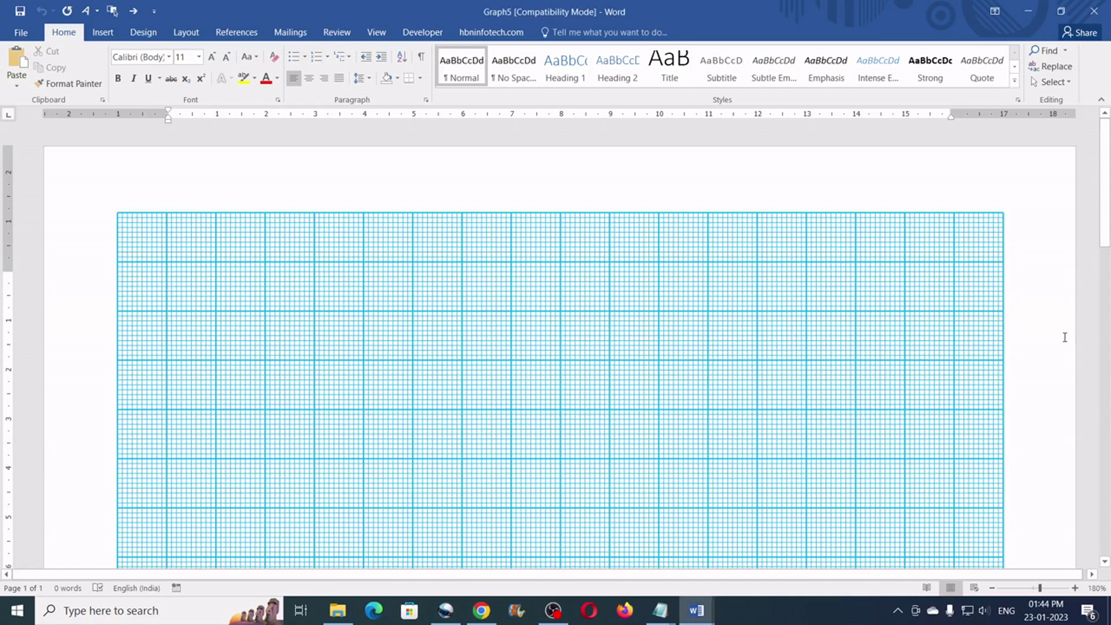
Examine the finished graph paper samples in the Graph5, Graph4 and Graph3 documents.
{"action": "scroll", "coordinate": [1064, 336], "scroll_direction": "down", "scroll_amount": 10}
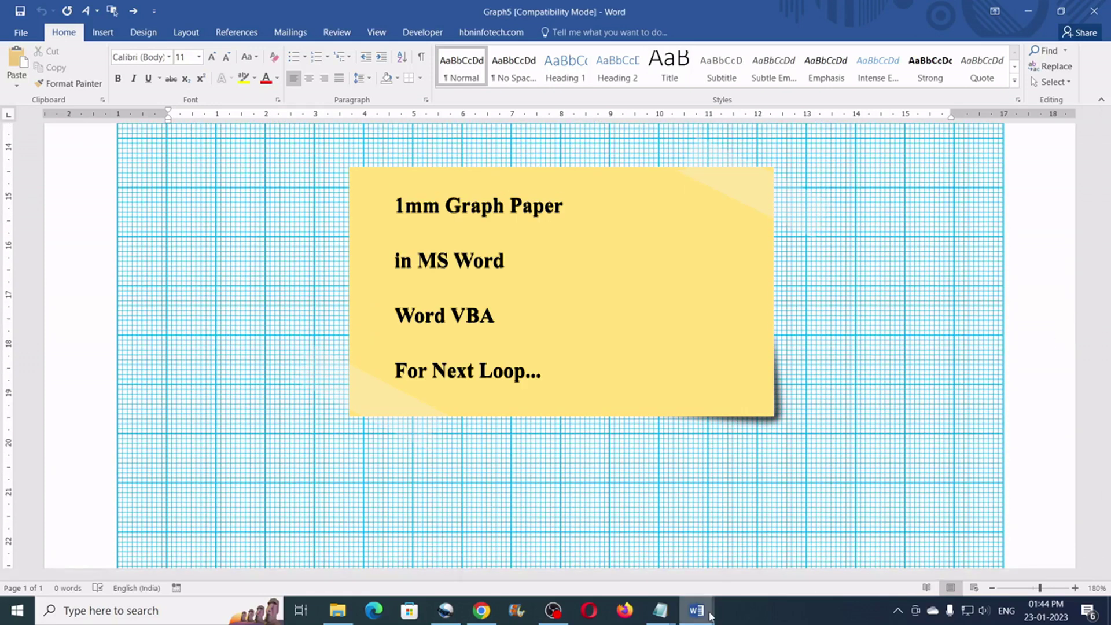
{"action": "mouse_move", "coordinate": [711, 614]}
{"action": "left_click", "coordinate": [759, 541]}
{"action": "scroll", "coordinate": [1079, 324], "scroll_direction": "down", "scroll_amount": 10}
{"action": "scroll", "coordinate": [1079, 324], "scroll_direction": "down", "scroll_amount": 1}
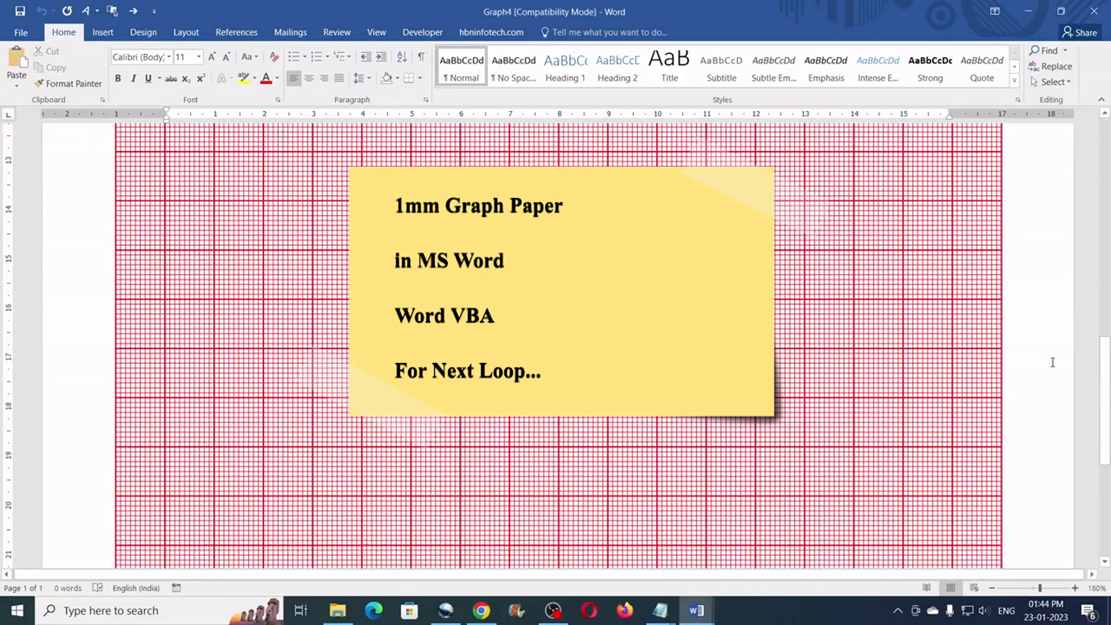
{"action": "mouse_move", "coordinate": [707, 614]}
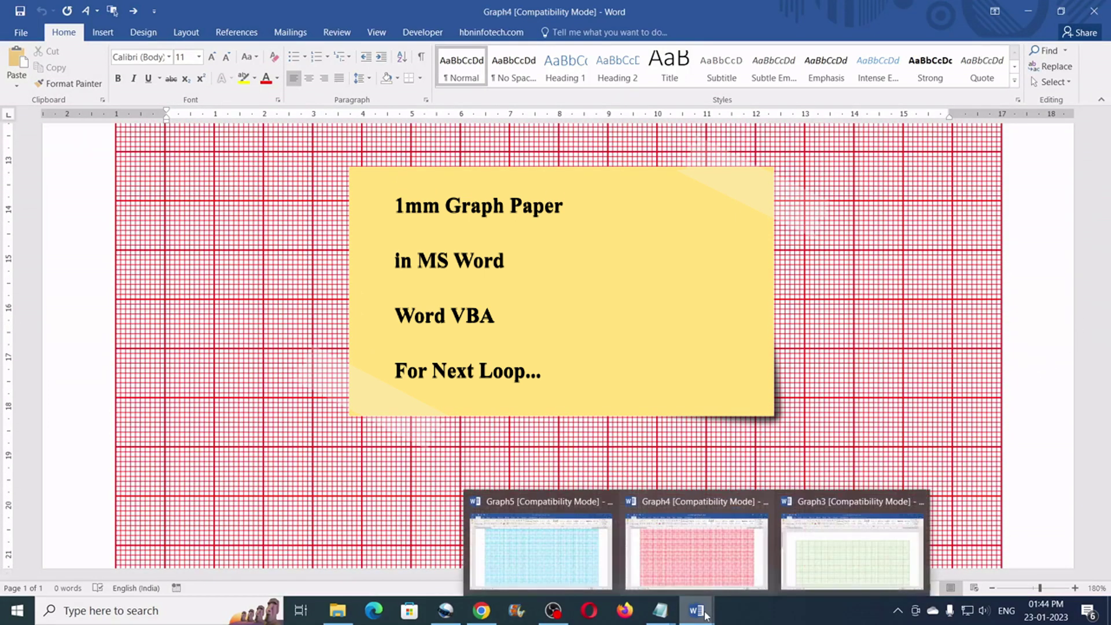
{"action": "left_click", "coordinate": [816, 564]}
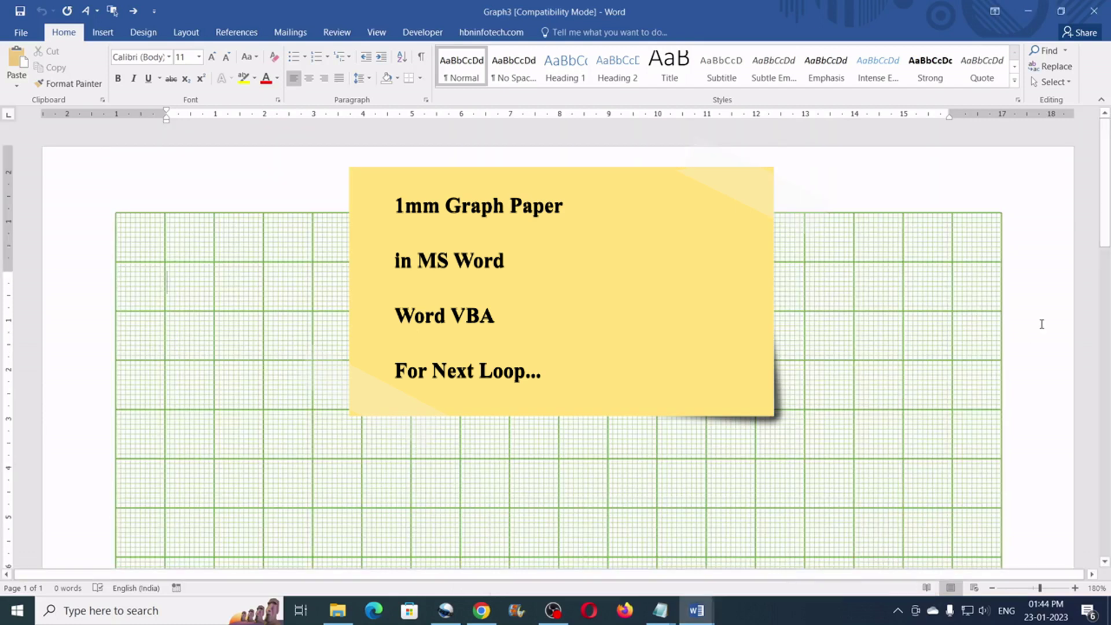
{"action": "scroll", "coordinate": [1042, 324], "scroll_direction": "down", "scroll_amount": 10}
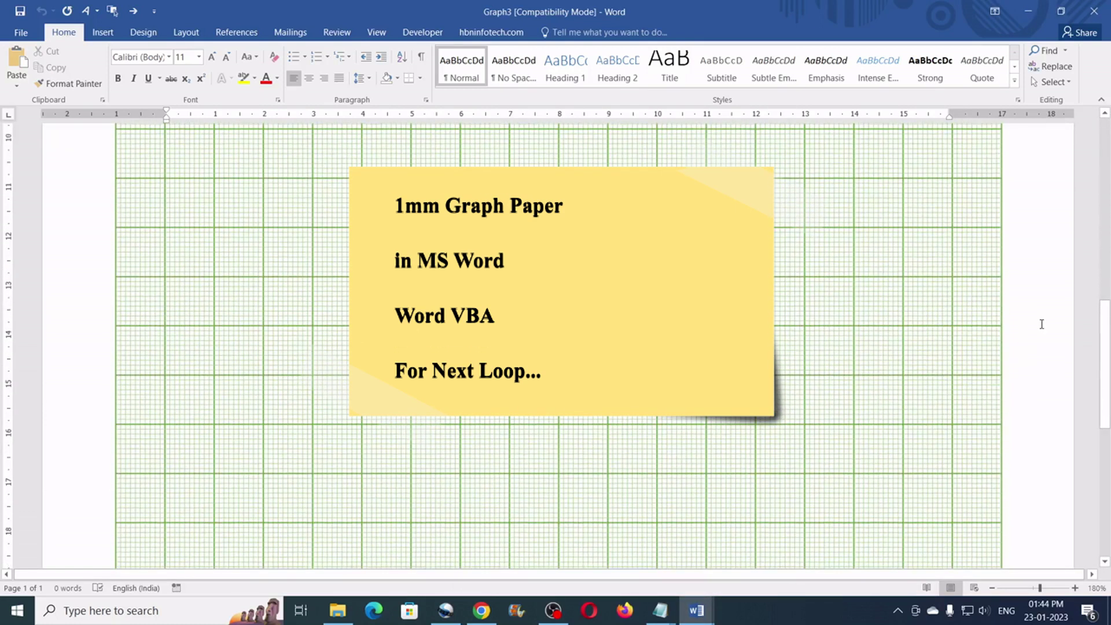
{"action": "scroll", "coordinate": [1041, 324], "scroll_direction": "down", "scroll_amount": 10}
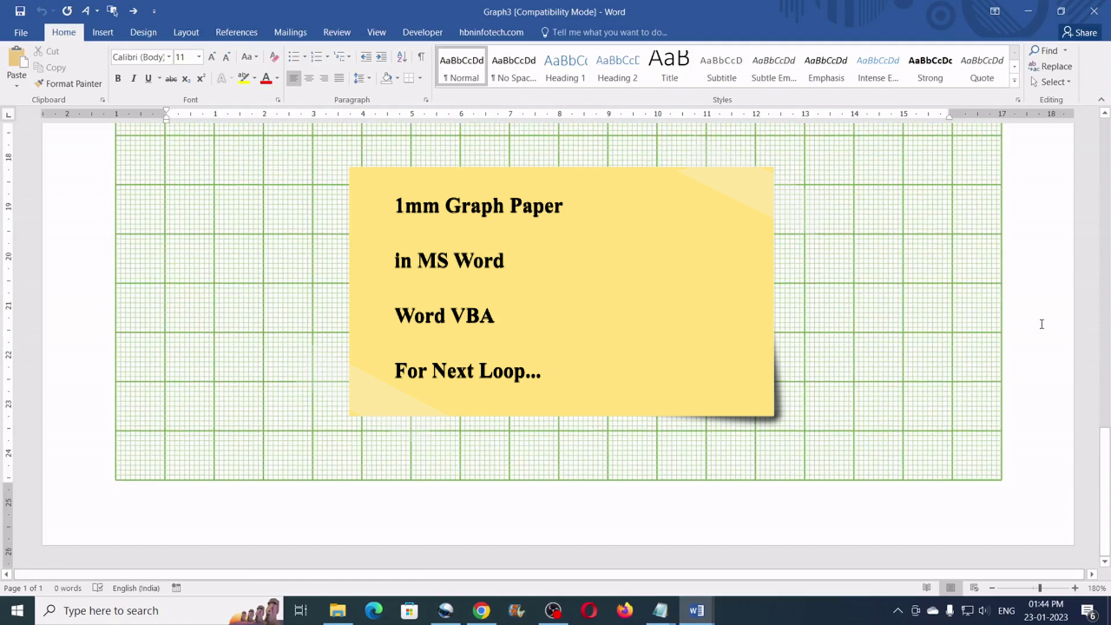
{"action": "scroll", "coordinate": [1041, 324], "scroll_direction": "up", "scroll_amount": 20}
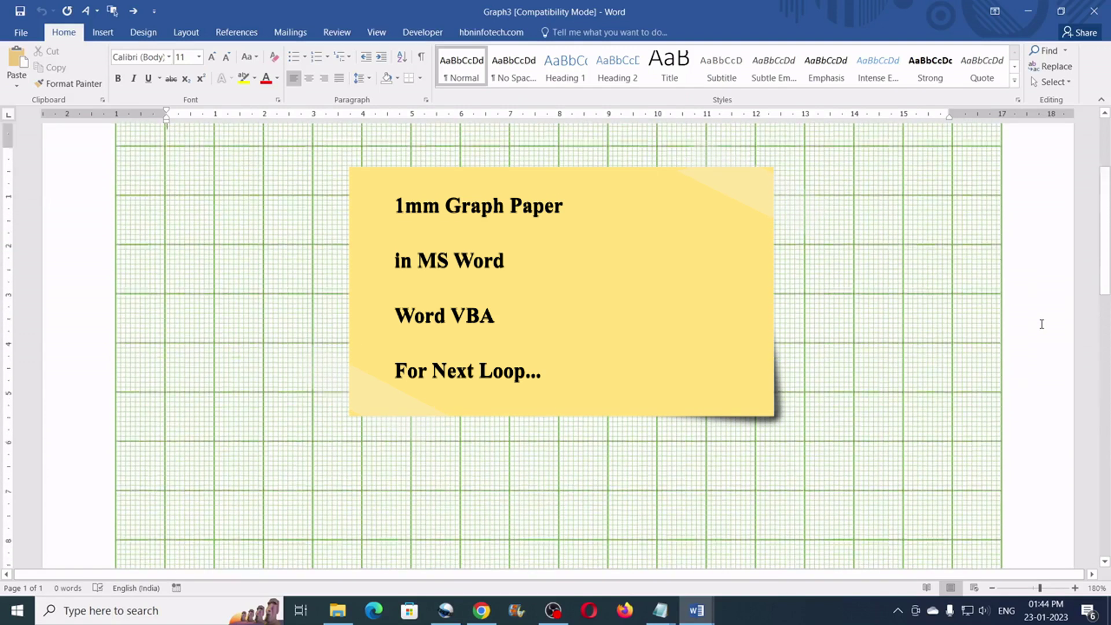
{"action": "scroll", "coordinate": [1041, 324], "scroll_direction": "up", "scroll_amount": 3}
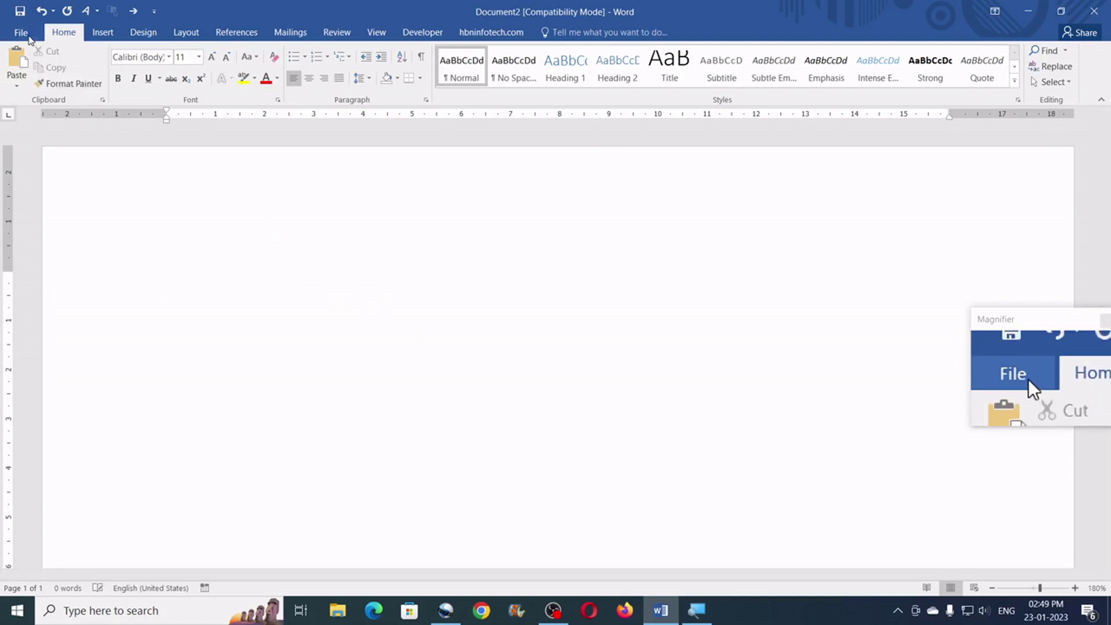
Save the blank document as "hbninfotech.com 1mm graph paper tutorial" in Word 97-2003 Document format in the hbninfotech.com tutorials folder.
{"action": "left_click", "coordinate": [29, 39]}
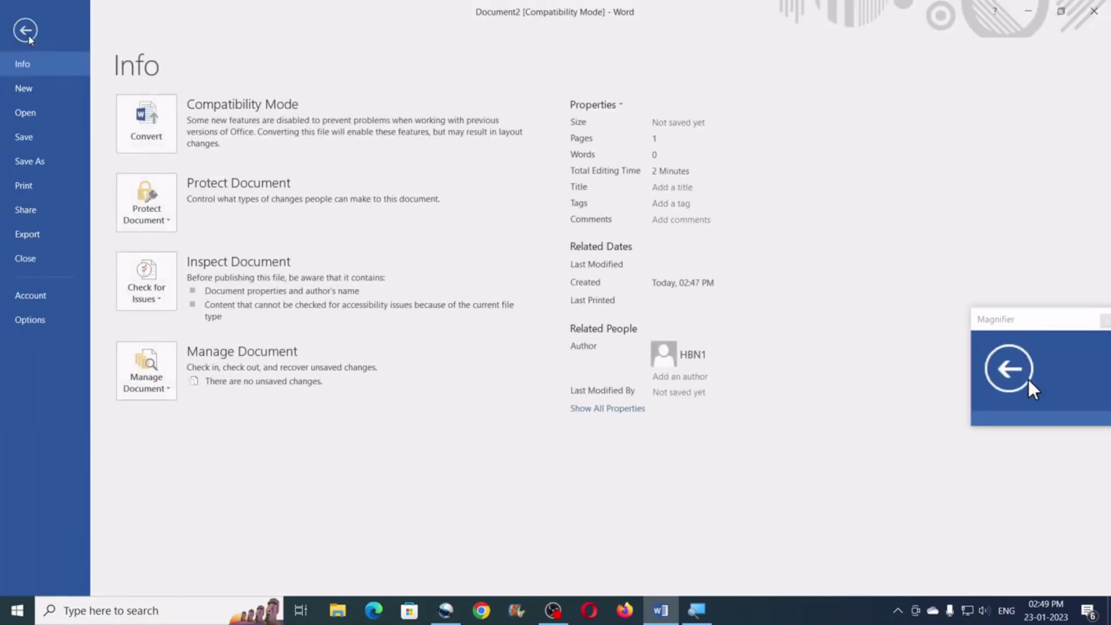
{"action": "left_click", "coordinate": [31, 141]}
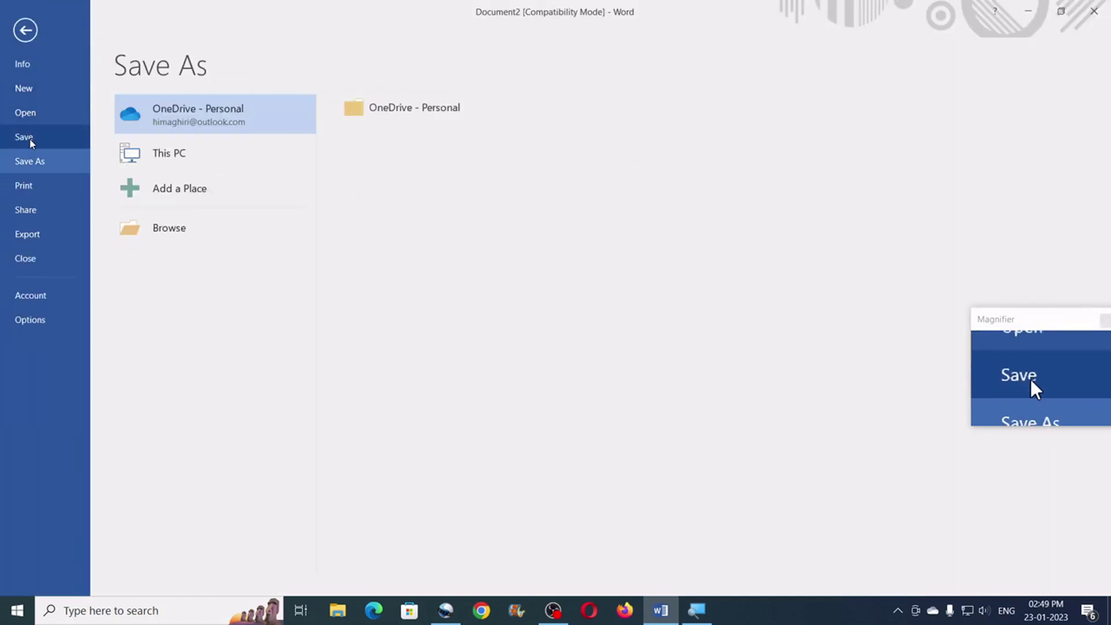
{"action": "left_click", "coordinate": [181, 160]}
{"action": "left_click", "coordinate": [422, 134]}
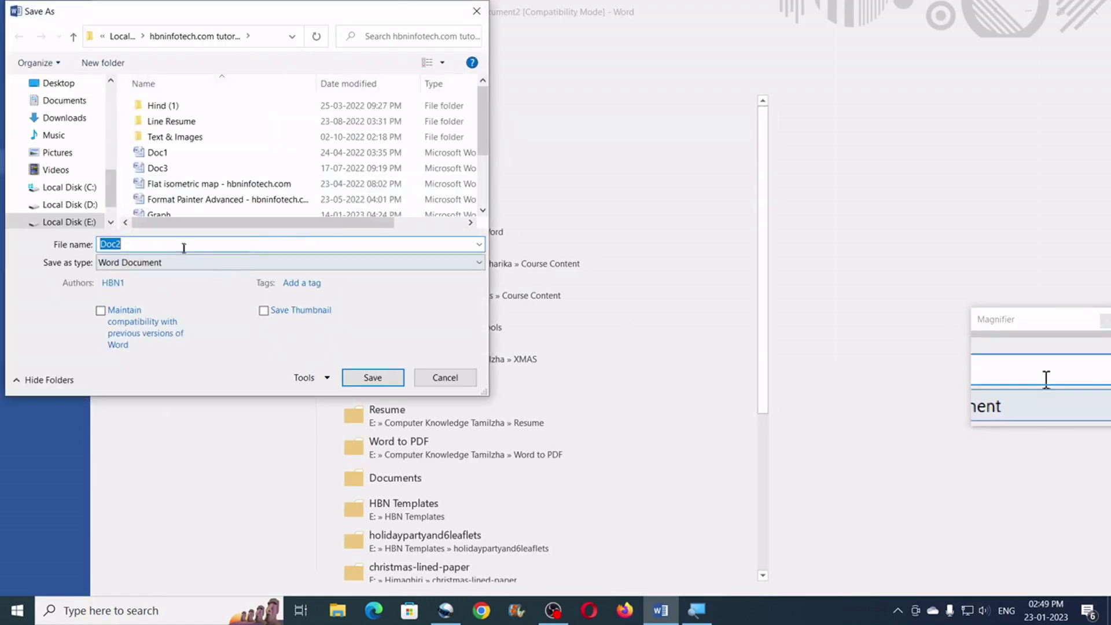
{"action": "type", "text": "hbninfotech.com 1mm graph paper tutorial"}
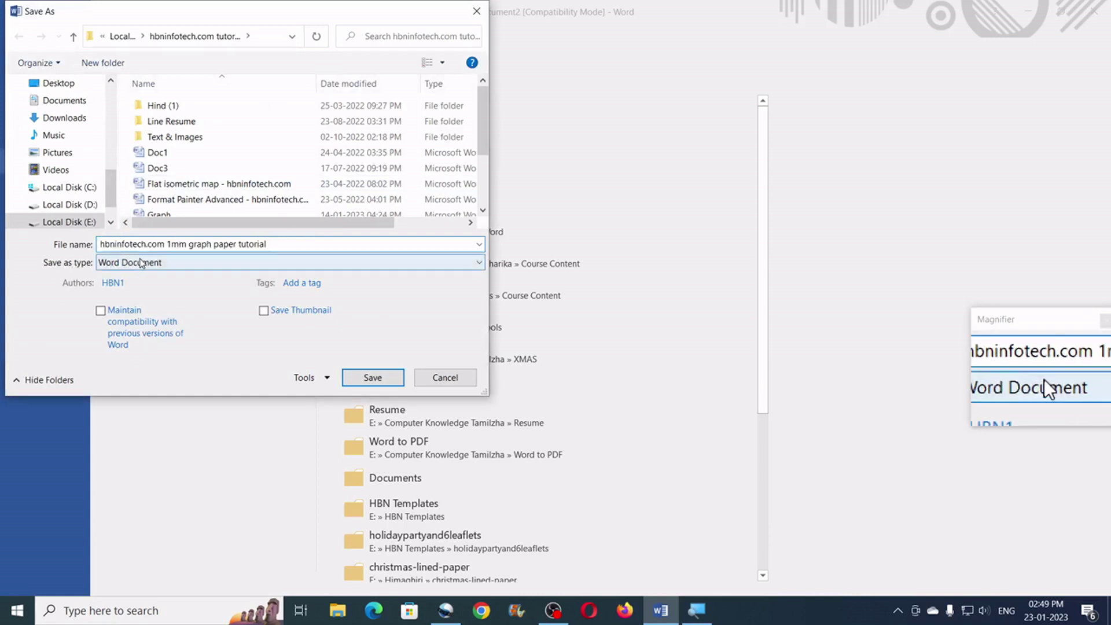
{"action": "left_click", "coordinate": [145, 263]}
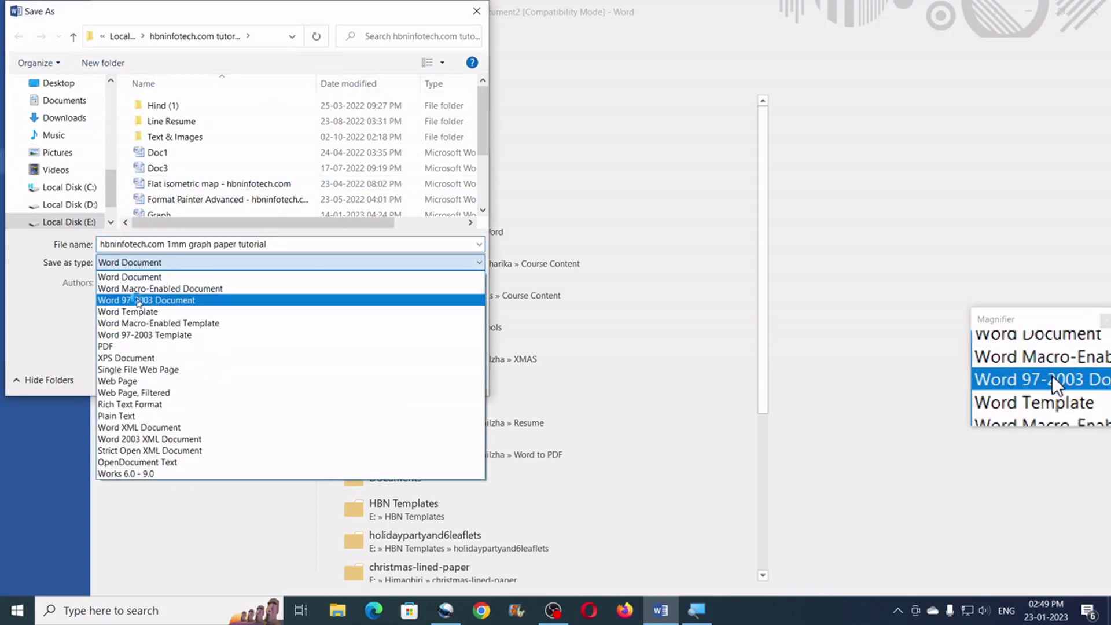
{"action": "left_click", "coordinate": [139, 300]}
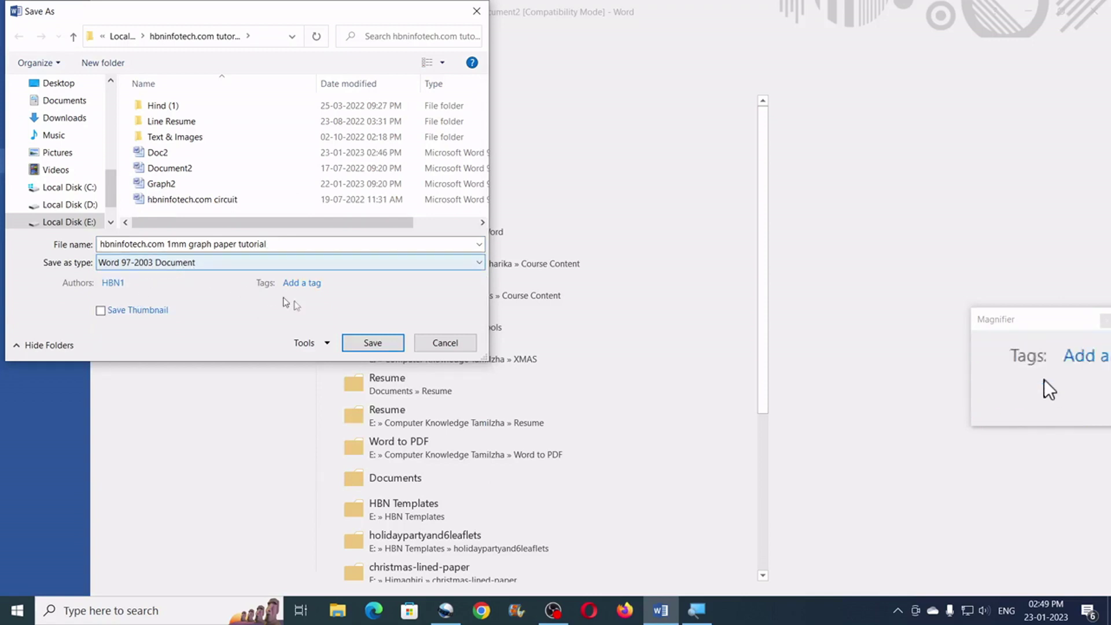
{"action": "left_click", "coordinate": [390, 347]}
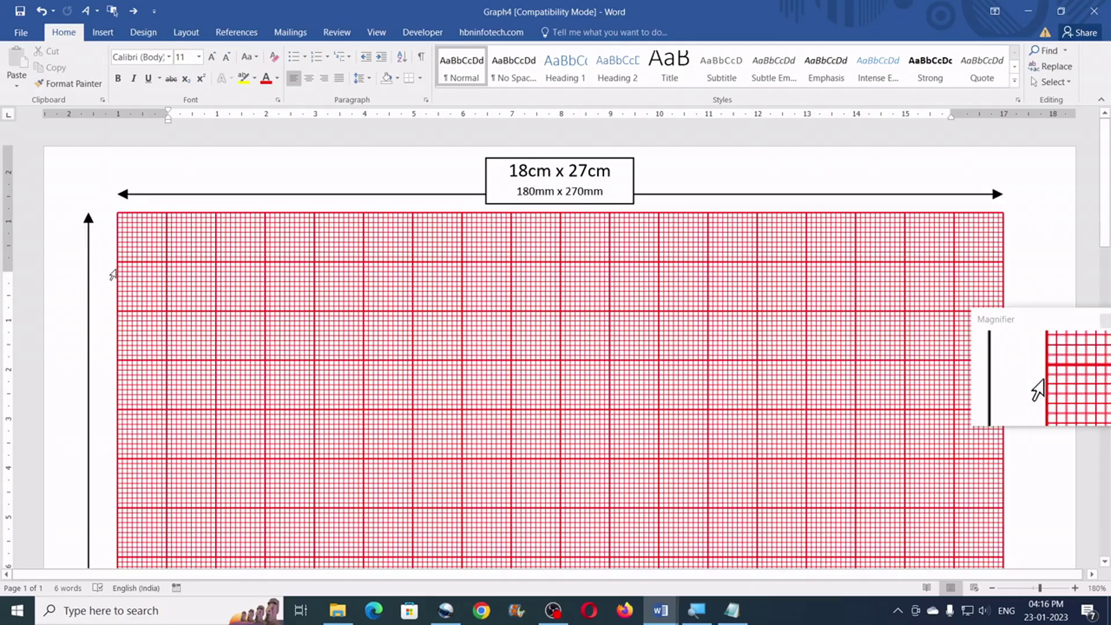
Examine the red 18cm x 27cm graph paper sample along its length and as a whole page at 50% zoom.
{"action": "scroll", "coordinate": [111, 272], "scroll_direction": "down", "scroll_amount": 5}
{"action": "scroll", "coordinate": [112, 277], "scroll_direction": "down", "scroll_amount": 10}
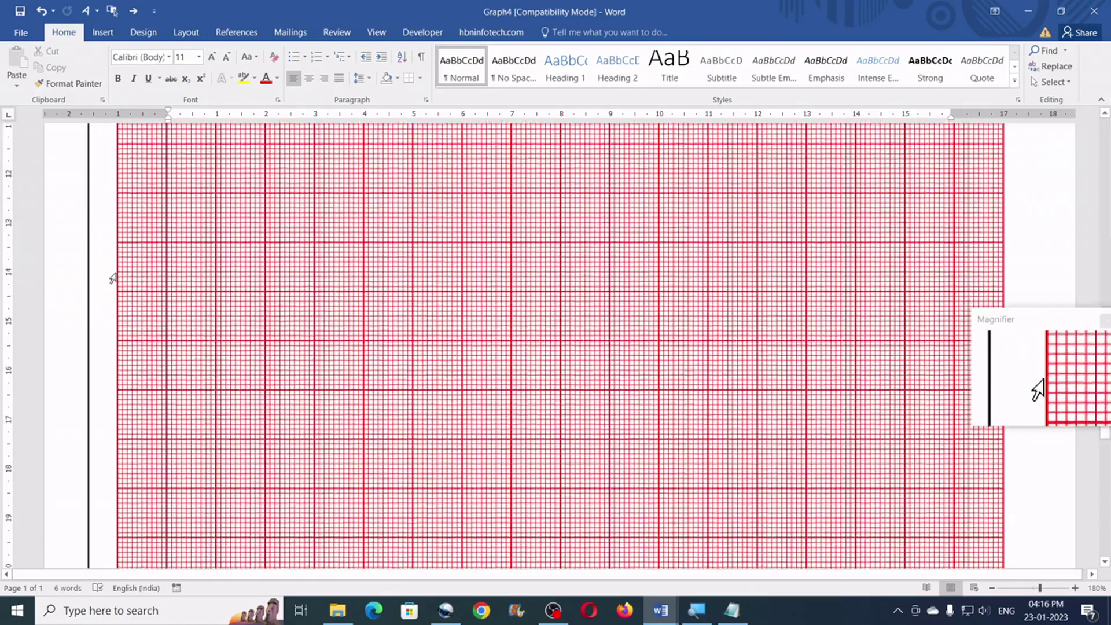
{"action": "scroll", "coordinate": [170, 316], "scroll_direction": "up", "scroll_amount": 15}
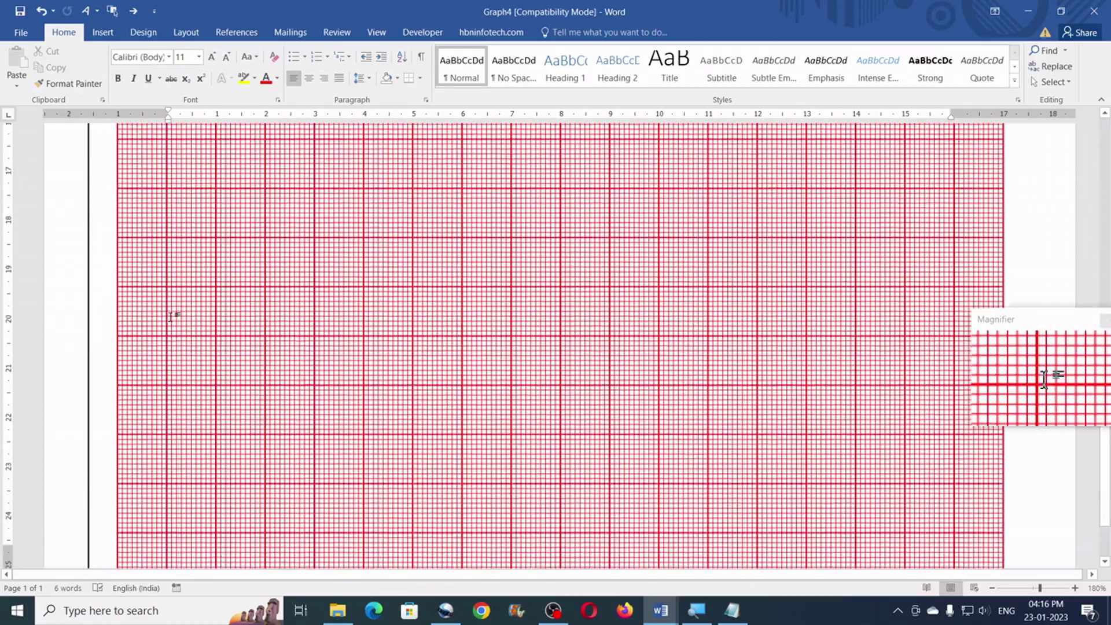
{"action": "scroll", "coordinate": [170, 315], "scroll_direction": "up", "scroll_amount": 3}
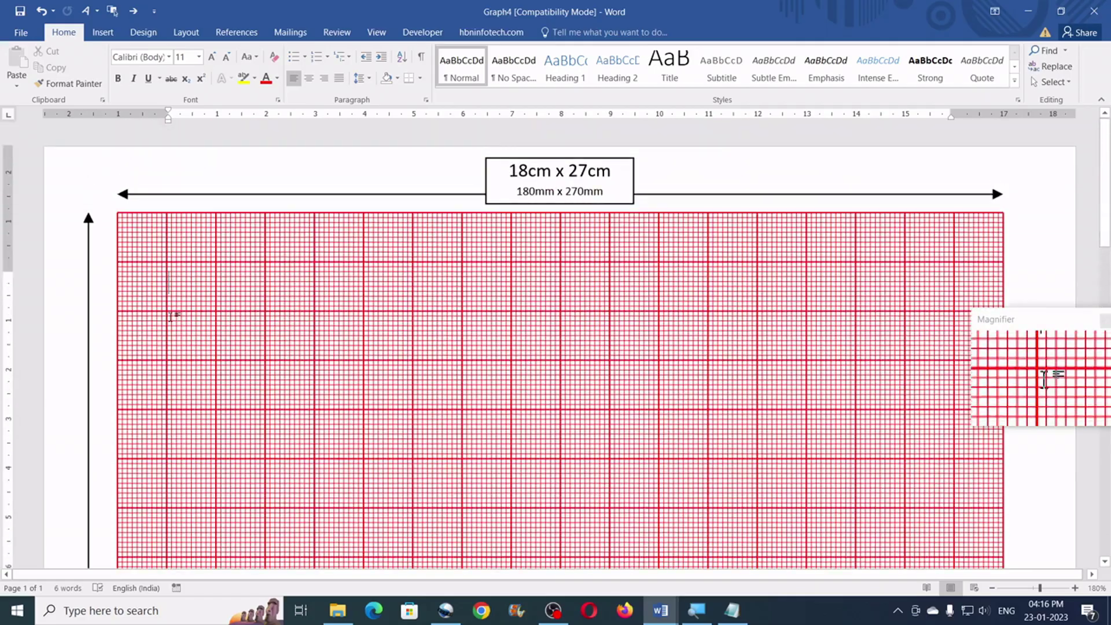
{"action": "left_click", "coordinate": [992, 588]}
{"action": "left_click", "coordinate": [993, 588]}
{"action": "left_click", "coordinate": [993, 588]}
{"action": "left_click", "coordinate": [992, 588]}
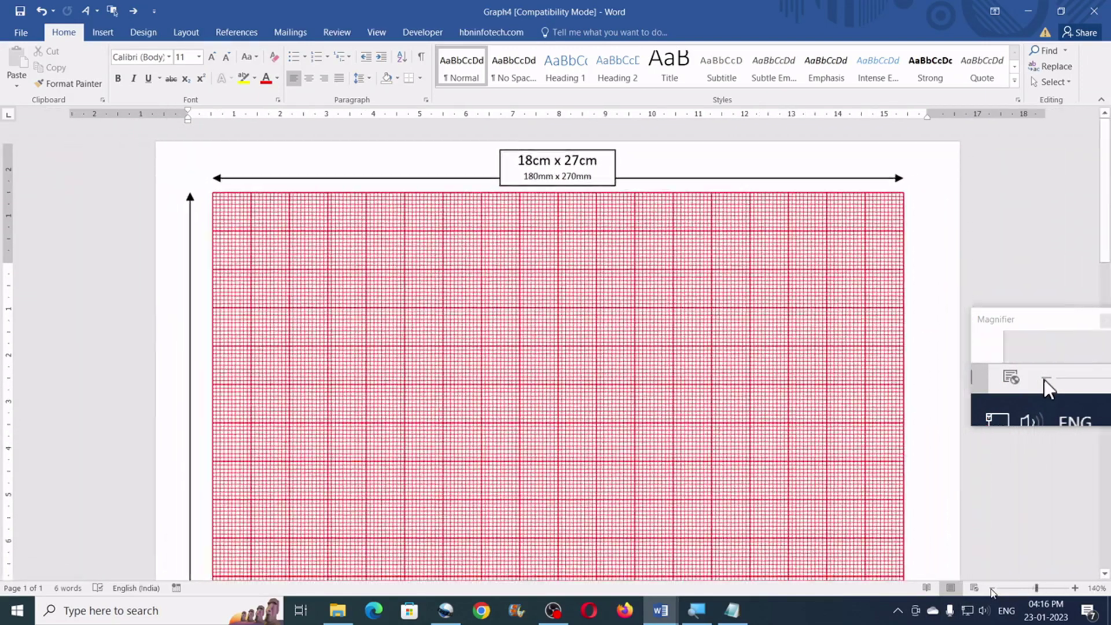
{"action": "left_click", "coordinate": [993, 588]}
{"action": "left_click", "coordinate": [993, 588]}
{"action": "left_click", "coordinate": [992, 588]}
{"action": "left_click", "coordinate": [992, 587]}
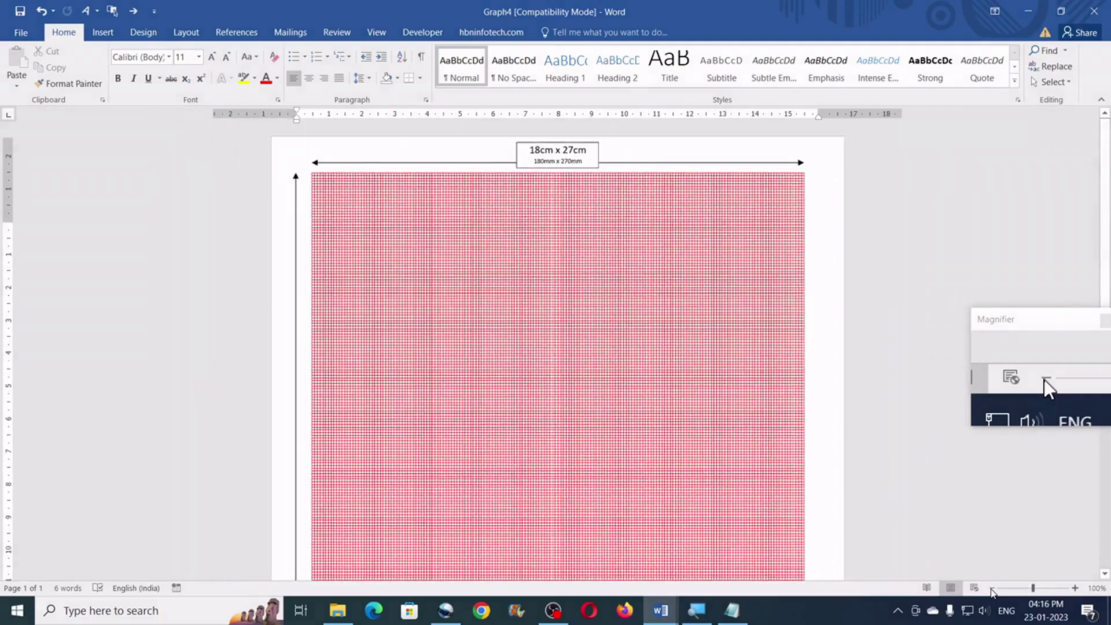
{"action": "left_click", "coordinate": [993, 588]}
{"action": "left_click", "coordinate": [993, 587]}
{"action": "left_click", "coordinate": [992, 588]}
{"action": "left_click", "coordinate": [993, 587]}
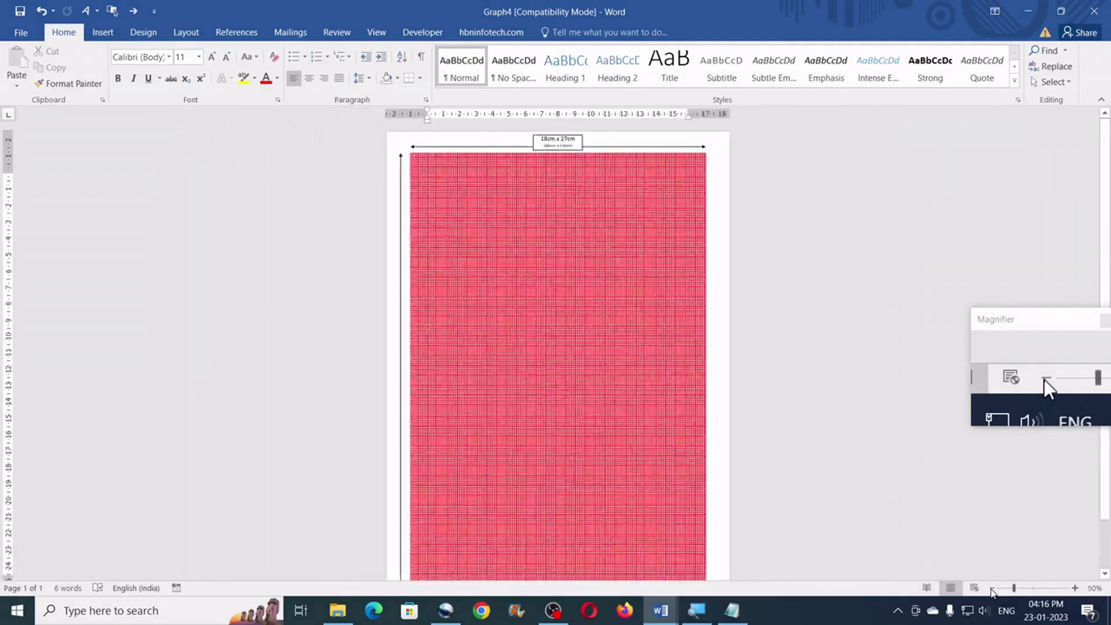
{"action": "left_click", "coordinate": [993, 587]}
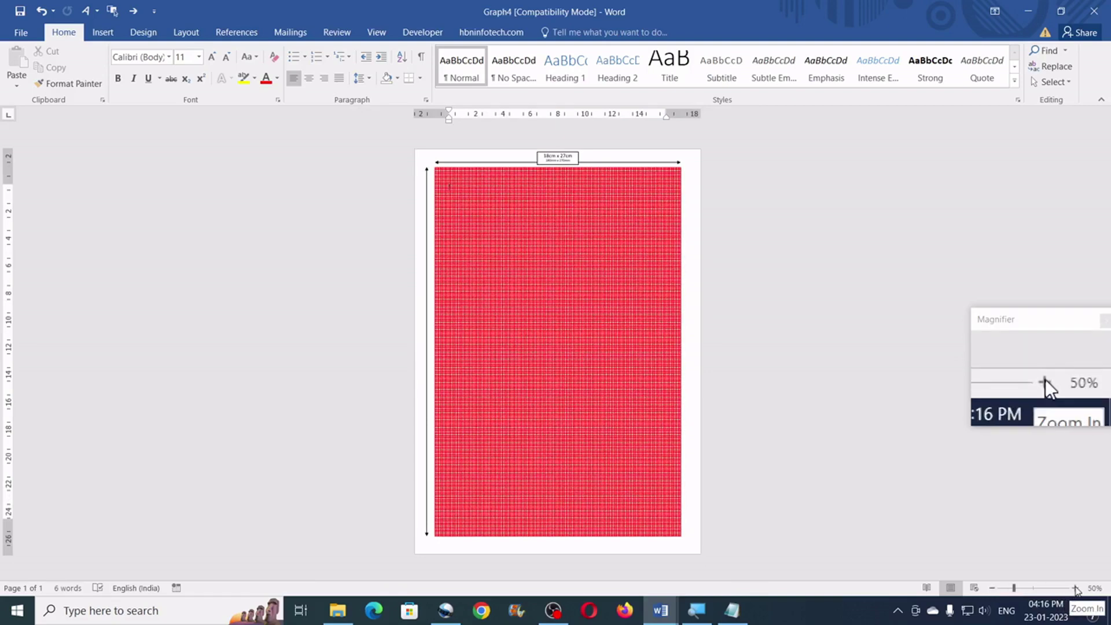
Inspect the fine grid lines of the red graph paper sample at increasing magnification.
{"action": "left_click", "coordinate": [1075, 588]}
{"action": "left_click", "coordinate": [1075, 587]}
{"action": "left_click", "coordinate": [1075, 587]}
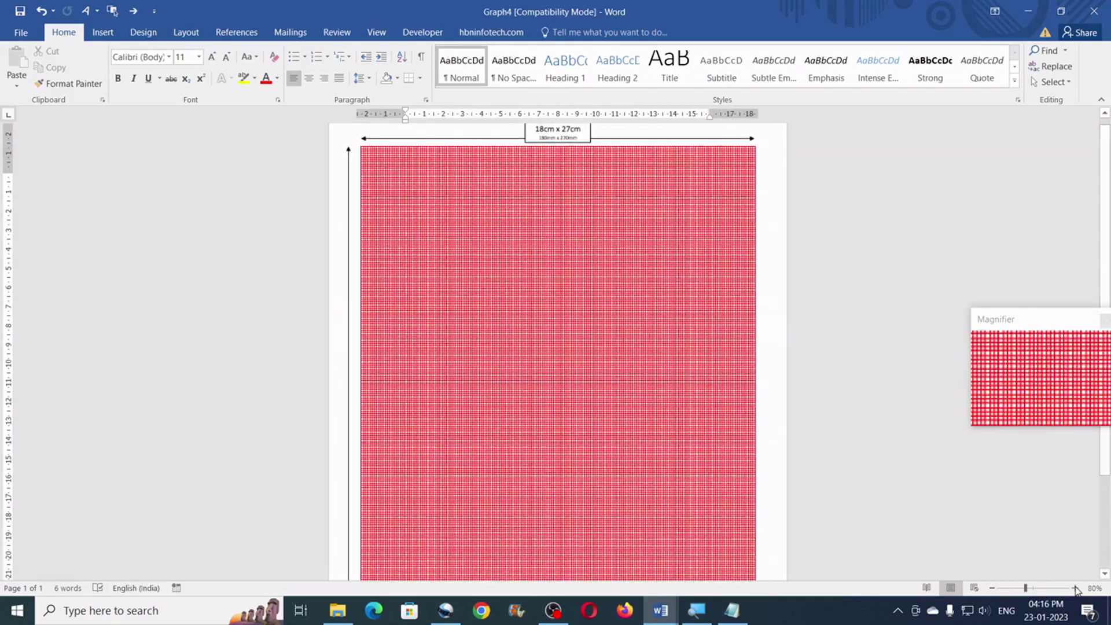
{"action": "left_click", "coordinate": [1074, 588]}
{"action": "left_click", "coordinate": [1074, 588]}
{"action": "left_click", "coordinate": [1075, 588]}
{"action": "left_click", "coordinate": [1075, 587]}
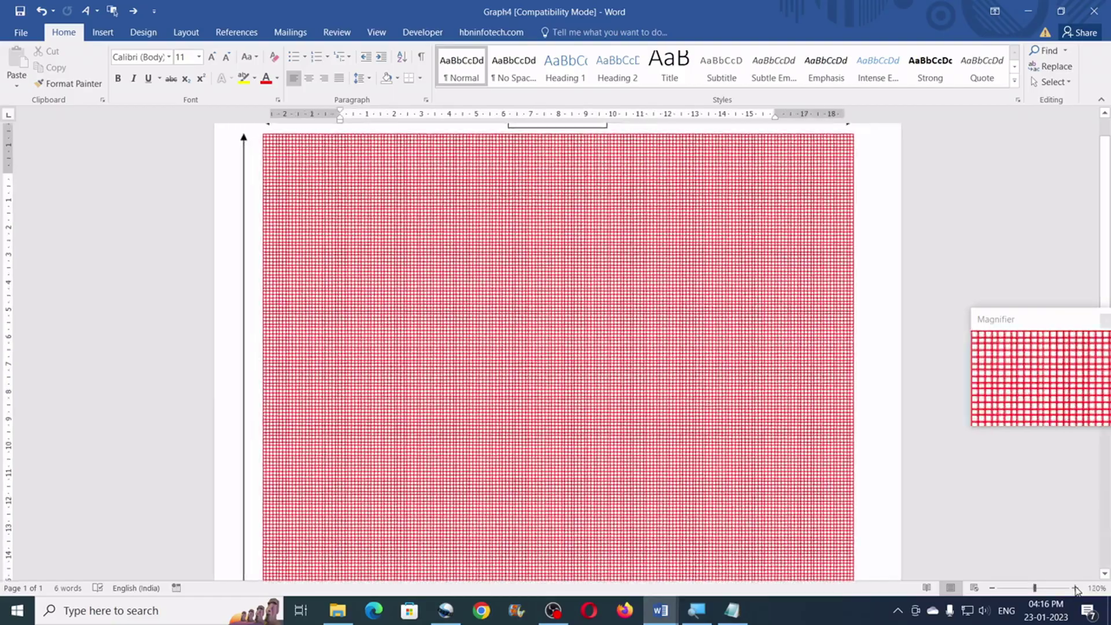
{"action": "left_click", "coordinate": [1074, 588]}
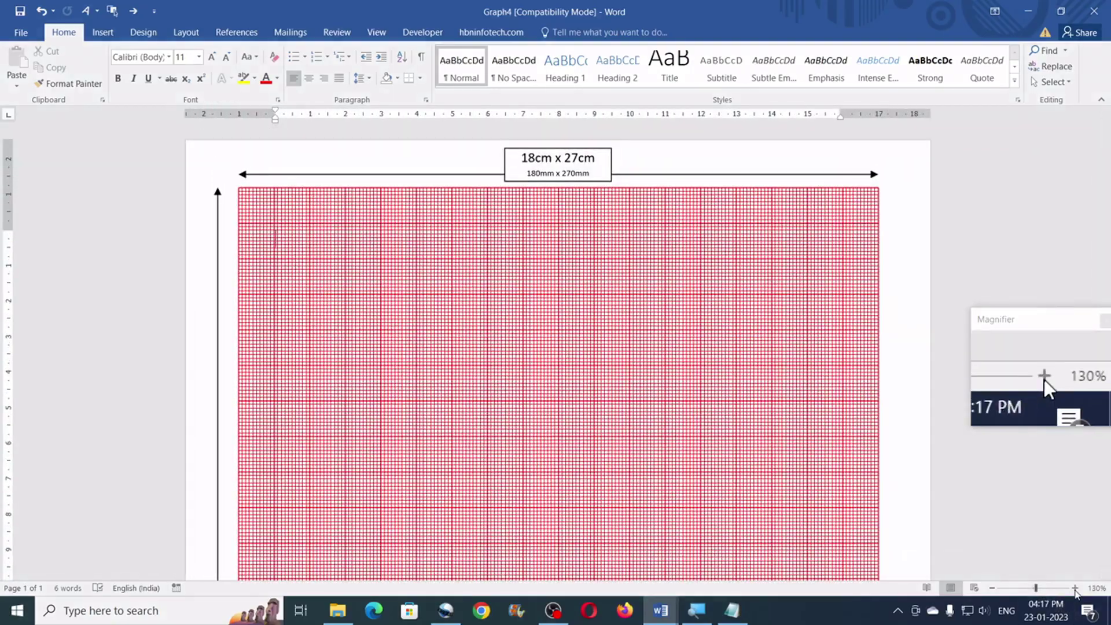
{"action": "left_click", "coordinate": [1075, 588]}
{"action": "left_click", "coordinate": [1075, 588]}
{"action": "left_click", "coordinate": [1074, 587]}
{"action": "left_click", "coordinate": [1075, 588]}
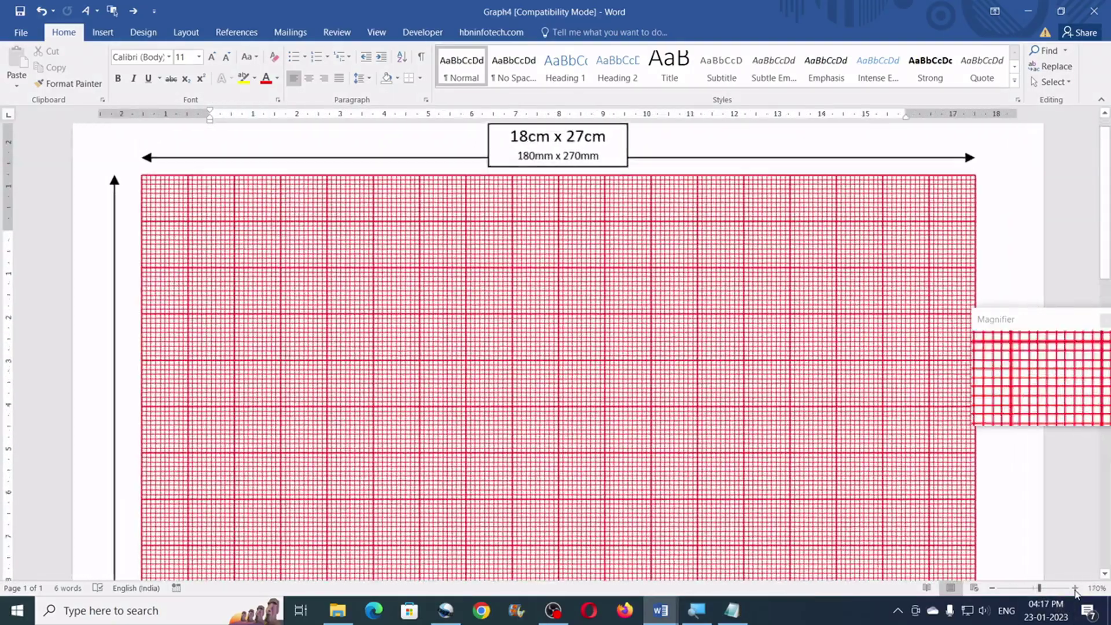
{"action": "left_click", "coordinate": [1074, 588]}
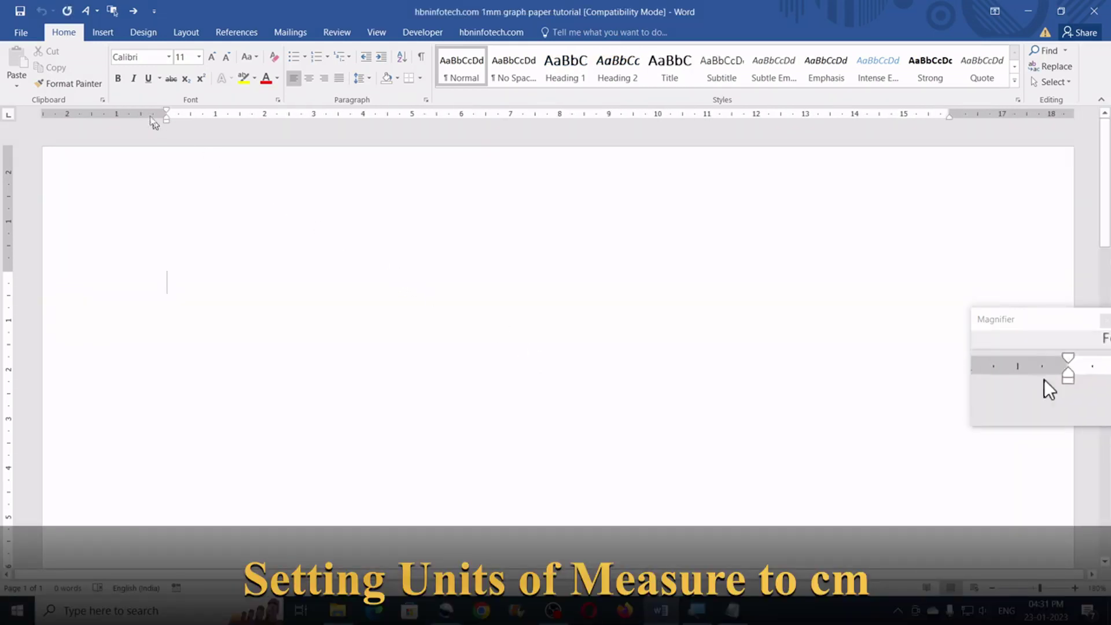
Set the unit for showing measurements to Centimeters in the advanced Word options.
{"action": "left_click", "coordinate": [24, 35]}
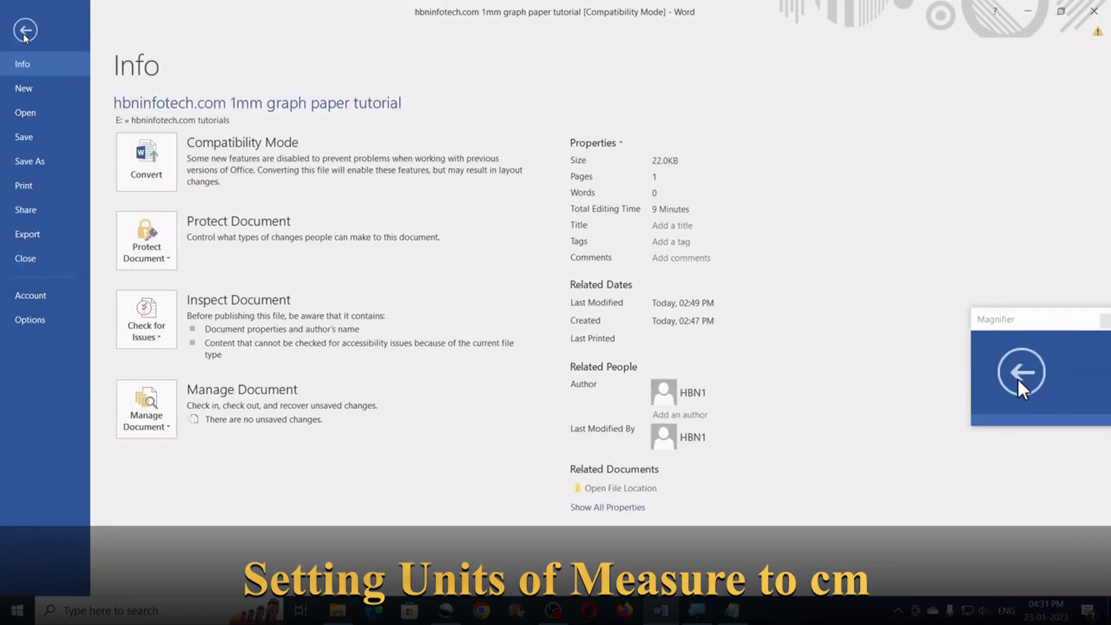
{"action": "left_click", "coordinate": [40, 323]}
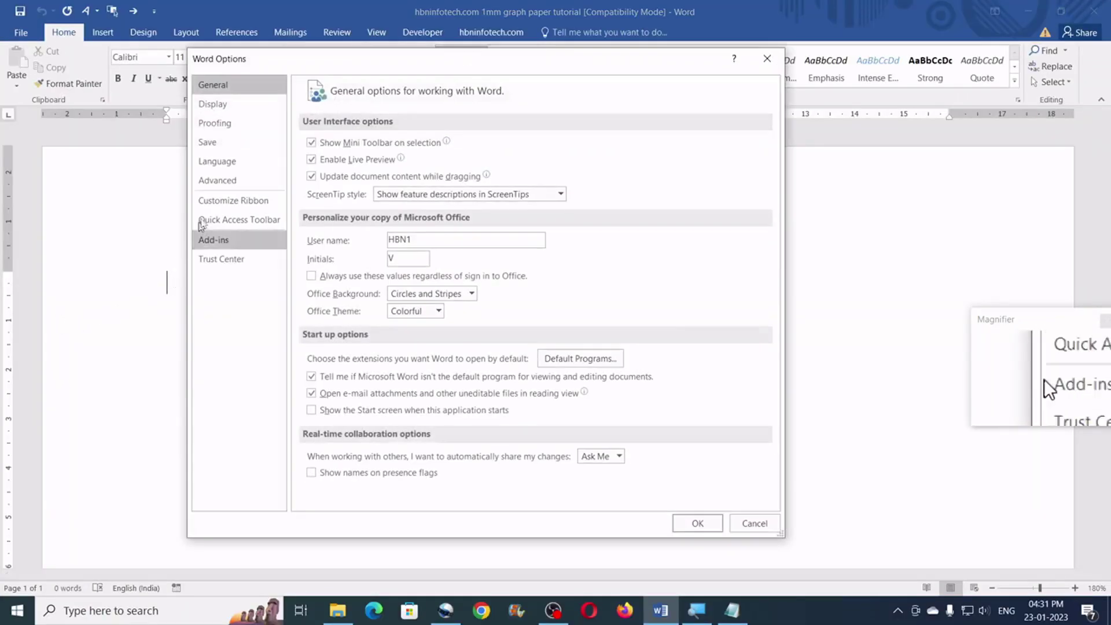
{"action": "left_click", "coordinate": [237, 184]}
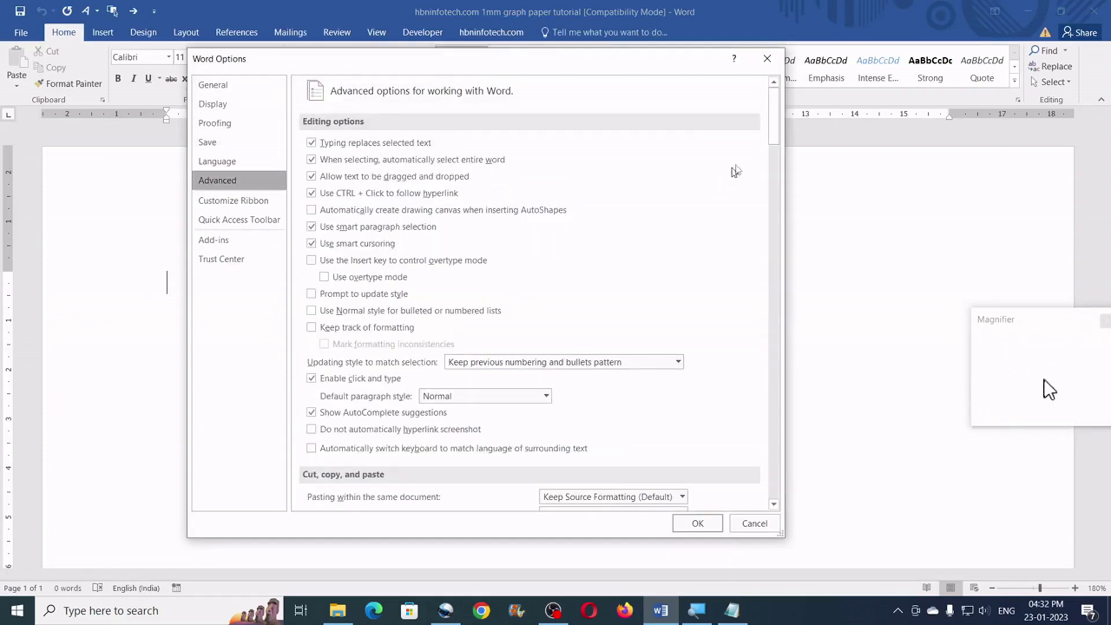
{"action": "scroll", "coordinate": [777, 138], "scroll_direction": "down", "scroll_amount": 1}
{"action": "left_click_drag", "start_coordinate": [777, 138], "coordinate": [769, 263]}
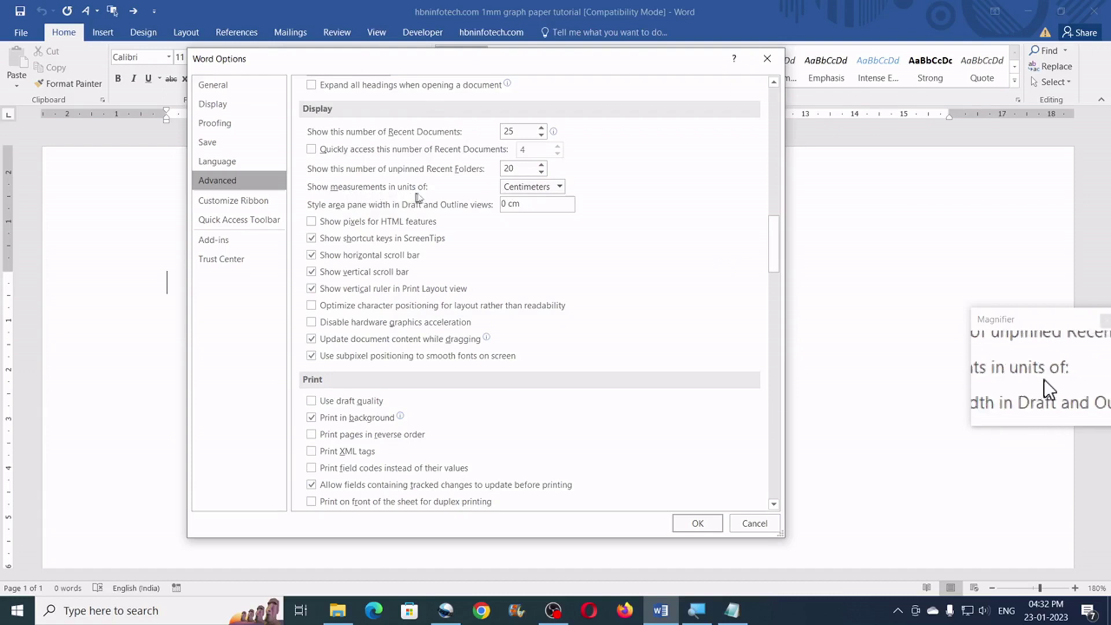
{"action": "left_click", "coordinate": [560, 188]}
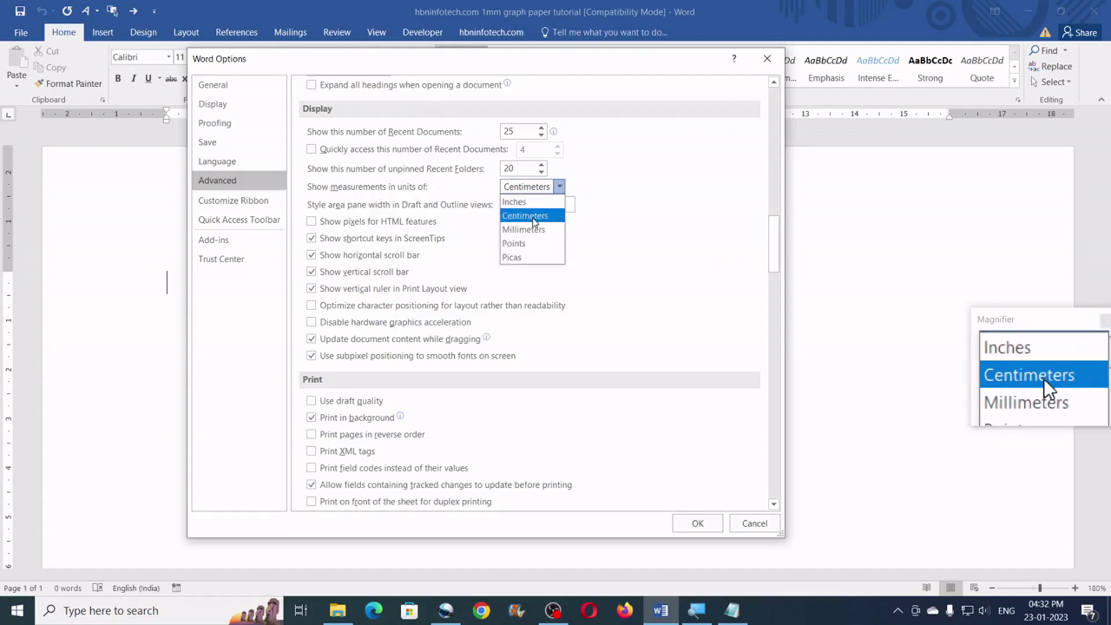
{"action": "left_click", "coordinate": [556, 216]}
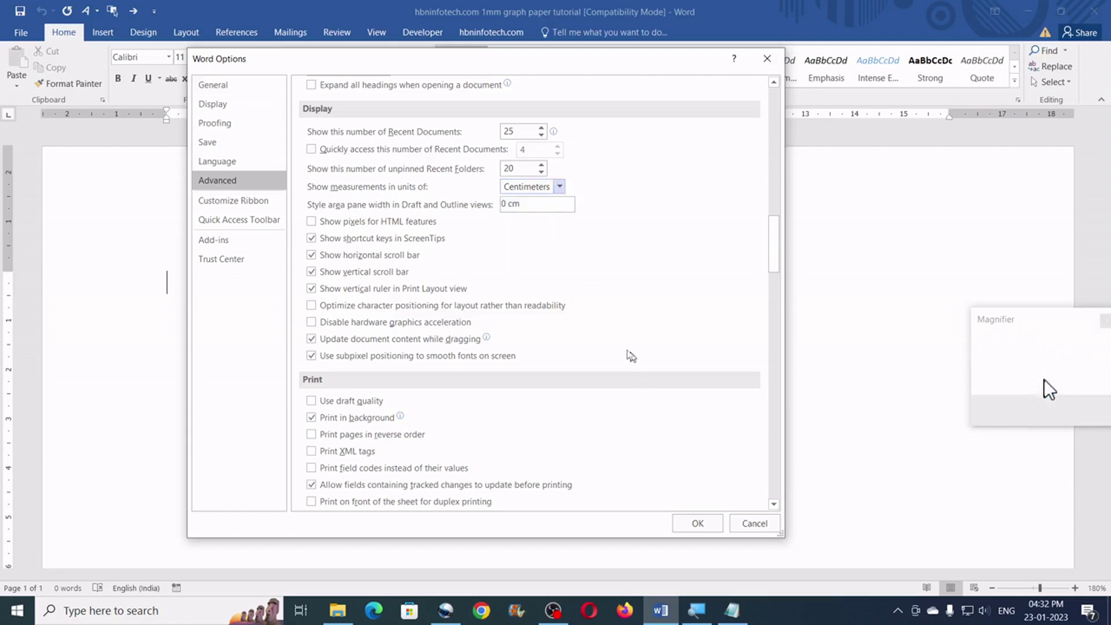
{"action": "left_click", "coordinate": [715, 523]}
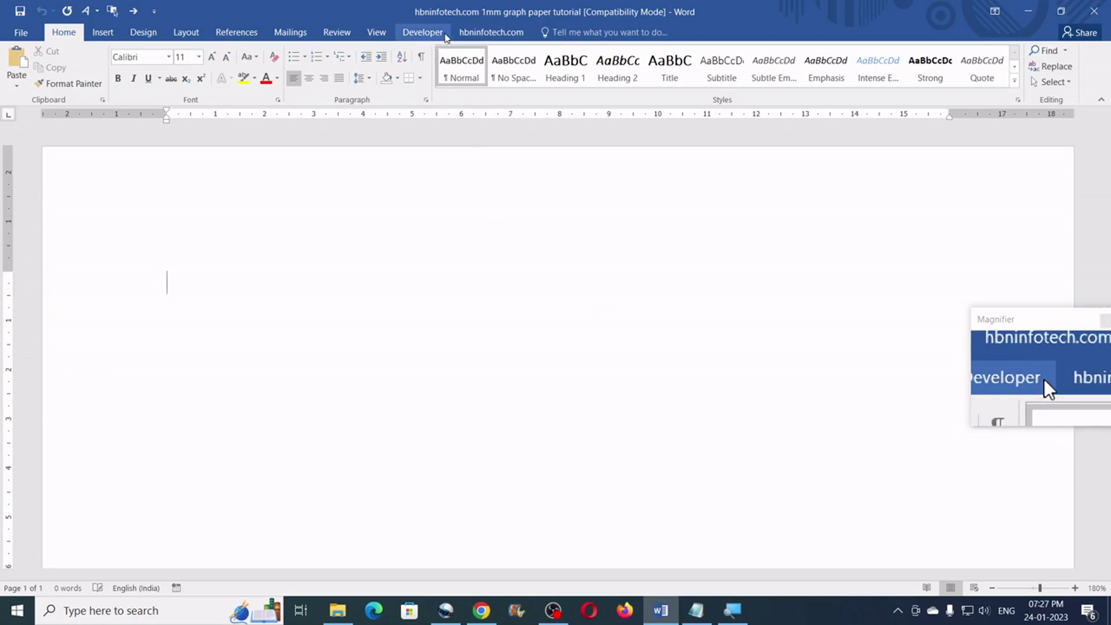
Open the Visual Basic editor from the document to view its project, and return to the Word document.
{"action": "left_click", "coordinate": [445, 36]}
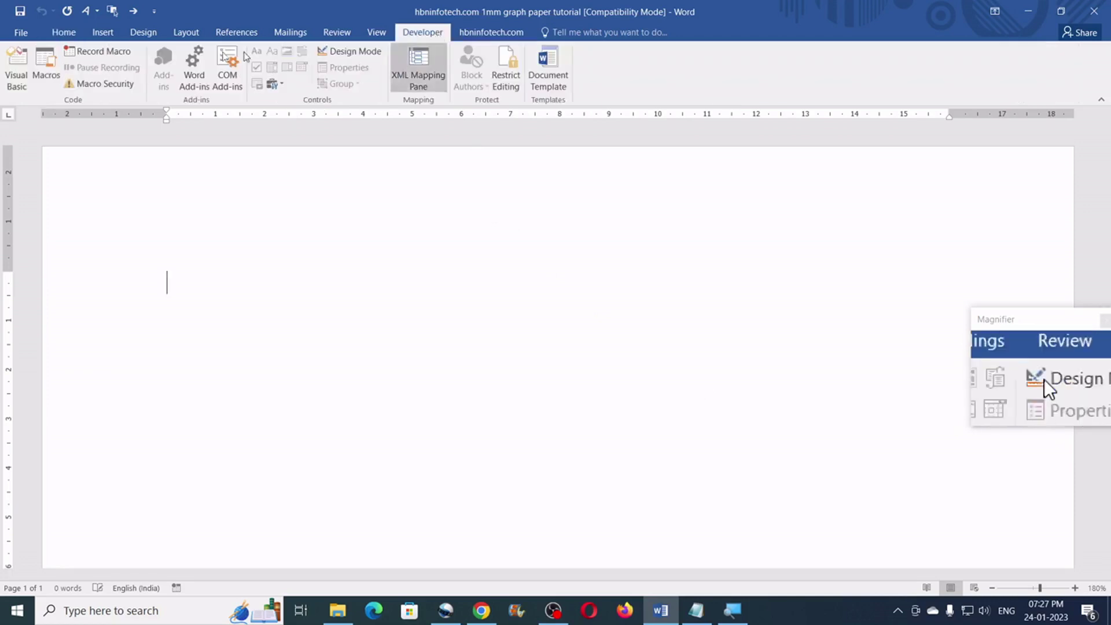
{"action": "left_click", "coordinate": [16, 77]}
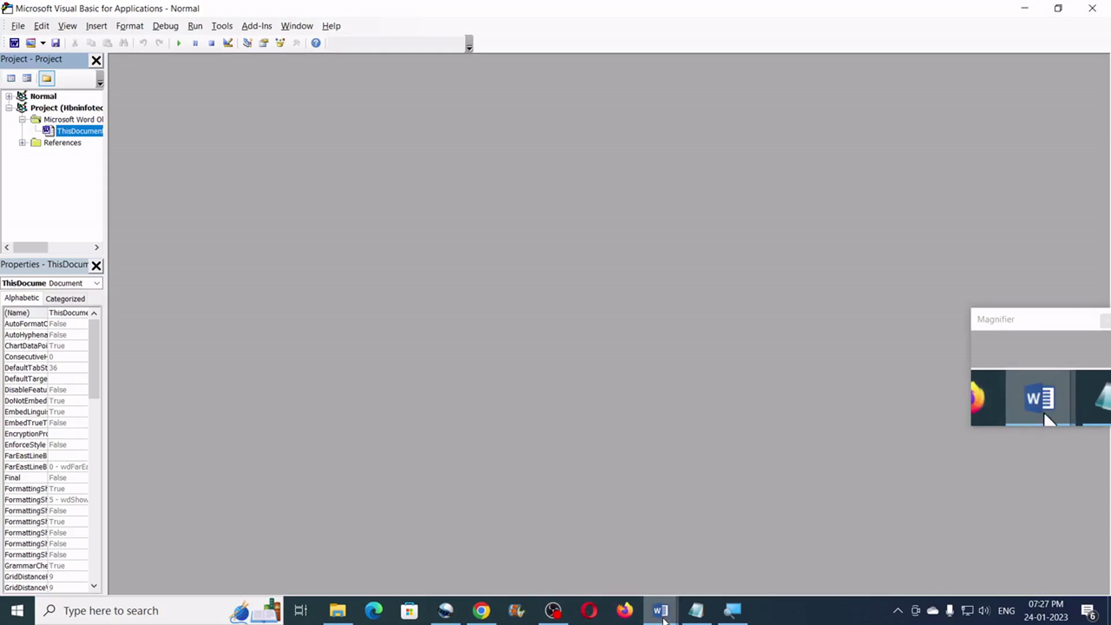
{"action": "mouse_move", "coordinate": [660, 610]}
{"action": "left_click", "coordinate": [614, 559]}
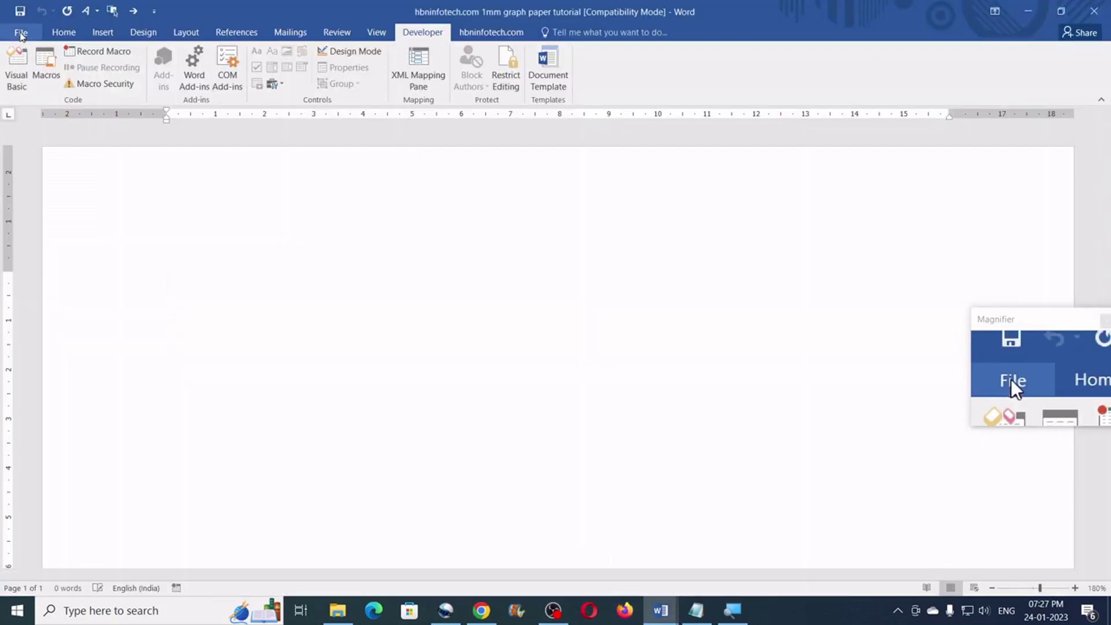
Check in the ribbon customization options whether the Developer tab is enabled among the main tabs.
{"action": "left_click", "coordinate": [21, 32]}
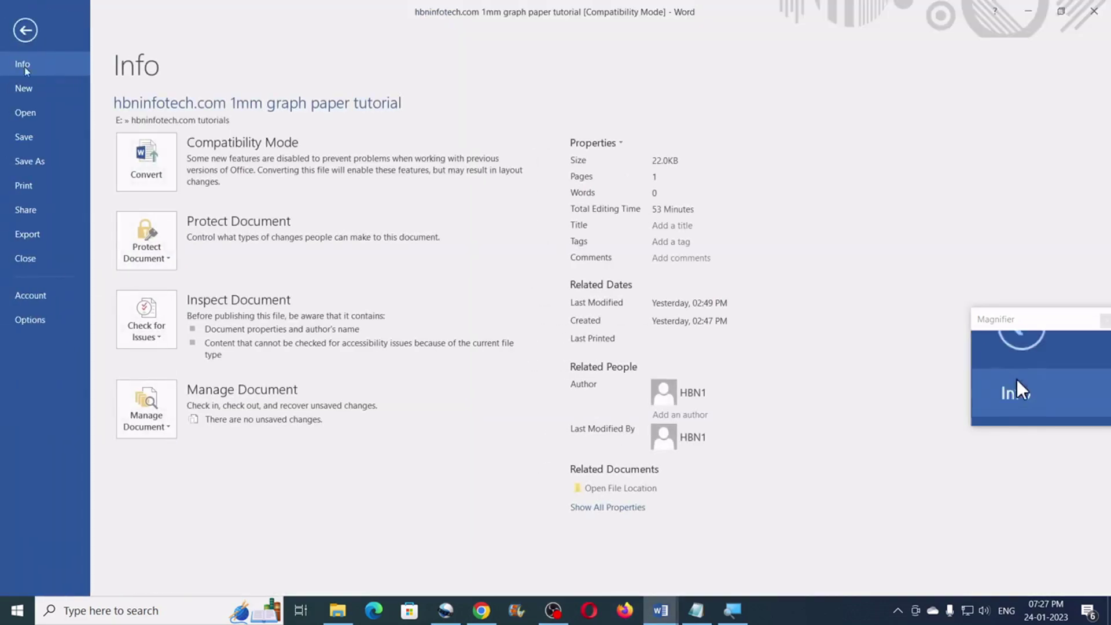
{"action": "left_click", "coordinate": [49, 322]}
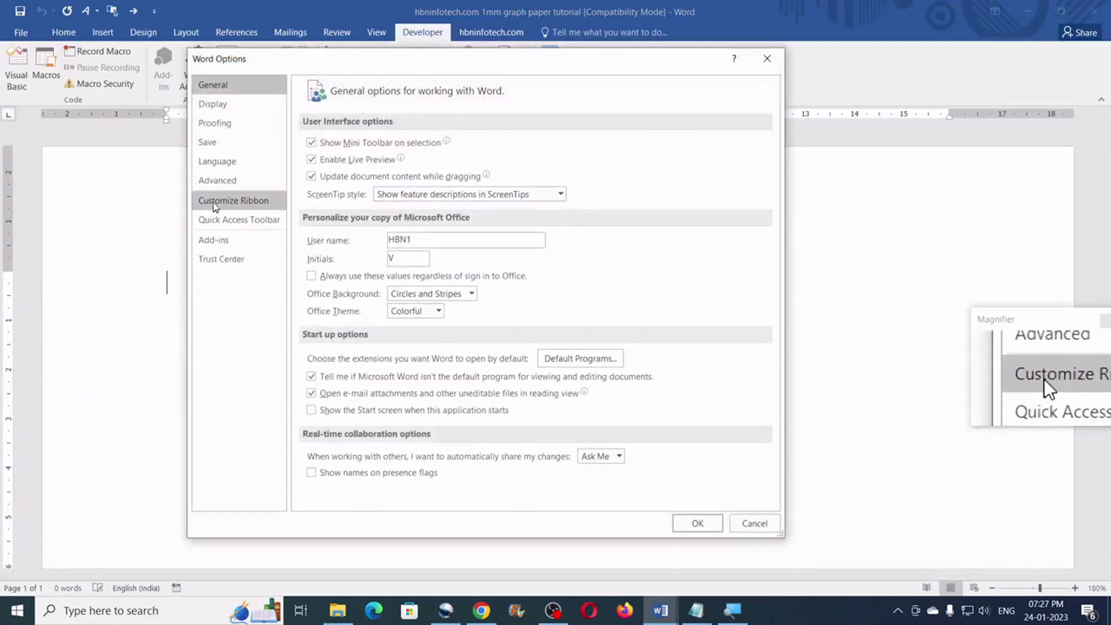
{"action": "left_click", "coordinate": [273, 202]}
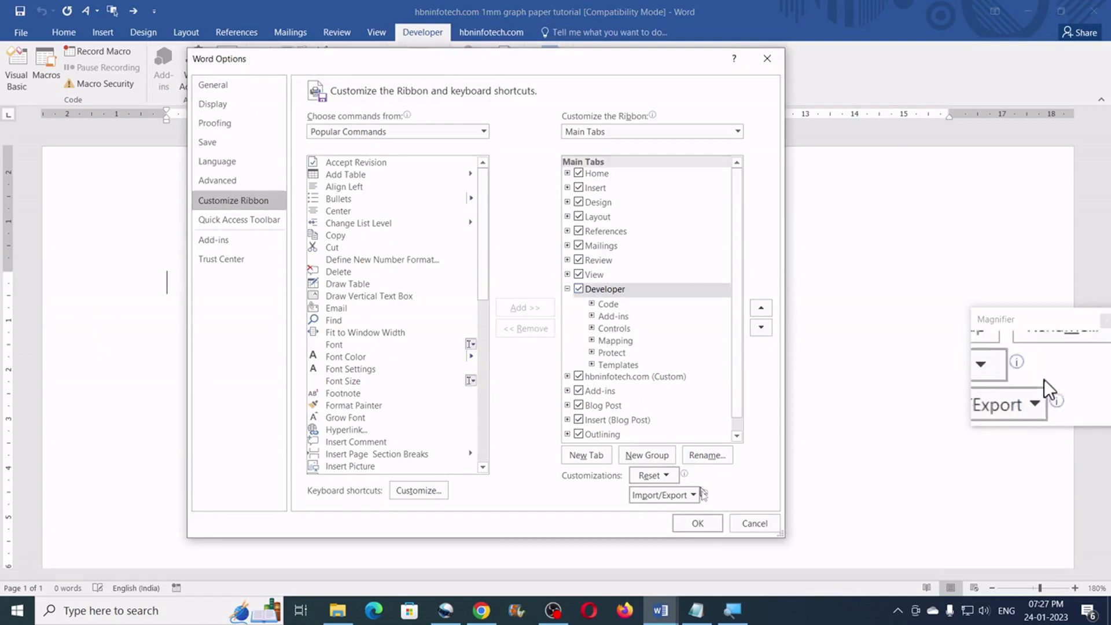
{"action": "left_click", "coordinate": [698, 523]}
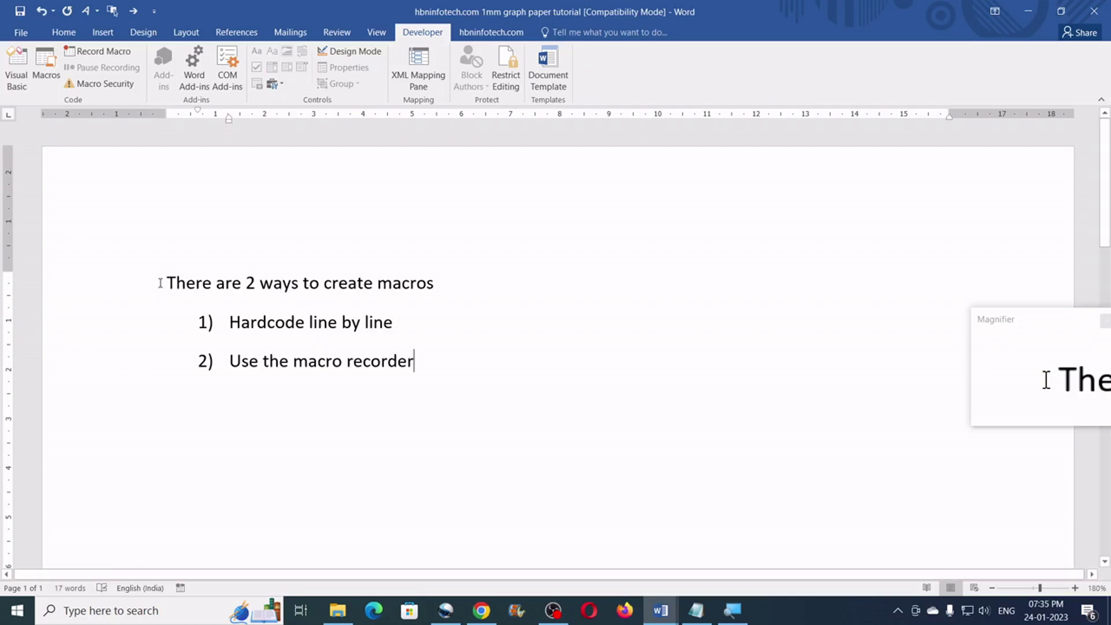
Review the note on the two ways to create macros, highlighting the heading and the "Hardcode line by line" item.
{"action": "left_click_drag", "start_coordinate": [160, 283], "coordinate": [435, 294]}
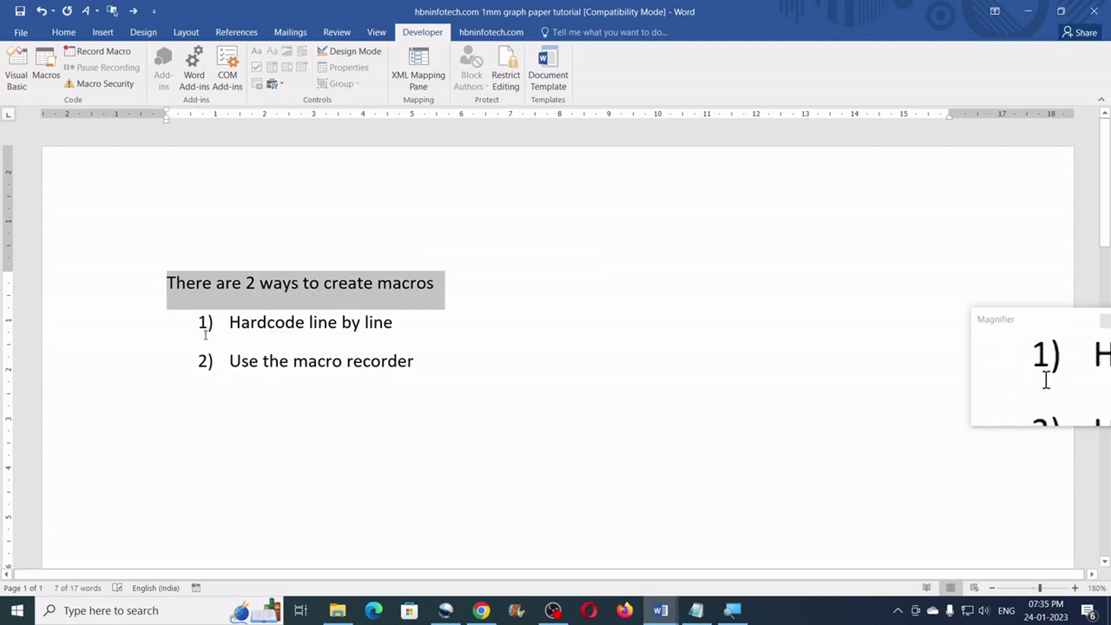
{"action": "left_click_drag", "start_coordinate": [231, 328], "coordinate": [396, 331]}
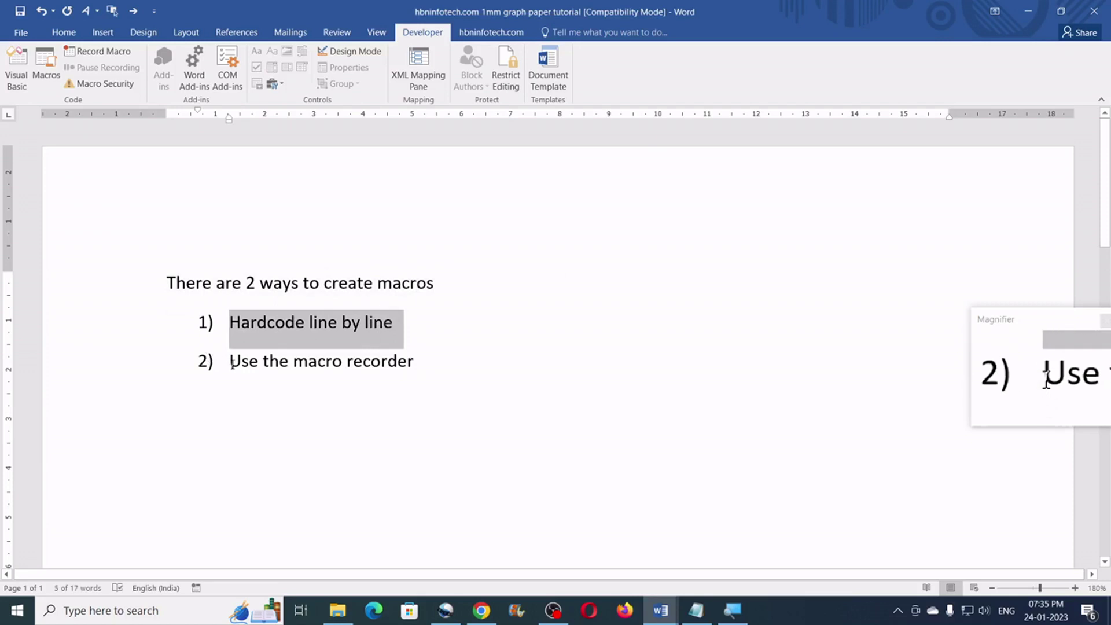
{"action": "left_click", "coordinate": [233, 362]}
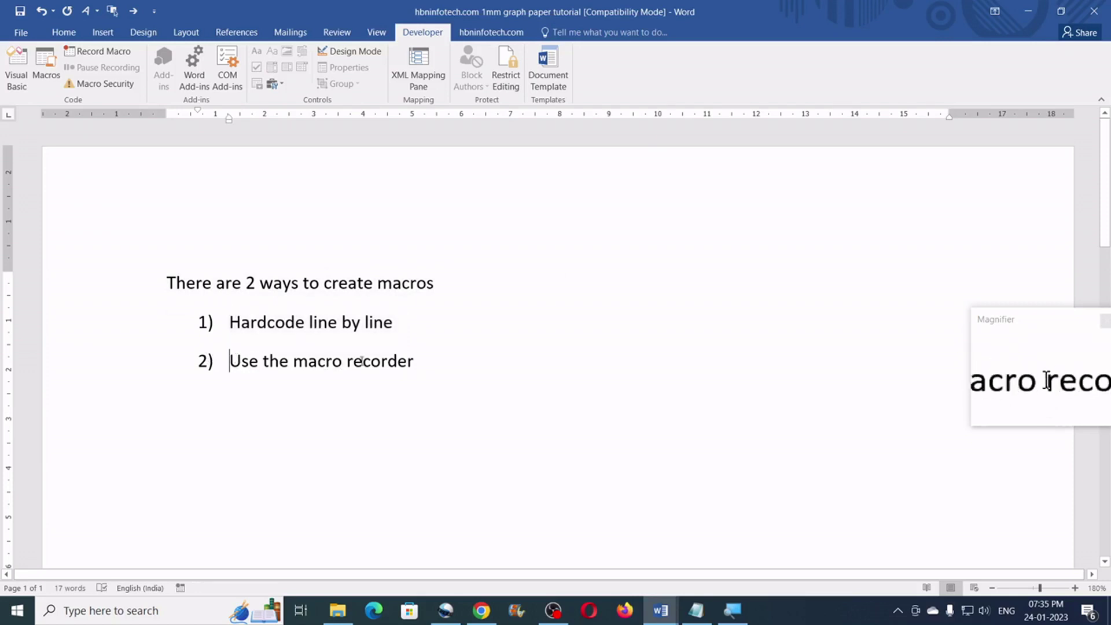
{"action": "left_click", "coordinate": [418, 362]}
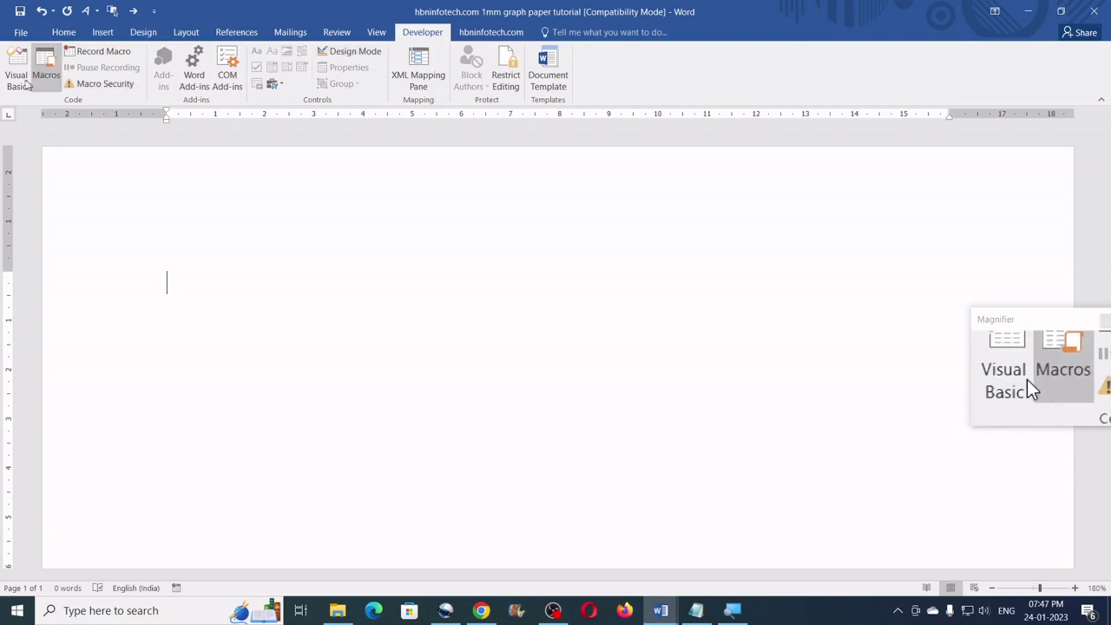
Start recording a macro named hbn_V_Line, stored in the "hbninfotech.com 1mm graph paper tutorial" document.
{"action": "left_click", "coordinate": [97, 54]}
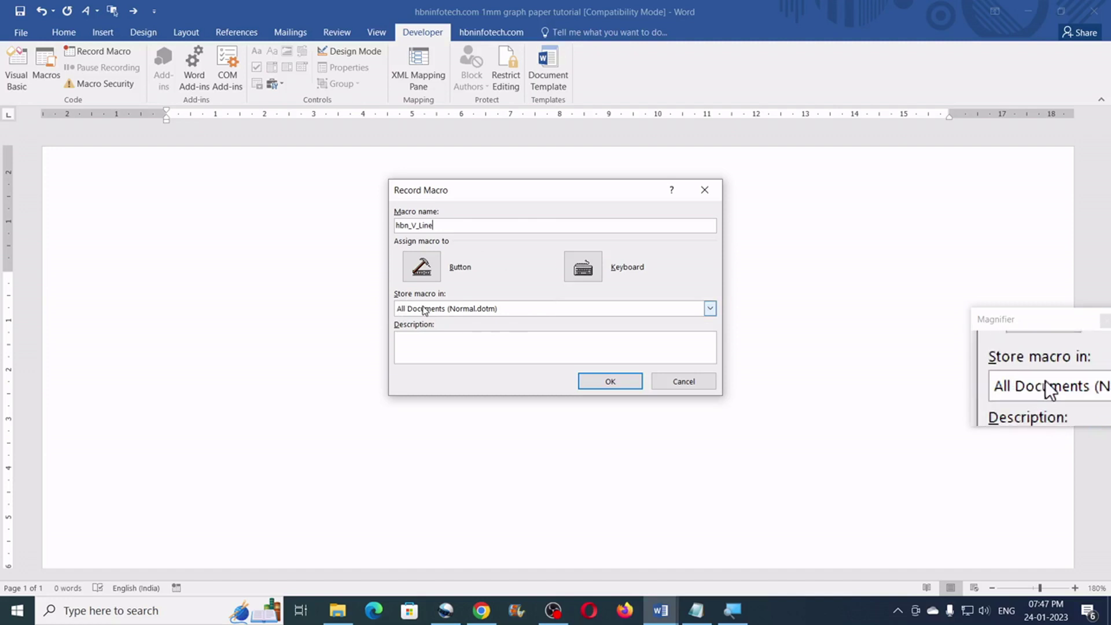
{"action": "left_click", "coordinate": [463, 309]}
{"action": "left_click", "coordinate": [459, 332]}
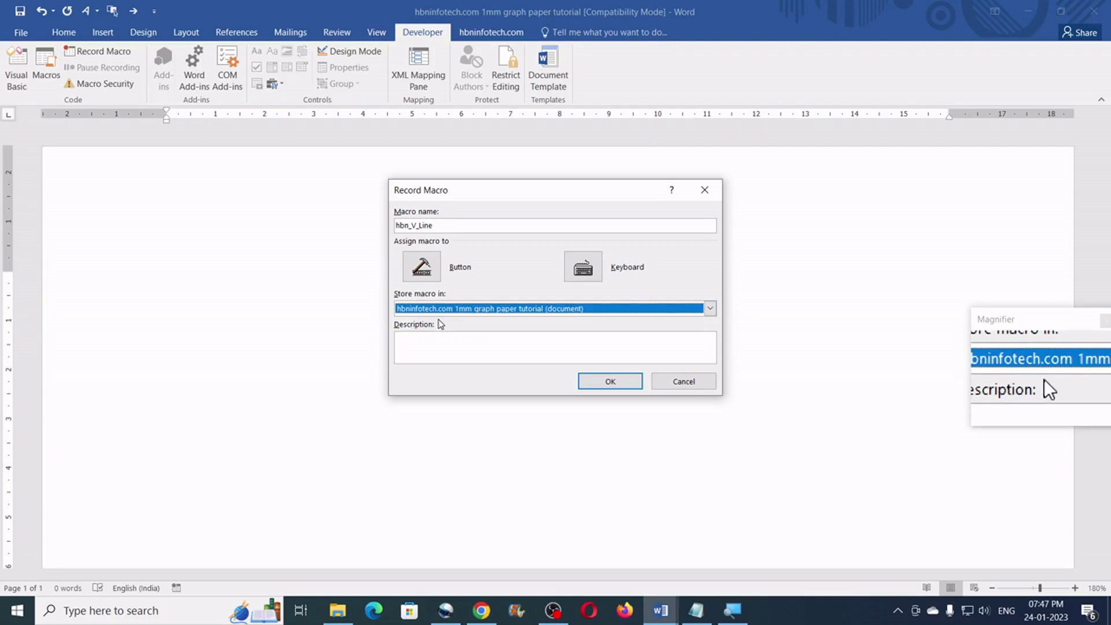
{"action": "left_click", "coordinate": [628, 384]}
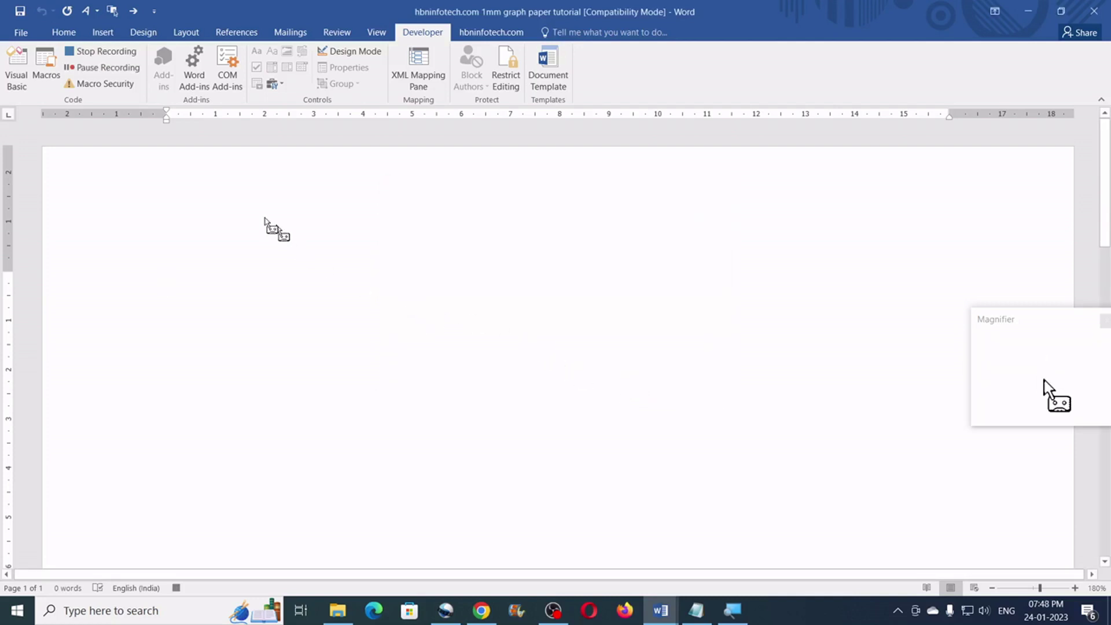
Draw a straight vertical line about 2.3 cm high near the upper-left margin of the page.
{"action": "left_click", "coordinate": [103, 36]}
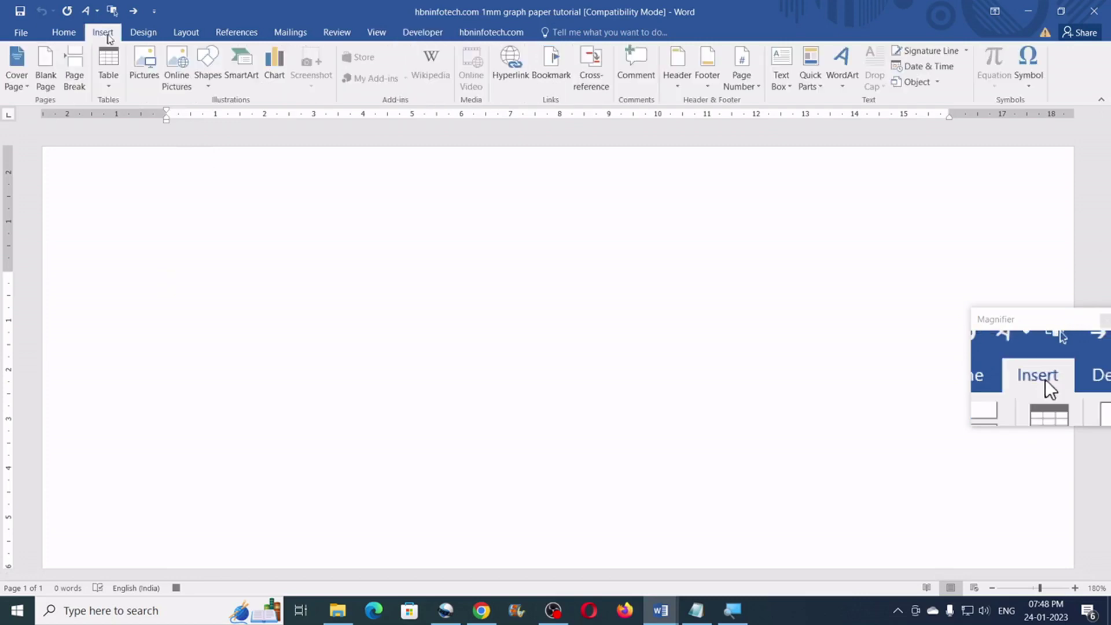
{"action": "left_click", "coordinate": [207, 86]}
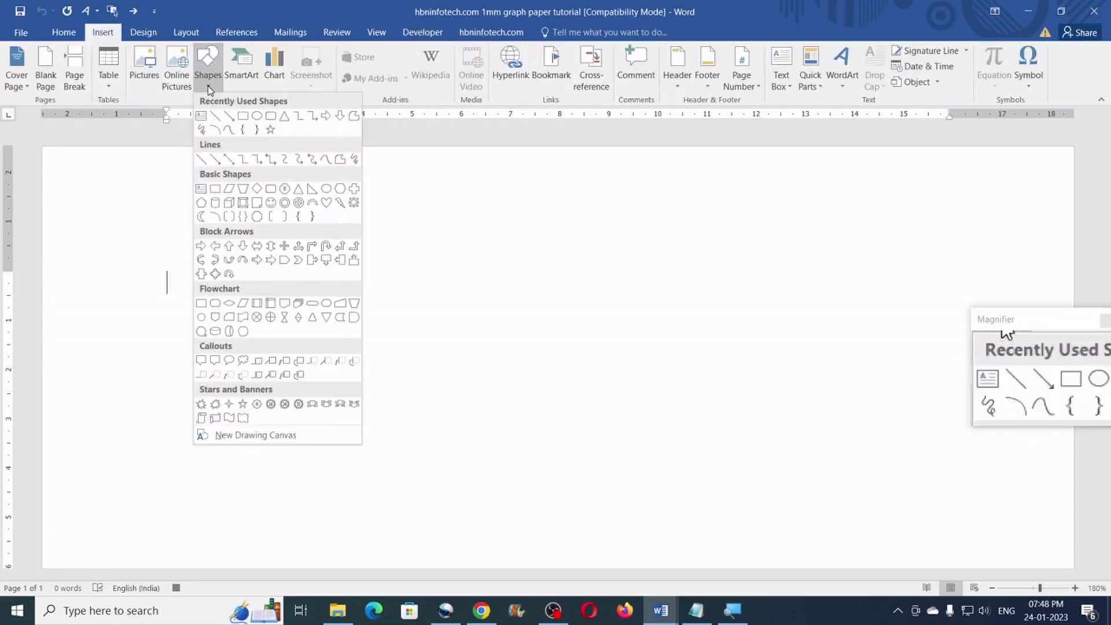
{"action": "left_click", "coordinate": [215, 117]}
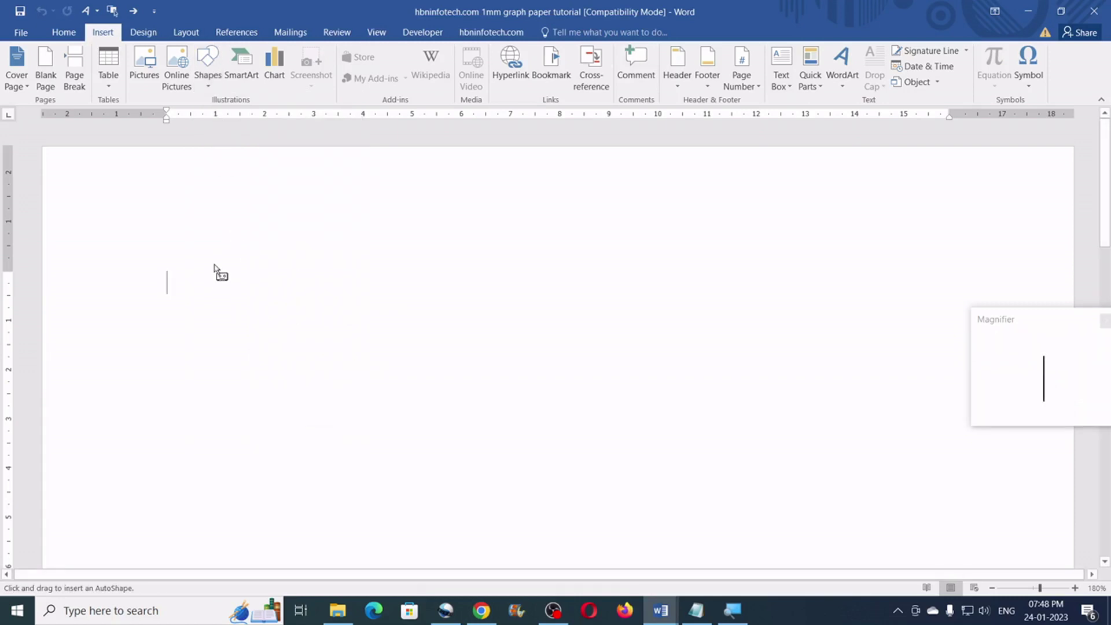
{"action": "left_click_drag", "start_coordinate": [209, 375], "coordinate": [209, 375]}
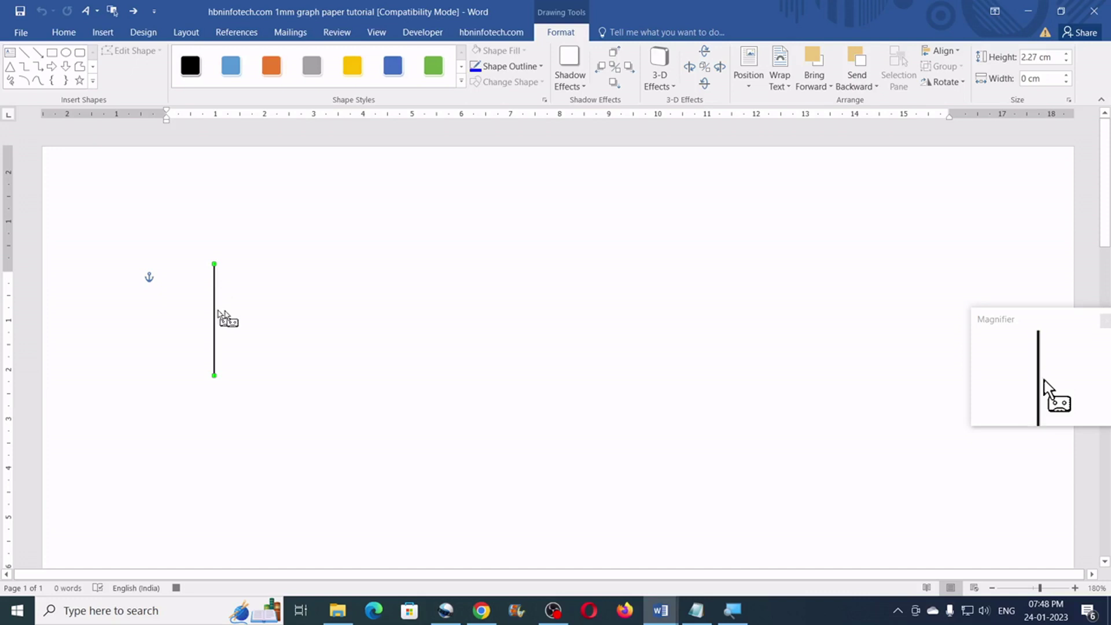
Format the vertical line with a standard light green outline and a ½ pt weight.
{"action": "left_click", "coordinate": [529, 67]}
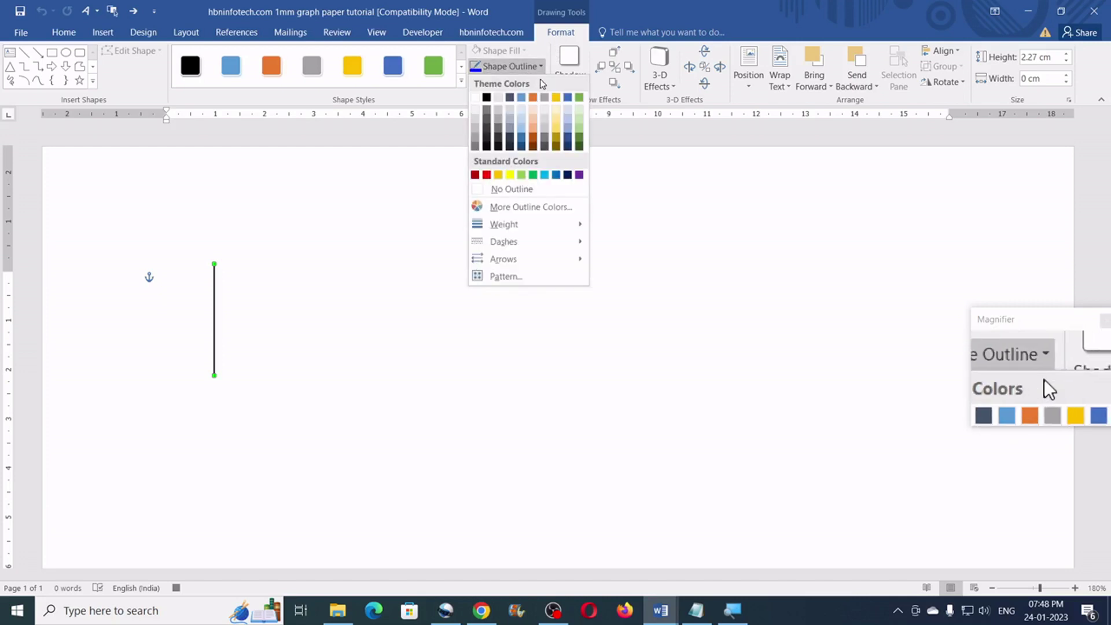
{"action": "left_click", "coordinate": [521, 175]}
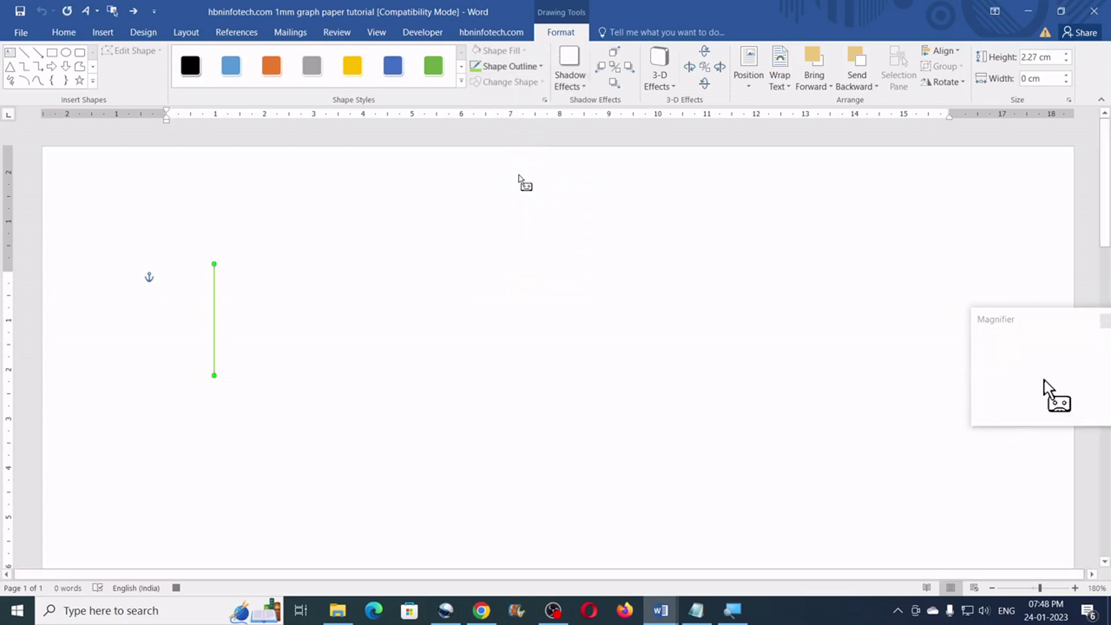
{"action": "left_click", "coordinate": [534, 66]}
{"action": "mouse_move", "coordinate": [526, 225]}
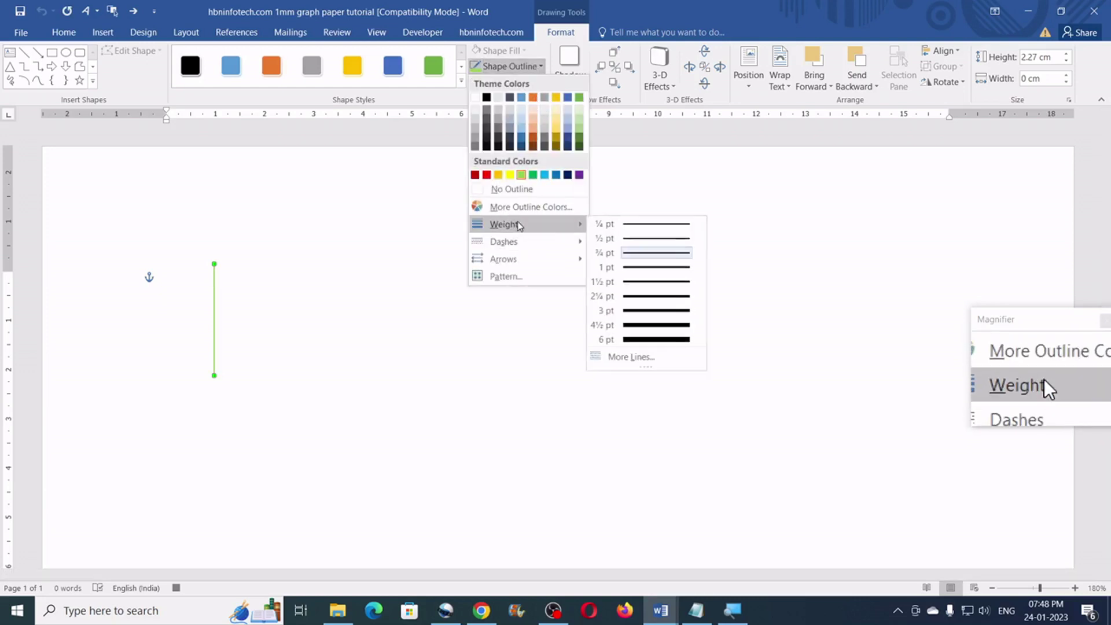
{"action": "left_click", "coordinate": [642, 239]}
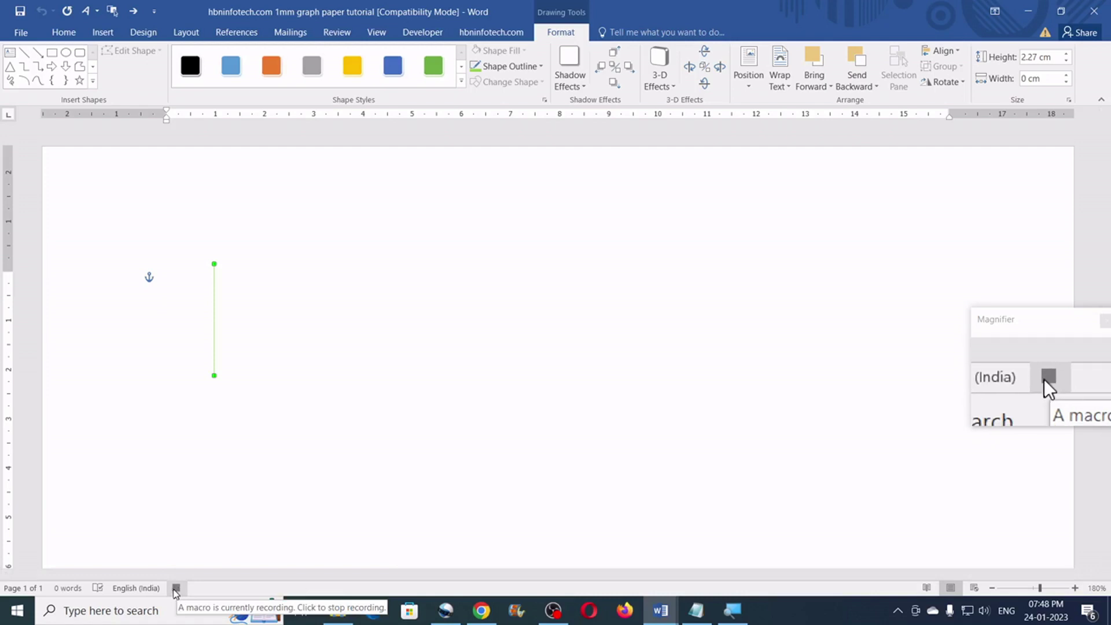
Stop recording the macro and open its code in the NewMacros module of the document's VBA project.
{"action": "left_click", "coordinate": [444, 33]}
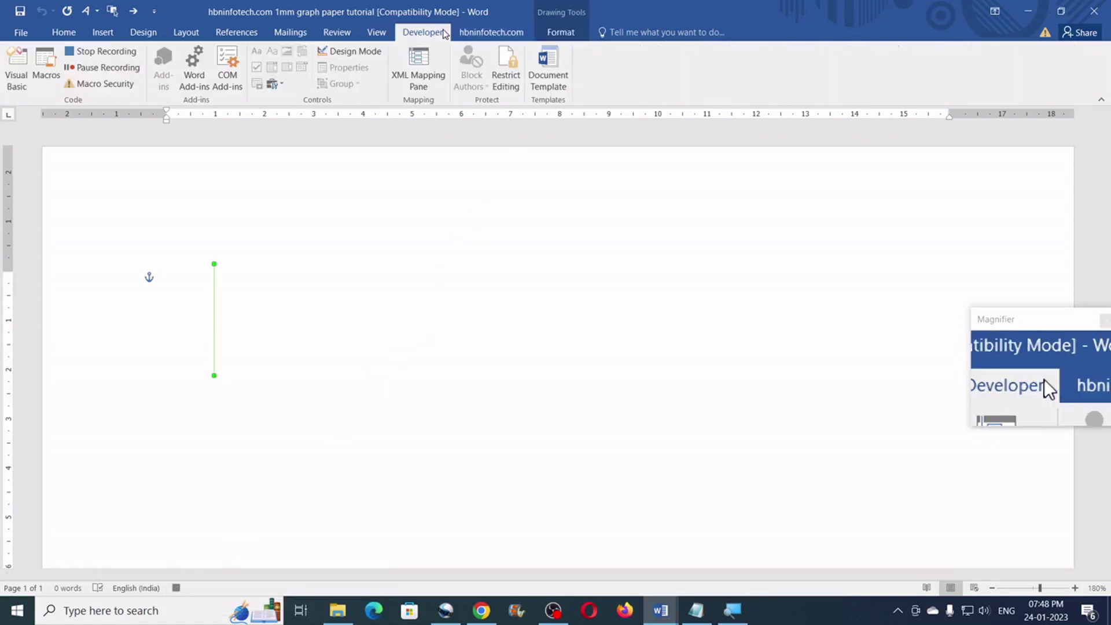
{"action": "left_click", "coordinate": [102, 51]}
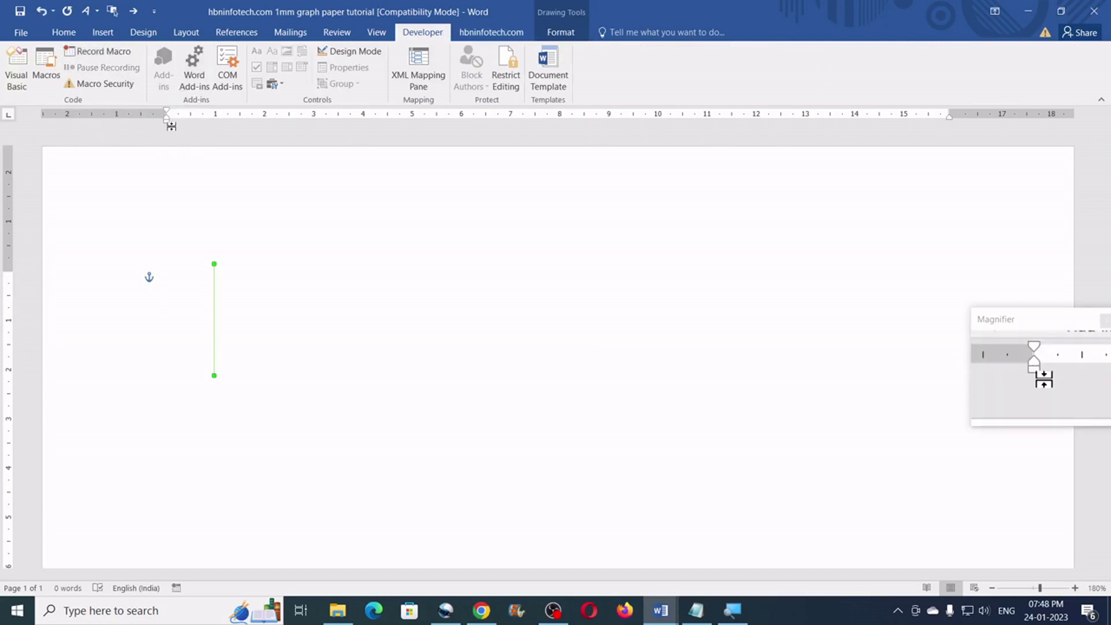
{"action": "left_click", "coordinate": [16, 68]}
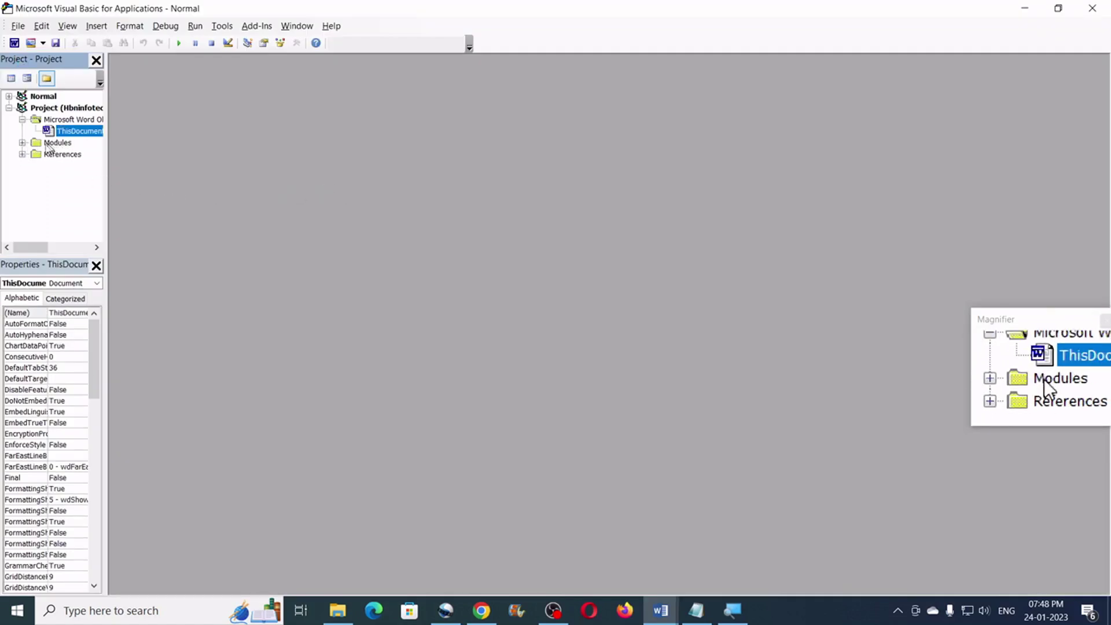
{"action": "left_click", "coordinate": [22, 143]}
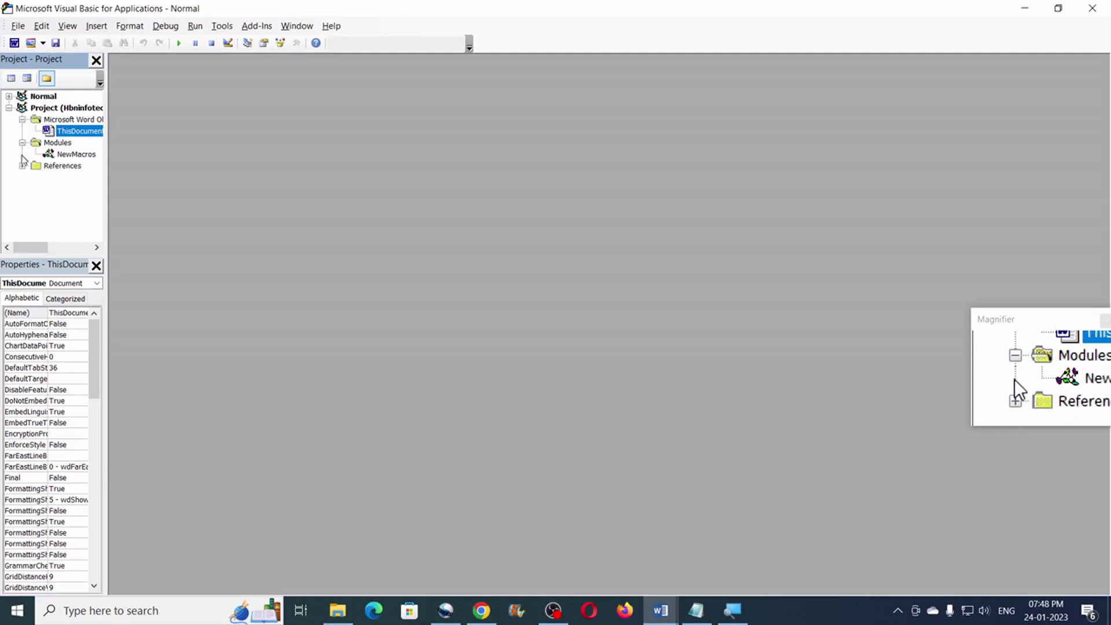
{"action": "double_click", "coordinate": [77, 155]}
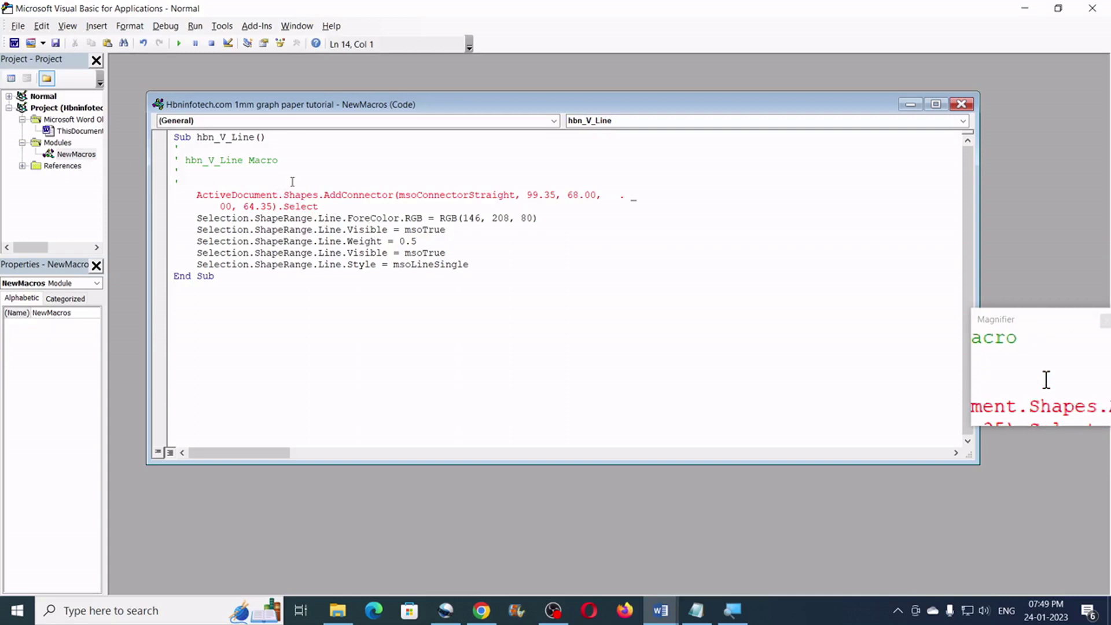
Examine the AddConnector statement of the hbn_V_Line macro, including its continuation line ending in ").Select".
{"action": "left_click", "coordinate": [224, 180]}
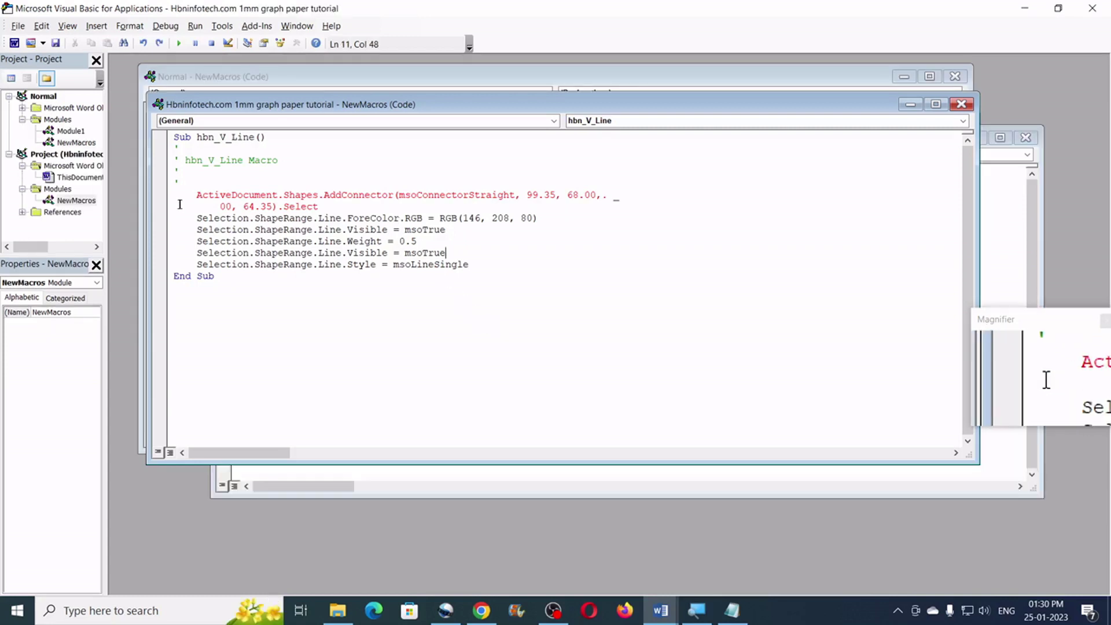
{"action": "left_click_drag", "start_coordinate": [196, 196], "coordinate": [320, 207]}
{"action": "left_click", "coordinate": [320, 207]}
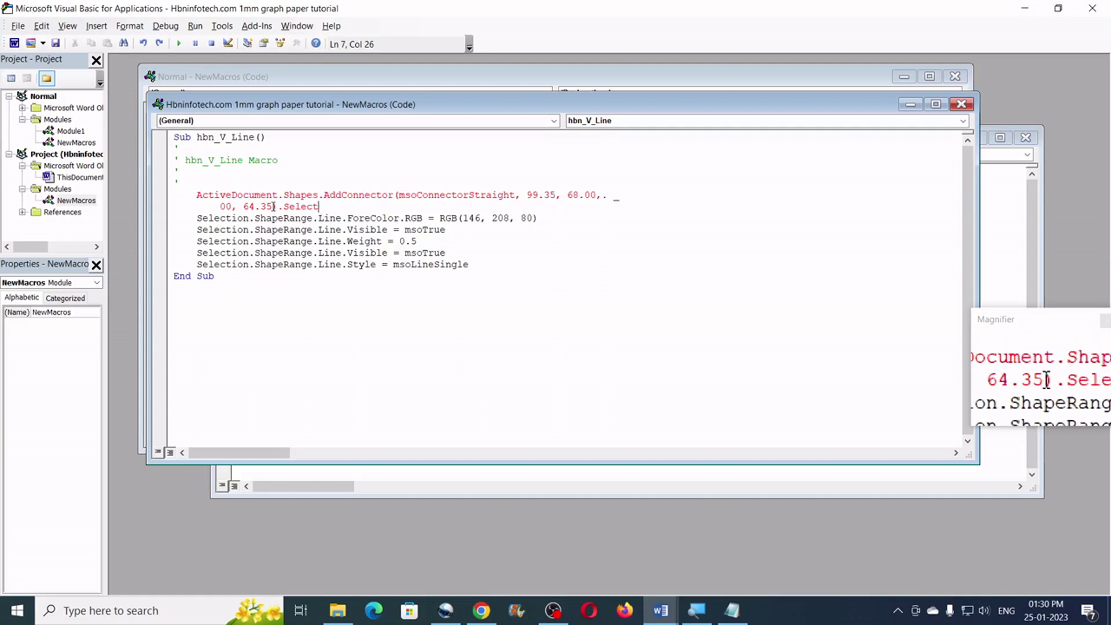
{"action": "key", "text": "shift+Left"}
{"action": "key", "text": "shift+Left"}
{"action": "key", "text": "shift+Left"}
{"action": "key", "text": "shift+Left"}
{"action": "key", "text": "shift+Left"}
{"action": "key", "text": "shift+Left"}
{"action": "key", "text": "shift+Left"}
{"action": "key", "text": "shift+Left"}
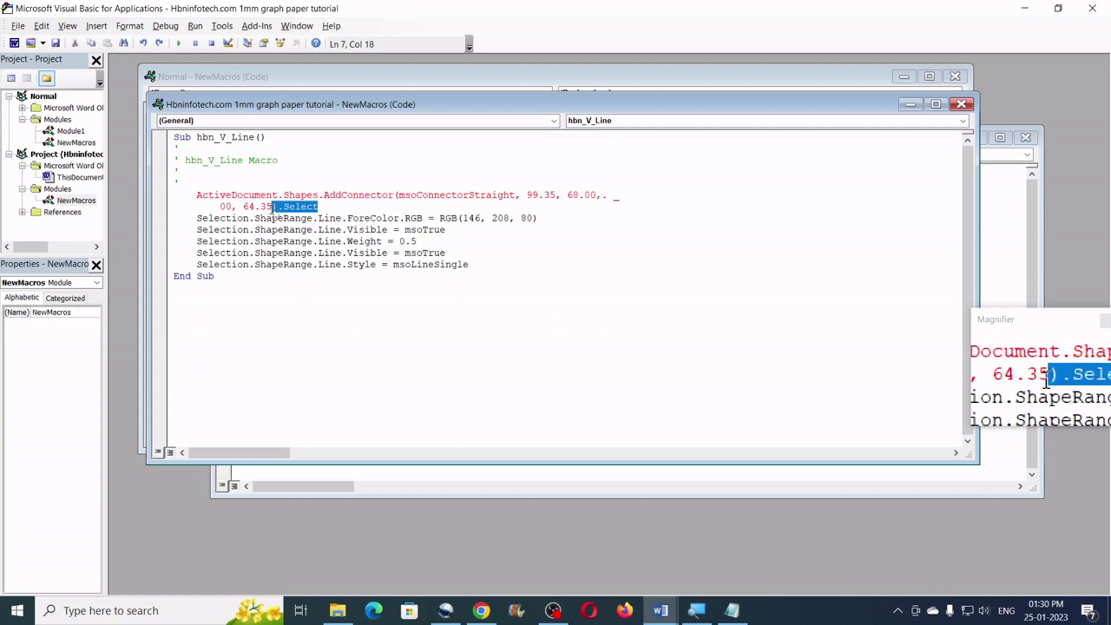
Join the AddConnector statement in hbn_V_Line into one line by removing the underscore, line break and extra spaces.
{"action": "left_click", "coordinate": [605, 199]}
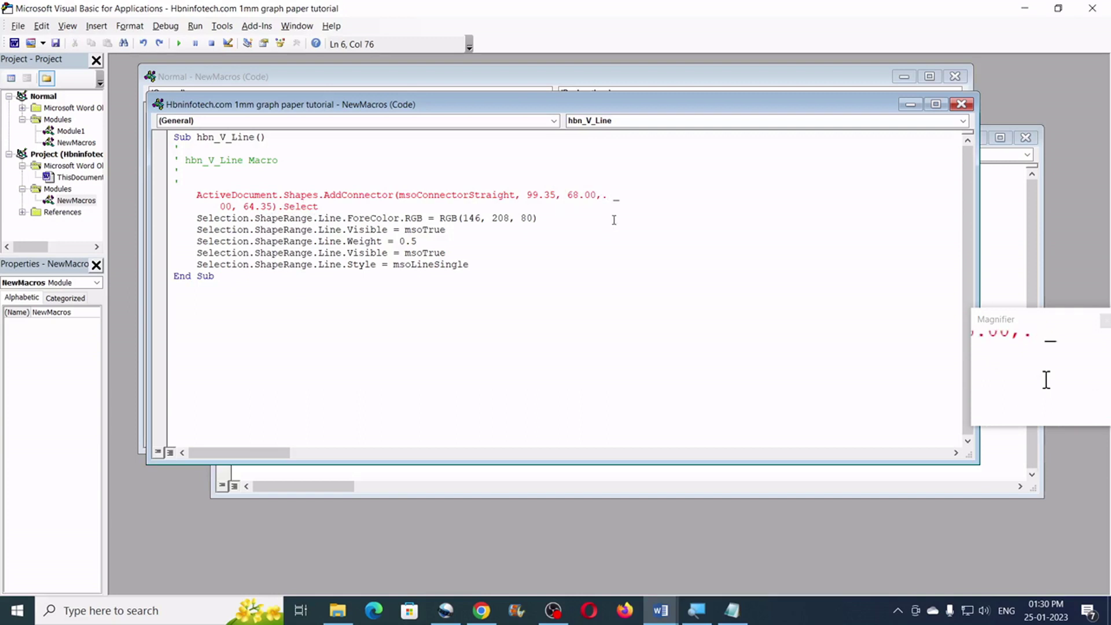
{"action": "key", "text": "BackSpace"}
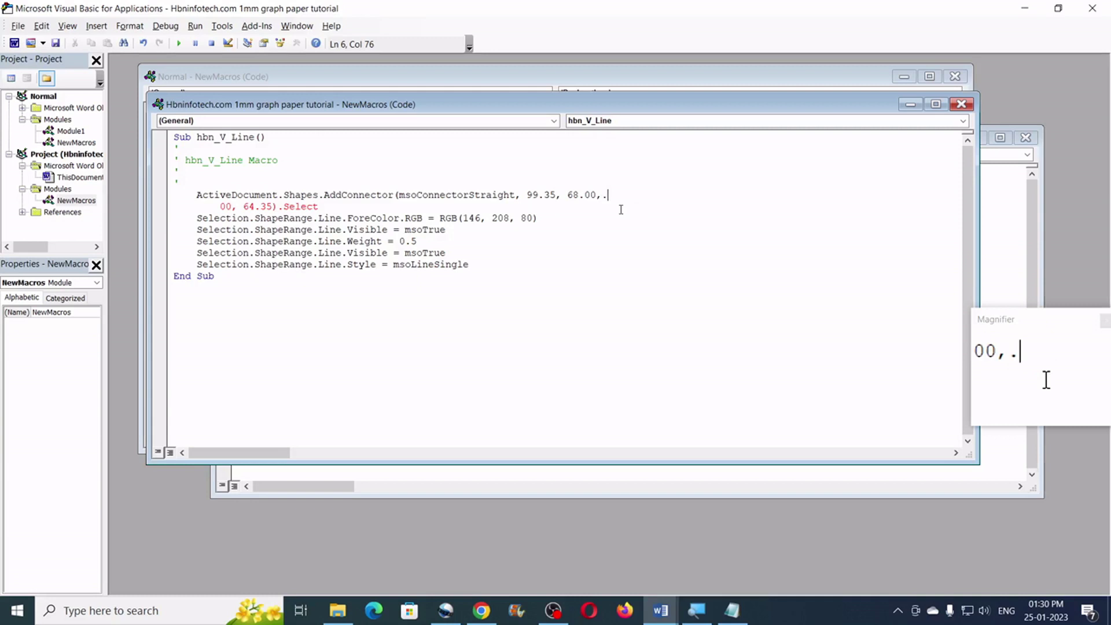
{"action": "key", "text": "Delete"}
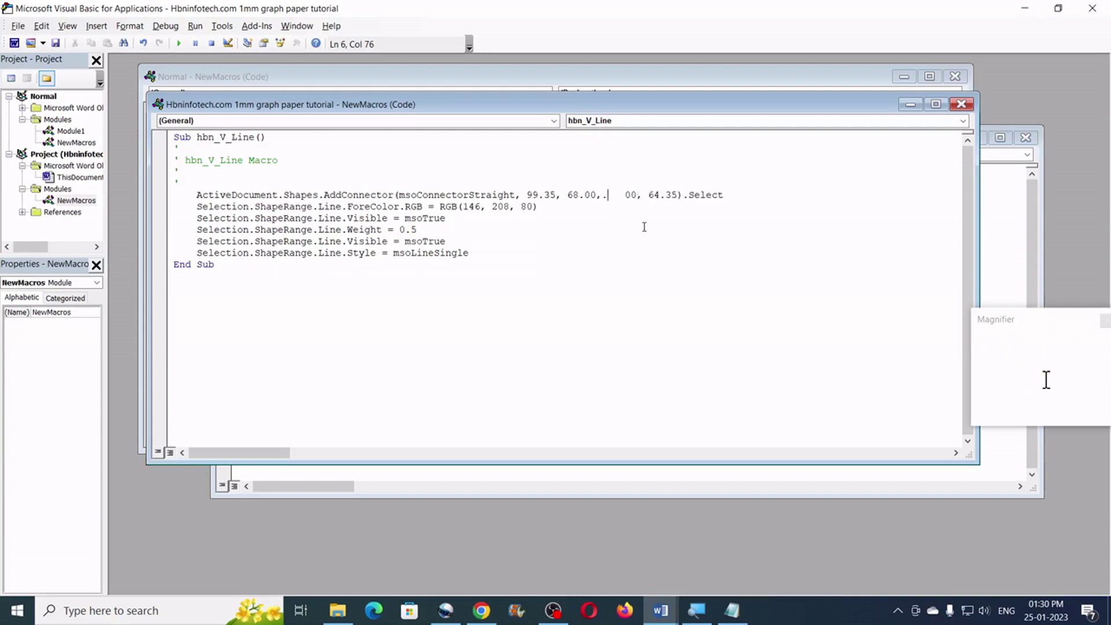
{"action": "key", "text": "Delete"}
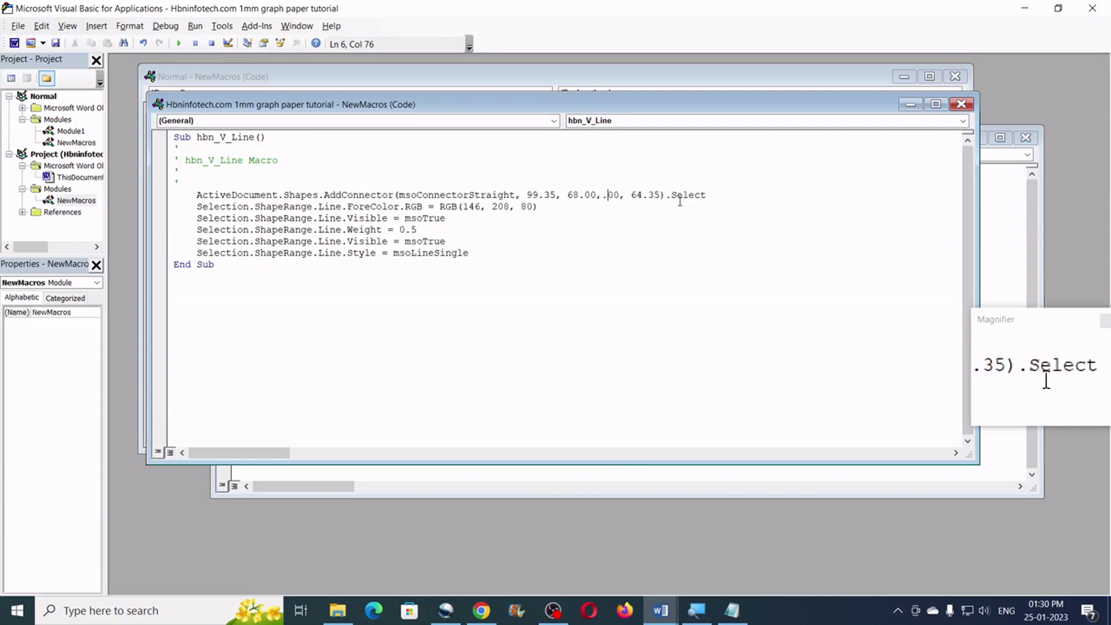
{"action": "left_click", "coordinate": [572, 210]}
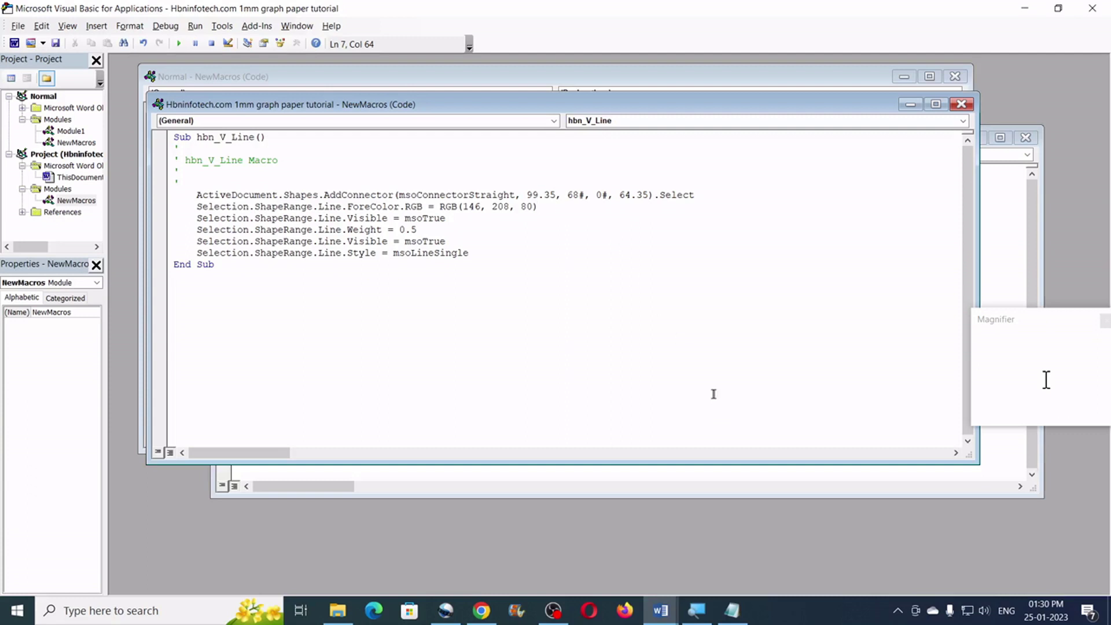
Switch to the Word document, delete both green vertical lines, and run the hbn_V_Line macro.
{"action": "mouse_move", "coordinate": [660, 611]}
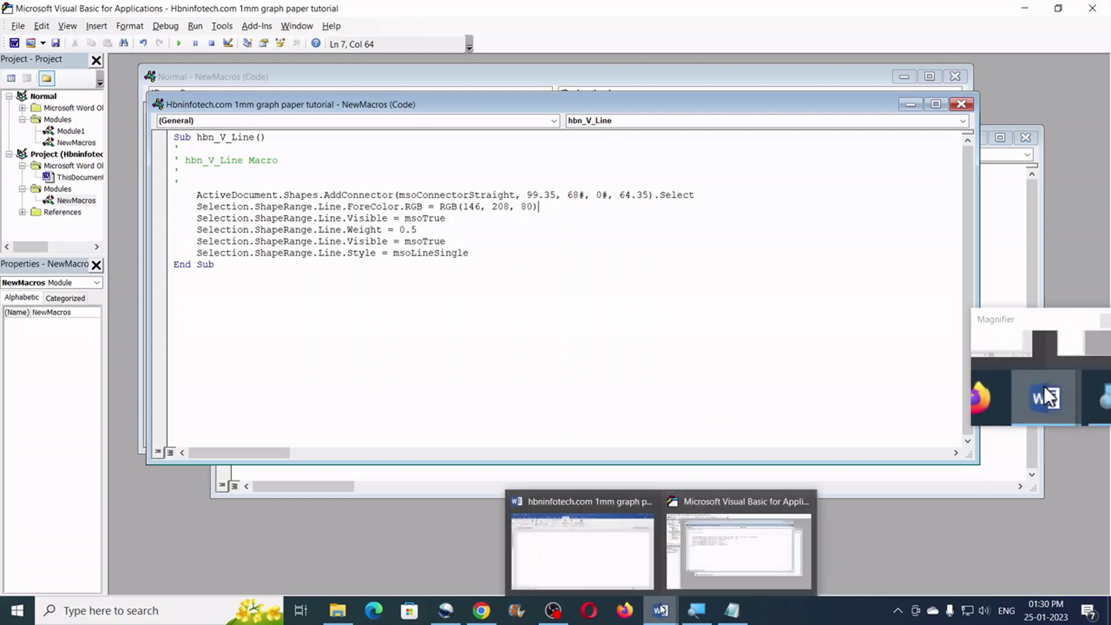
{"action": "left_click", "coordinate": [624, 553]}
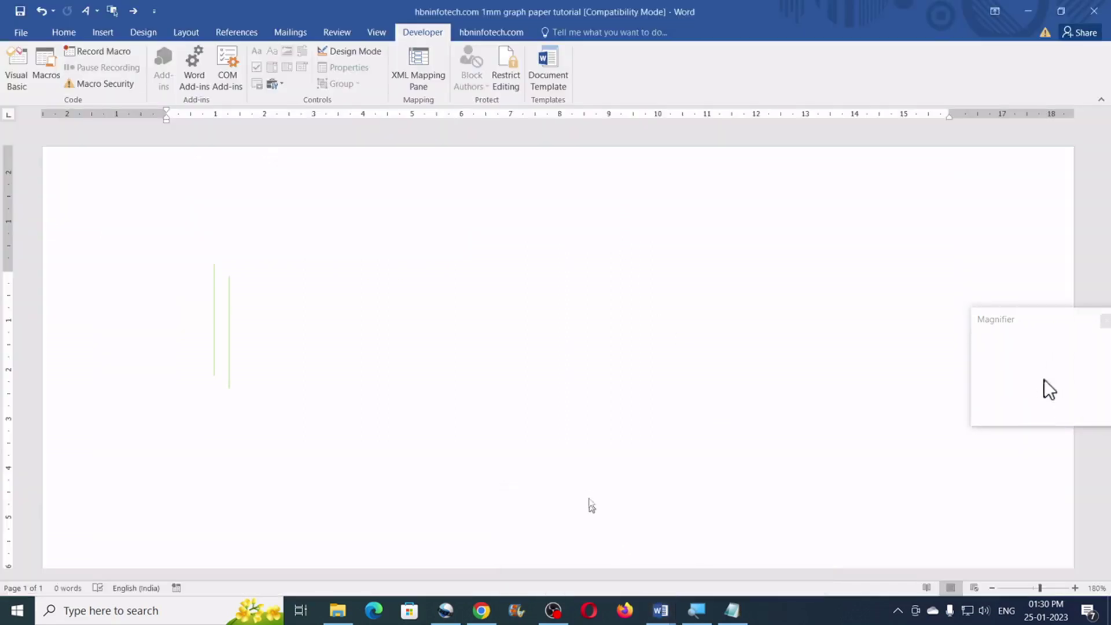
{"action": "left_click", "coordinate": [229, 327]}
{"action": "key", "text": "Delete"}
{"action": "left_click", "coordinate": [213, 328]}
{"action": "key", "text": "Delete"}
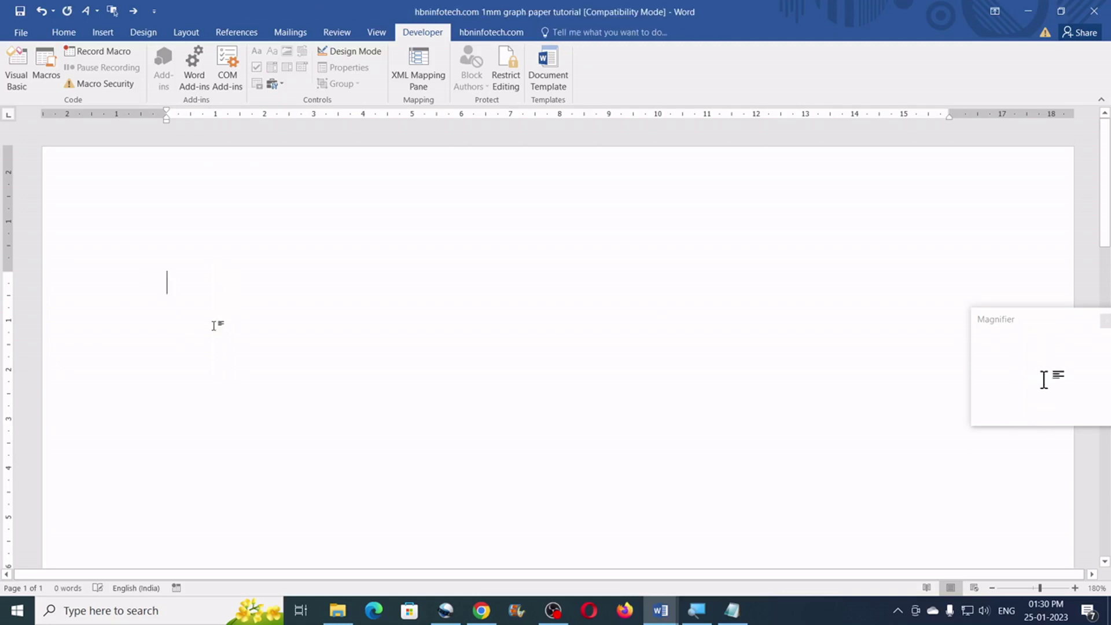
{"action": "left_click", "coordinate": [49, 74]}
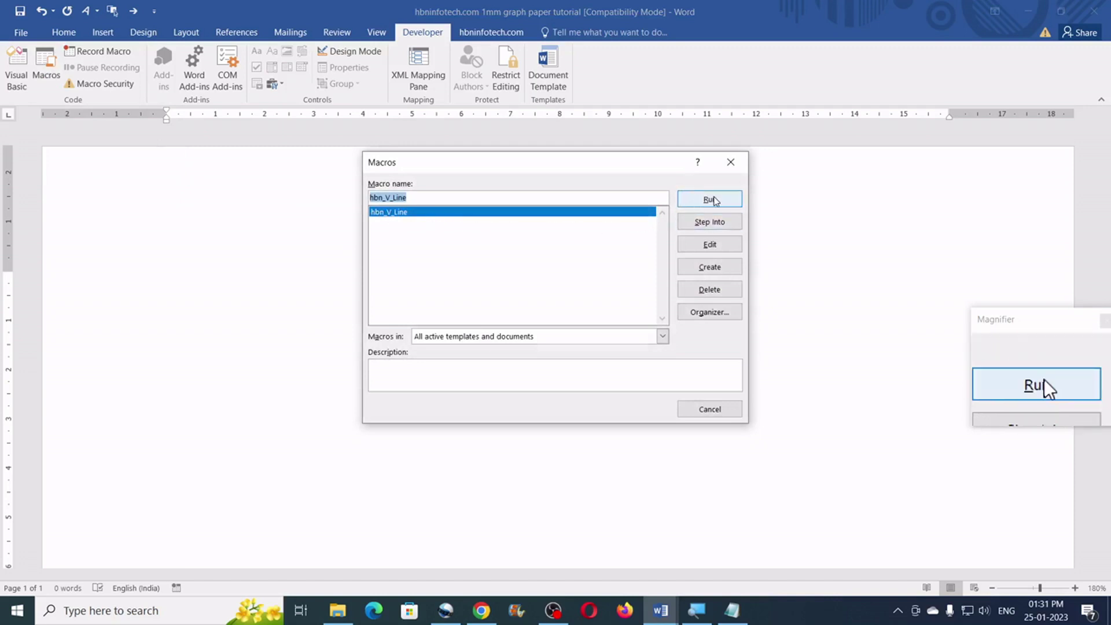
{"action": "left_click", "coordinate": [712, 199]}
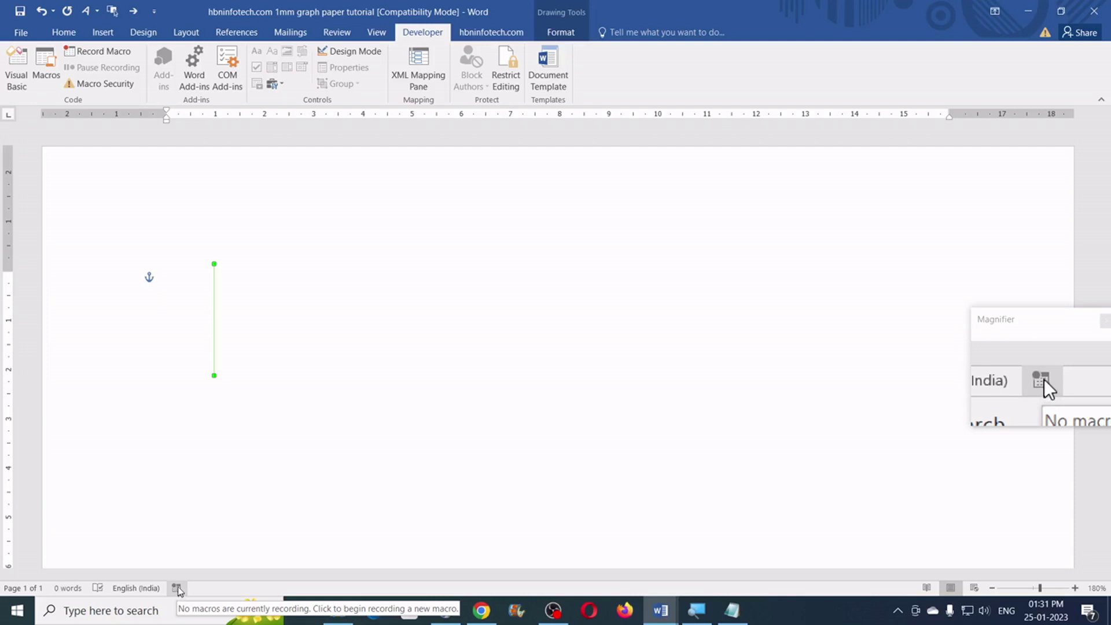
Record a macro named Dupe_Shape, stored in the hbninfotech.com 1mm graph paper tutorial document, that duplicates the vertical line slightly to its right.
{"action": "left_click", "coordinate": [177, 590]}
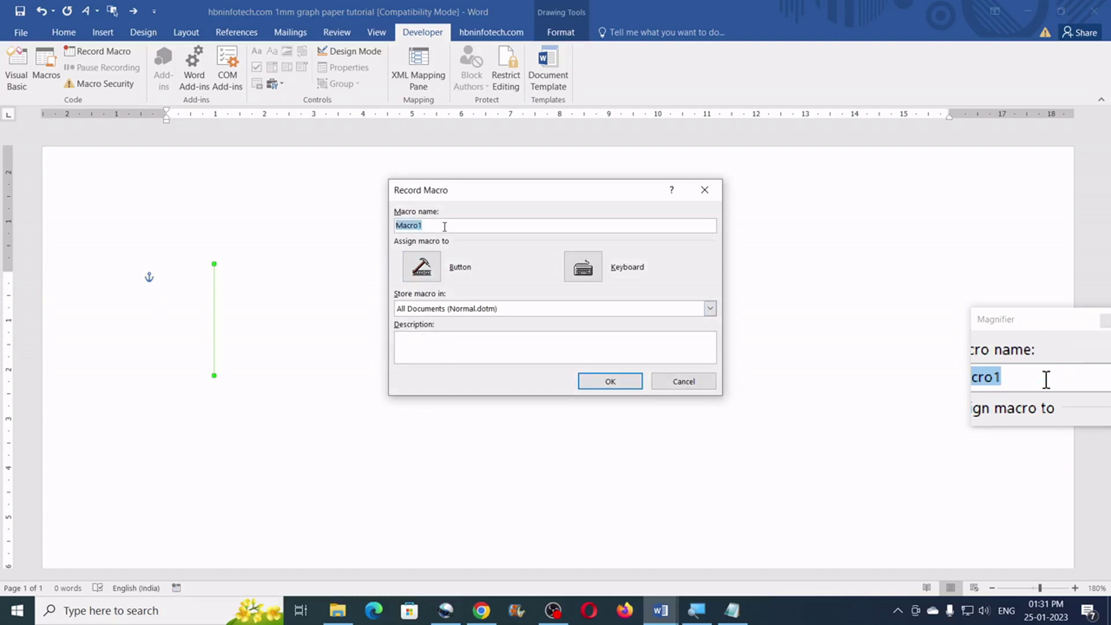
{"action": "type", "text": "Dupe"}
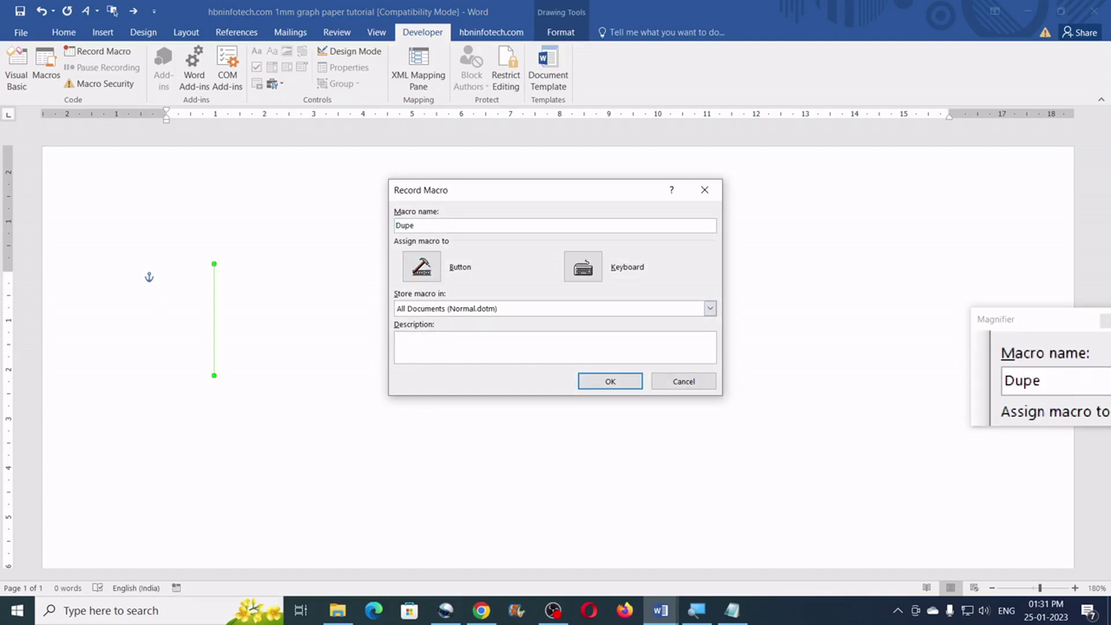
{"action": "key", "text": "BackSpace"}
{"action": "type", "text": "e_Shape"}
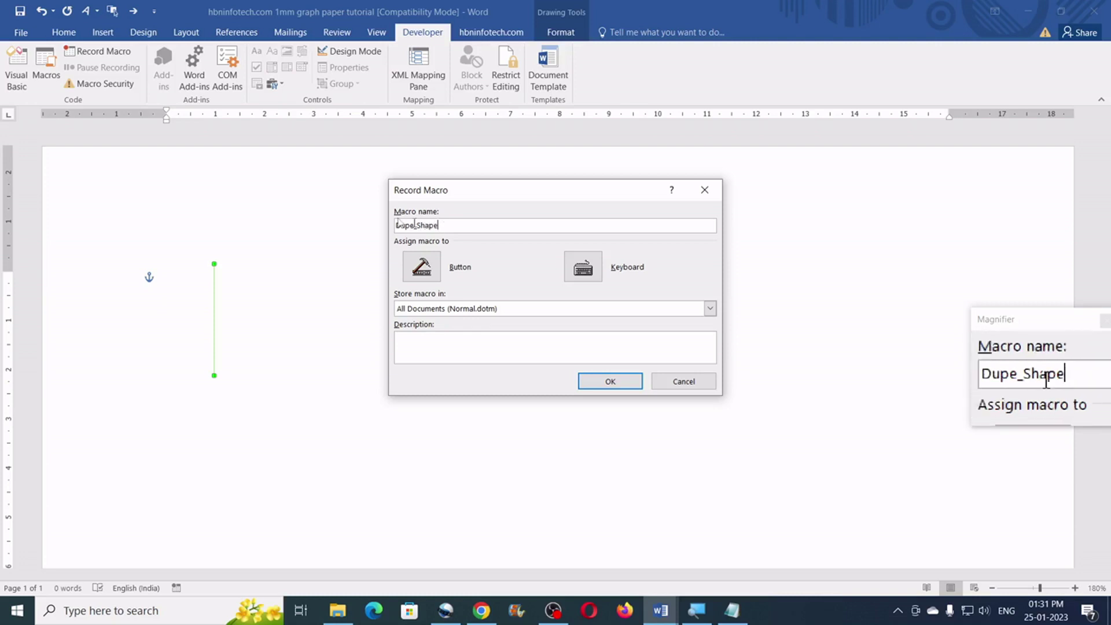
{"action": "left_click", "coordinate": [420, 309]}
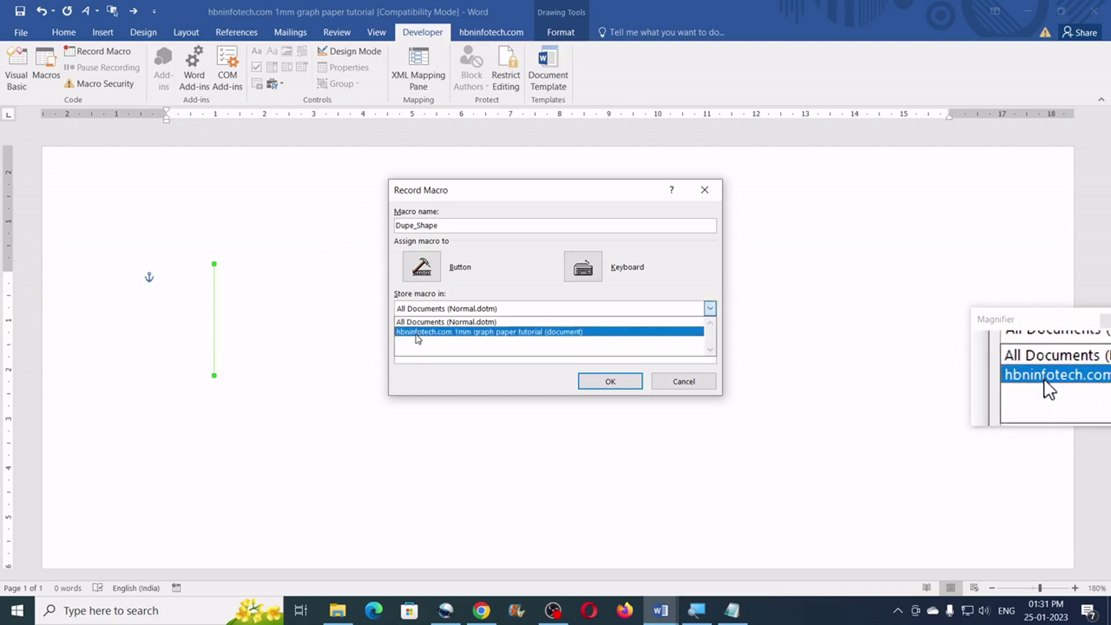
{"action": "left_click", "coordinate": [425, 331]}
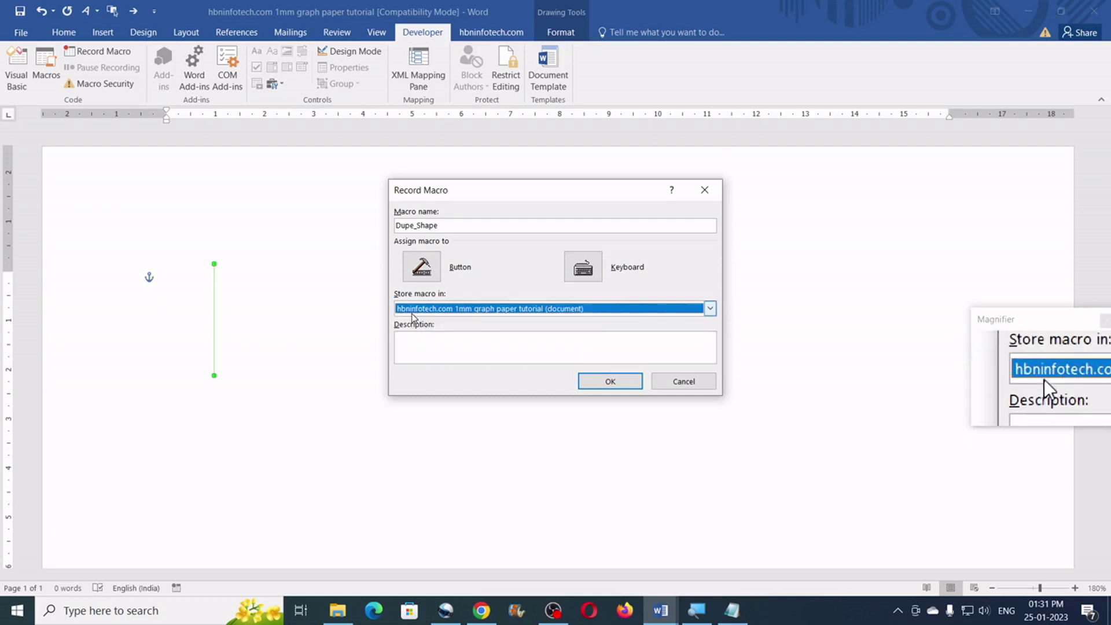
{"action": "left_click", "coordinate": [610, 381]}
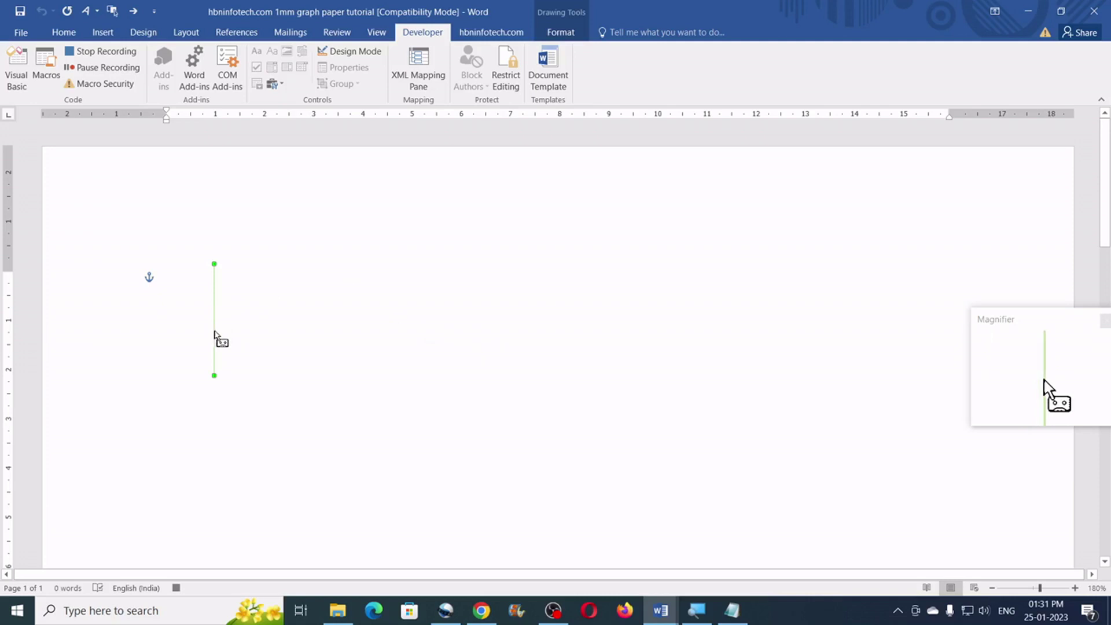
{"action": "mouse_move", "coordinate": [214, 333]}
{"action": "left_mouse_down"}
{"action": "mouse_move", "coordinate": [237, 337]}
{"action": "mouse_move", "coordinate": [228, 339]}
{"action": "left_mouse_up"}
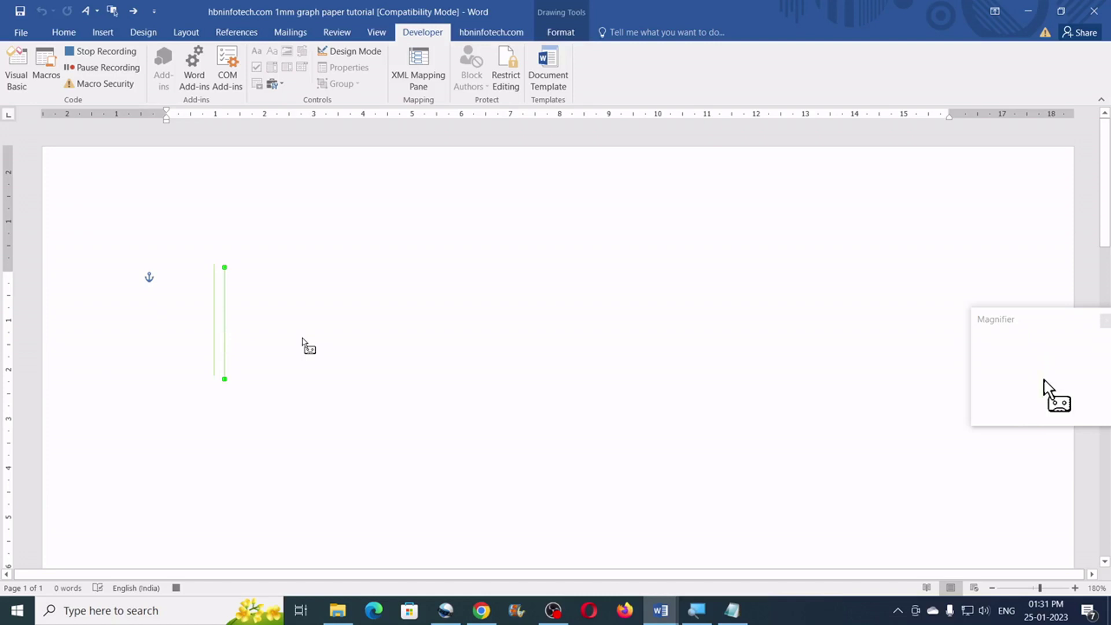
{"action": "left_click", "coordinate": [177, 588]}
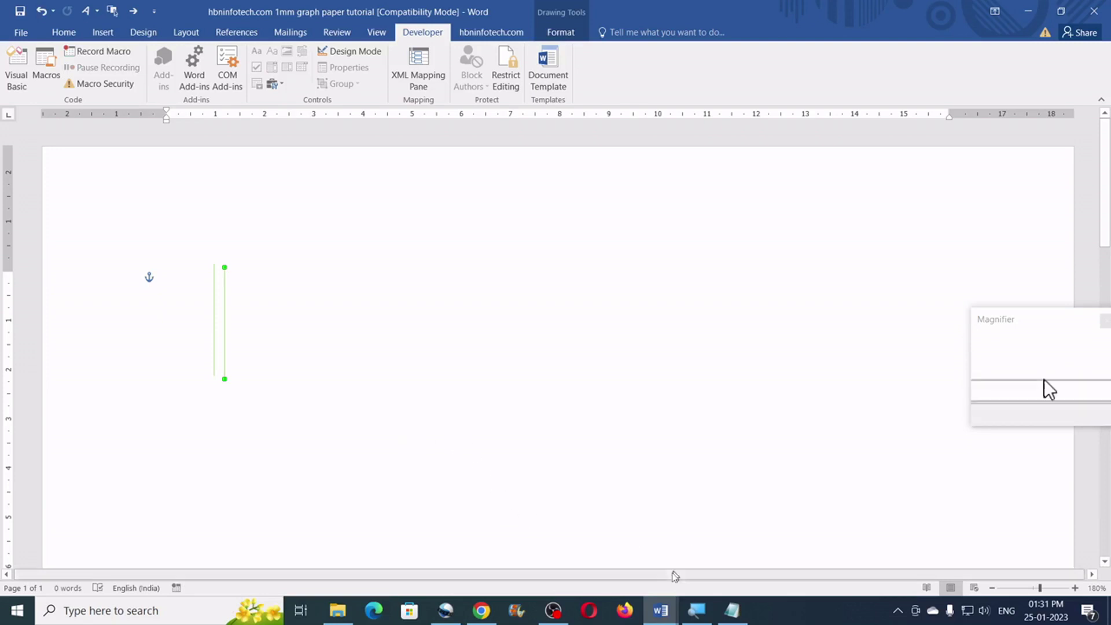
Examine the Duplicate.Select statement of Dupe_Shape and the ForeColor and Weight statements of hbn_V_Line in the Visual Basic editor.
{"action": "mouse_move", "coordinate": [661, 610]}
{"action": "left_click", "coordinate": [712, 549]}
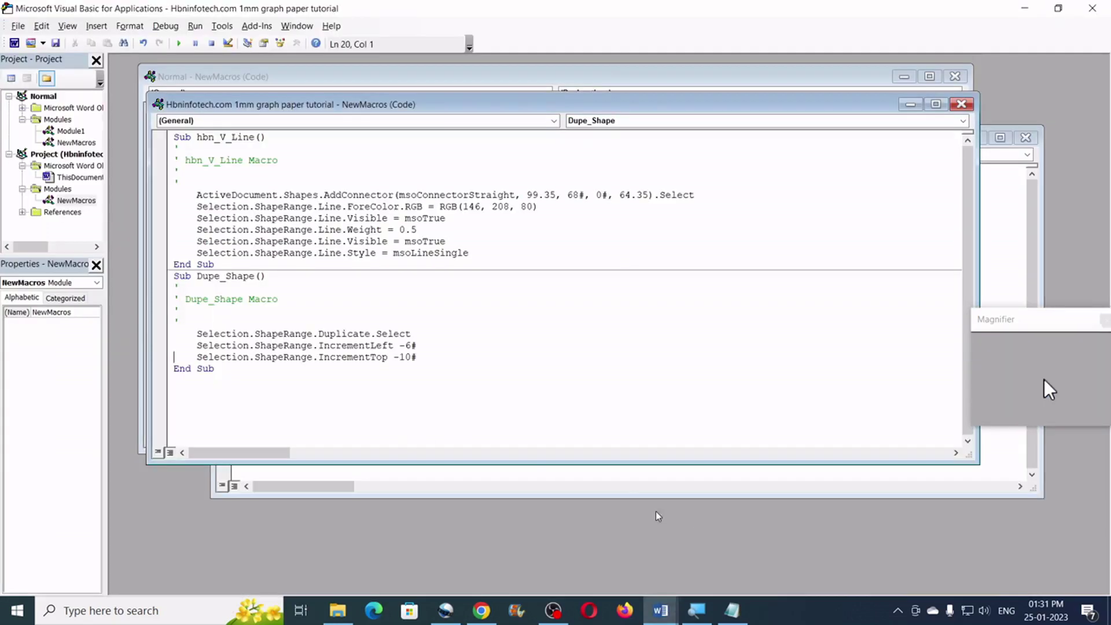
{"action": "left_click_drag", "start_coordinate": [196, 334], "coordinate": [417, 334]}
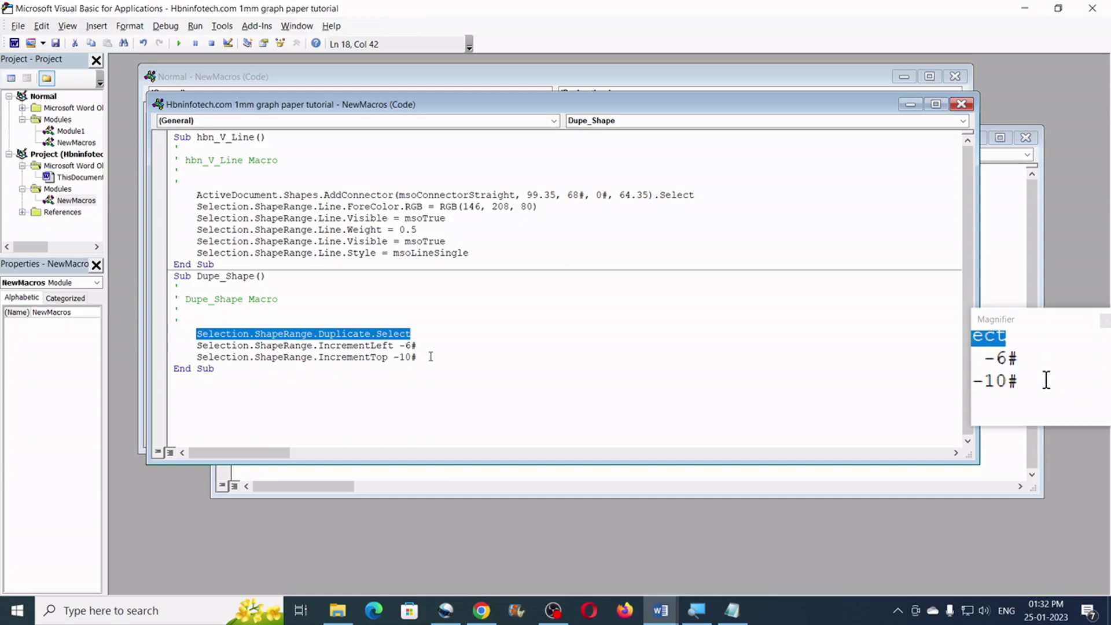
{"action": "left_click", "coordinate": [431, 380]}
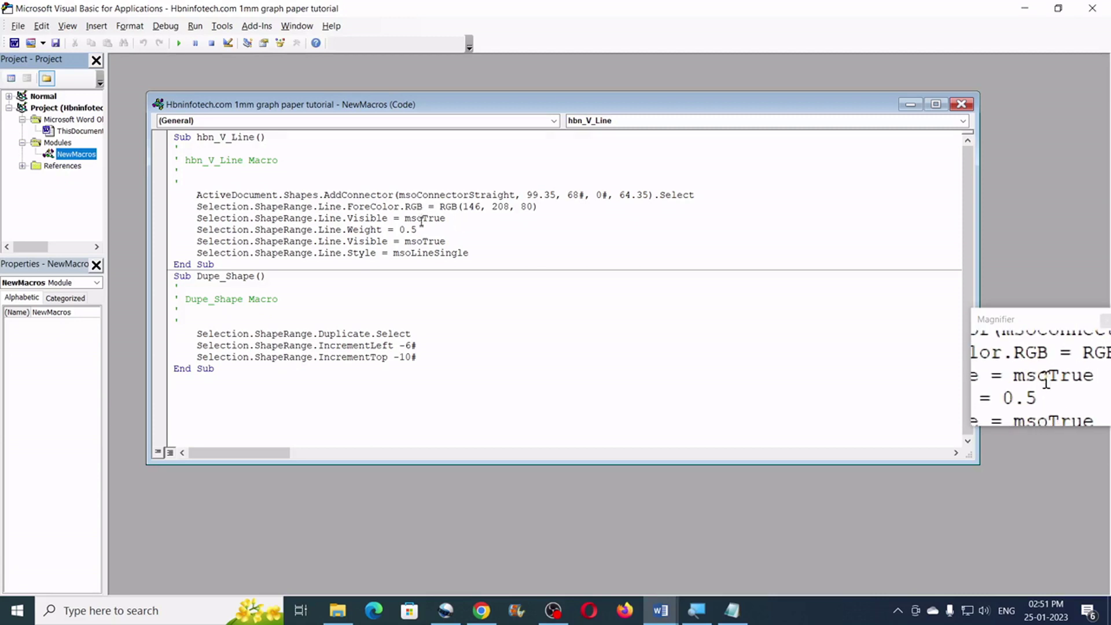
{"action": "left_click", "coordinate": [411, 206]}
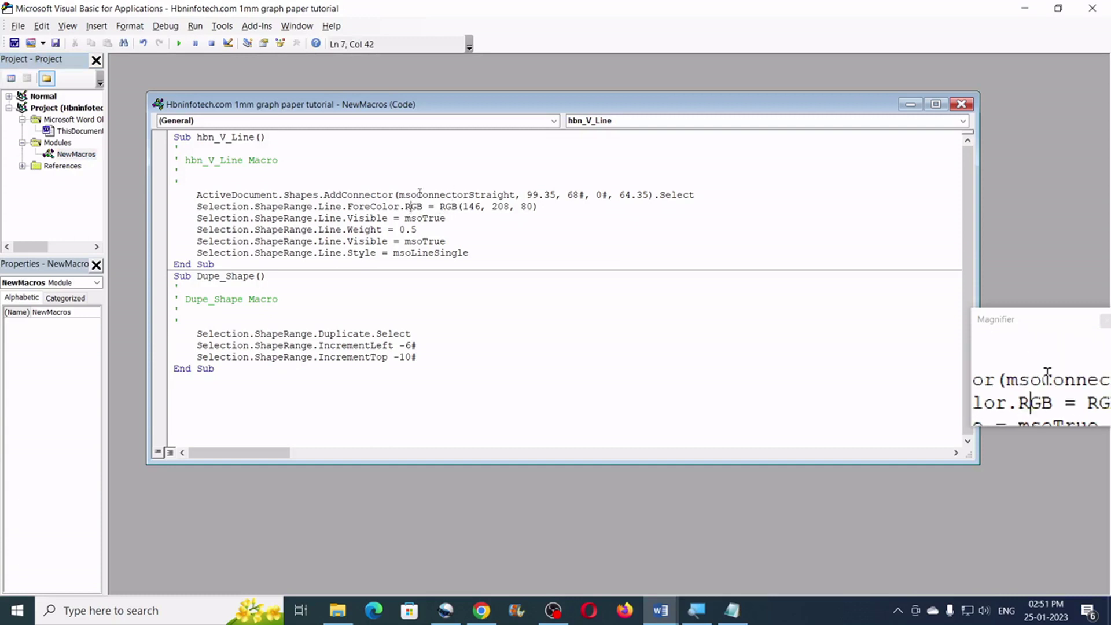
{"action": "key", "text": "shift+Left"}
{"action": "key", "text": "shift+Left"}
{"action": "key", "text": "shift+Left"}
{"action": "key", "text": "shift+Left"}
{"action": "key", "text": "shift+Left"}
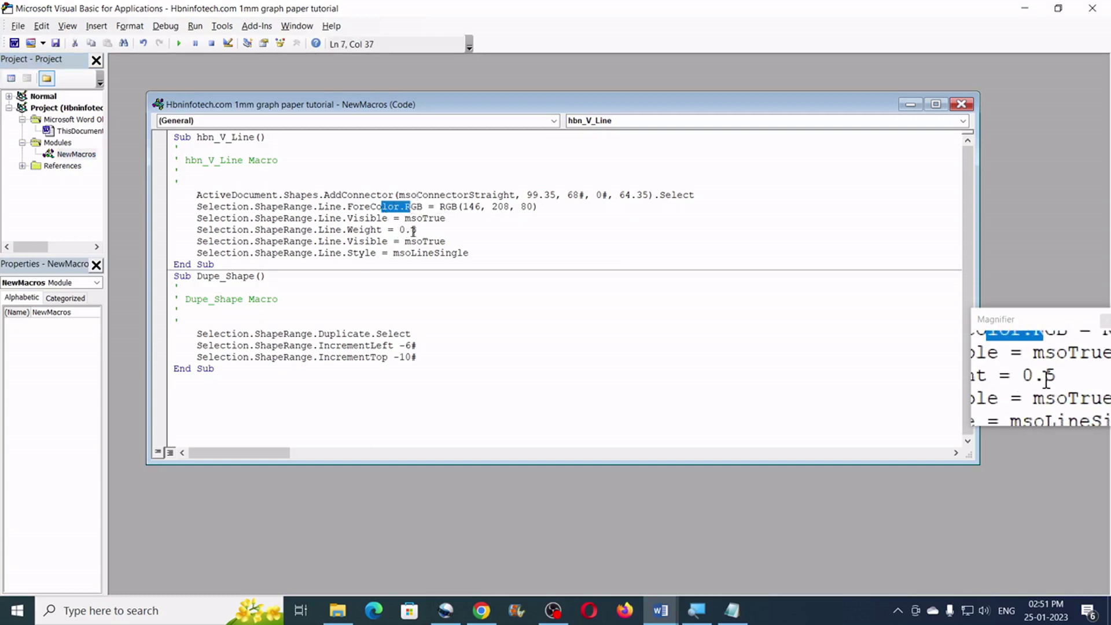
{"action": "left_click_drag", "start_coordinate": [416, 231], "coordinate": [351, 230]}
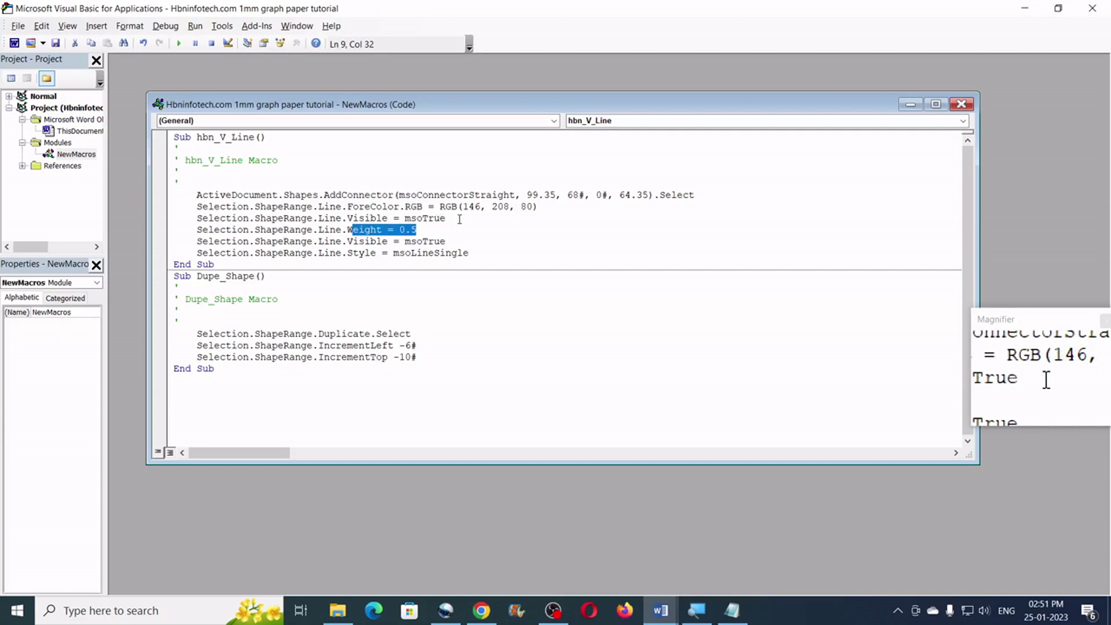
Delete both Line.Visible statements and the Line.Style statement from hbn_V_Line, and realign the Line.Weight statement with the lines above.
{"action": "left_click_drag", "start_coordinate": [447, 218], "coordinate": [183, 219]}
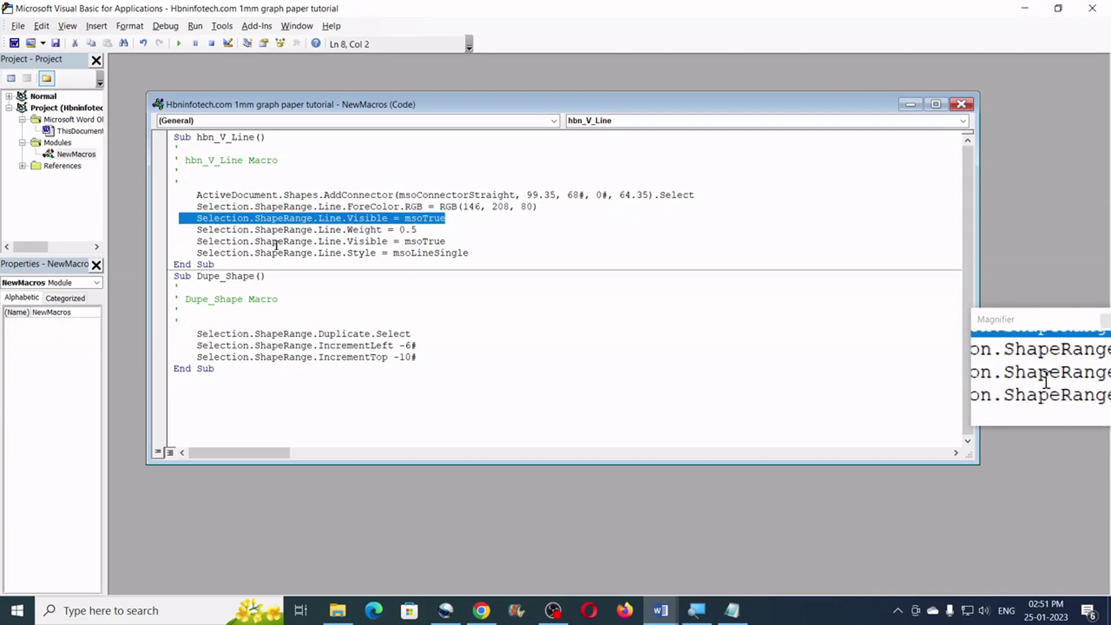
{"action": "key", "text": "Delete"}
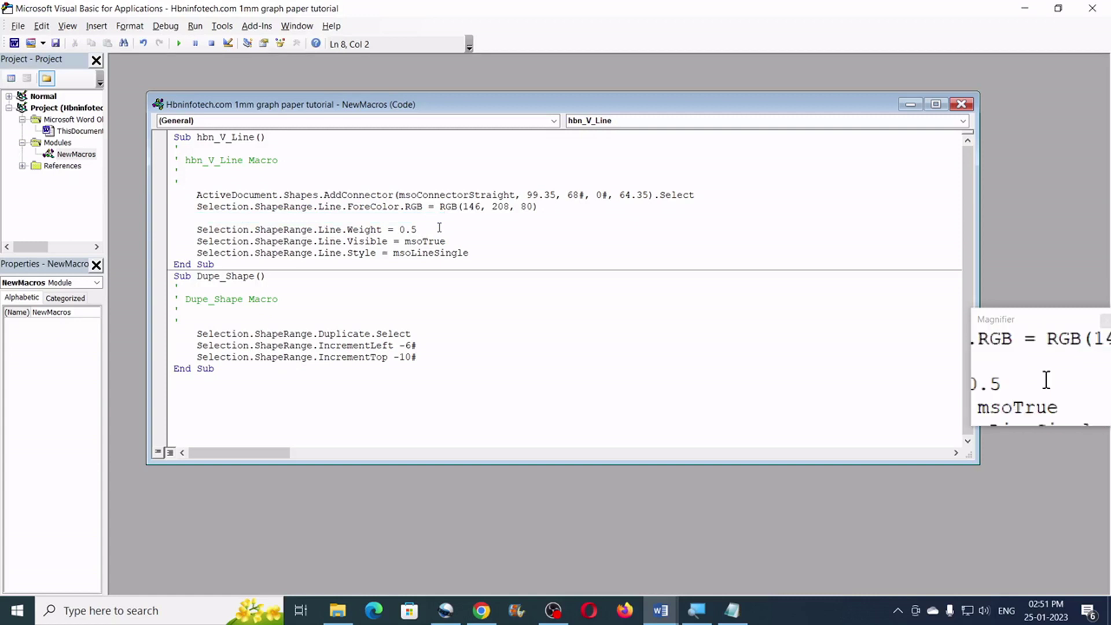
{"action": "key", "text": "Delete"}
{"action": "left_click_drag", "start_coordinate": [472, 240], "coordinate": [177, 226]}
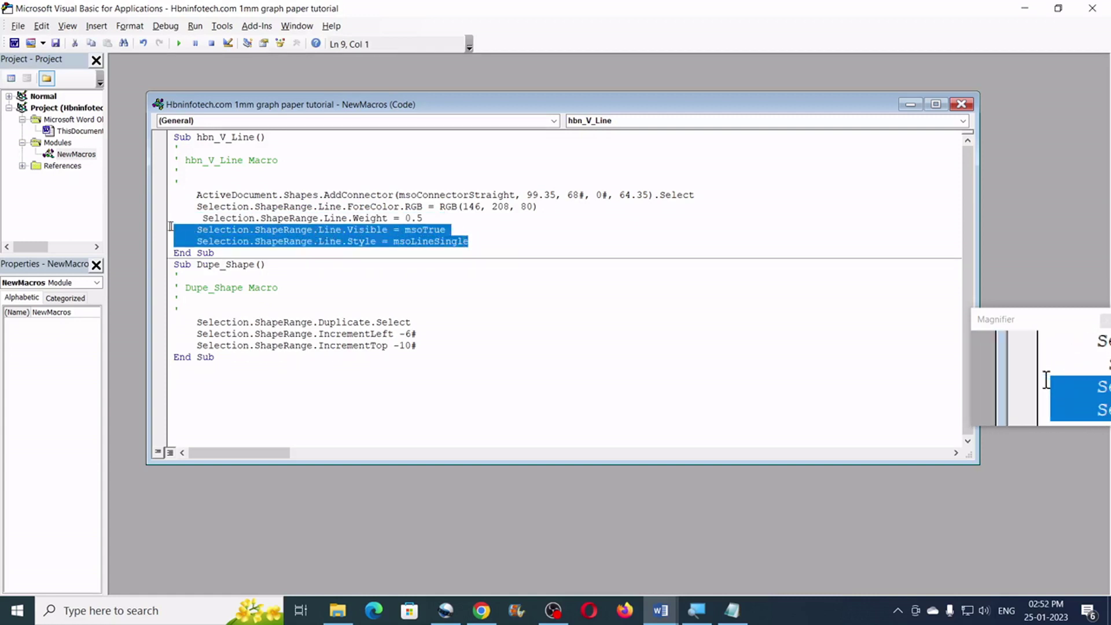
{"action": "key", "text": "Delete"}
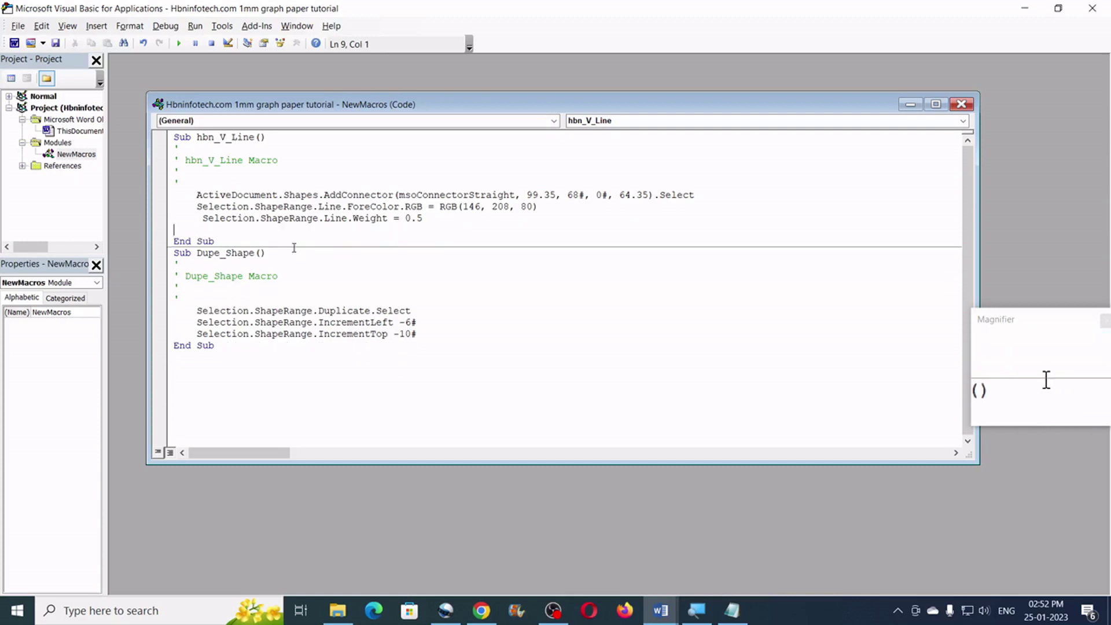
{"action": "left_click", "coordinate": [203, 218]}
{"action": "key", "text": "BackSpace"}
Delete the IncrementLeft and IncrementTop statements from the Dupe_Shape macro.
{"action": "left_click", "coordinate": [228, 333]}
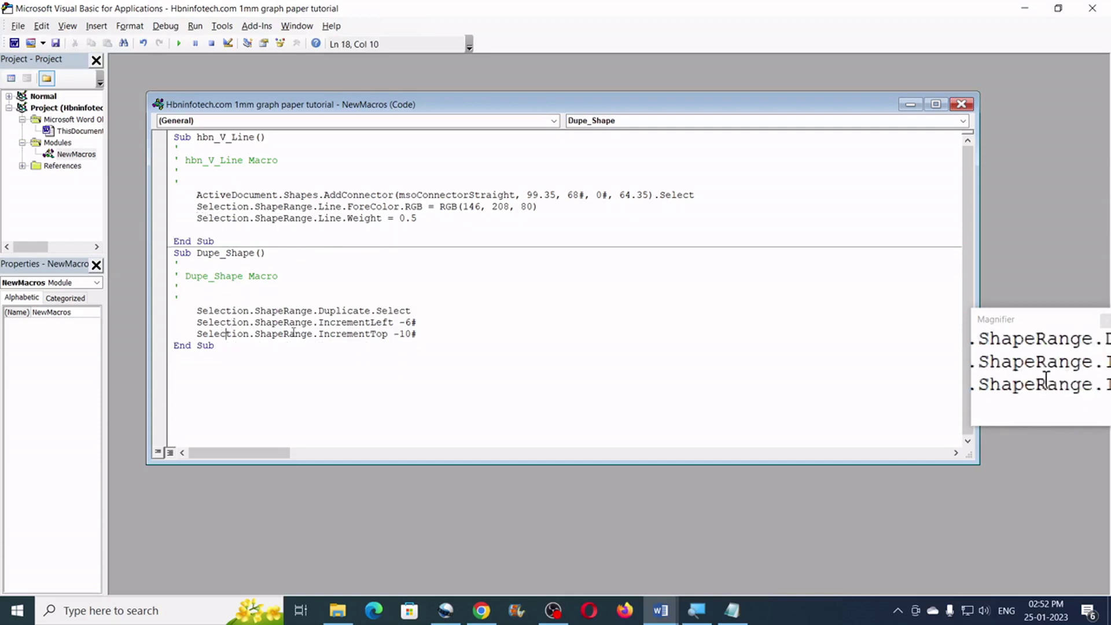
{"action": "left_click_drag", "start_coordinate": [418, 334], "coordinate": [148, 322]}
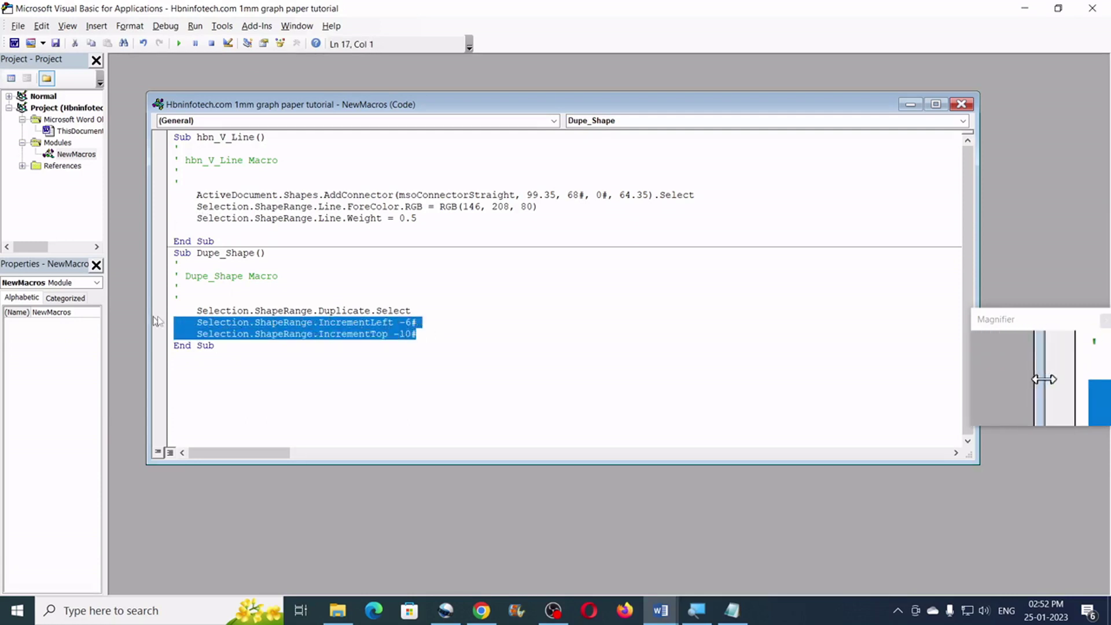
{"action": "key", "text": "Delete"}
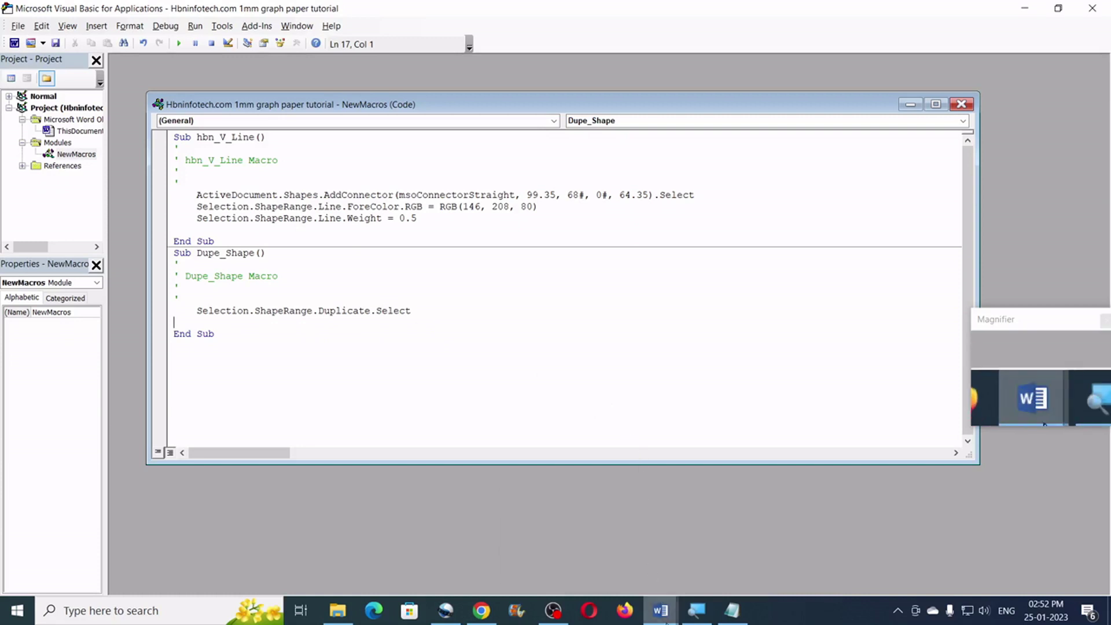
{"action": "mouse_move", "coordinate": [666, 622]}
{"action": "left_click", "coordinate": [607, 558]}
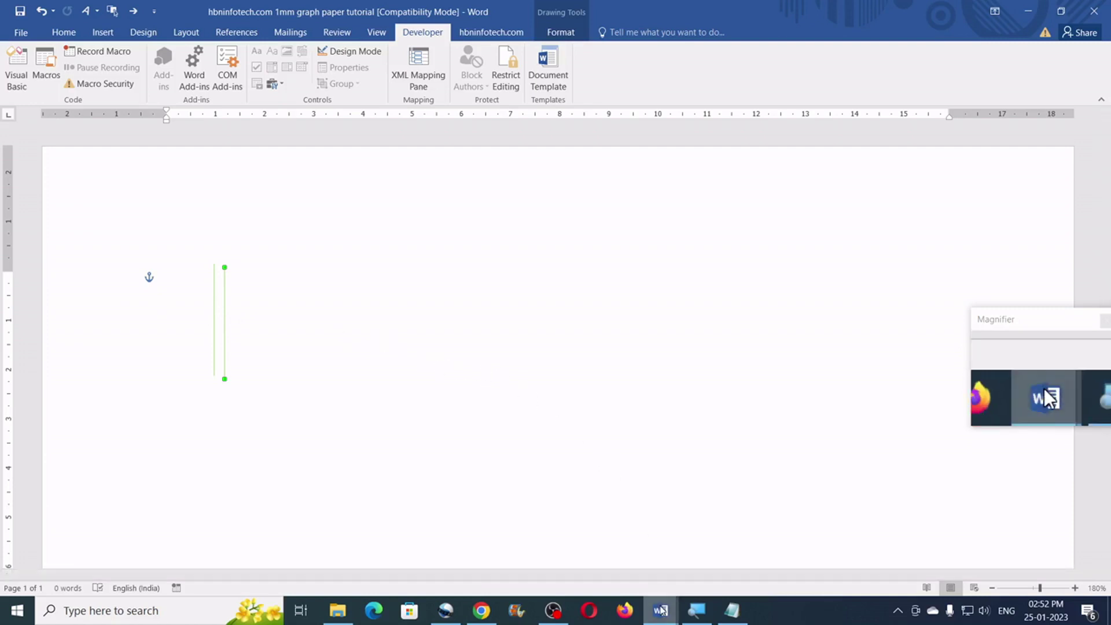
{"action": "mouse_move", "coordinate": [661, 610]}
{"action": "left_click", "coordinate": [698, 577]}
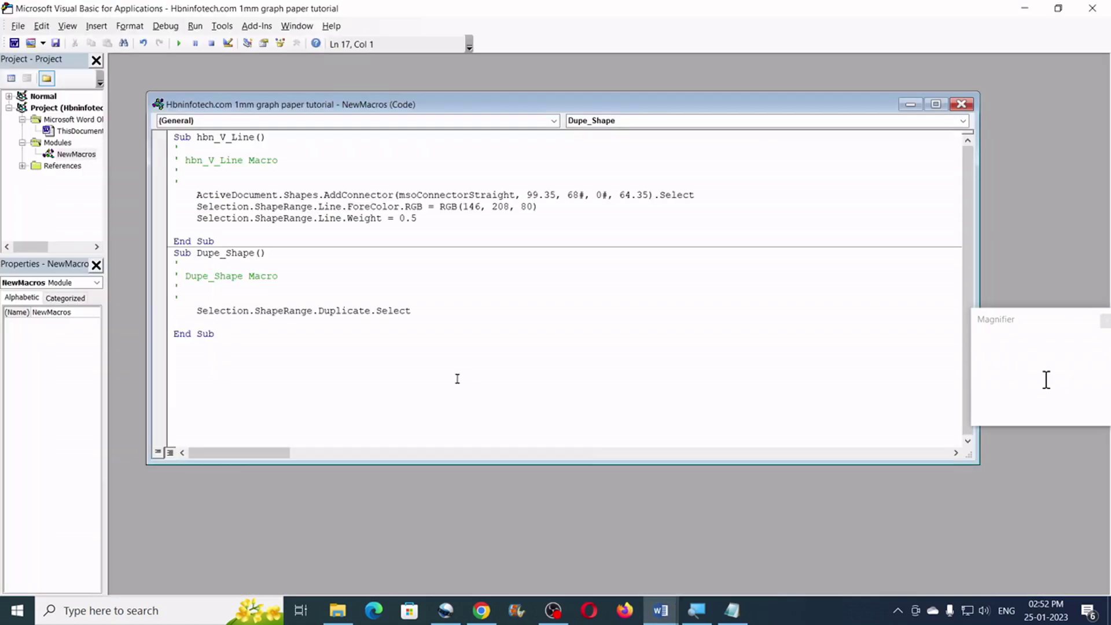
{"action": "left_click", "coordinate": [430, 218]}
Switch to Chrome and examine the For...Next syntax on the Microsoft Learn page, including counter, start, end, Step, statements, Exit For and Next.
{"action": "left_click", "coordinate": [481, 610]}
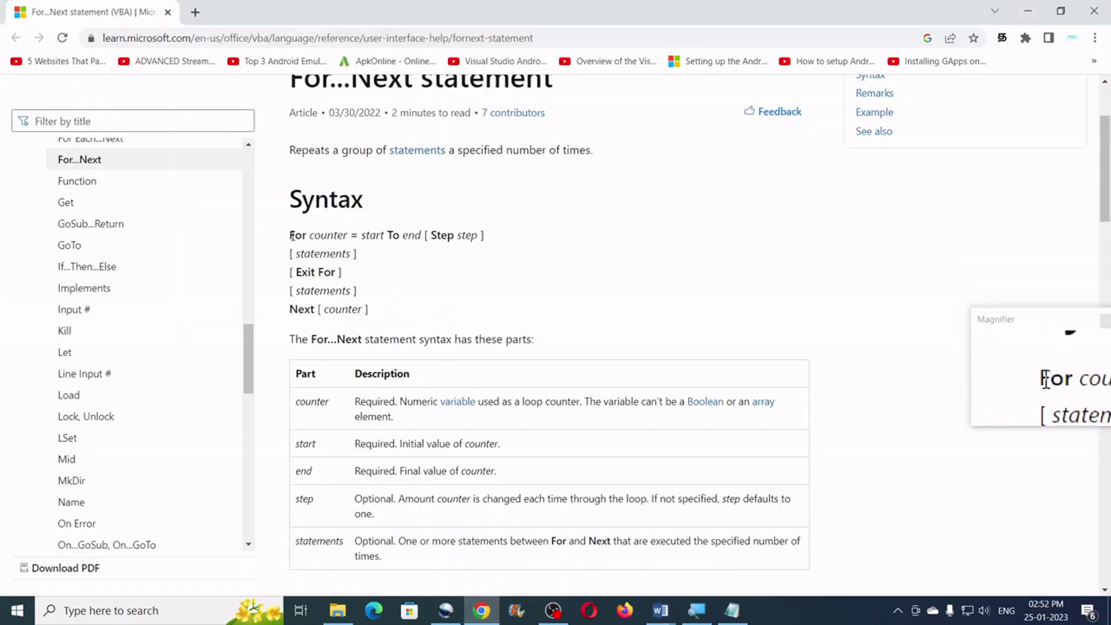
{"action": "left_click_drag", "start_coordinate": [290, 234], "coordinate": [306, 235]}
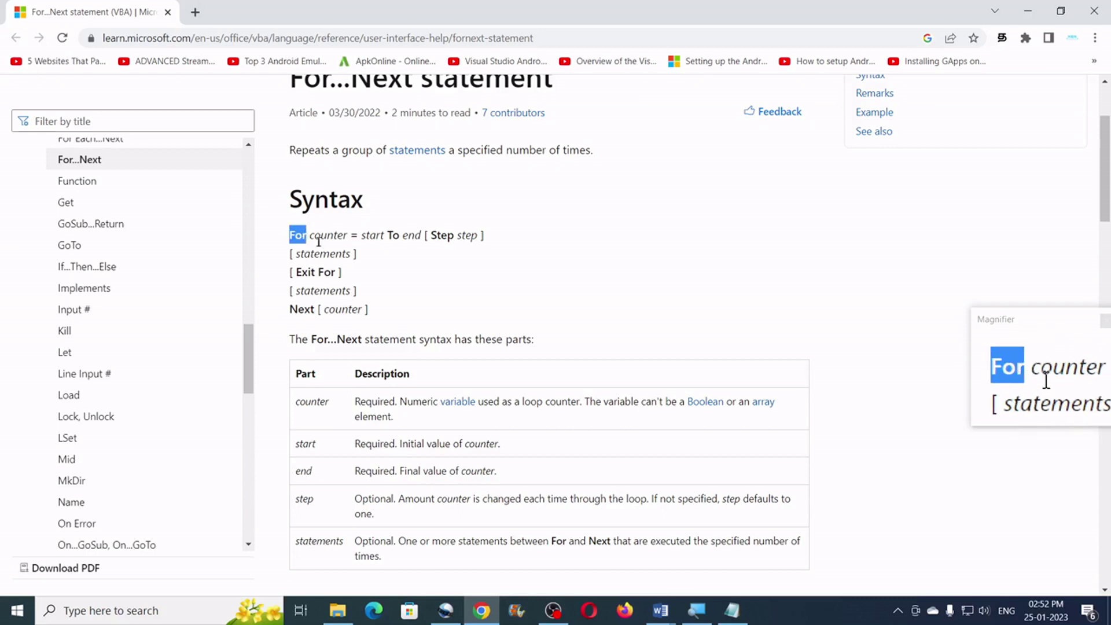
{"action": "left_click_drag", "start_coordinate": [311, 235], "coordinate": [354, 235]}
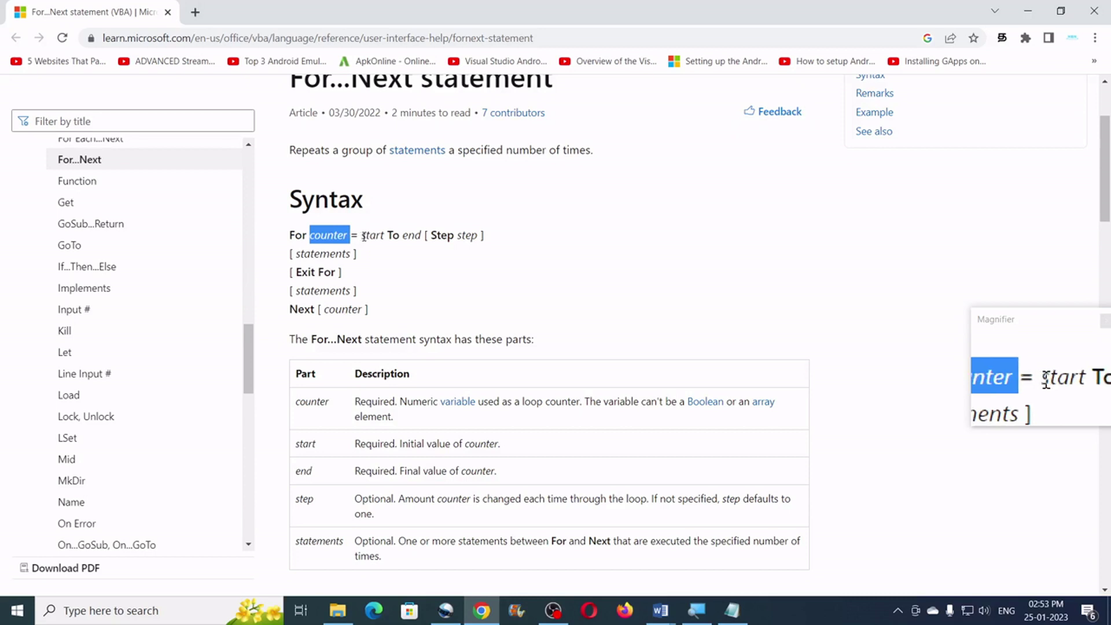
{"action": "left_click", "coordinate": [365, 236]}
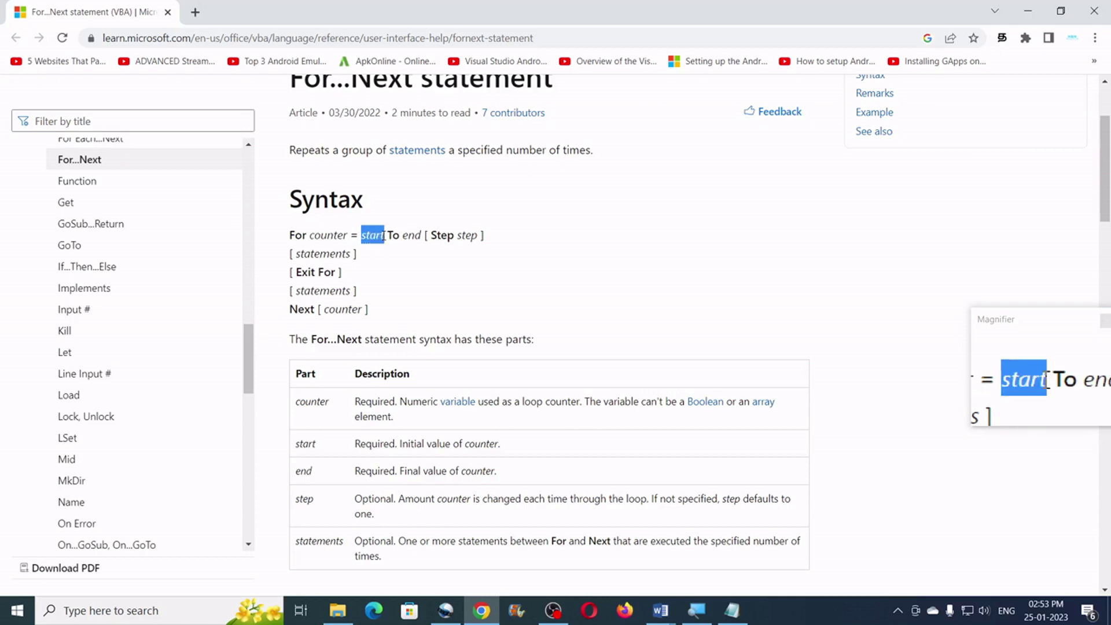
{"action": "left_click", "coordinate": [404, 235]}
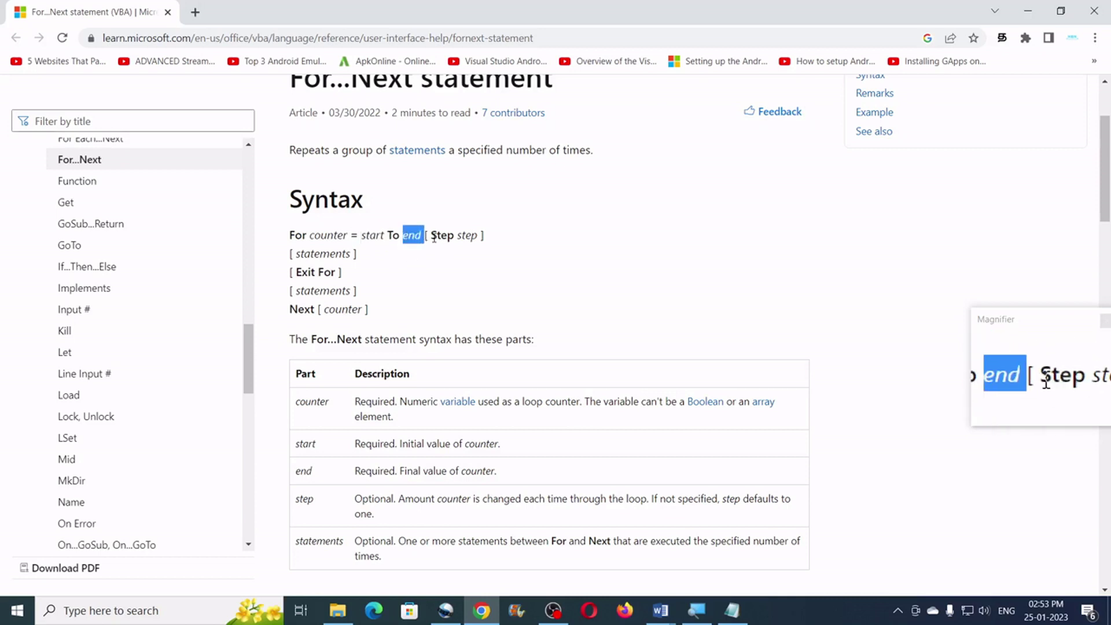
{"action": "double_click", "coordinate": [435, 235]}
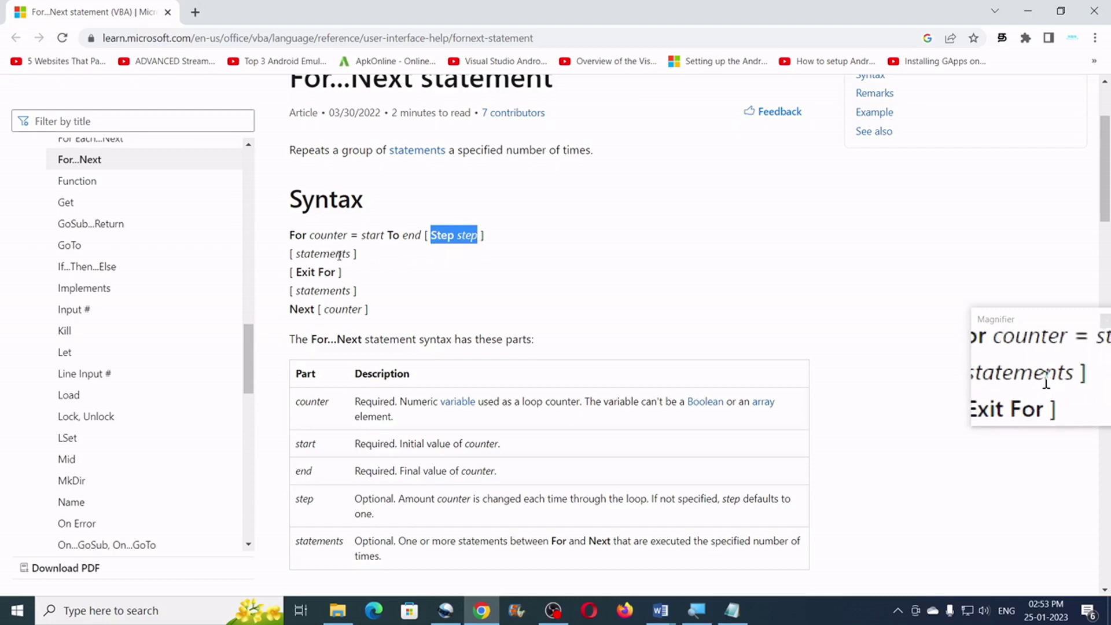
{"action": "left_click_drag", "start_coordinate": [357, 255], "coordinate": [293, 253]}
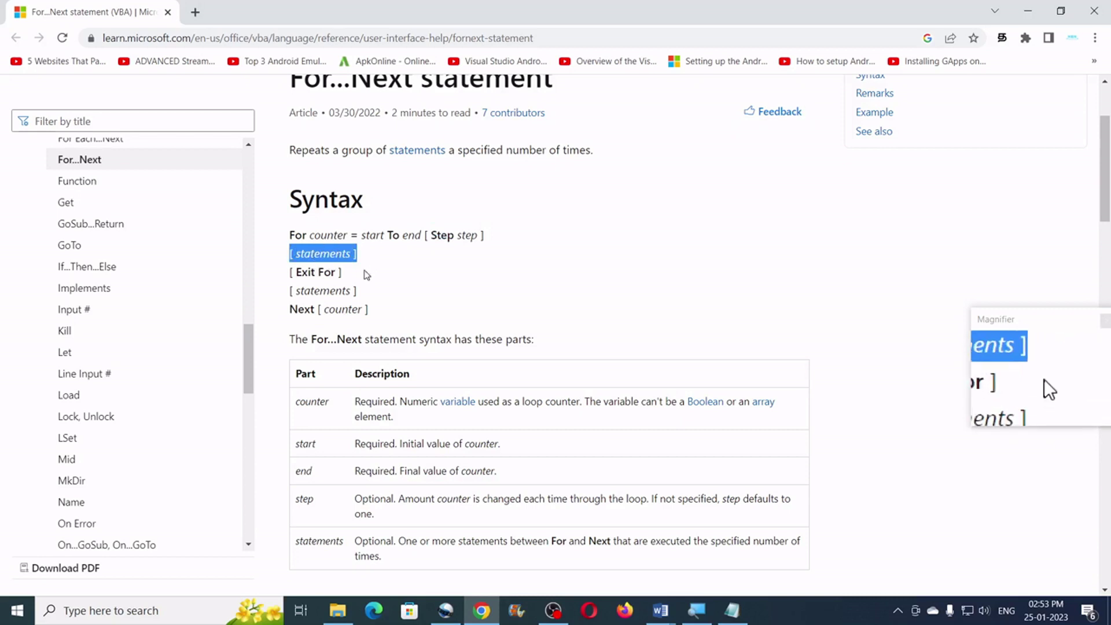
{"action": "left_click_drag", "start_coordinate": [343, 277], "coordinate": [292, 273]}
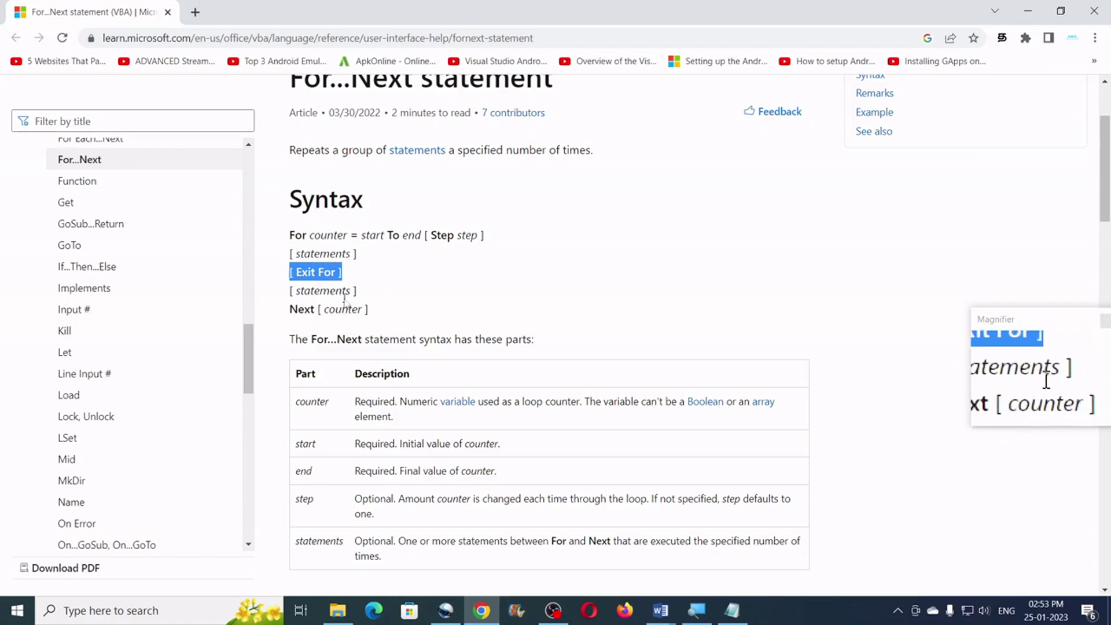
{"action": "left_click_drag", "start_coordinate": [289, 308], "coordinate": [315, 309]}
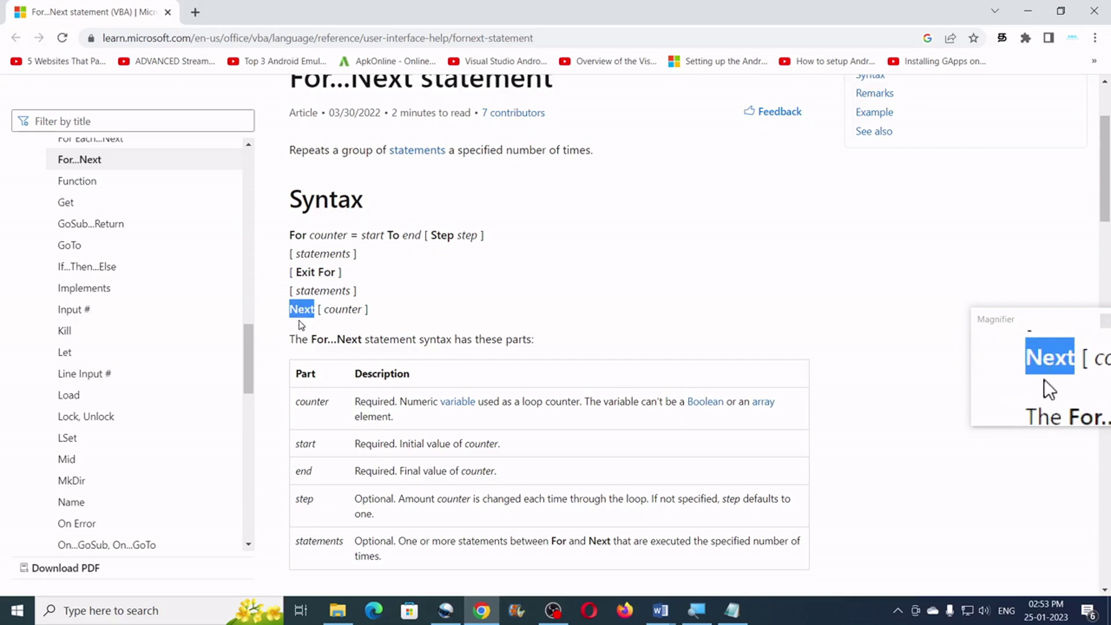
{"action": "left_click_drag", "start_coordinate": [372, 310], "coordinate": [321, 310]}
{"action": "left_click_drag", "start_coordinate": [345, 235], "coordinate": [312, 234]}
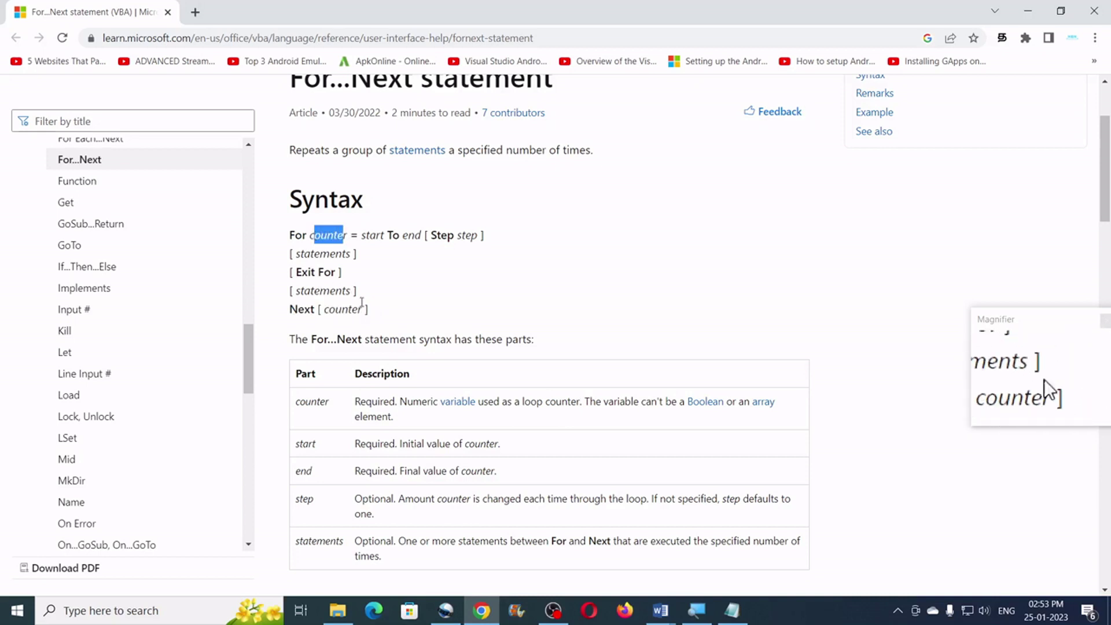
{"action": "left_click_drag", "start_coordinate": [370, 310], "coordinate": [317, 310]}
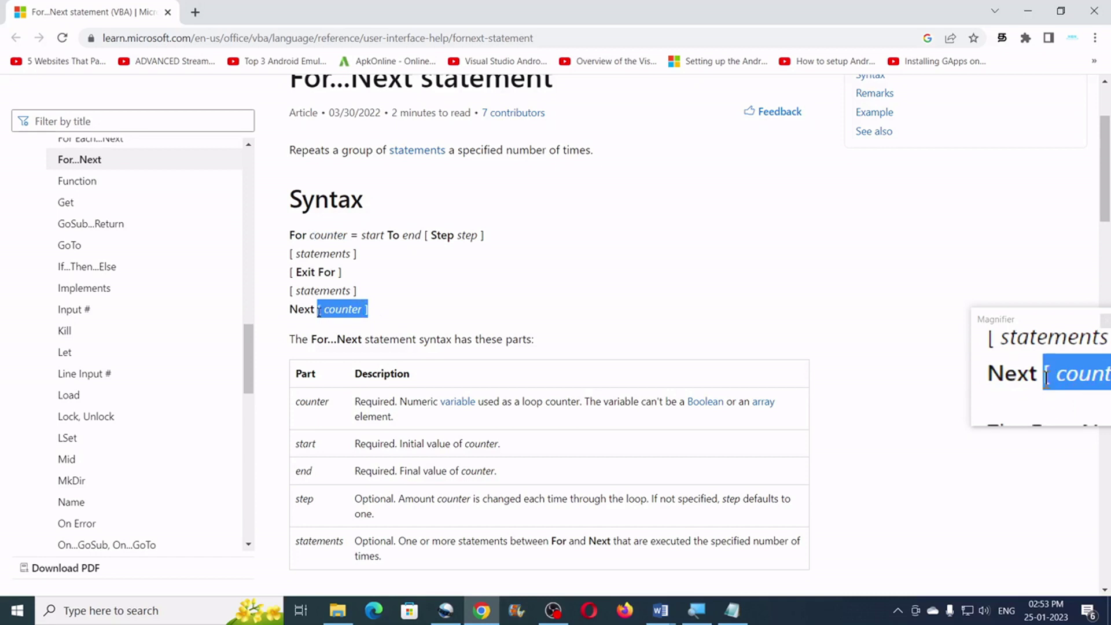
{"action": "left_click", "coordinate": [396, 313]}
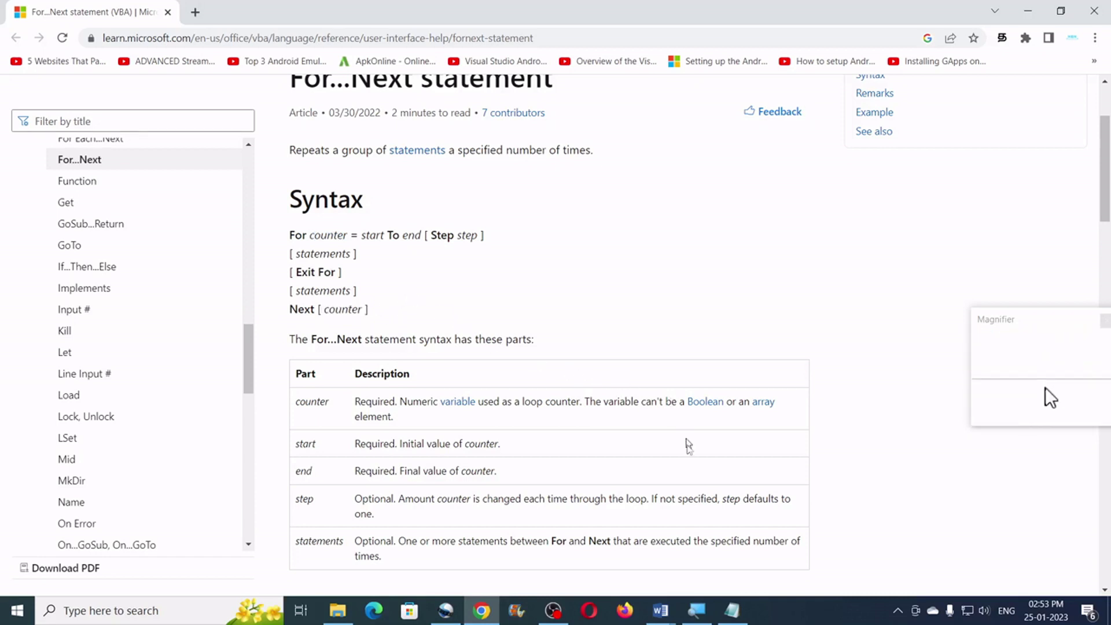
Return to the Visual Basic editor and add a For hbn = 1 To 180 loop closed by Next hbn below hbn_V_Line's Line.Weight statement.
{"action": "mouse_move", "coordinate": [675, 607]}
{"action": "left_click", "coordinate": [710, 520]}
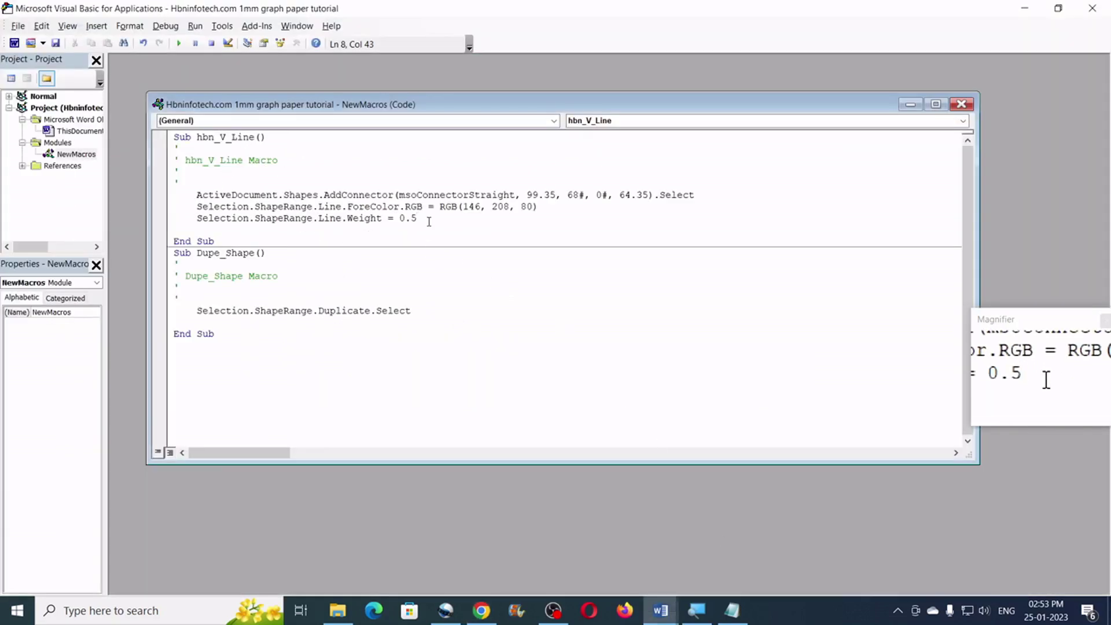
{"action": "key", "text": "Return"}
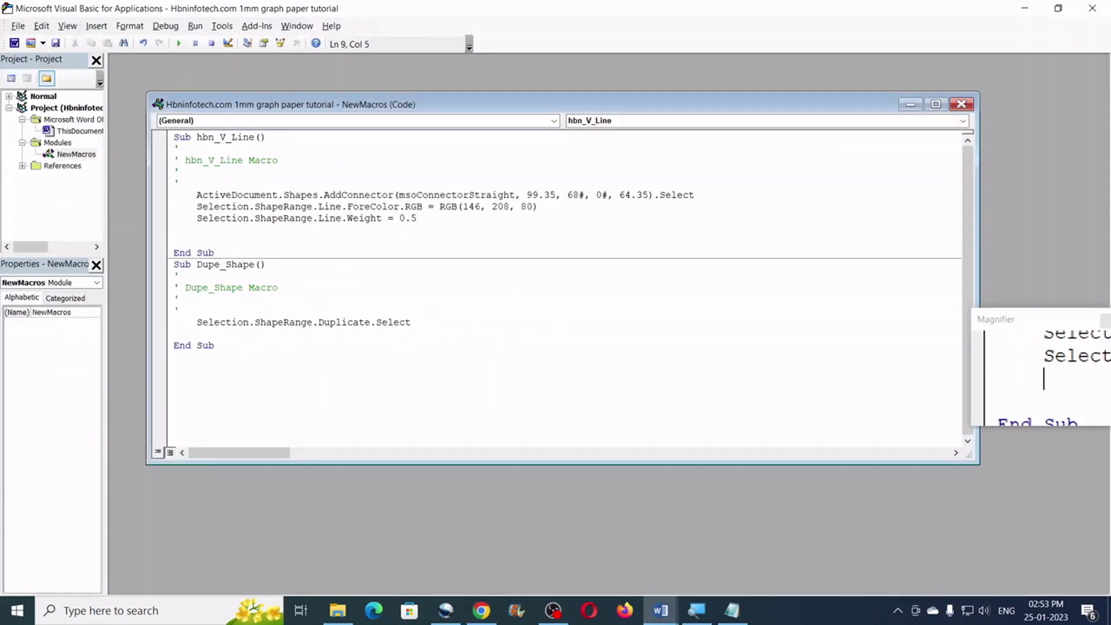
{"action": "type", "text": "for"}
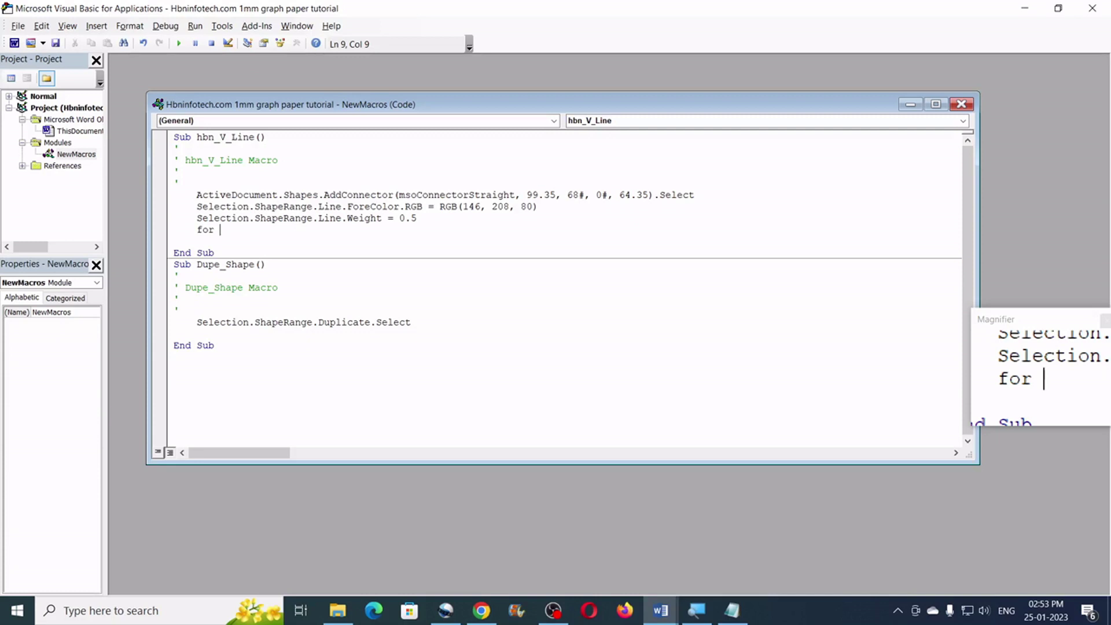
{"action": "type", "text": "h"}
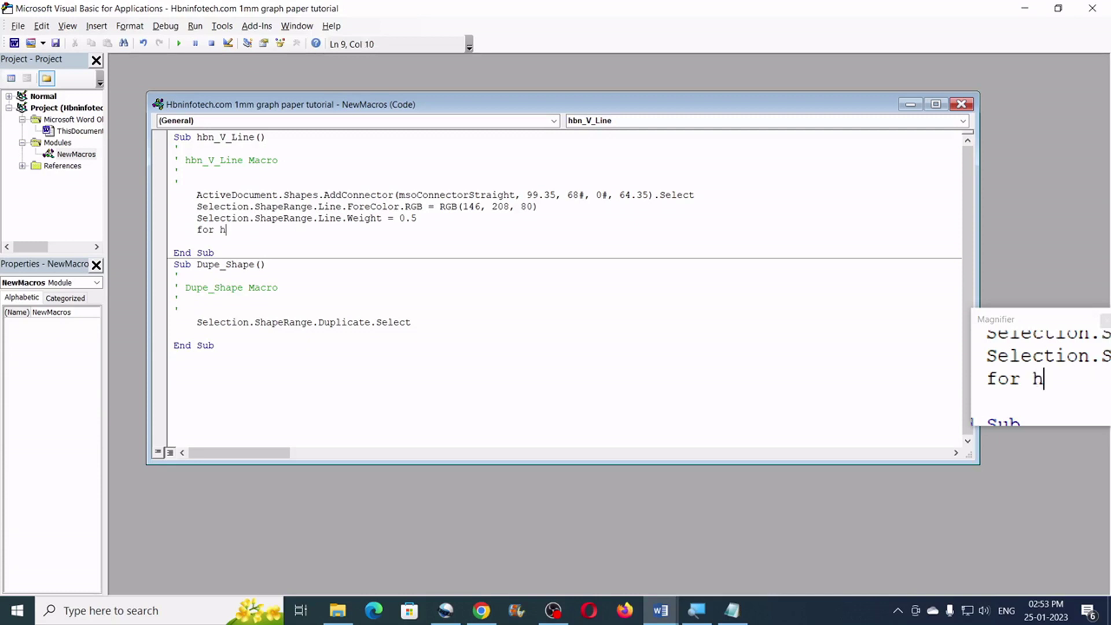
{"action": "type", "text": "bn "}
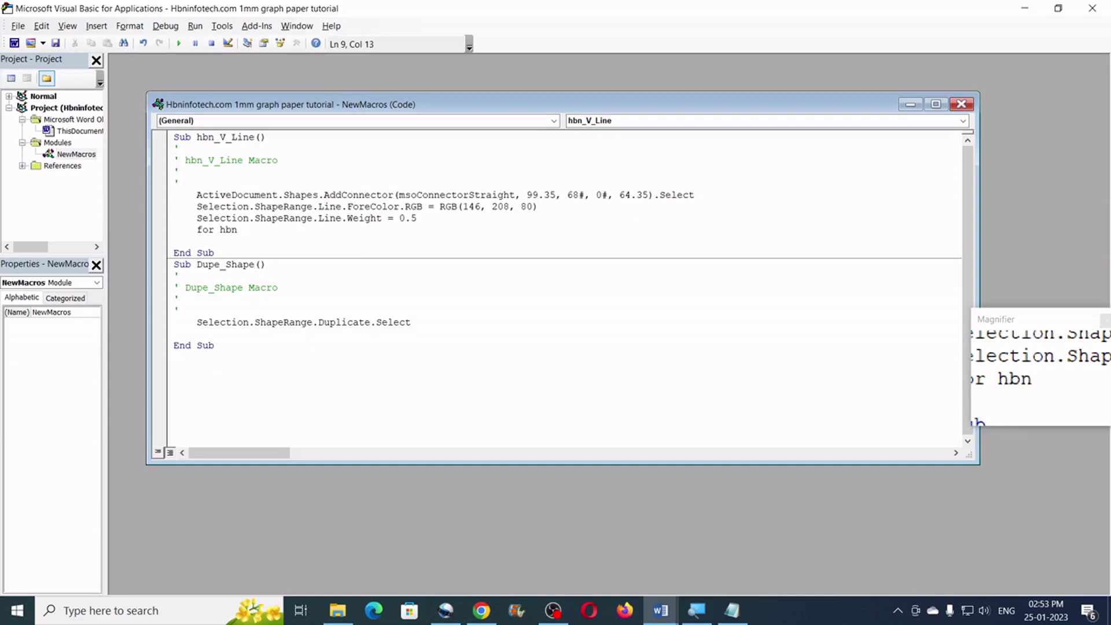
{"action": "type", "text": "="}
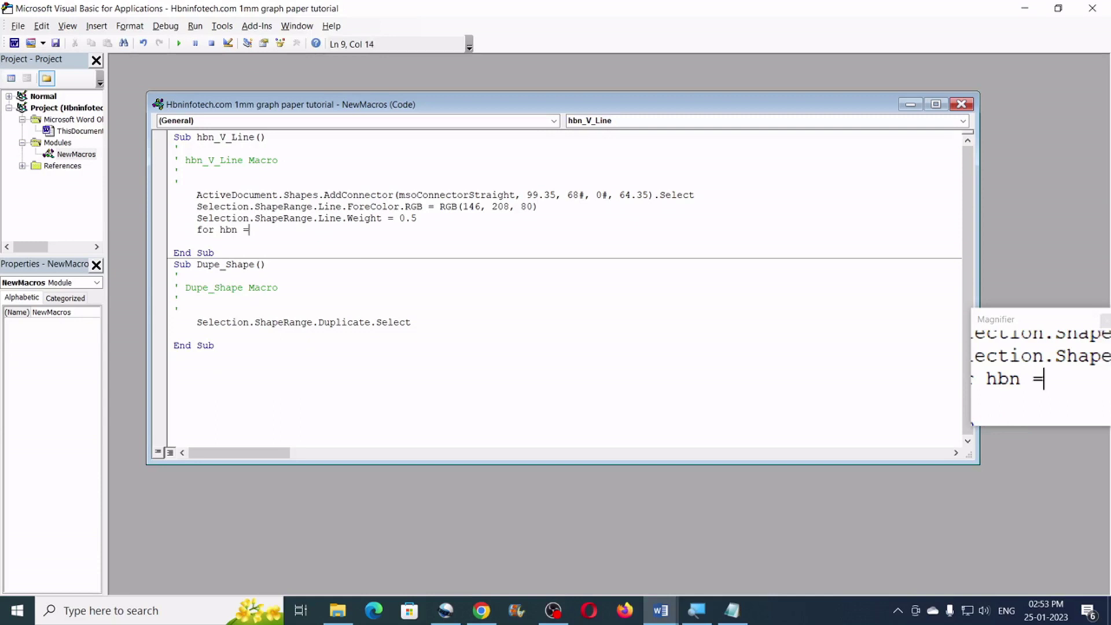
{"action": "type", "text": " 1"}
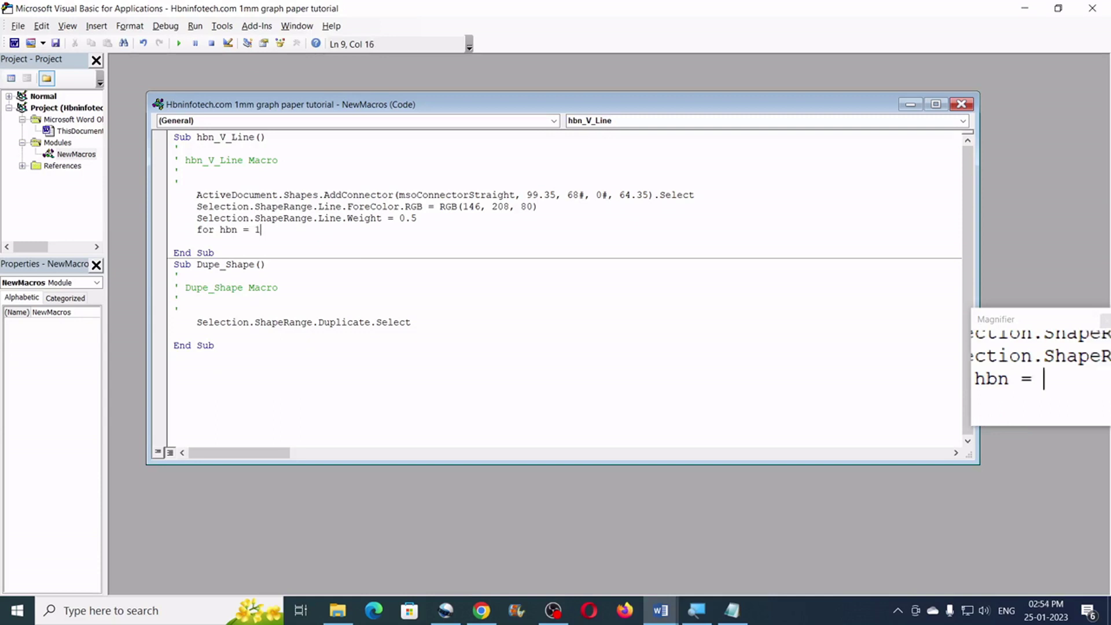
{"action": "type", "text": " to "}
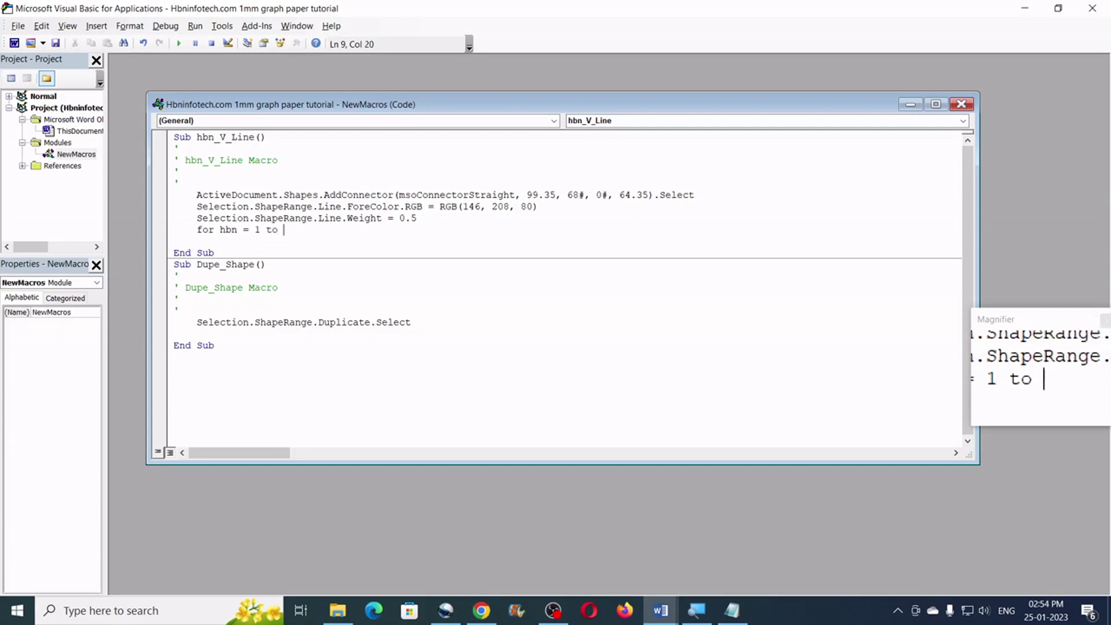
{"action": "type", "text": "180"}
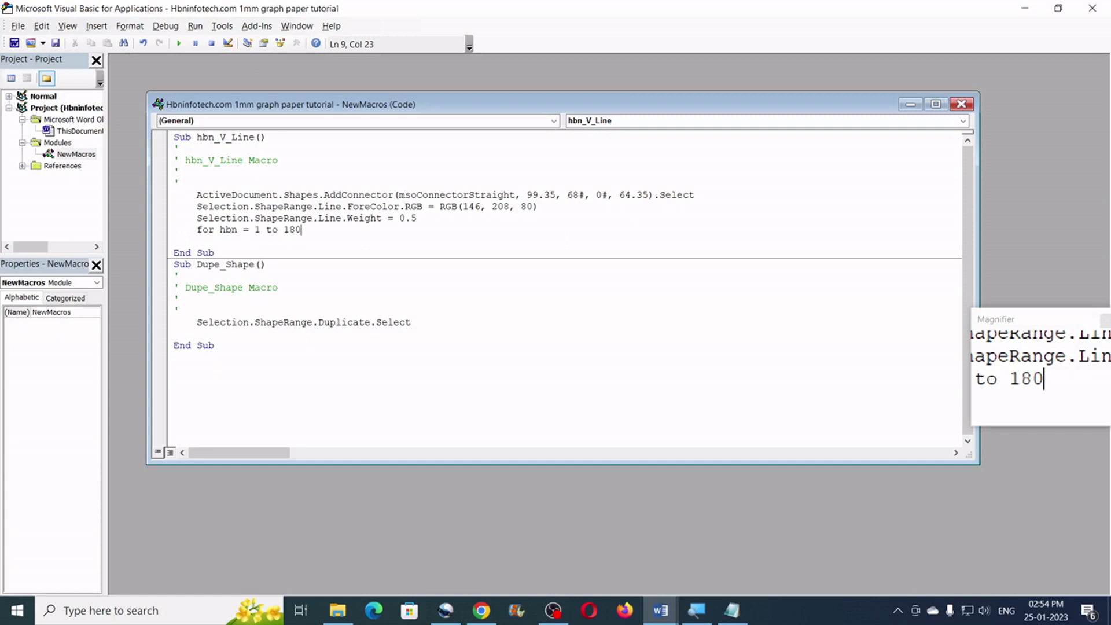
{"action": "key", "text": "Return"}
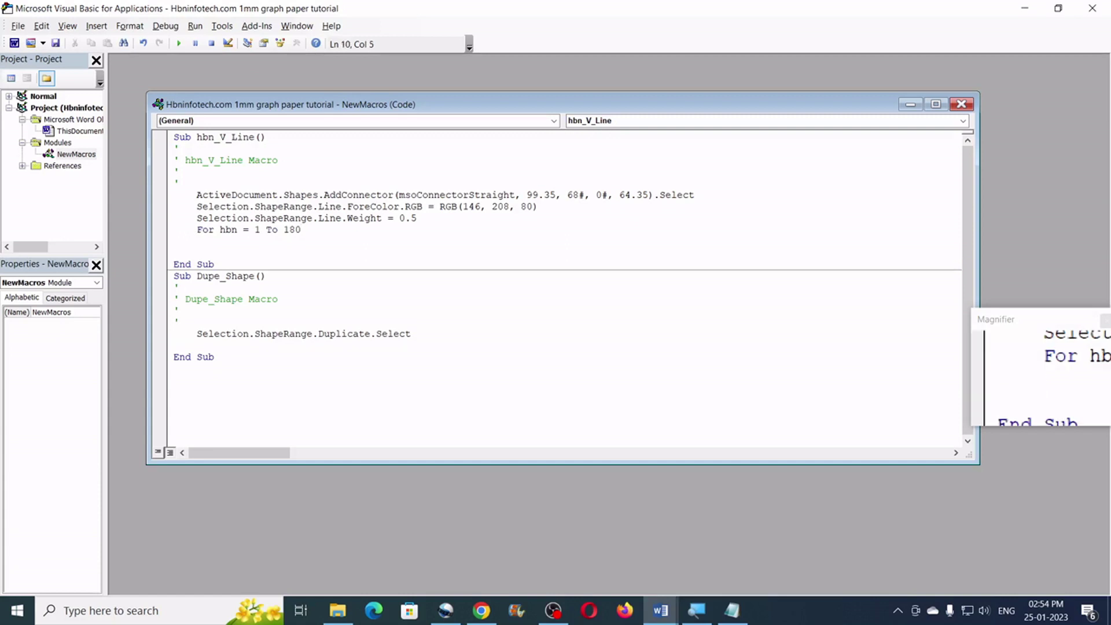
{"action": "type", "text": "next"}
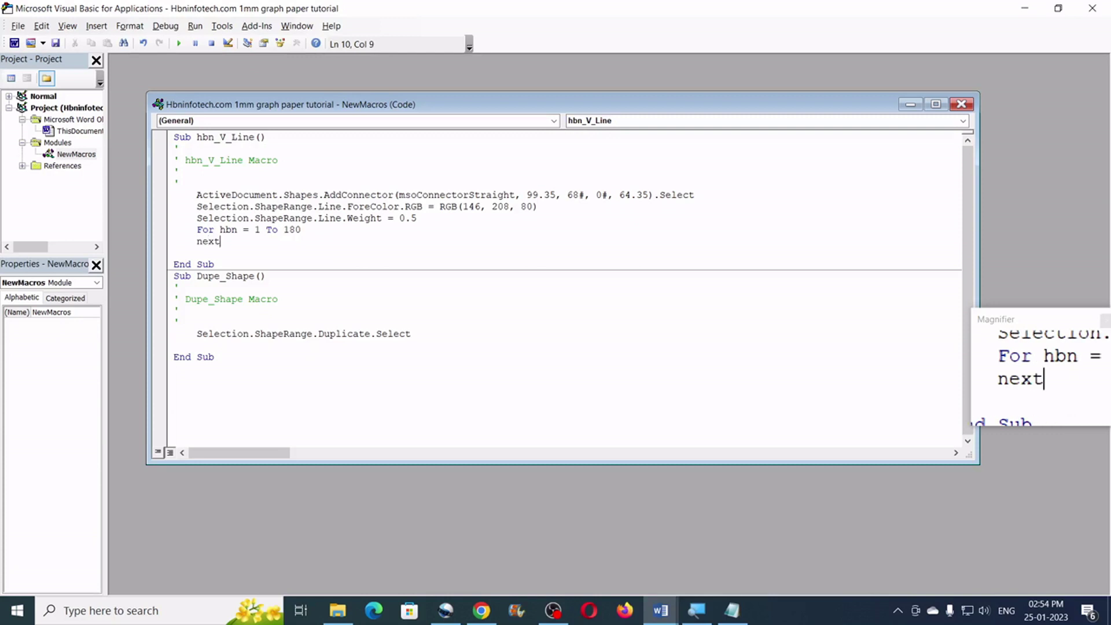
{"action": "type", "text": " hbn"}
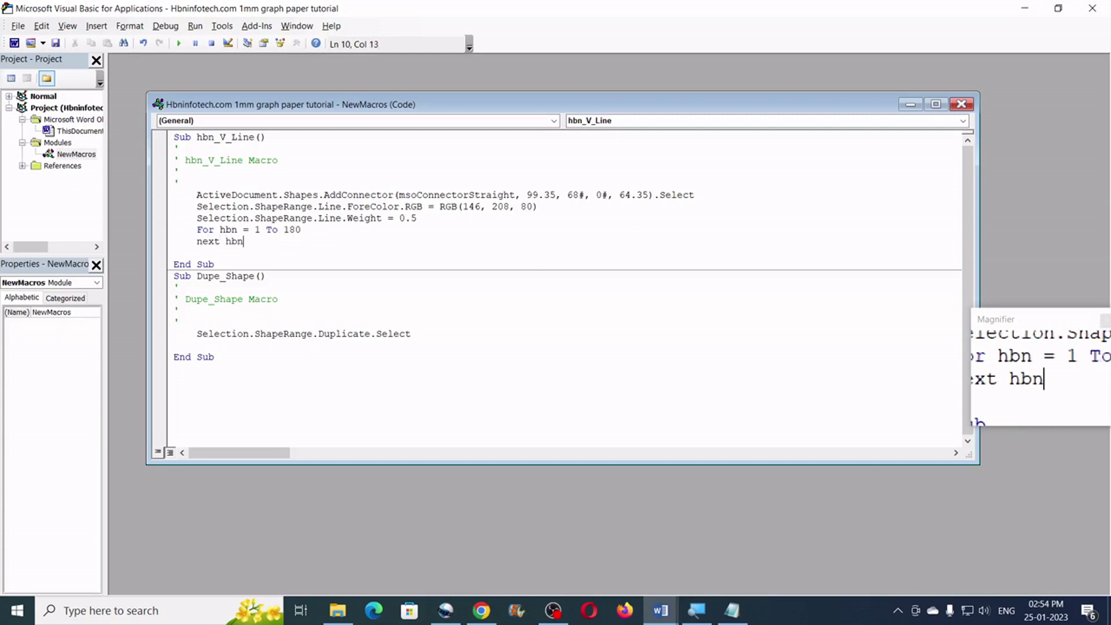
Copy the Selection.ShapeRange.Duplicate.Select statement from Dupe_Shape onto a new line between the For and Next statements of hbn_V_Line.
{"action": "left_click", "coordinate": [303, 230]}
{"action": "key", "text": "Return"}
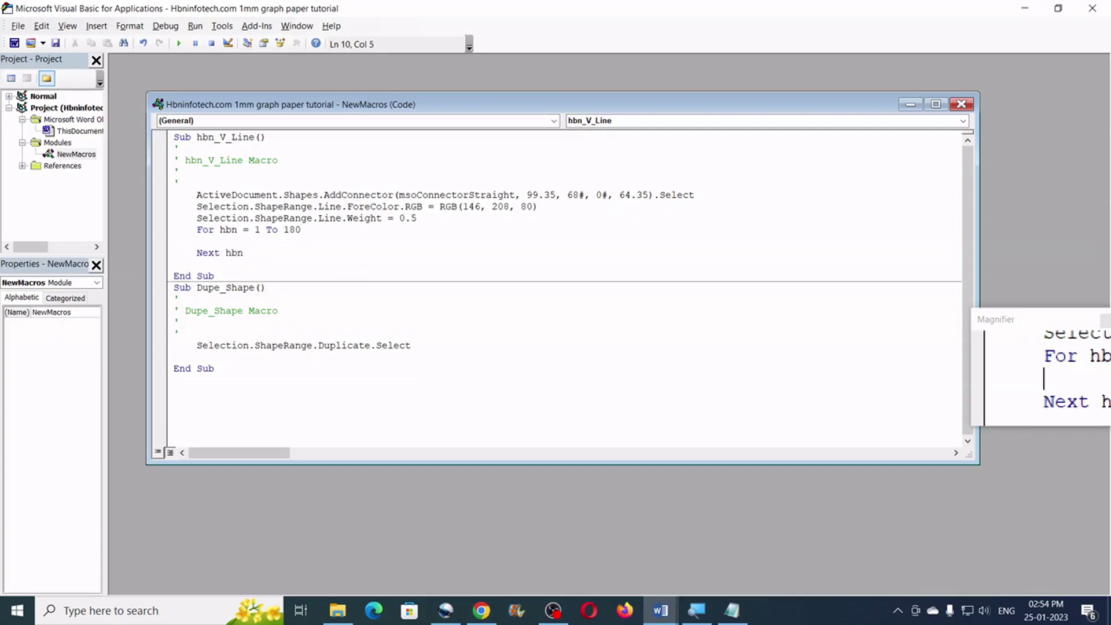
{"action": "left_click", "coordinate": [206, 229]}
{"action": "left_click", "coordinate": [209, 242]}
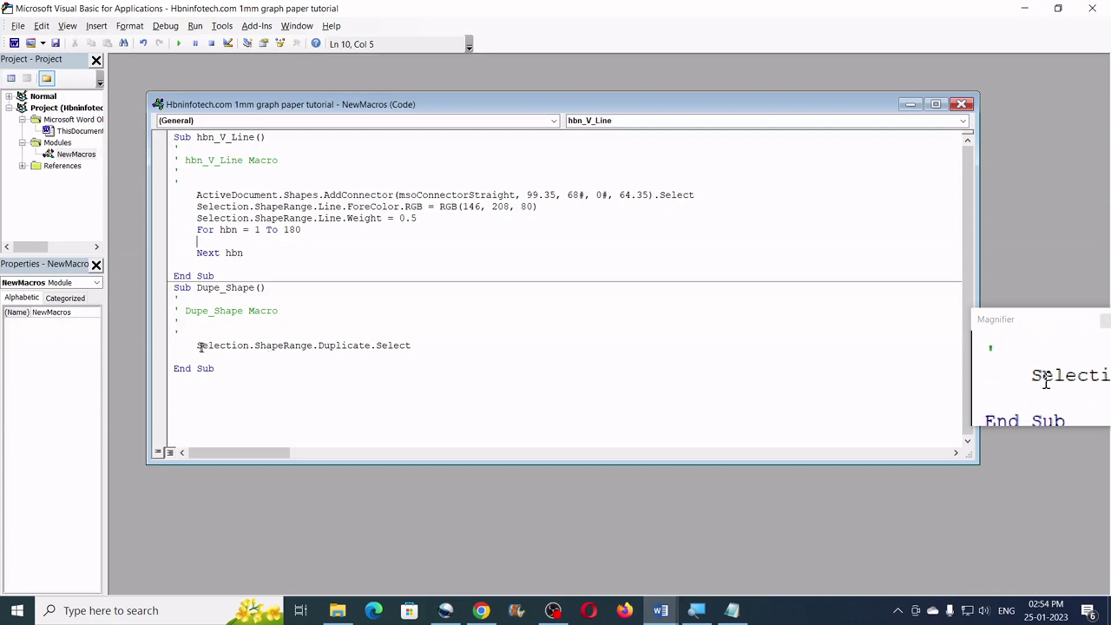
{"action": "left_click_drag", "start_coordinate": [198, 346], "coordinate": [412, 347]}
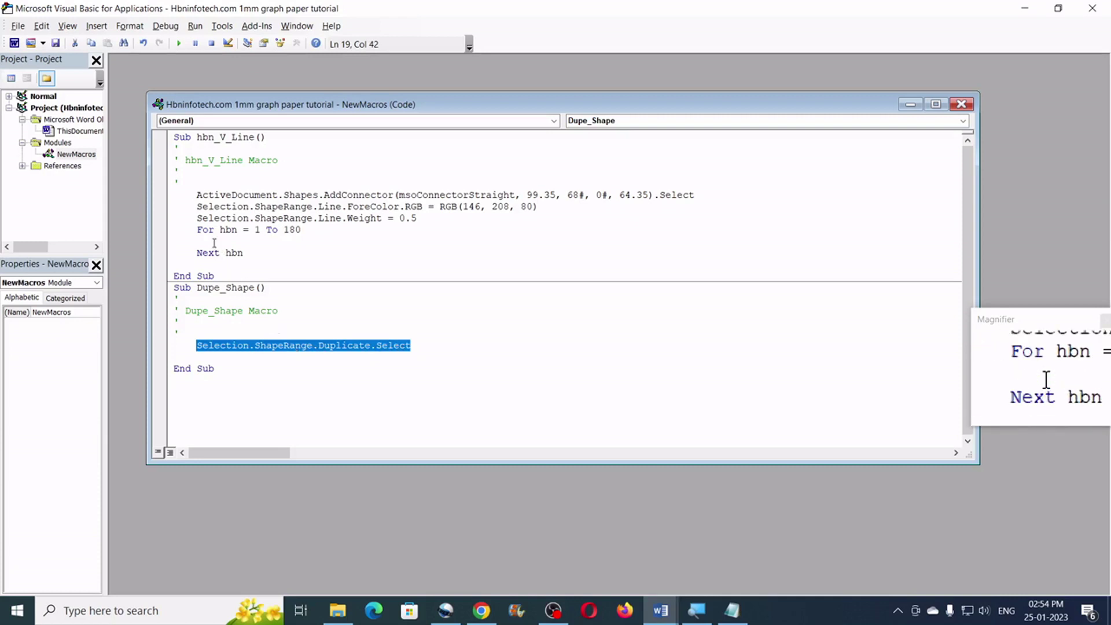
{"action": "right_click", "coordinate": [248, 350]}
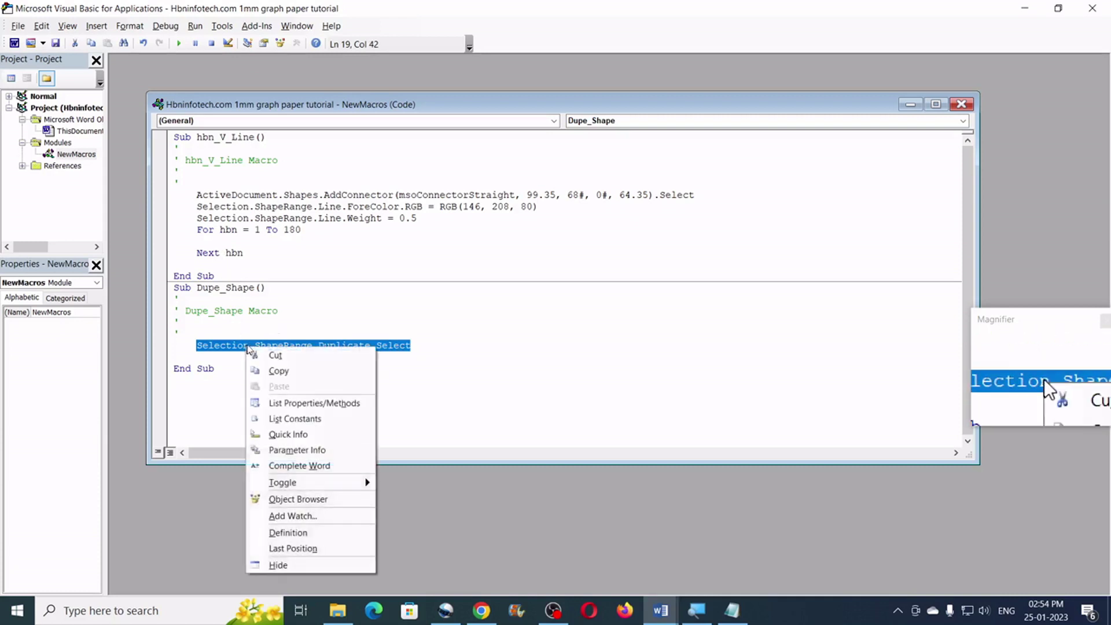
{"action": "left_click", "coordinate": [273, 369]}
{"action": "left_click", "coordinate": [202, 241]}
{"action": "right_click", "coordinate": [201, 240]}
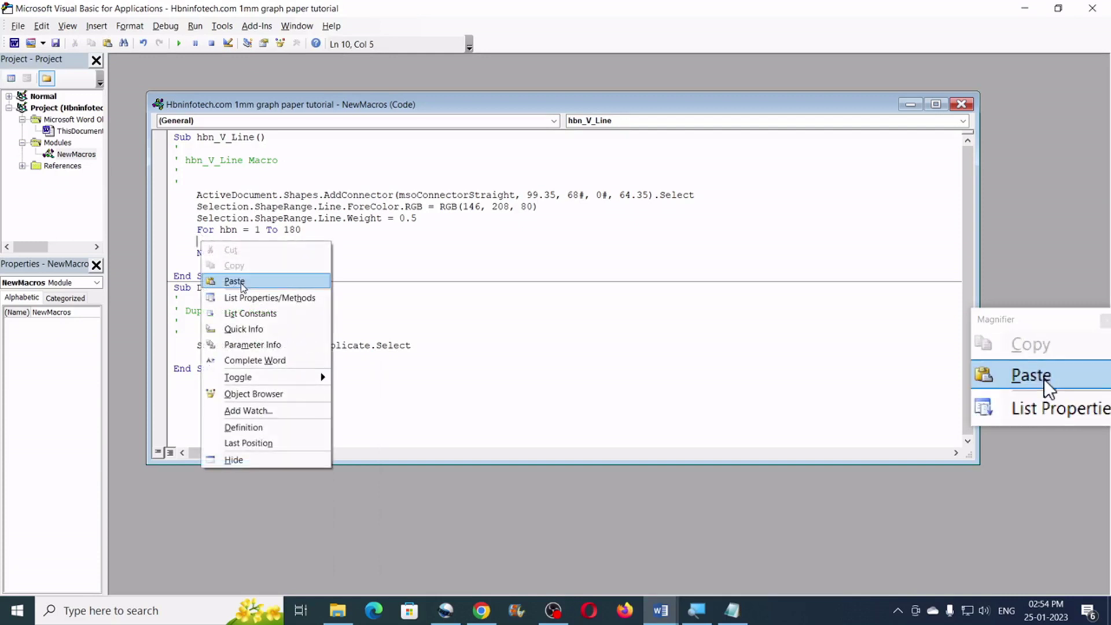
{"action": "left_click", "coordinate": [237, 281]}
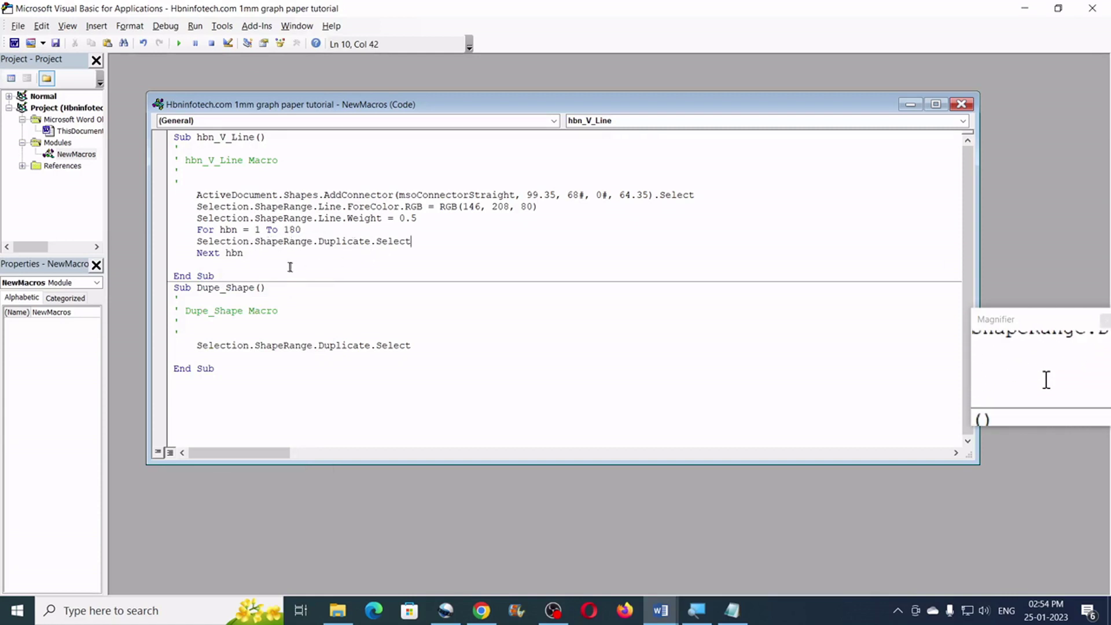
Add an ActiveDocument.Shapes.SelectAll statement on a new line below Next hbn in the hbn_V_Line macro.
{"action": "left_click", "coordinate": [254, 253]}
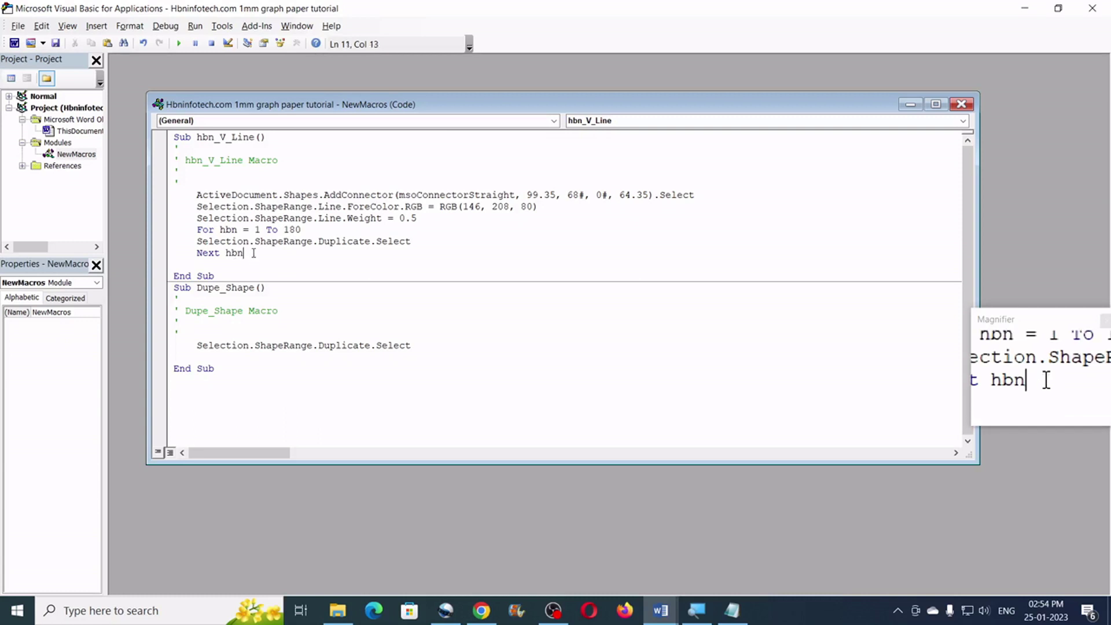
{"action": "key", "text": "Return"}
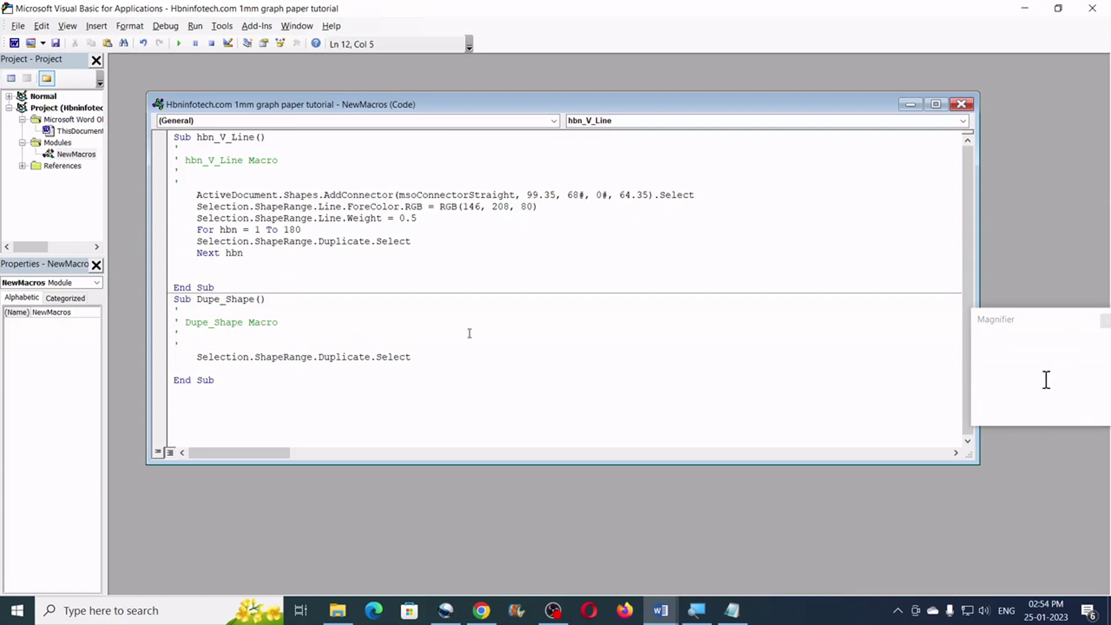
{"action": "type", "text": "ac"}
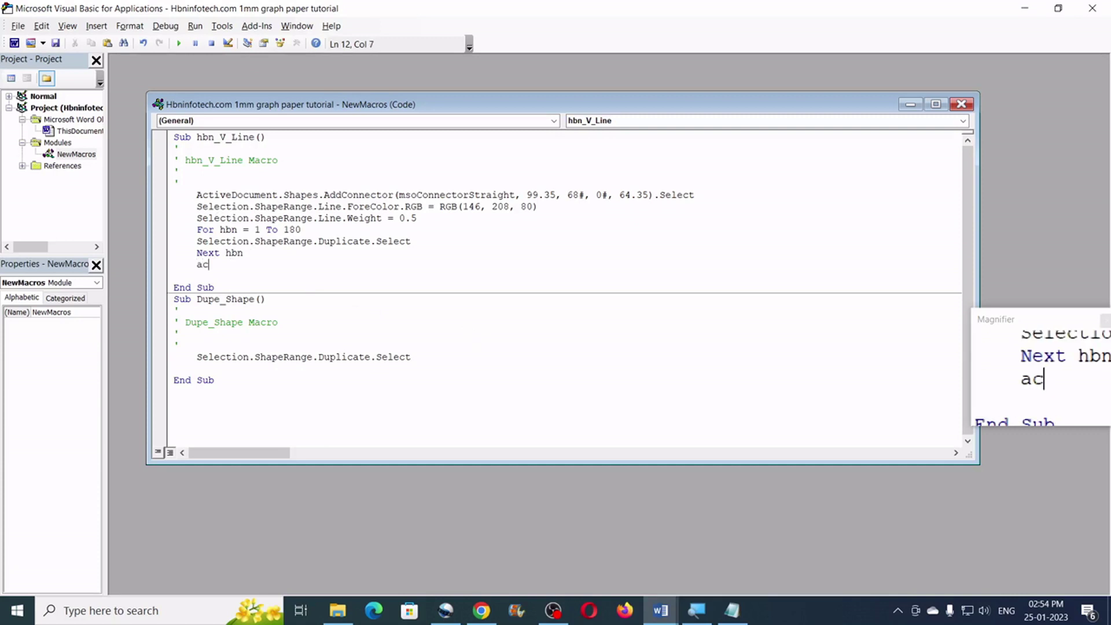
{"action": "type", "text": "tive"}
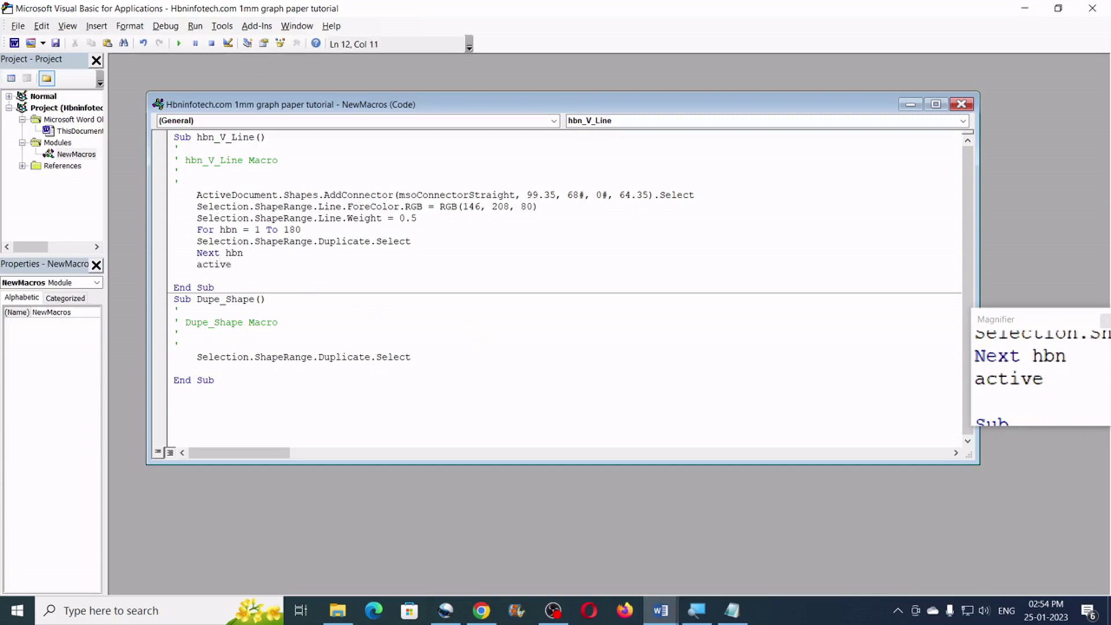
{"action": "type", "text": "document"}
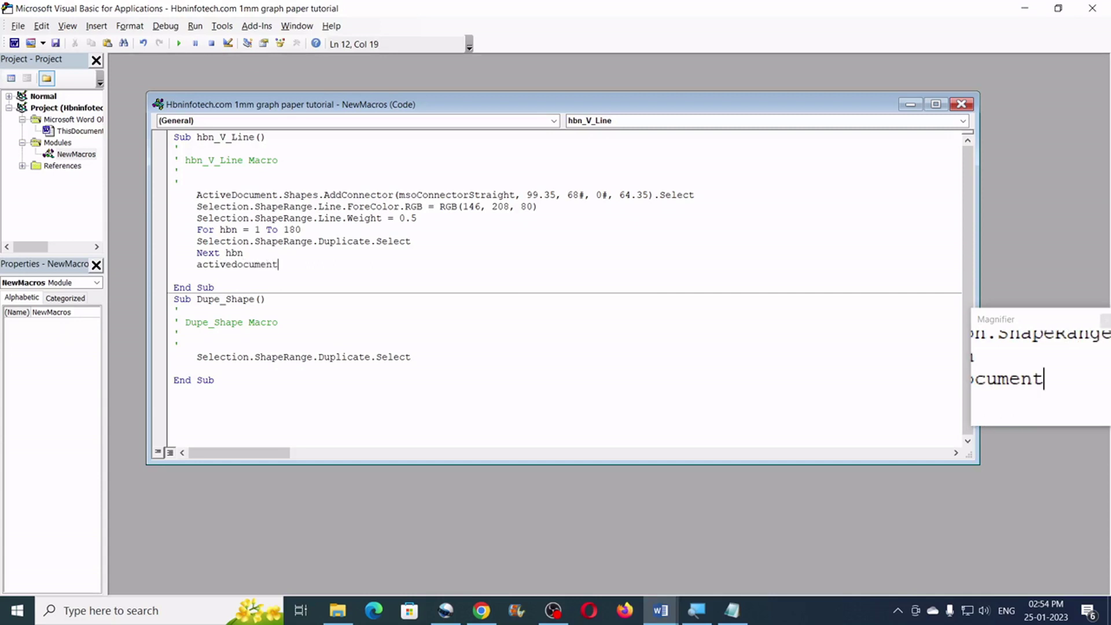
{"action": "type", "text": "."}
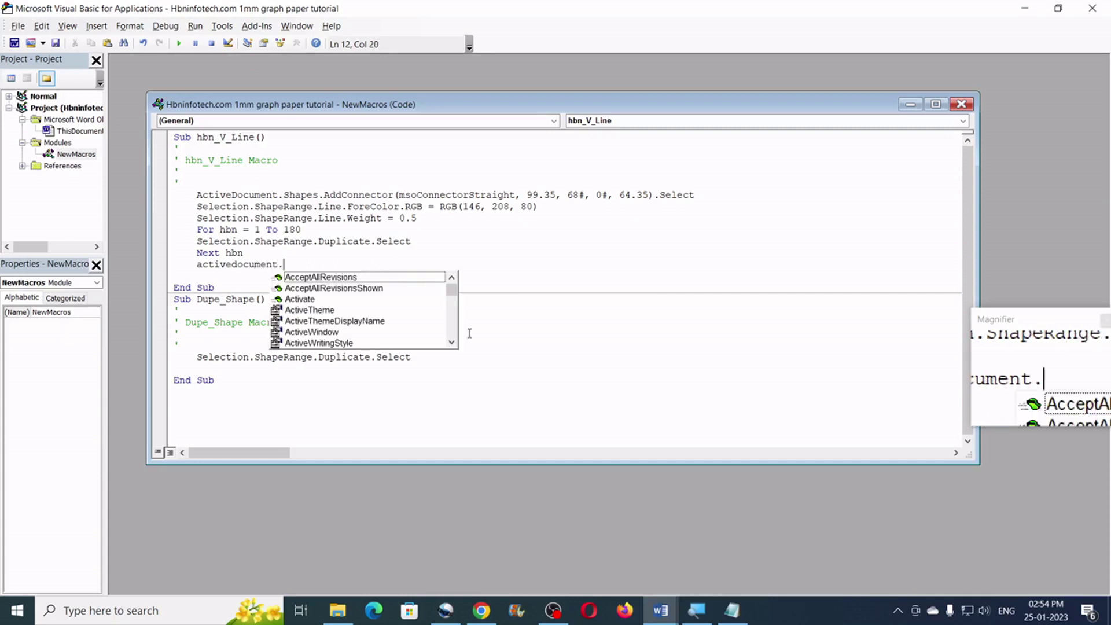
{"action": "type", "text": "sha"}
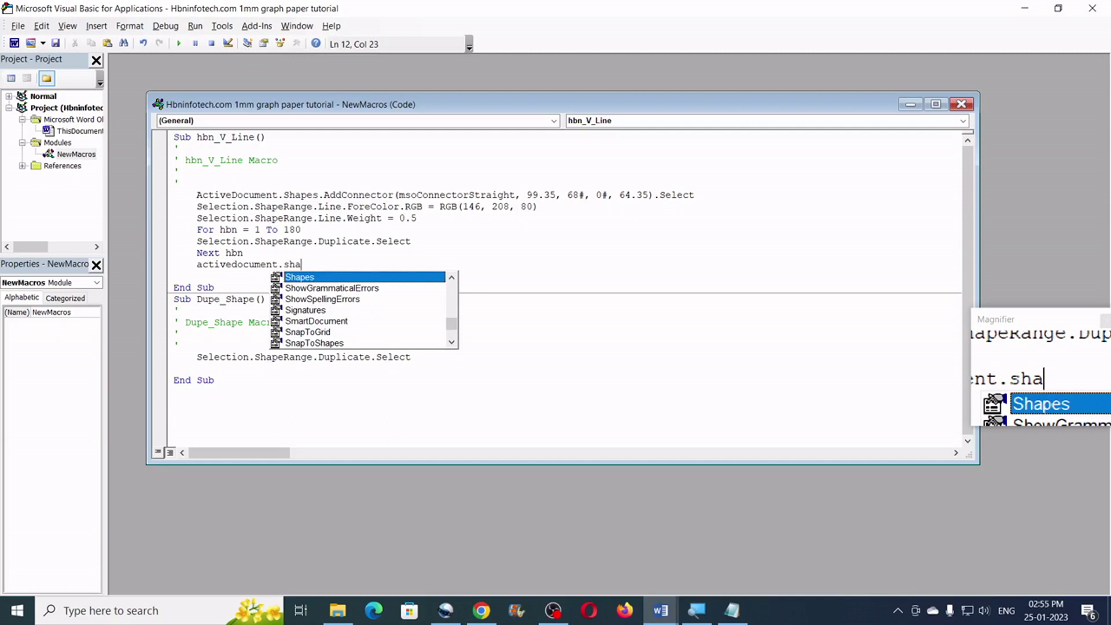
{"action": "key", "text": "Tab"}
{"action": "type", "text": "."}
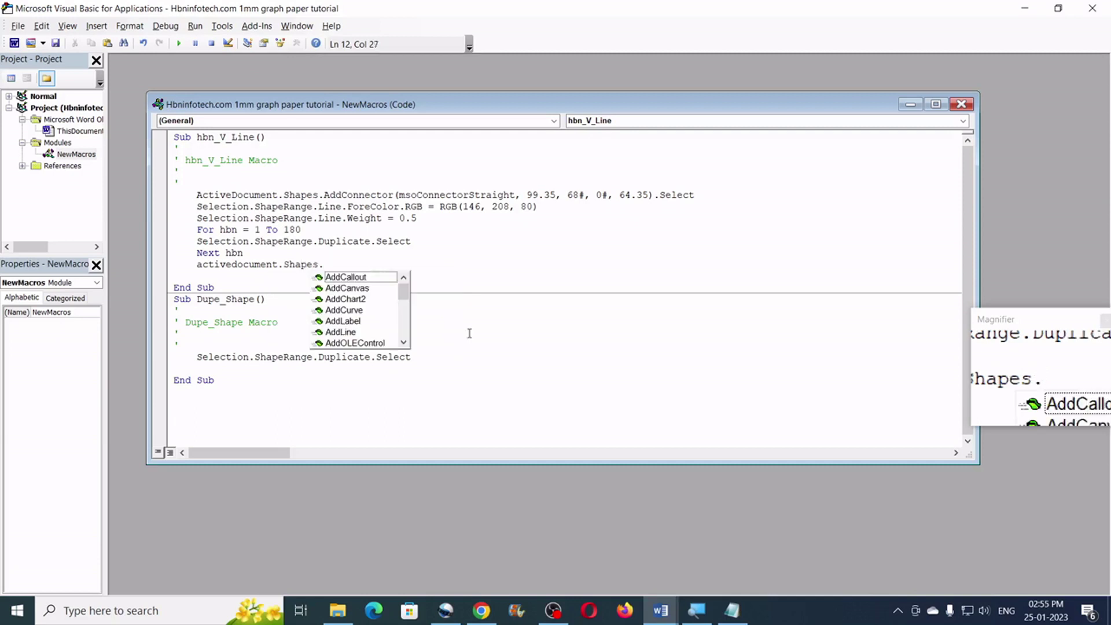
{"action": "type", "text": "se"}
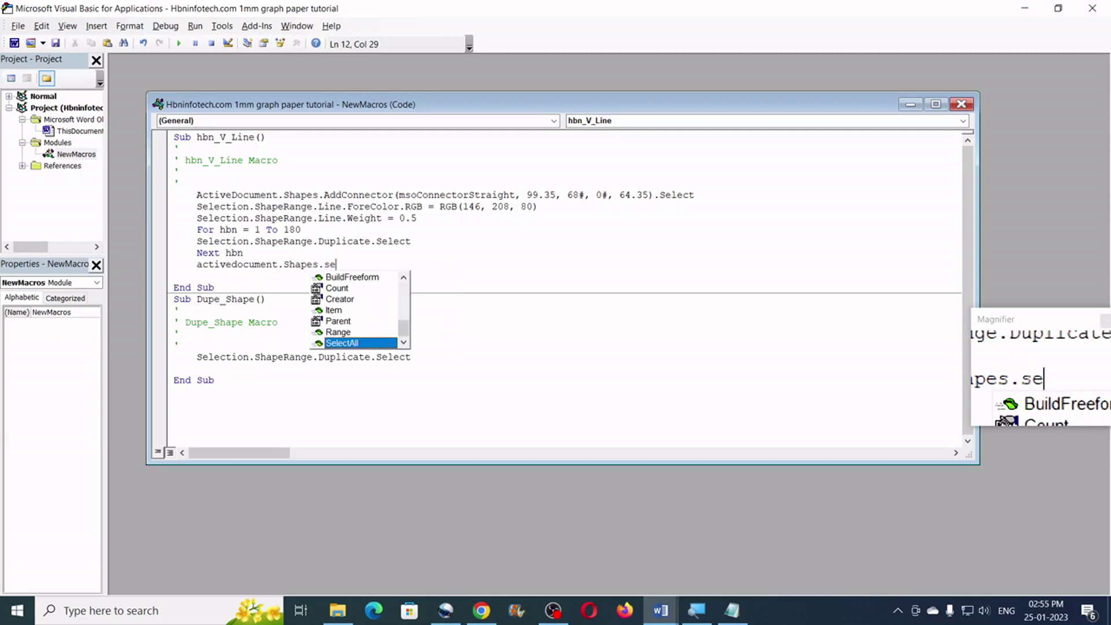
{"action": "key", "text": "Tab"}
{"action": "key", "text": "Return"}
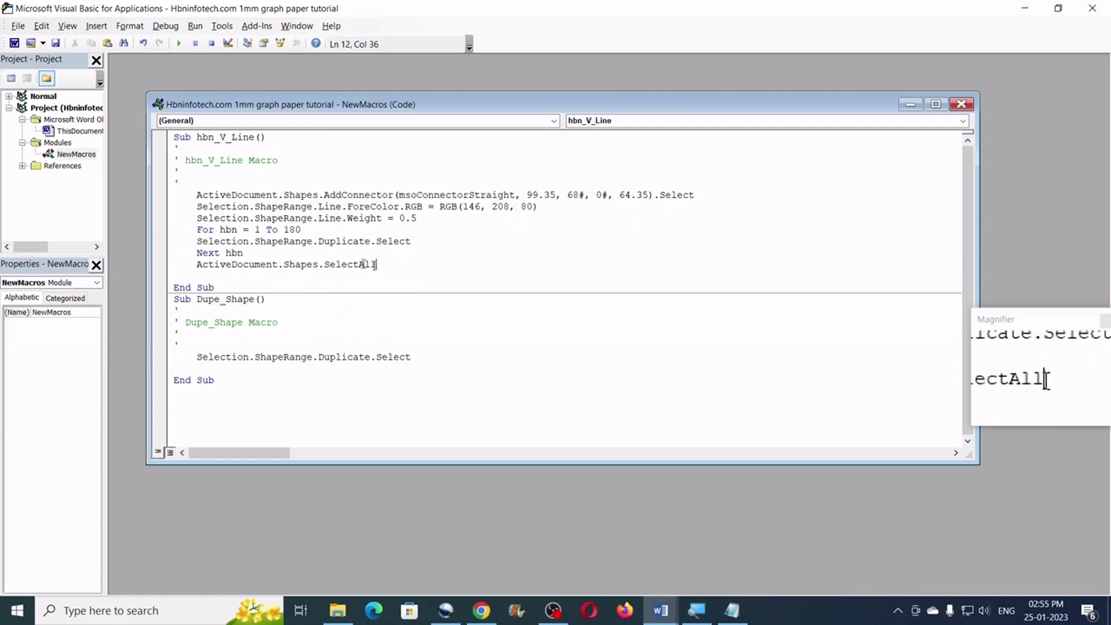
Review hbn_V_Line's line-creation and formatting statements, its For...Next duplication loop and the closing SelectAll statement.
{"action": "left_click_drag", "start_coordinate": [376, 263], "coordinate": [216, 262]}
{"action": "left_click_drag", "start_coordinate": [376, 264], "coordinate": [196, 264]}
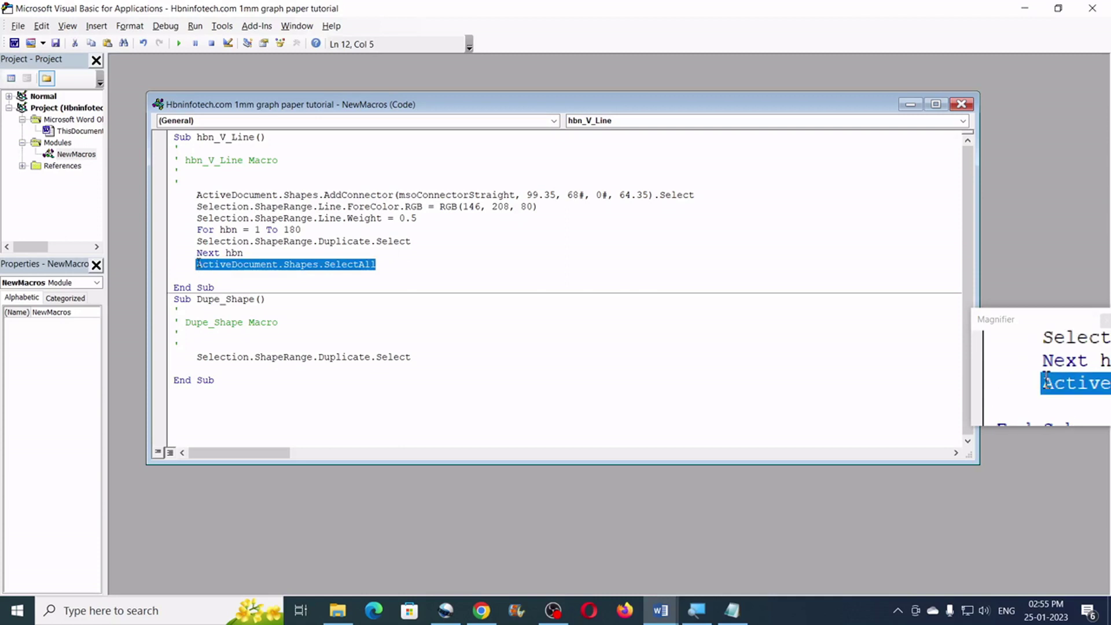
{"action": "left_click", "coordinate": [213, 274]}
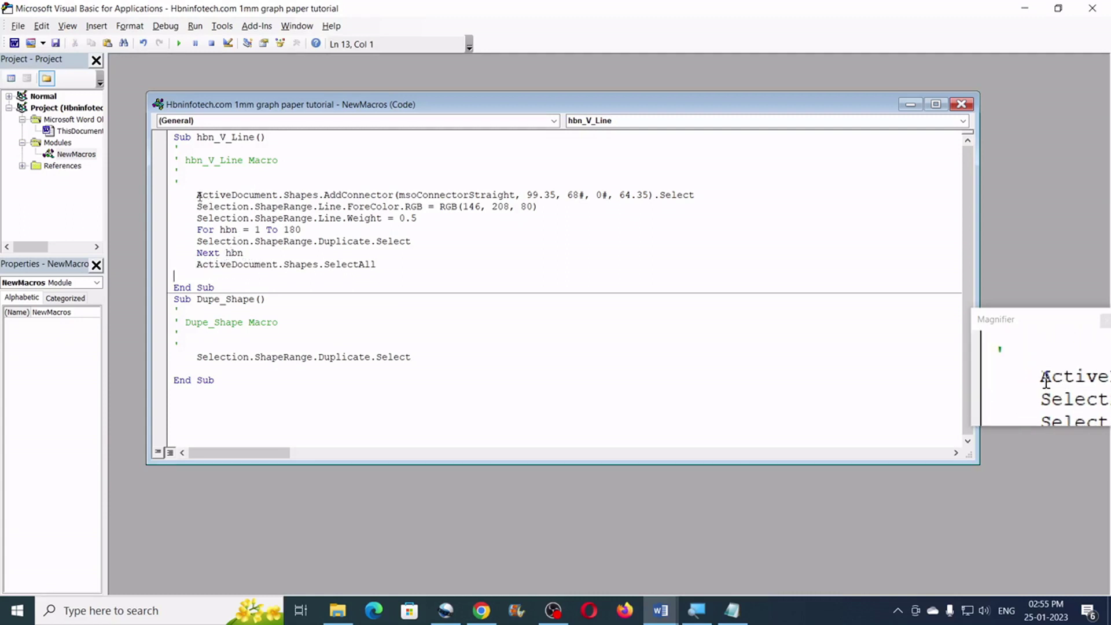
{"action": "left_click_drag", "start_coordinate": [198, 194], "coordinate": [423, 218]}
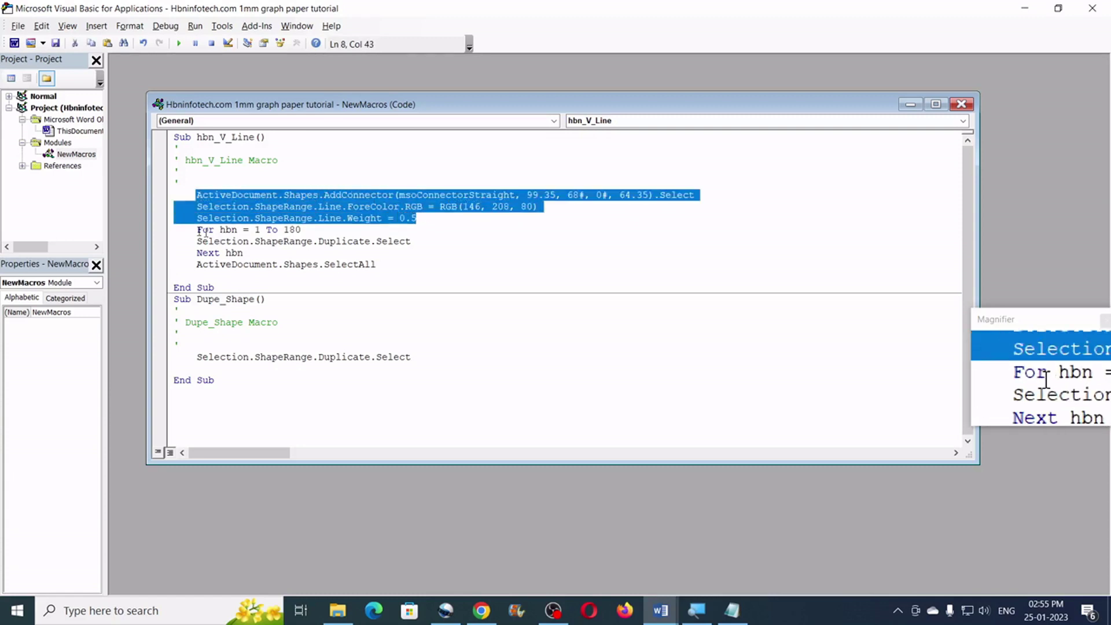
{"action": "left_click_drag", "start_coordinate": [197, 230], "coordinate": [256, 254]}
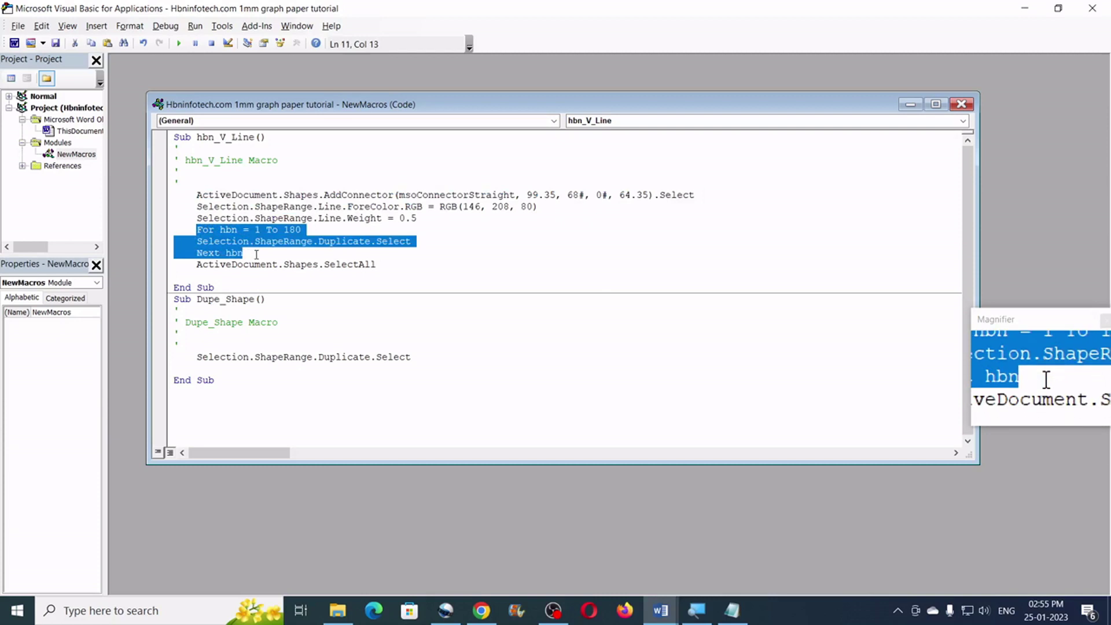
{"action": "left_click_drag", "start_coordinate": [197, 266], "coordinate": [382, 266]}
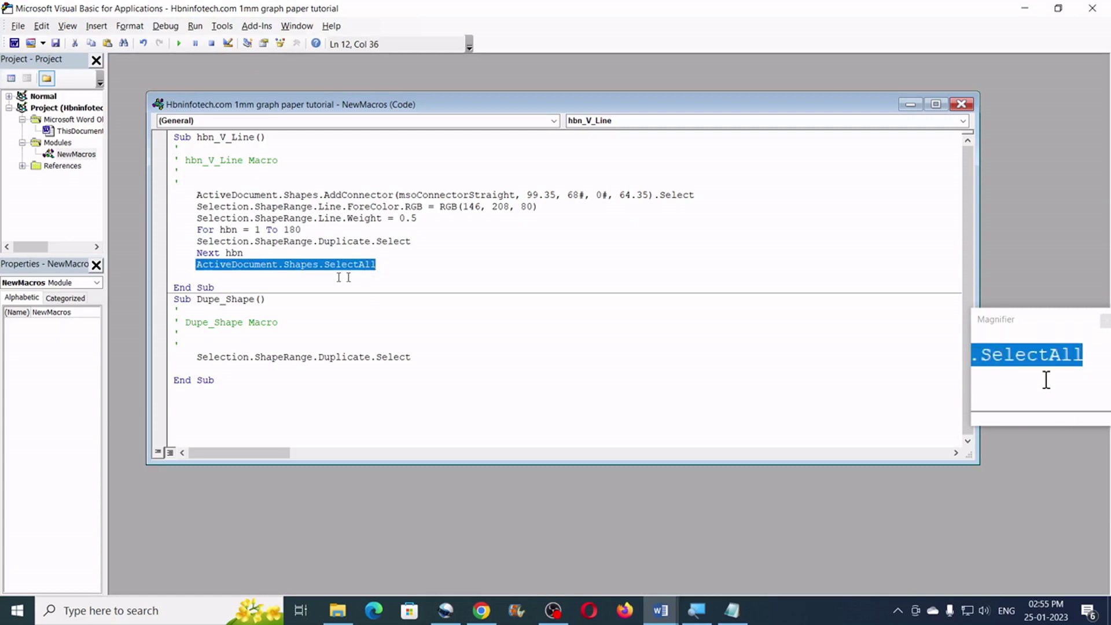
{"action": "left_click", "coordinate": [344, 275]}
Switch to the Word graph paper document and delete the two existing green vertical lines.
{"action": "mouse_move", "coordinate": [660, 607]}
{"action": "left_click", "coordinate": [581, 544]}
{"action": "left_click", "coordinate": [224, 310]}
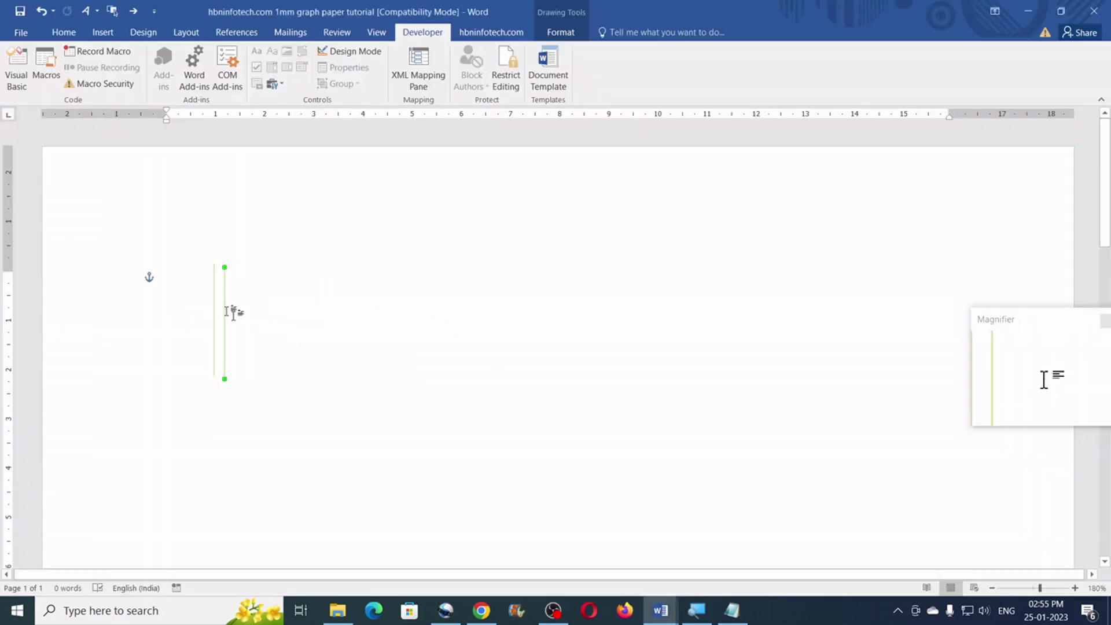
{"action": "key", "text": "Delete"}
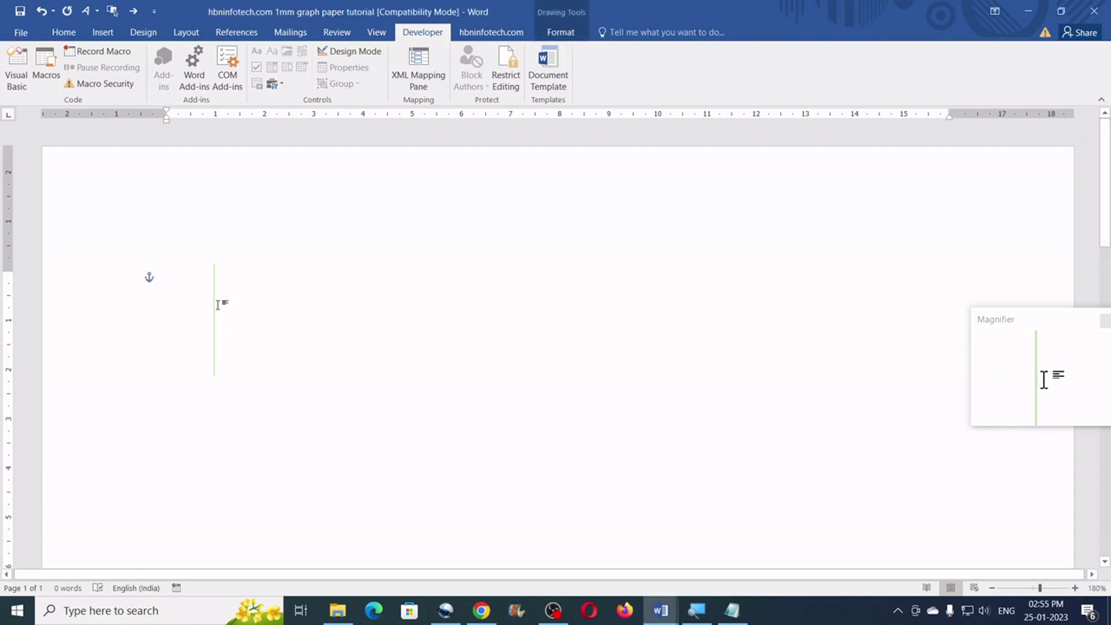
{"action": "key", "text": "Escape"}
{"action": "left_click", "coordinate": [213, 305]}
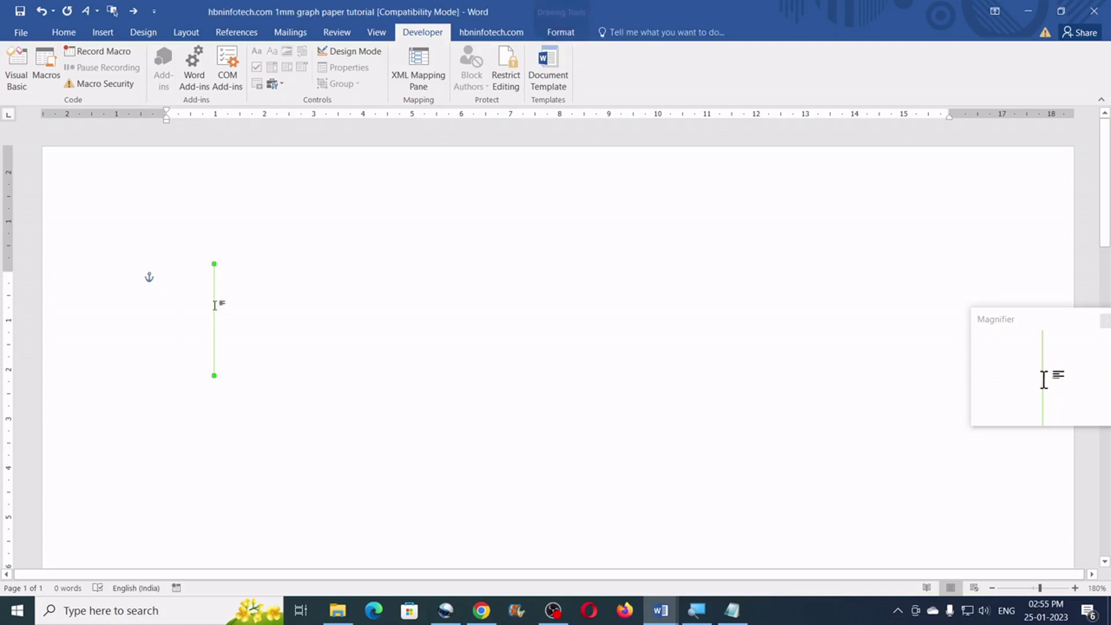
{"action": "key", "text": "Delete"}
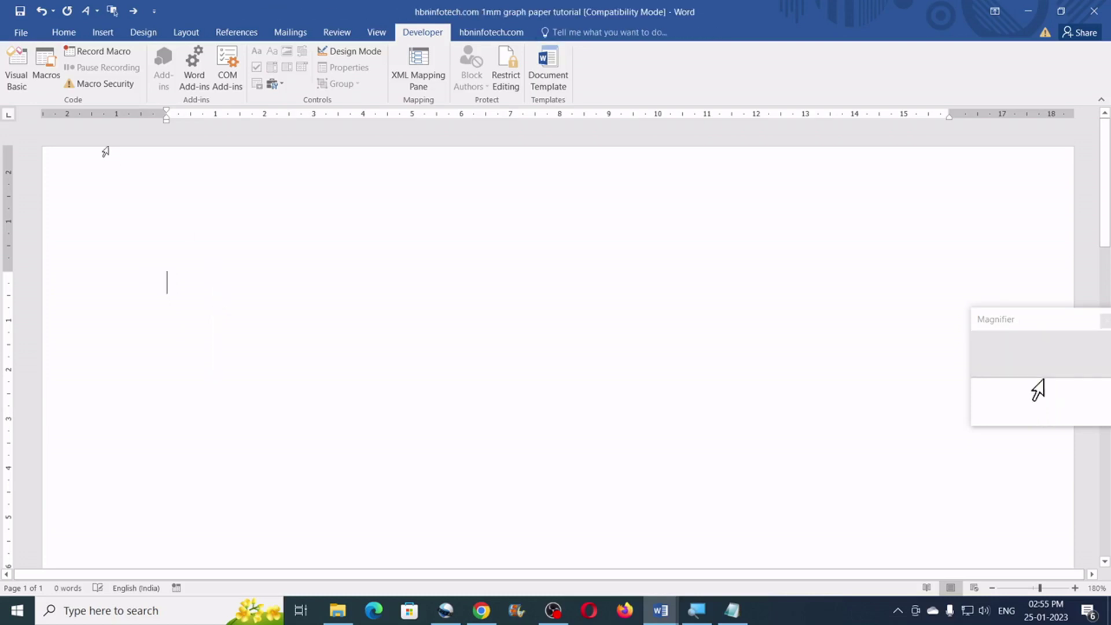
Run the hbn_V_Line macro and inspect the duplicated vertical lines down the page.
{"action": "left_click", "coordinate": [48, 72]}
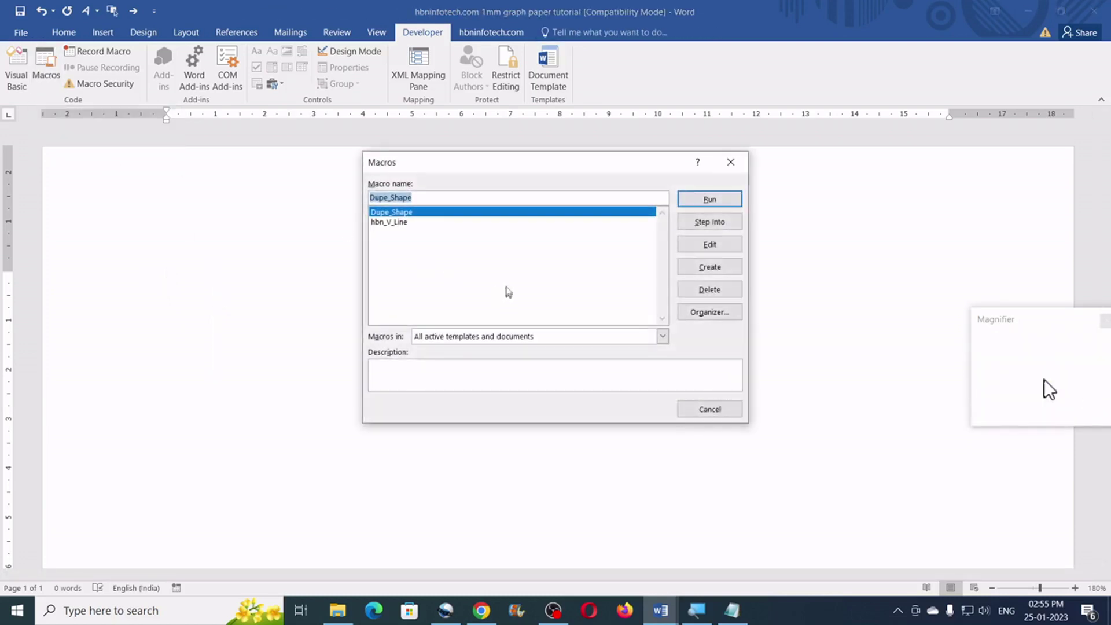
{"action": "left_click", "coordinate": [399, 223]}
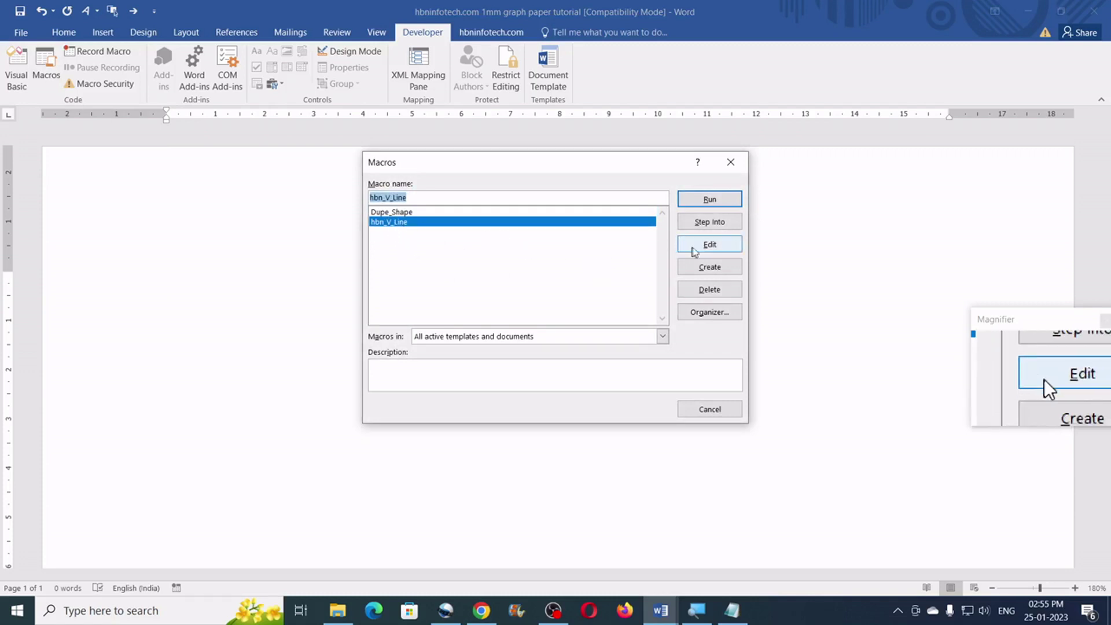
{"action": "left_click", "coordinate": [715, 203]}
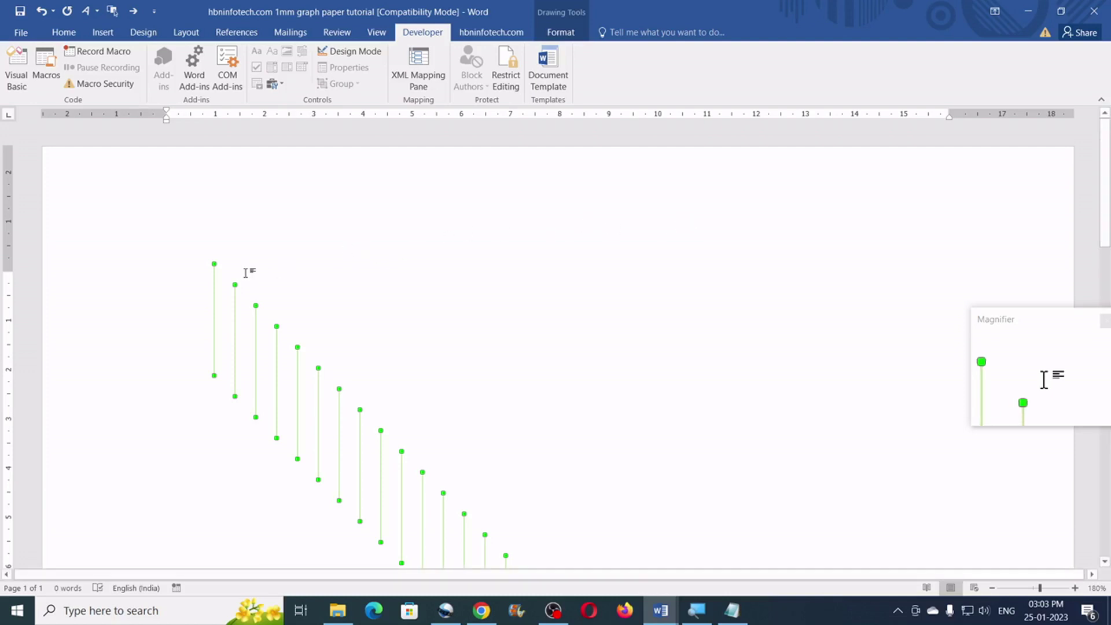
{"action": "scroll", "coordinate": [422, 266], "scroll_direction": "down", "scroll_amount": 5}
{"action": "scroll", "coordinate": [590, 293], "scroll_direction": "down", "scroll_amount": 12}
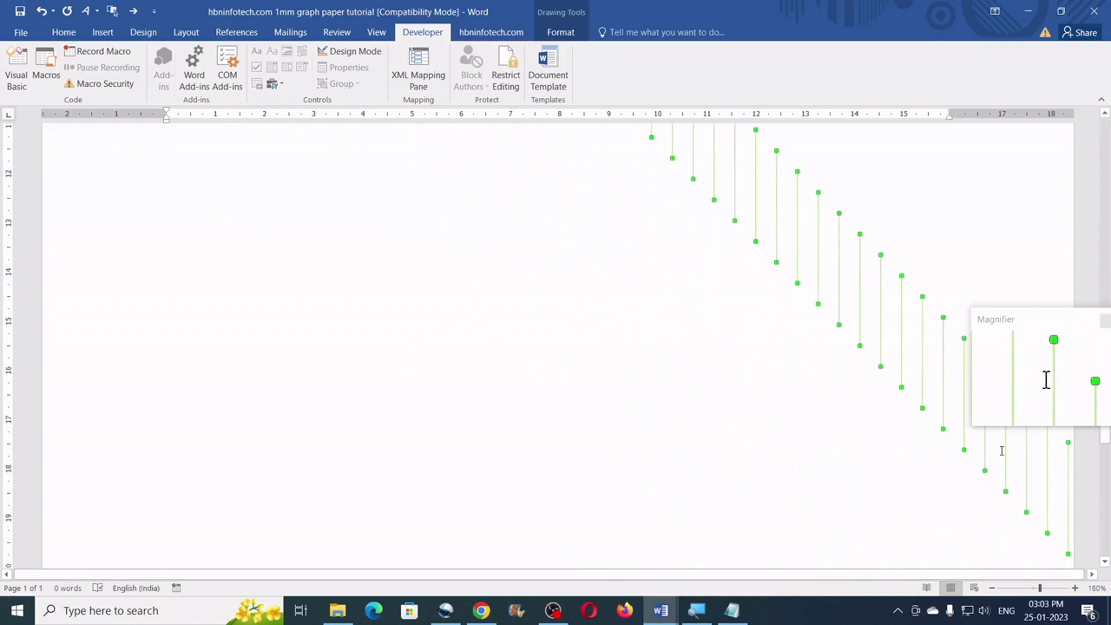
{"action": "scroll", "coordinate": [1024, 454], "scroll_direction": "down", "scroll_amount": 2}
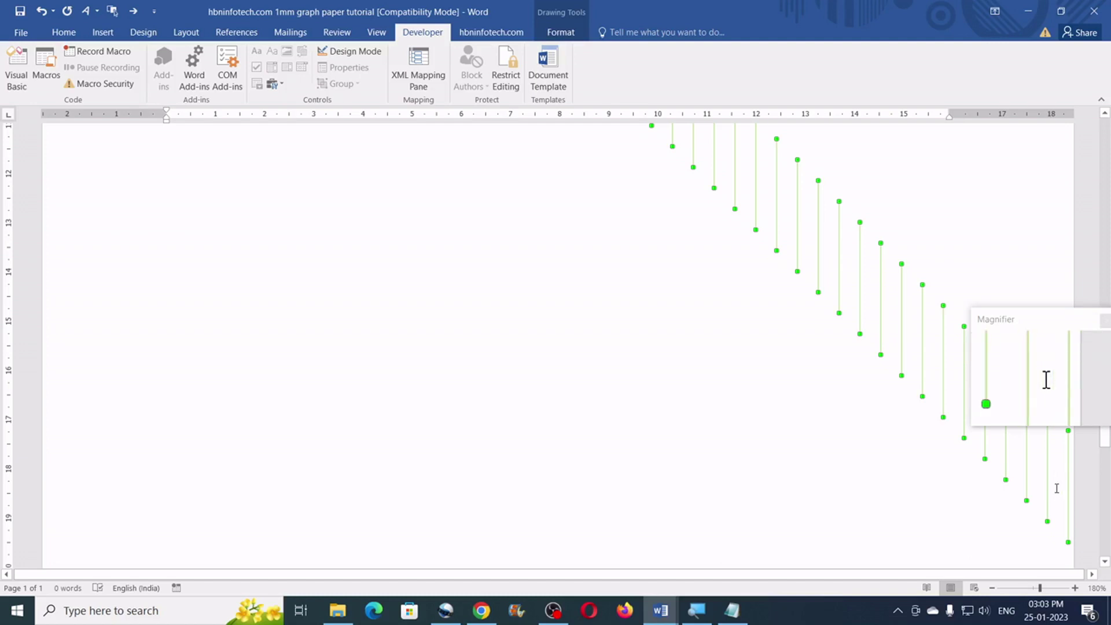
{"action": "scroll", "coordinate": [994, 506], "scroll_direction": "up", "scroll_amount": 10}
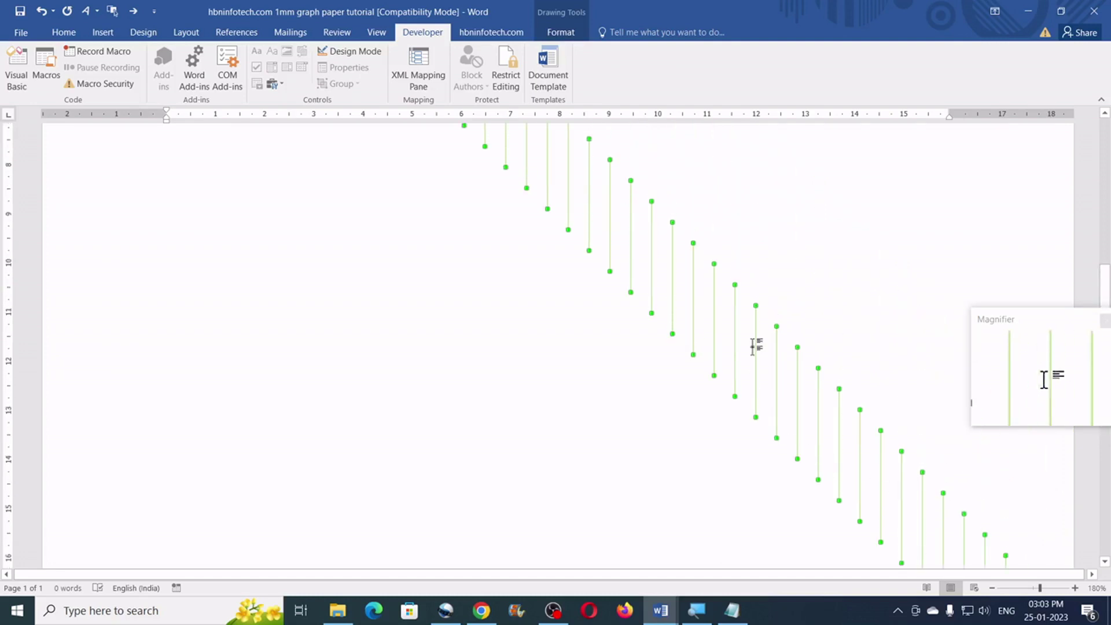
{"action": "scroll", "coordinate": [761, 256], "scroll_direction": "up", "scroll_amount": 8}
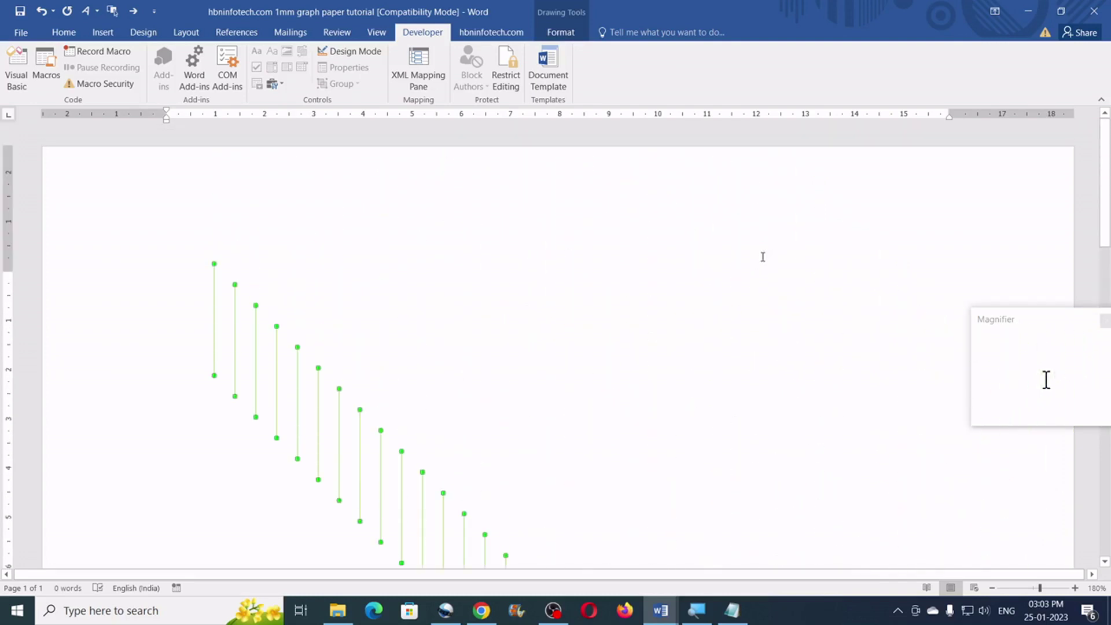
Align the selected vertical lines to the top and distribute them horizontally.
{"action": "left_click", "coordinate": [577, 36]}
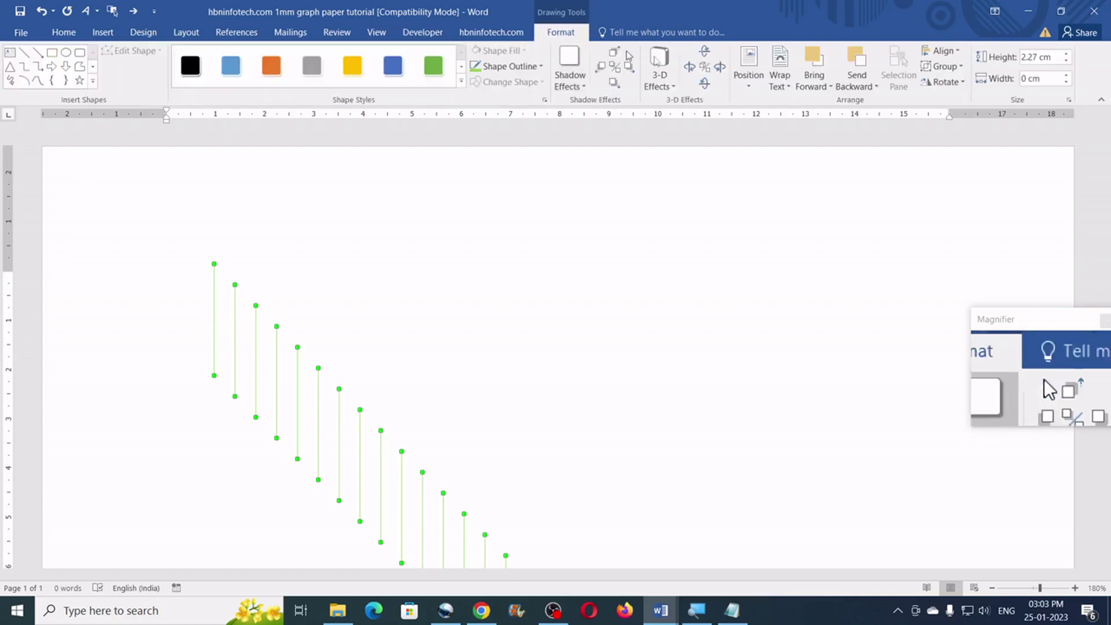
{"action": "left_click", "coordinate": [956, 53]}
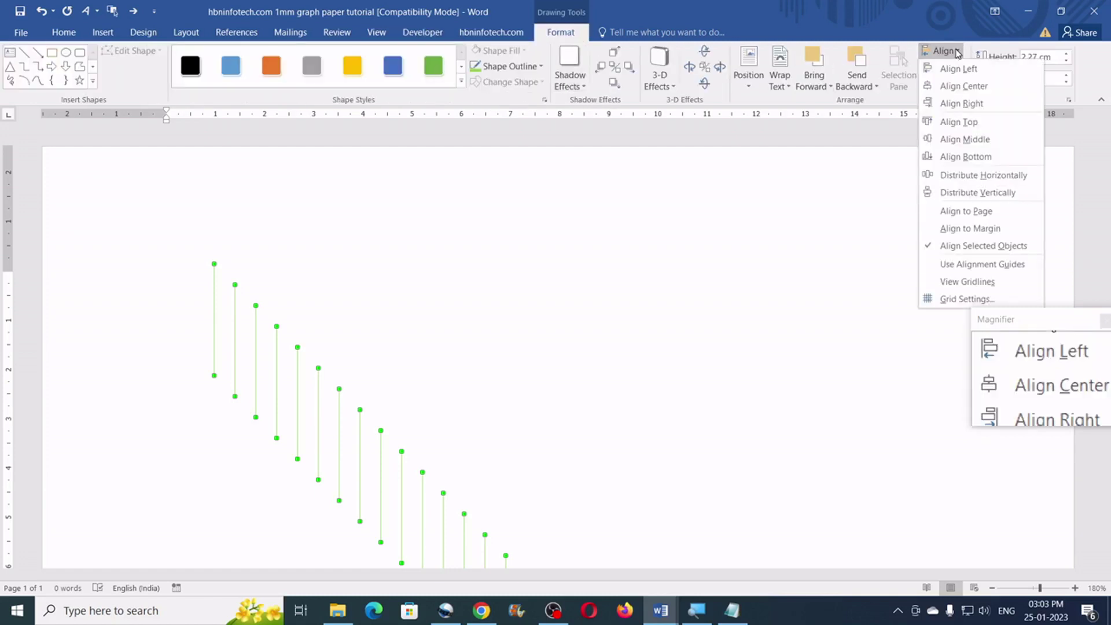
{"action": "left_click", "coordinate": [956, 121]}
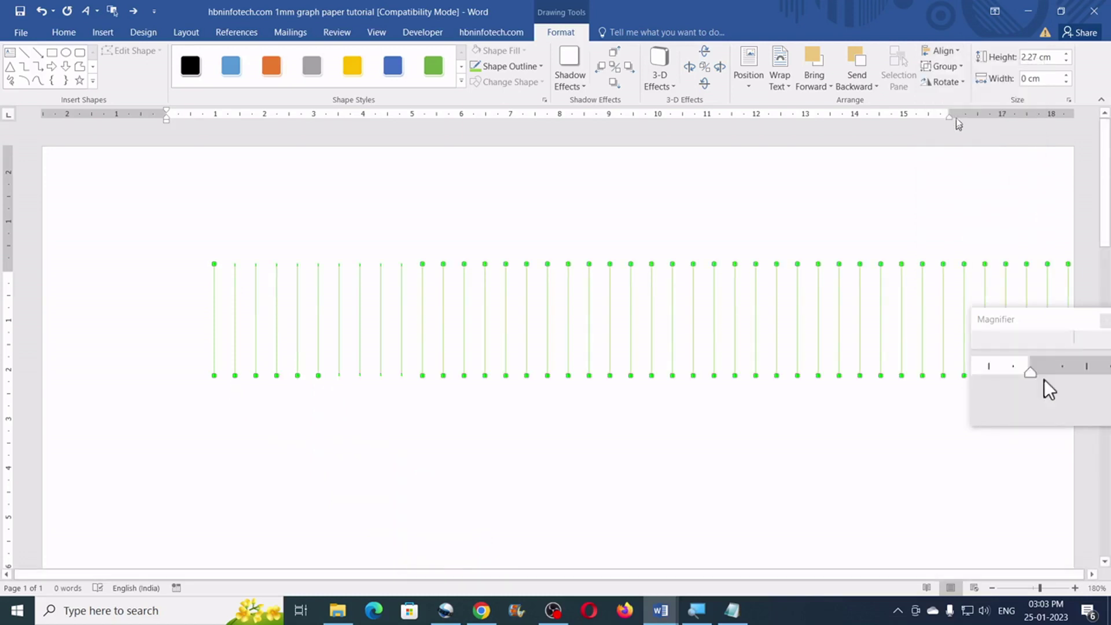
{"action": "left_click", "coordinate": [956, 53]}
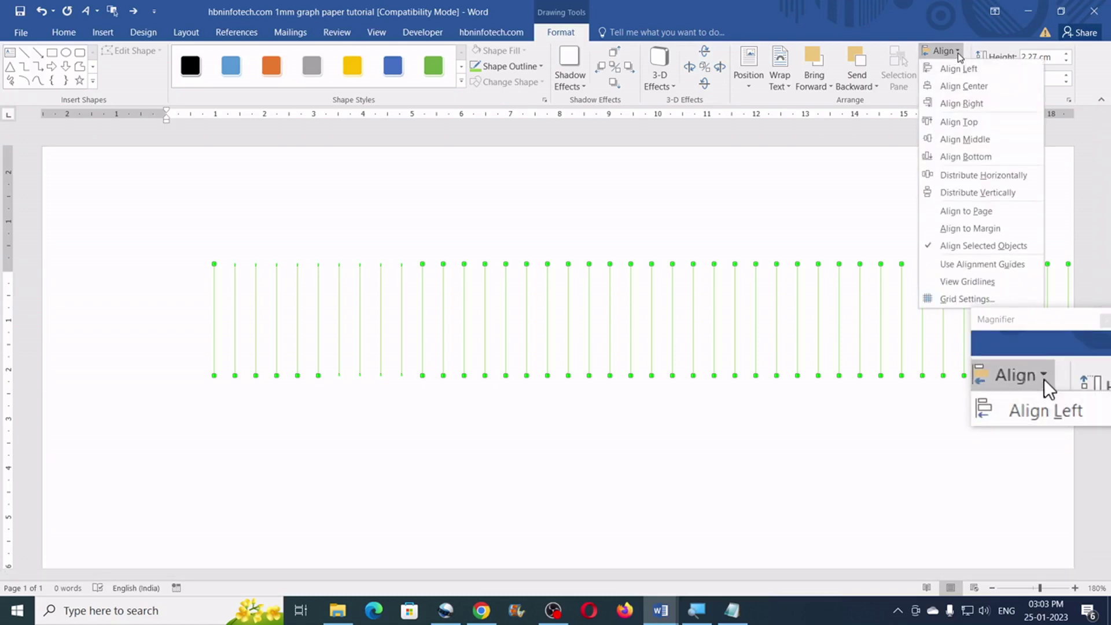
{"action": "left_click", "coordinate": [978, 175]}
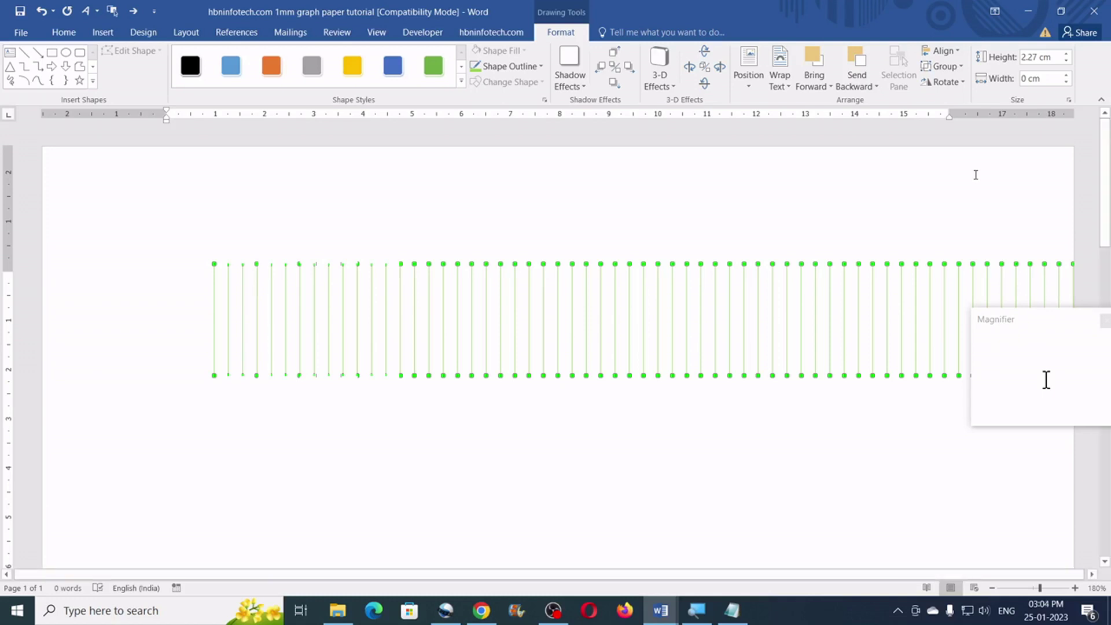
Group the selected vertical lines and set the group's width to 18 cm.
{"action": "left_click", "coordinate": [957, 67]}
{"action": "left_click", "coordinate": [958, 86]}
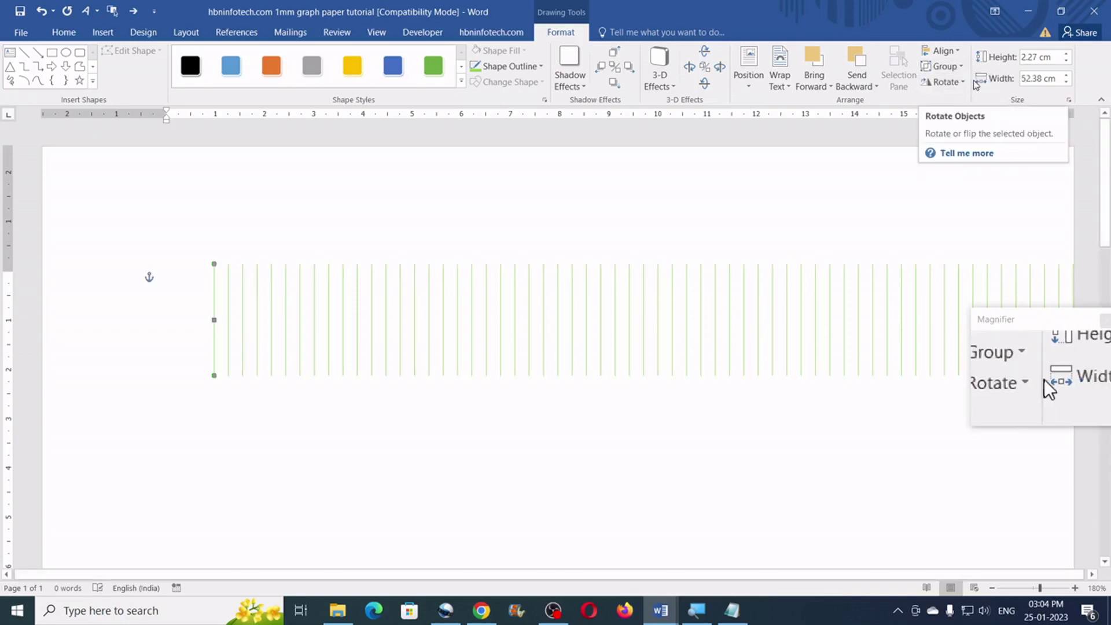
{"action": "left_click", "coordinate": [1052, 78]}
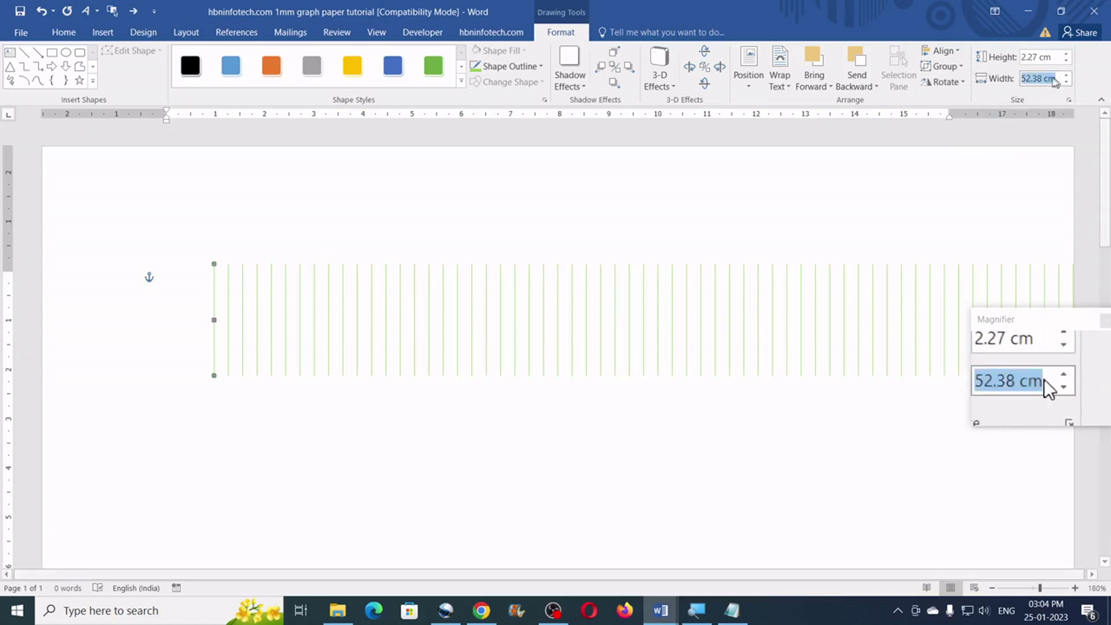
{"action": "type", "text": "18"}
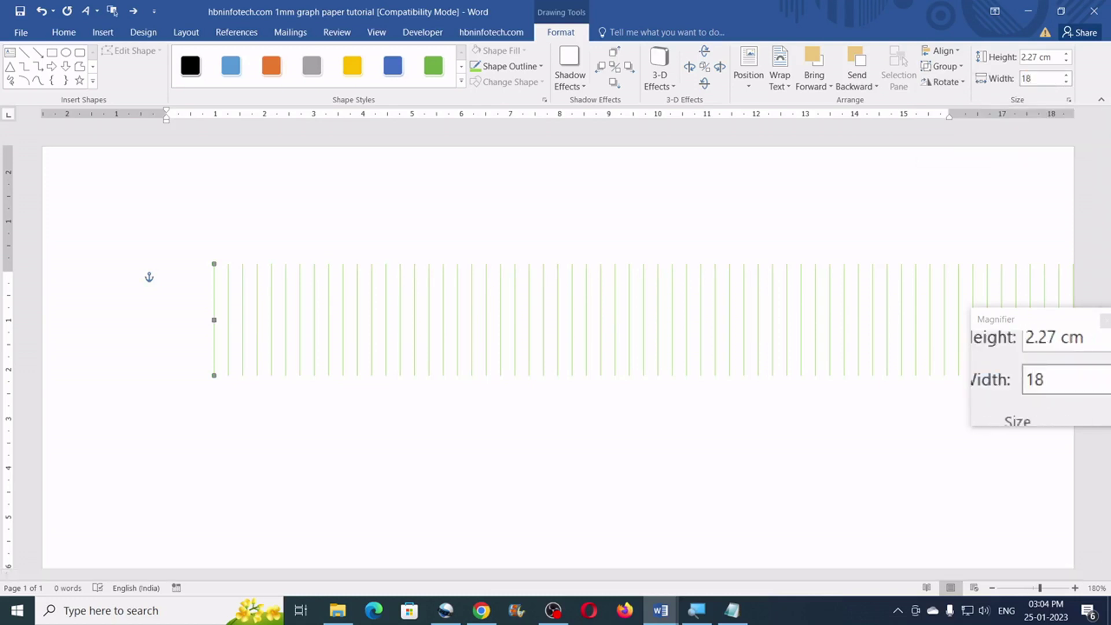
{"action": "key", "text": "Return"}
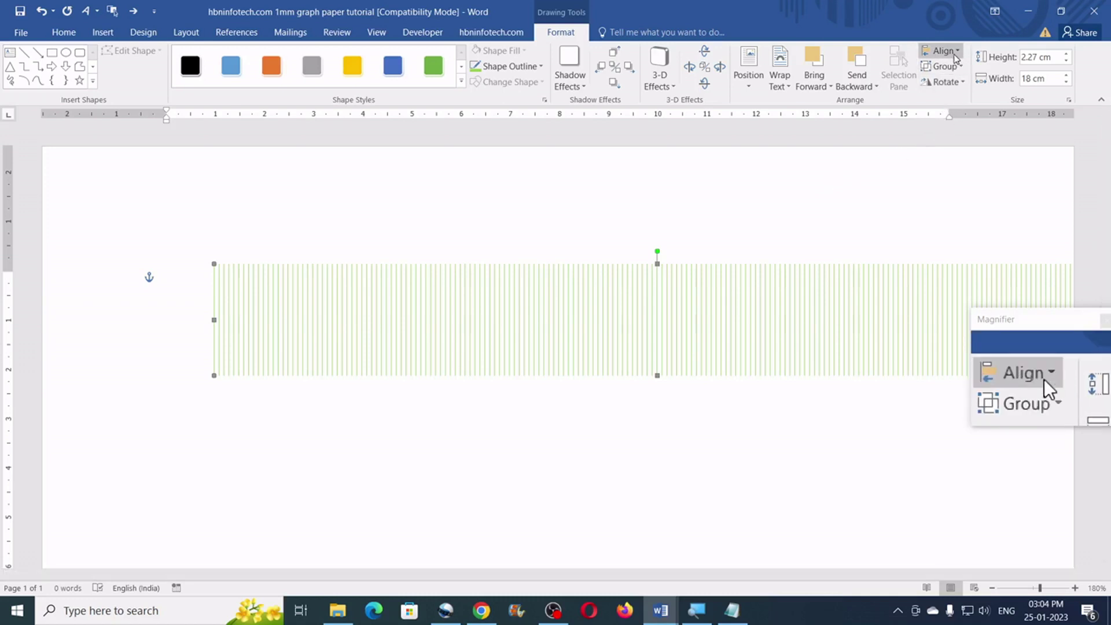
Align the vertical line group to the horizontal center of the margins and set its height to 27 cm.
{"action": "left_click", "coordinate": [954, 52]}
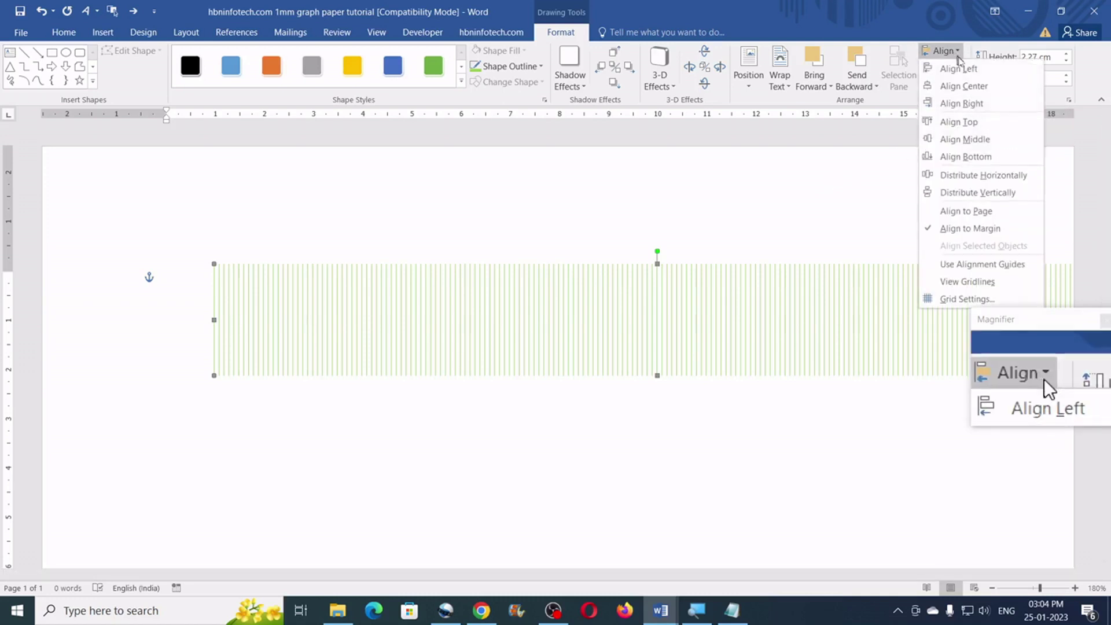
{"action": "left_click", "coordinate": [964, 87]}
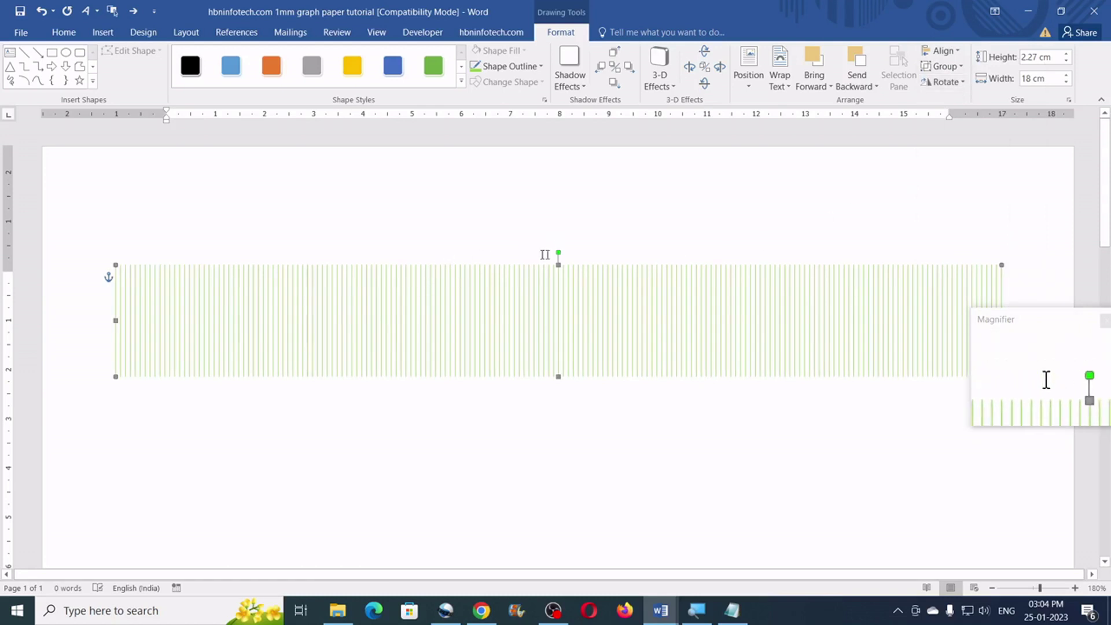
{"action": "left_click", "coordinate": [1057, 58]}
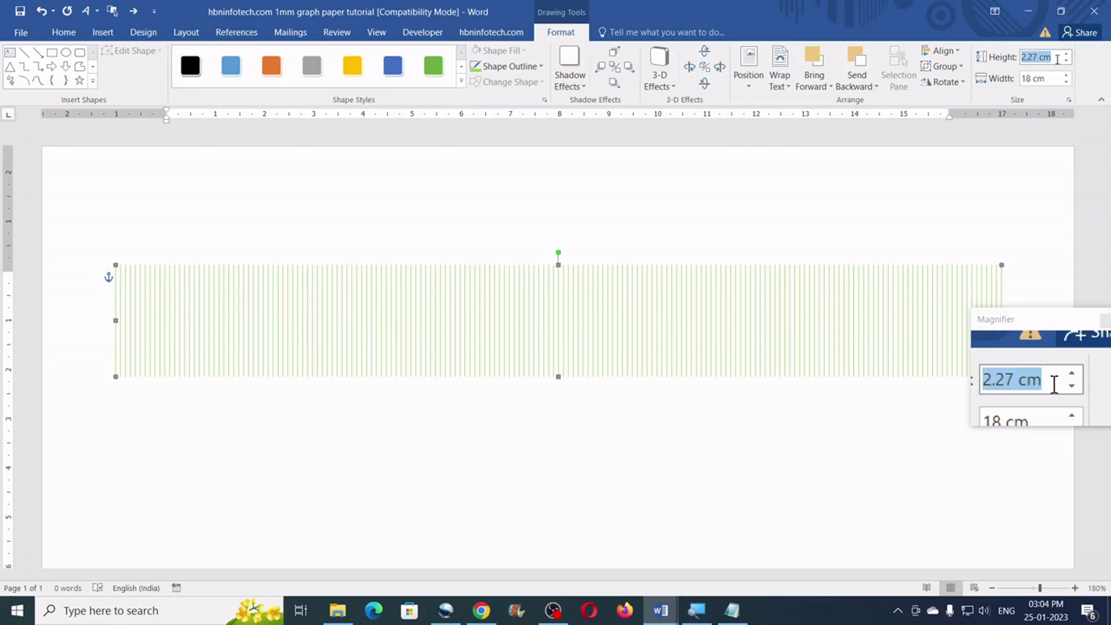
{"action": "type", "text": "27"}
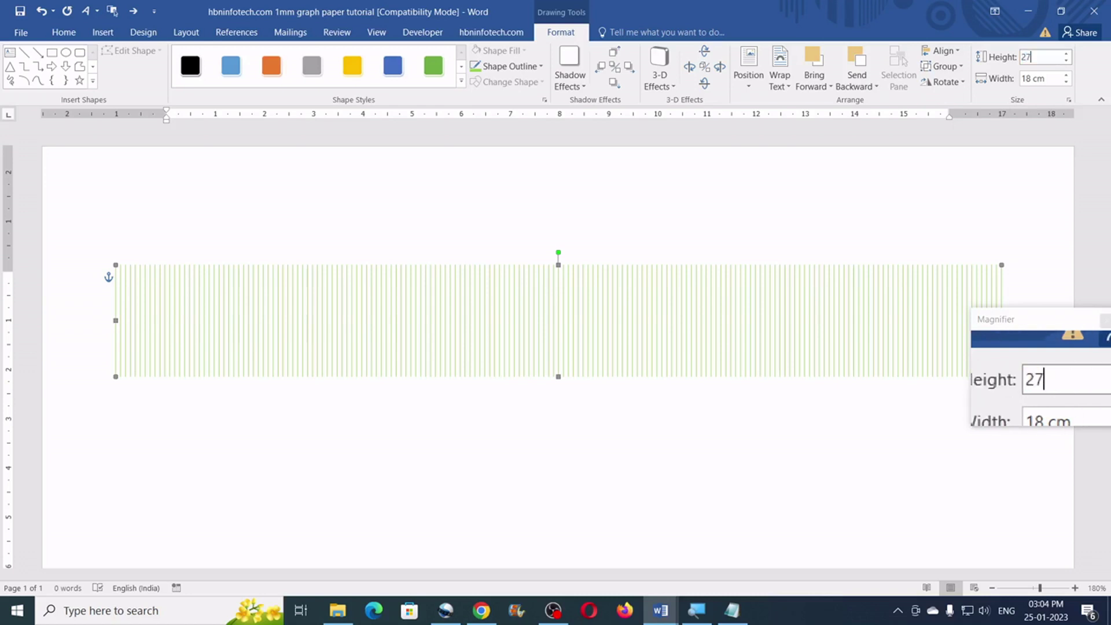
{"action": "key", "text": "Return"}
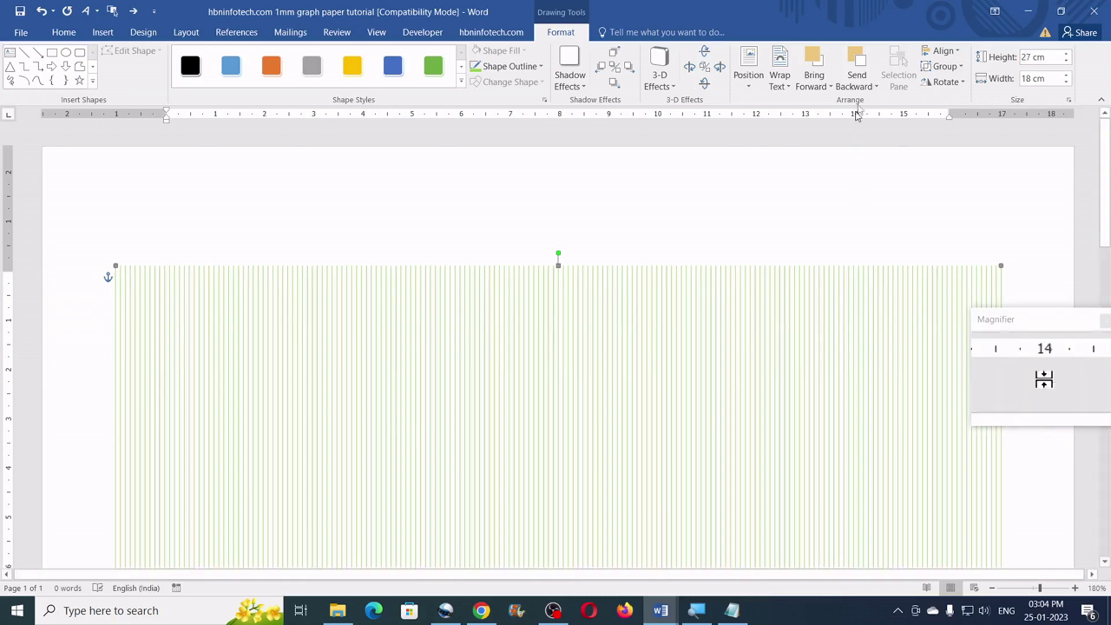
Align the line group to the vertical middle of the margins and check its placement down the page.
{"action": "left_click", "coordinate": [957, 55]}
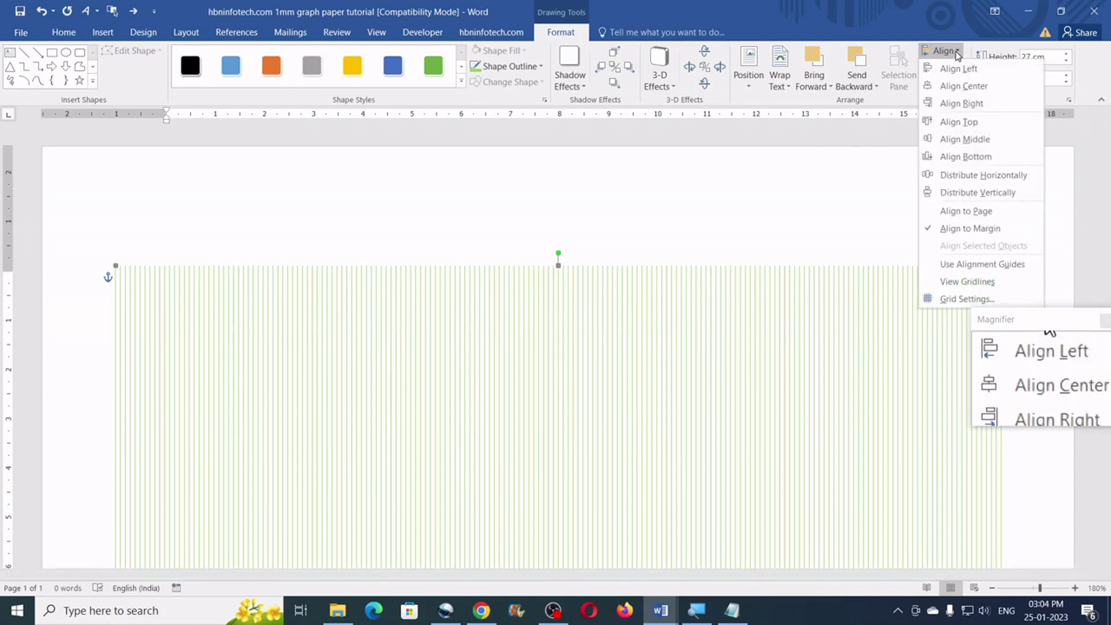
{"action": "left_click", "coordinate": [970, 142]}
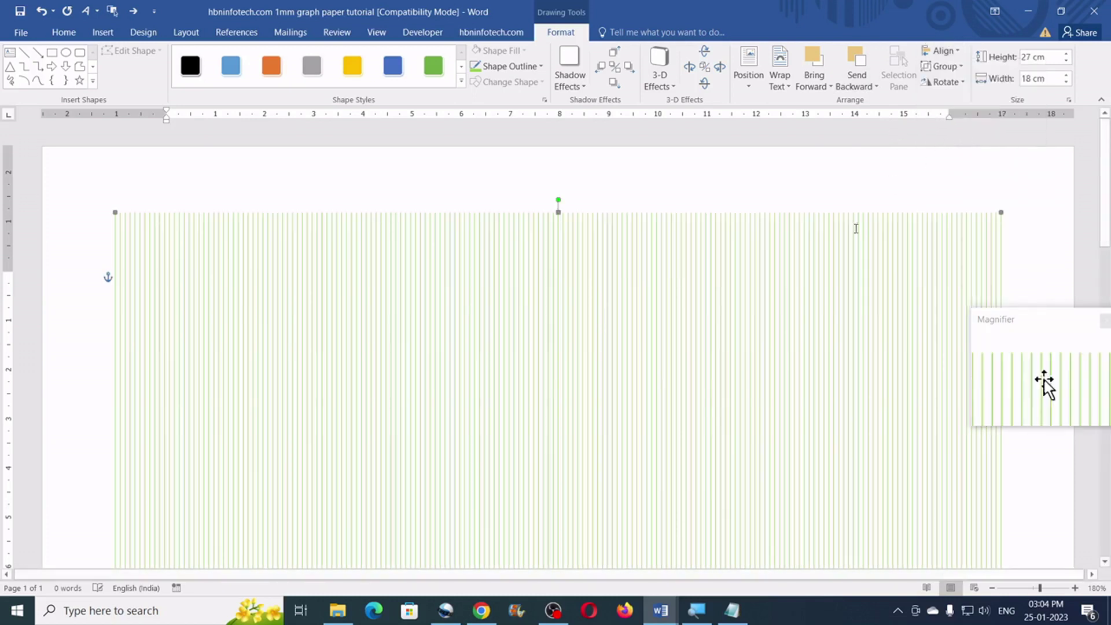
{"action": "scroll", "coordinate": [744, 305], "scroll_direction": "down", "scroll_amount": 3}
{"action": "scroll", "coordinate": [743, 305], "scroll_direction": "down", "scroll_amount": 2}
{"action": "scroll", "coordinate": [746, 336], "scroll_direction": "up", "scroll_amount": 2}
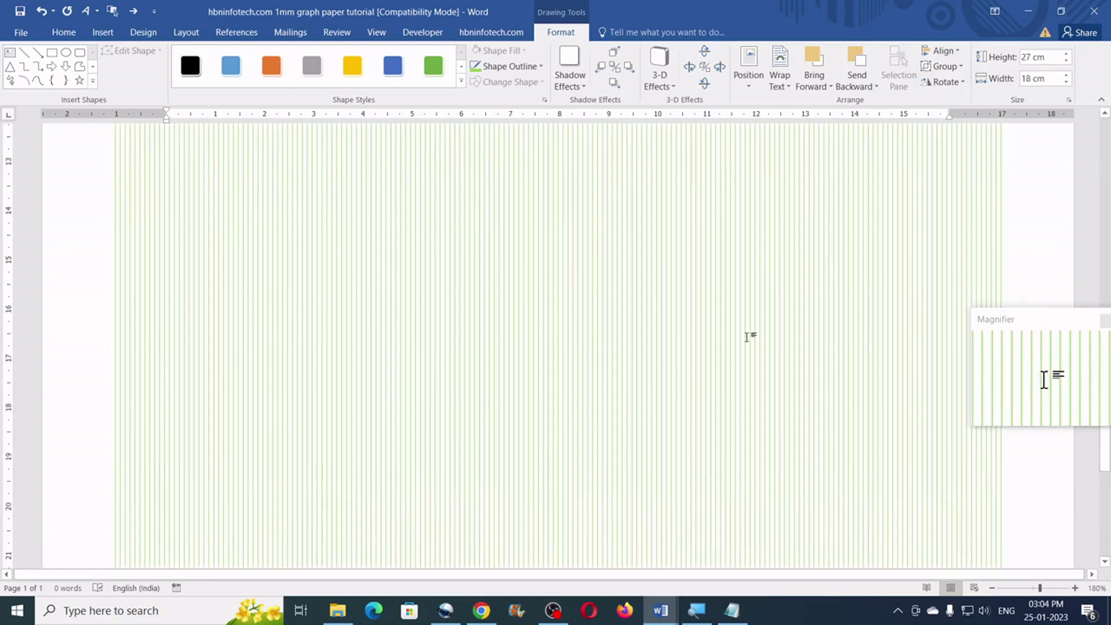
{"action": "scroll", "coordinate": [747, 336], "scroll_direction": "up", "scroll_amount": 8}
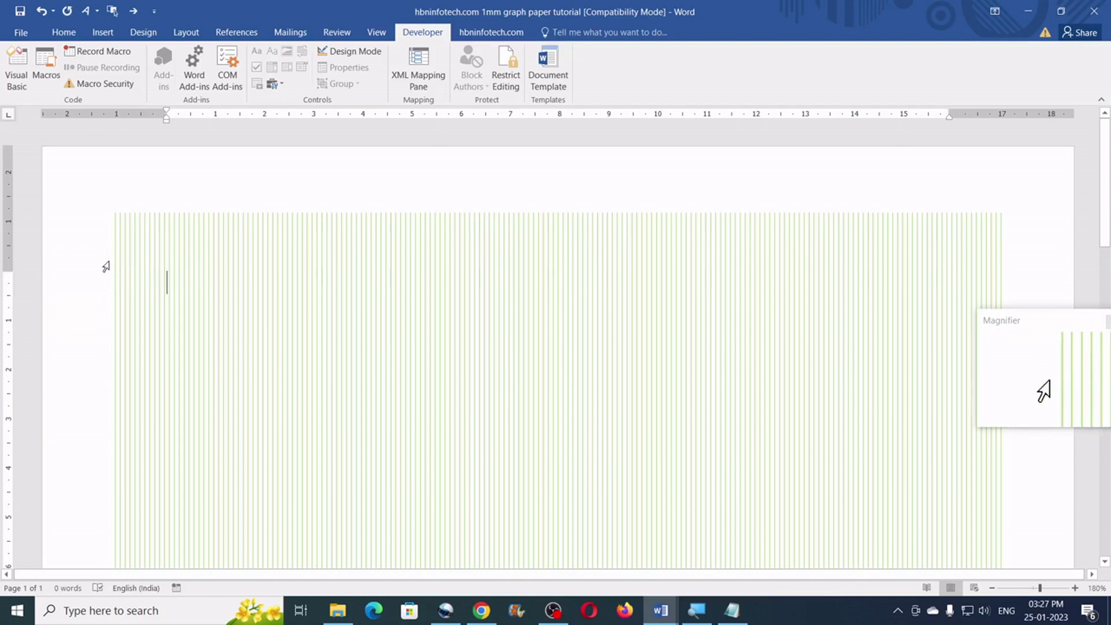
Draw a horizontal straight line about 1.9 cm long above the line group and set its outline weight to ¼ pt.
{"action": "left_click", "coordinate": [102, 32]}
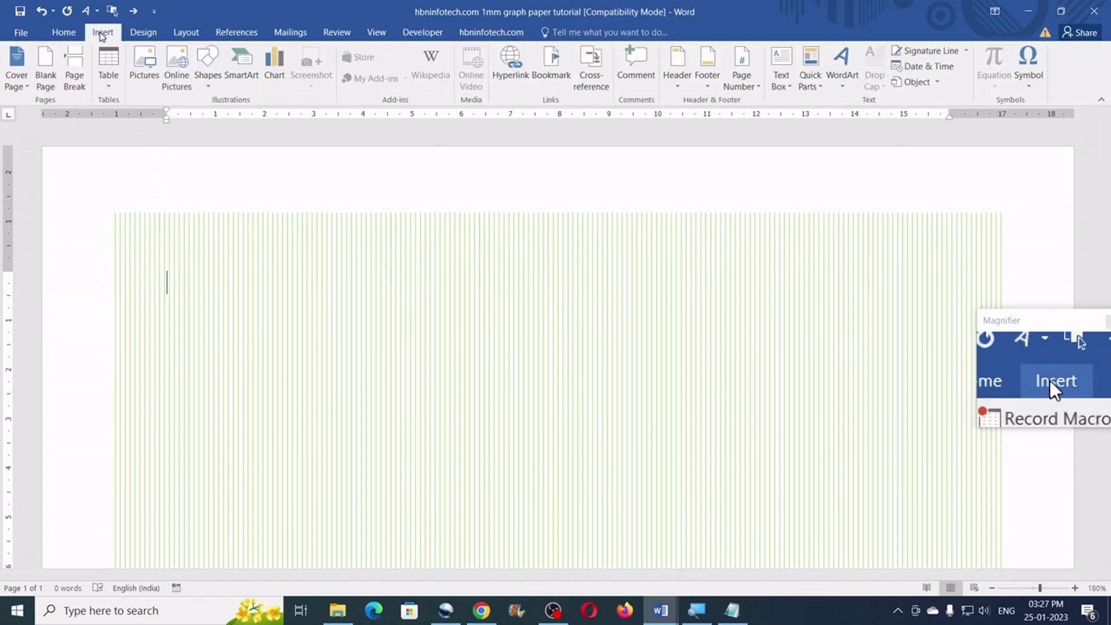
{"action": "left_click", "coordinate": [218, 81]}
{"action": "left_click", "coordinate": [220, 119]}
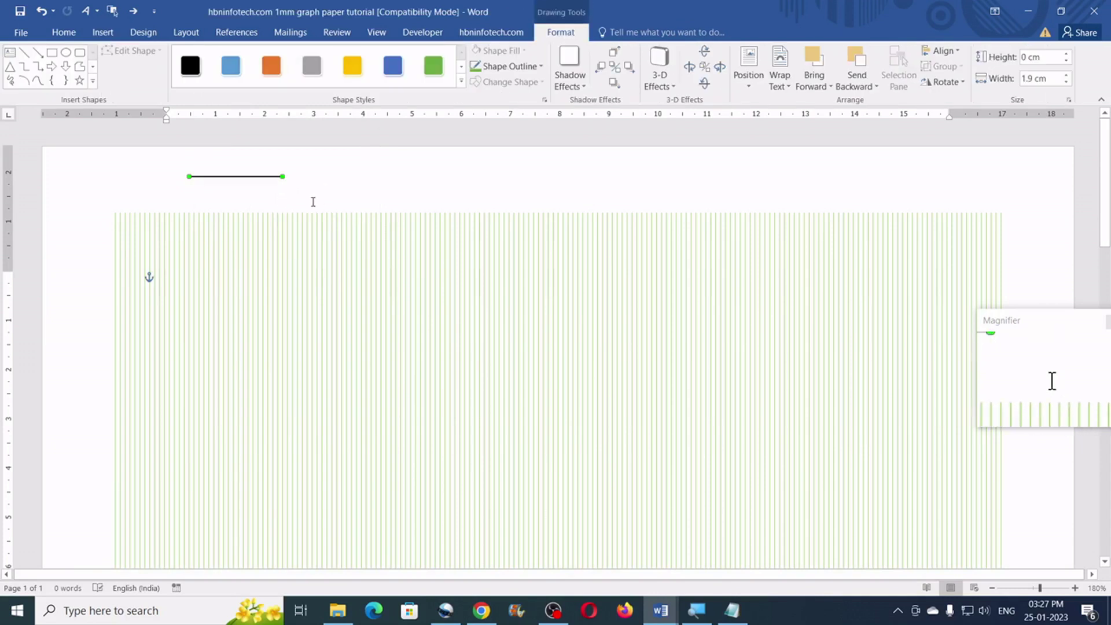
{"action": "left_click", "coordinate": [536, 69]}
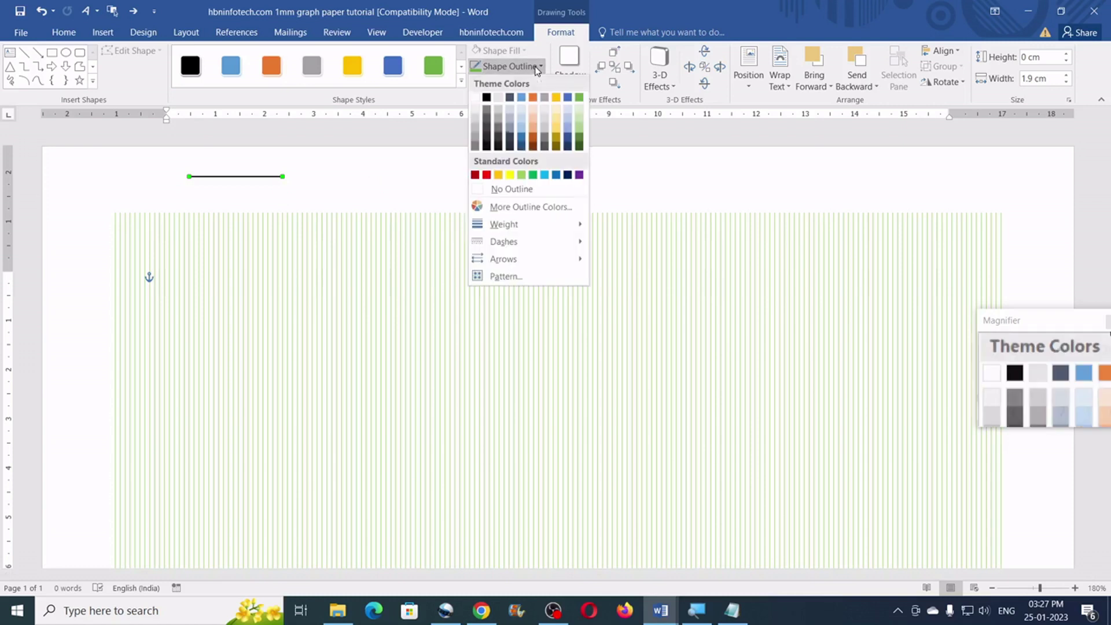
{"action": "mouse_move", "coordinate": [519, 228]}
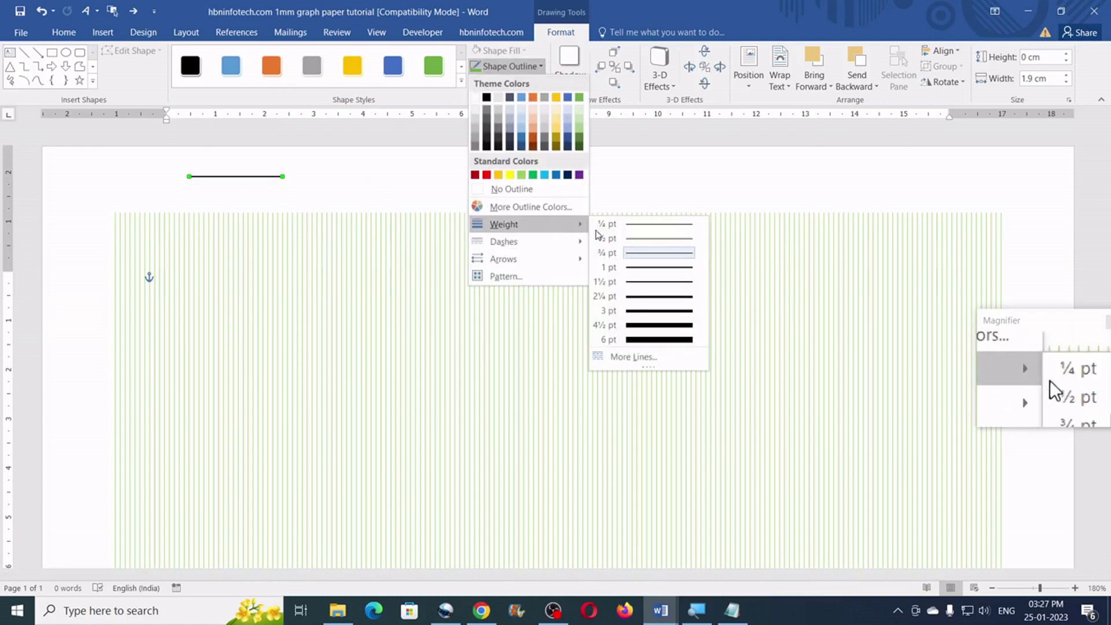
{"action": "left_click", "coordinate": [622, 227]}
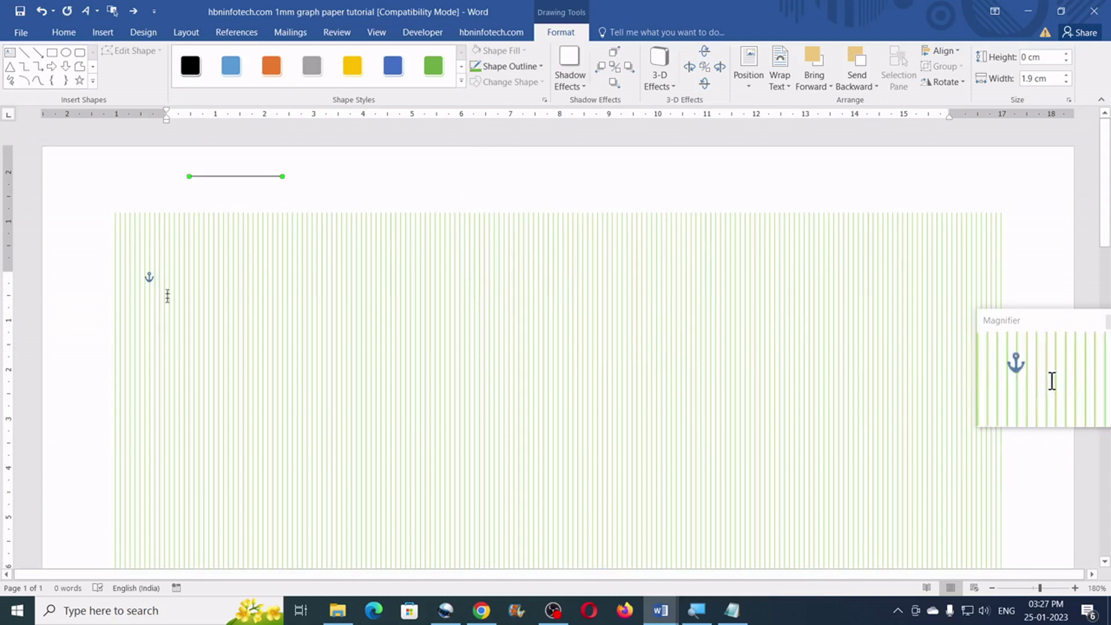
Start recording a macro named hbn_linethickness, stored in the hbninfotech.com 1mm graph paper tutorial document.
{"action": "left_click", "coordinate": [176, 587]}
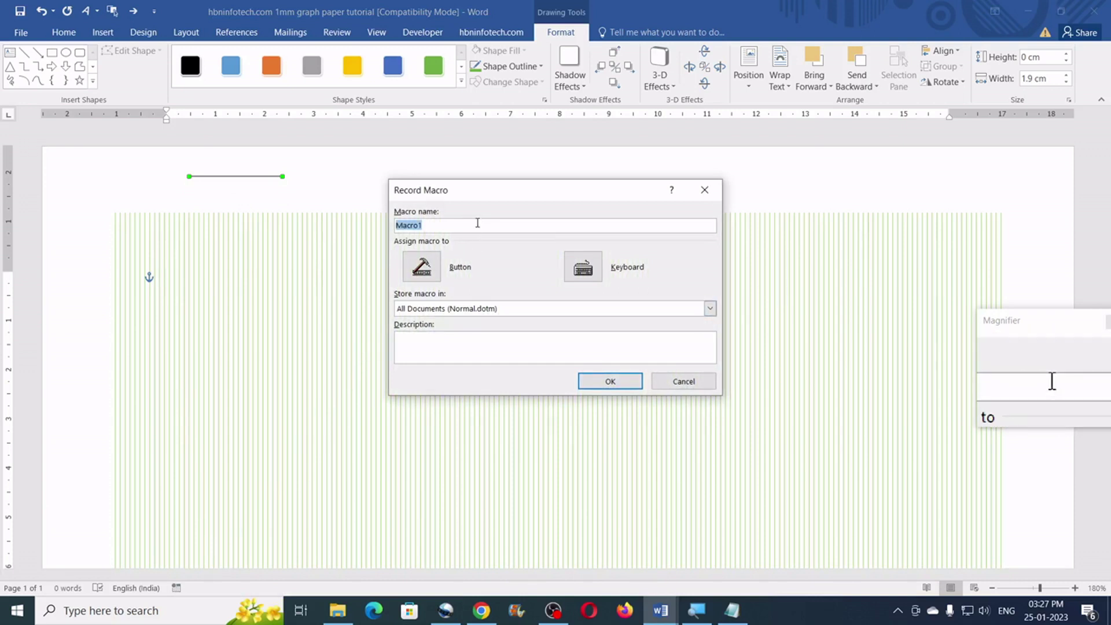
{"action": "type", "text": "hb"}
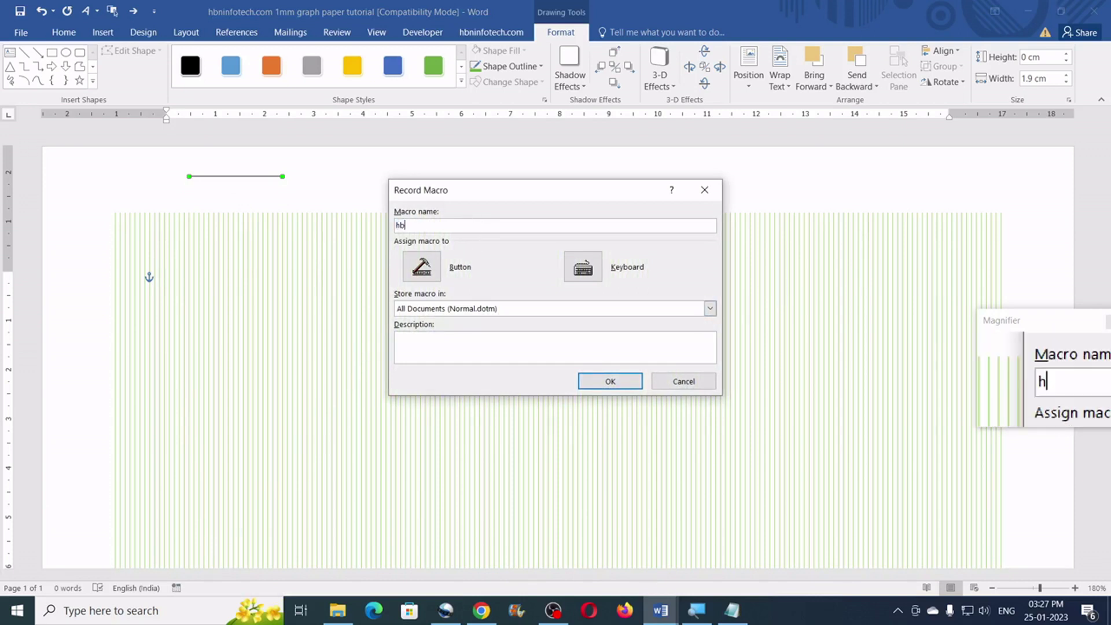
{"action": "type", "text": "n_linethickness"}
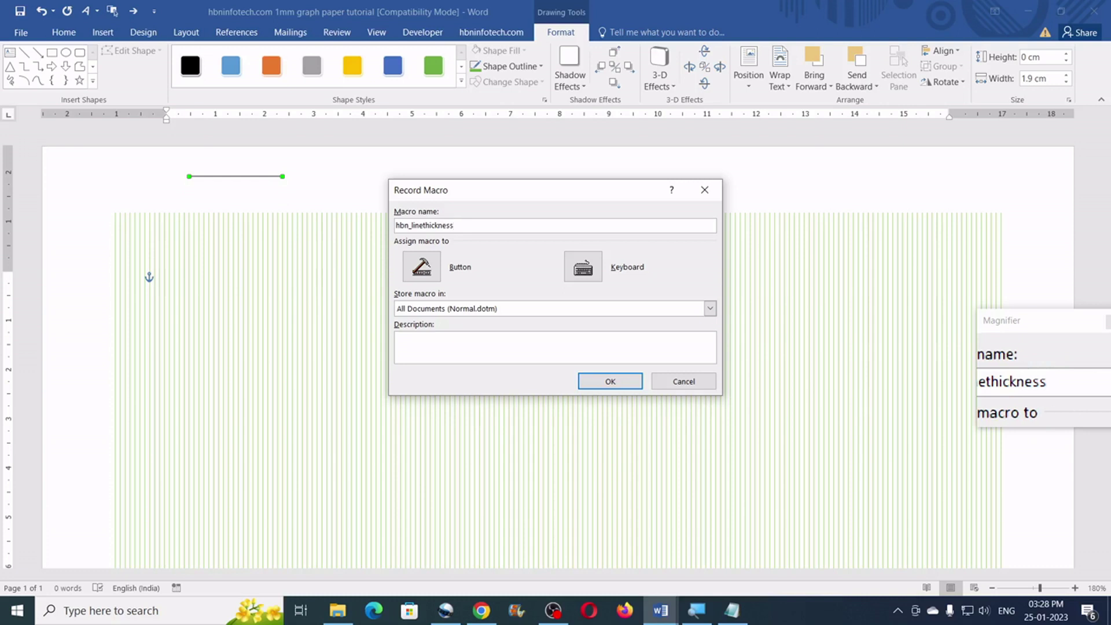
{"action": "left_click", "coordinate": [459, 310]}
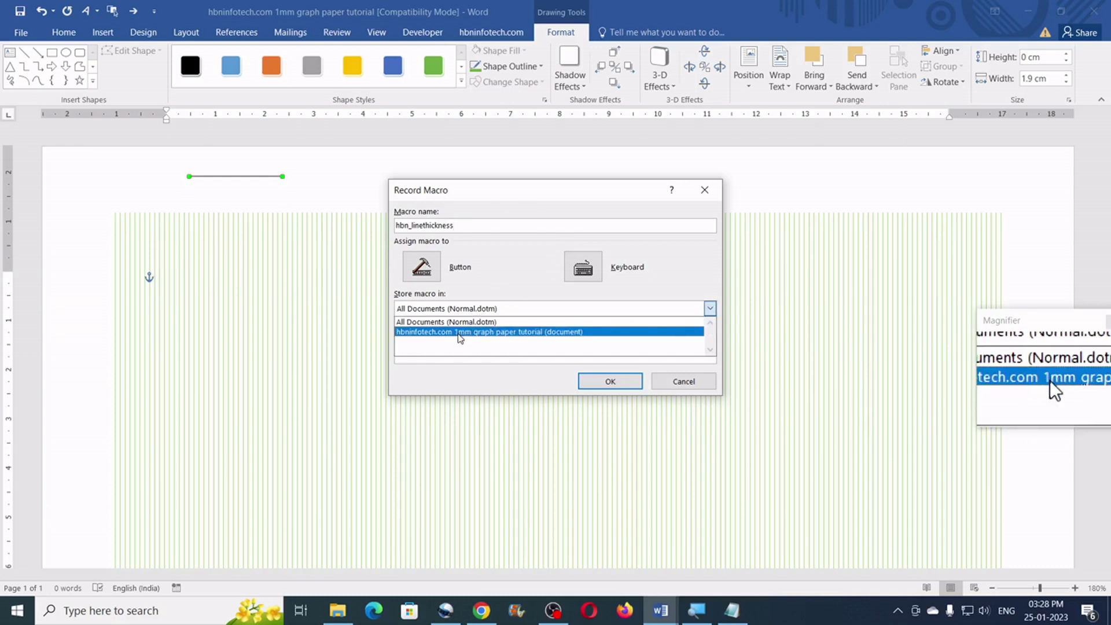
{"action": "left_click", "coordinate": [459, 333]}
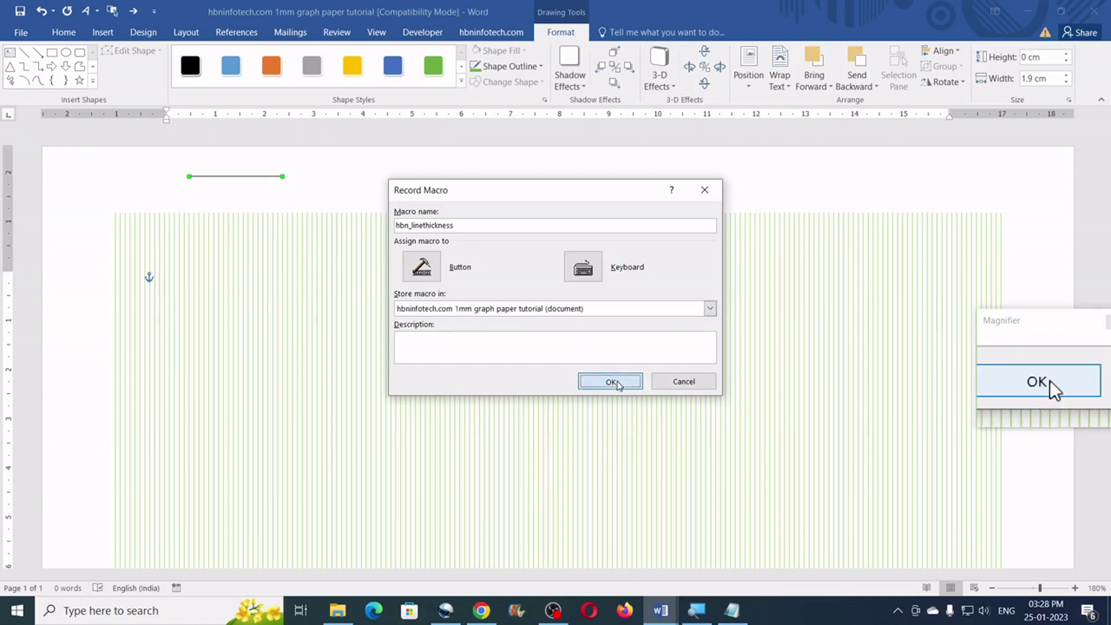
{"action": "left_click", "coordinate": [610, 381]}
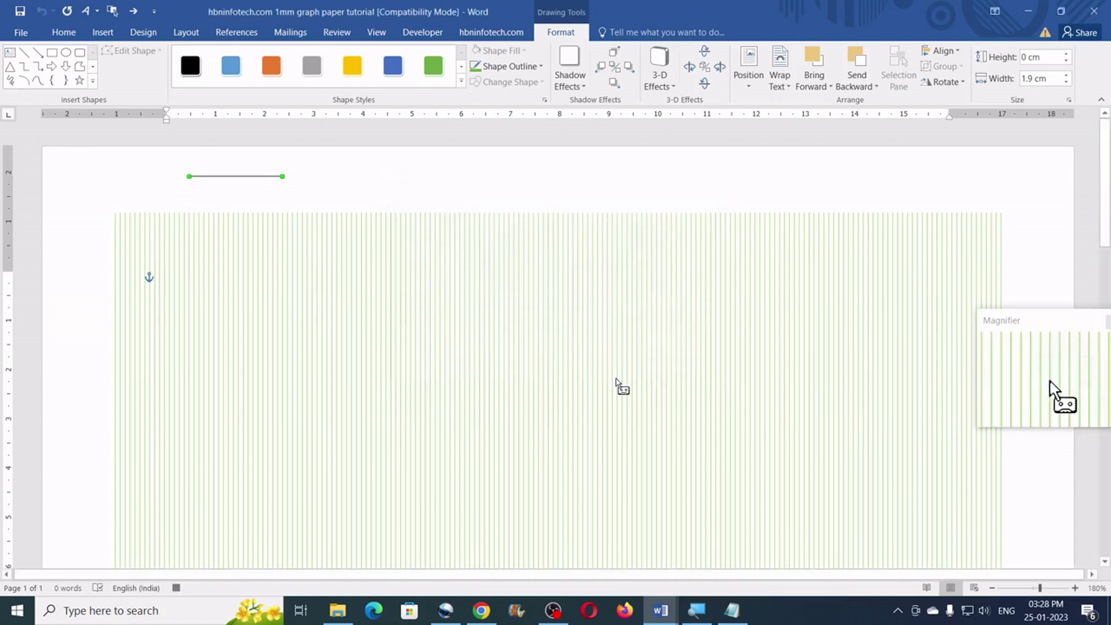
Record setting the short line's outline to Green, Accent 6 with a ¾ pt weight, and stop the macro recording.
{"action": "left_click", "coordinate": [538, 66]}
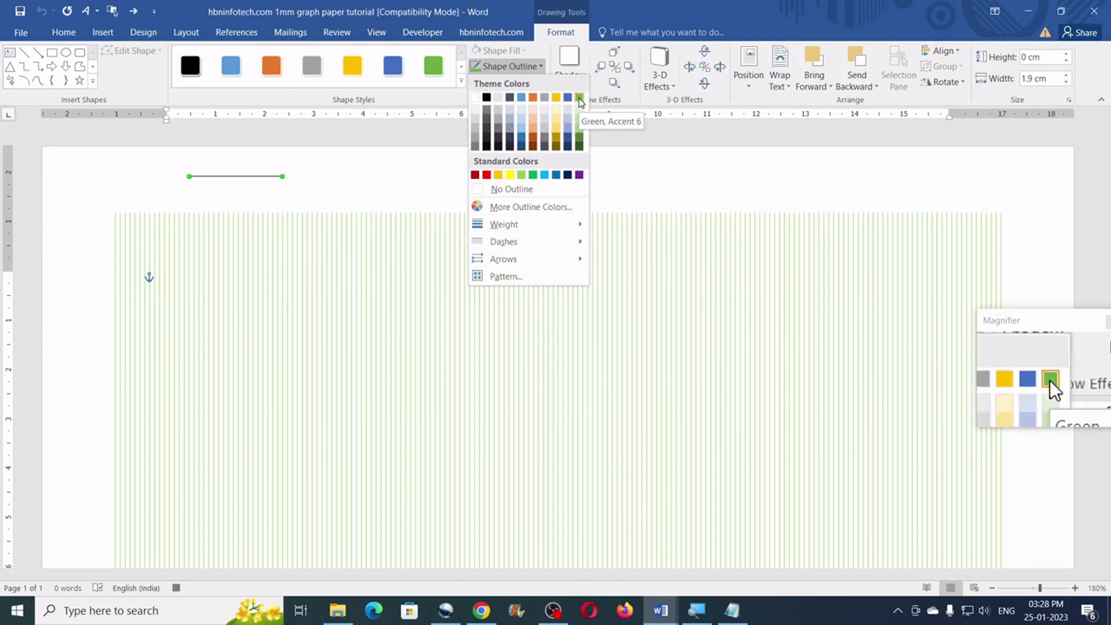
{"action": "left_click", "coordinate": [579, 97]}
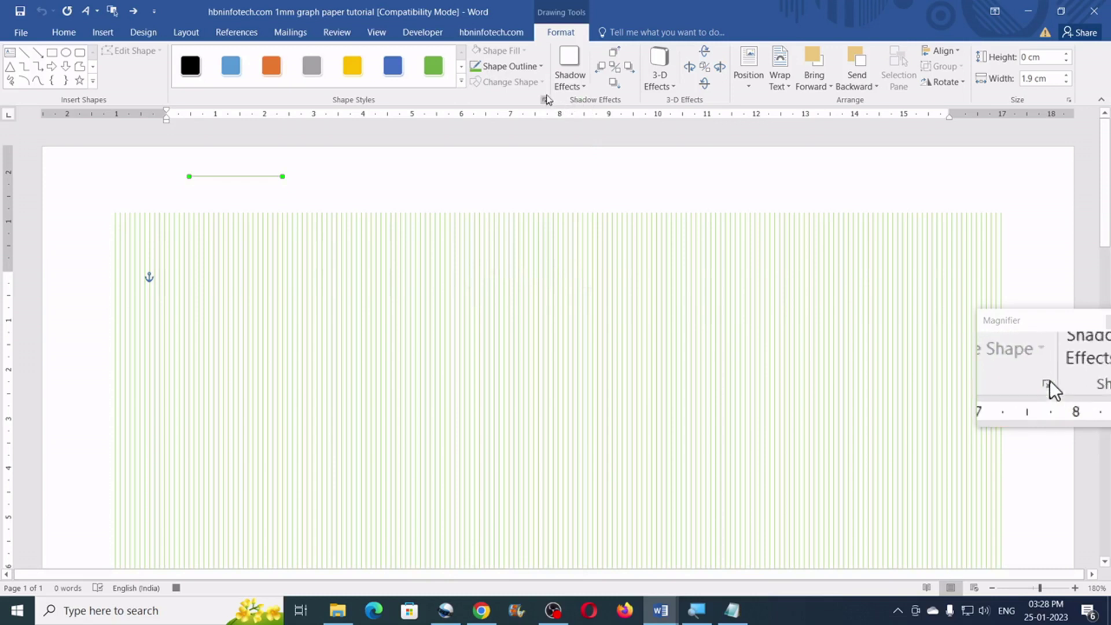
{"action": "left_click", "coordinate": [540, 68]}
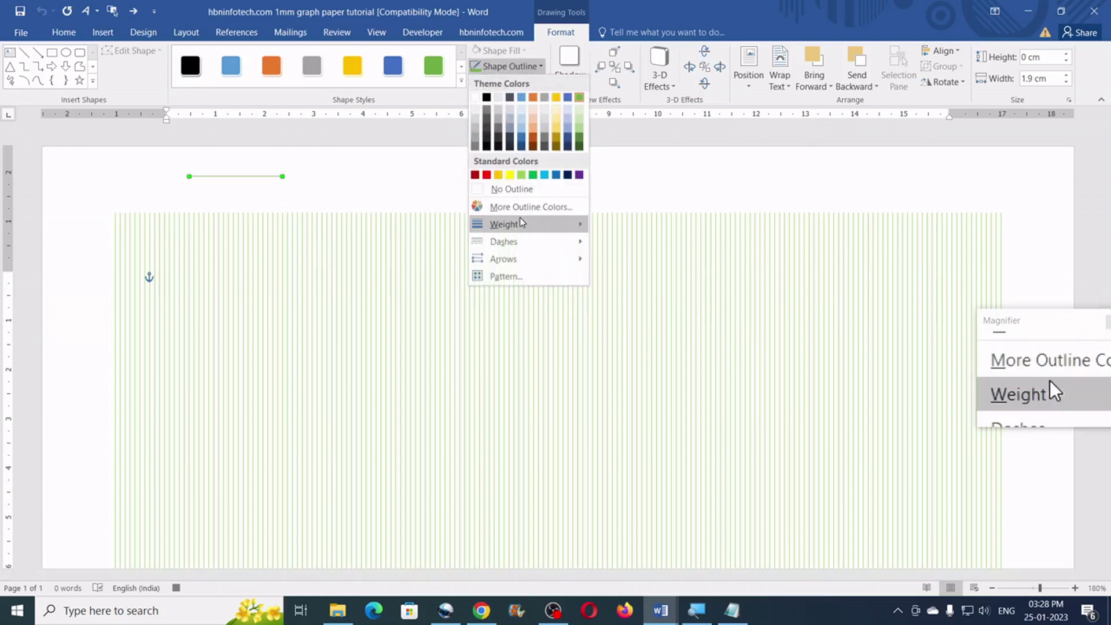
{"action": "mouse_move", "coordinate": [562, 223]}
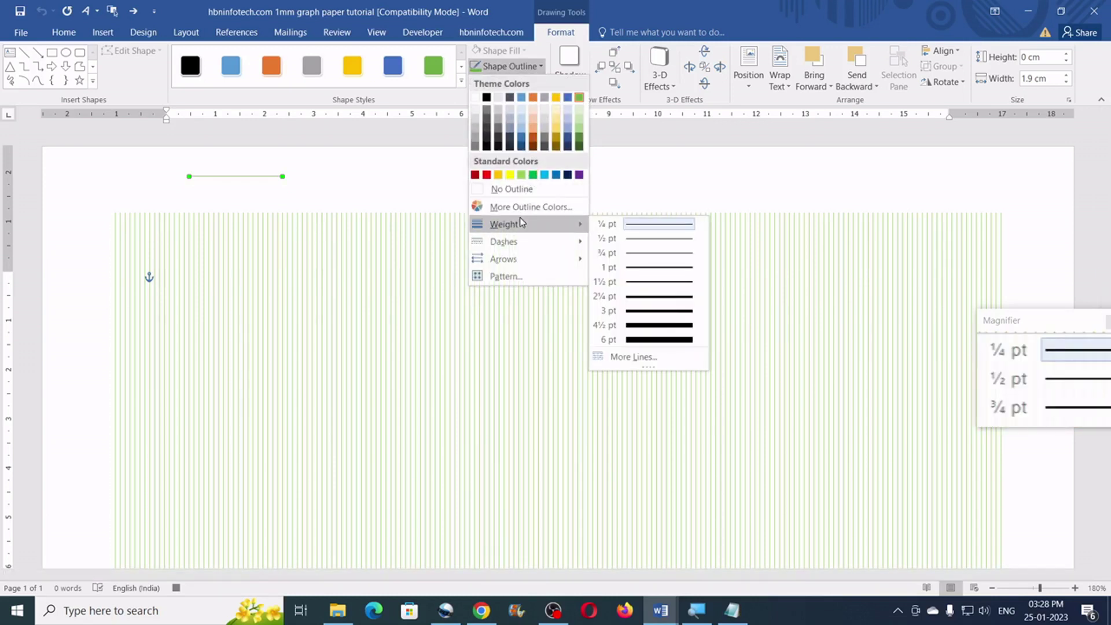
{"action": "left_click", "coordinate": [637, 253]}
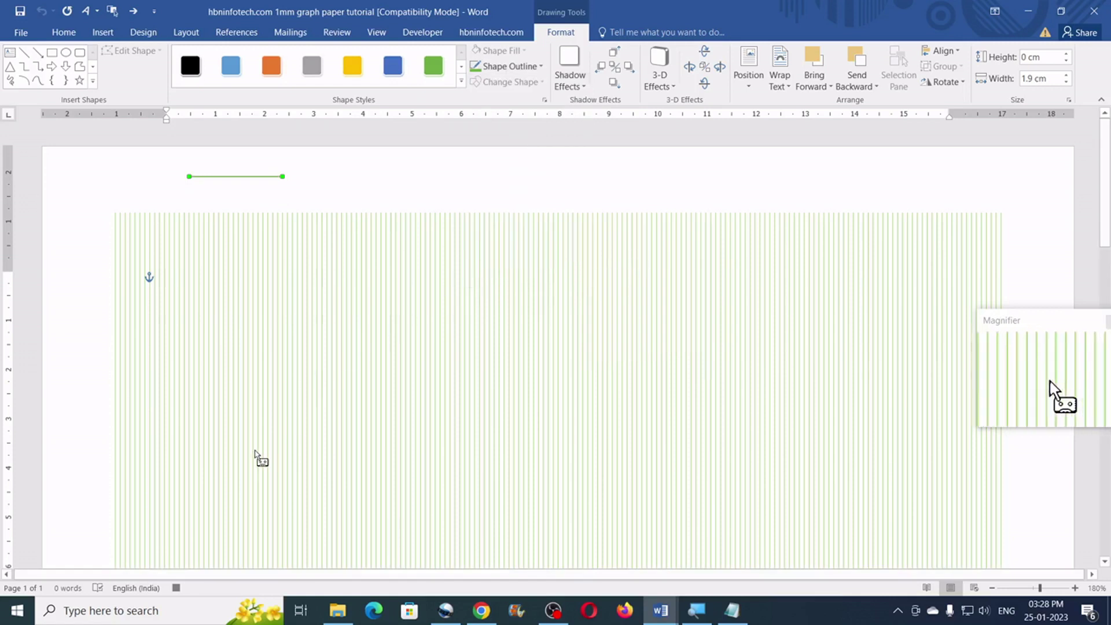
{"action": "left_click", "coordinate": [177, 588]}
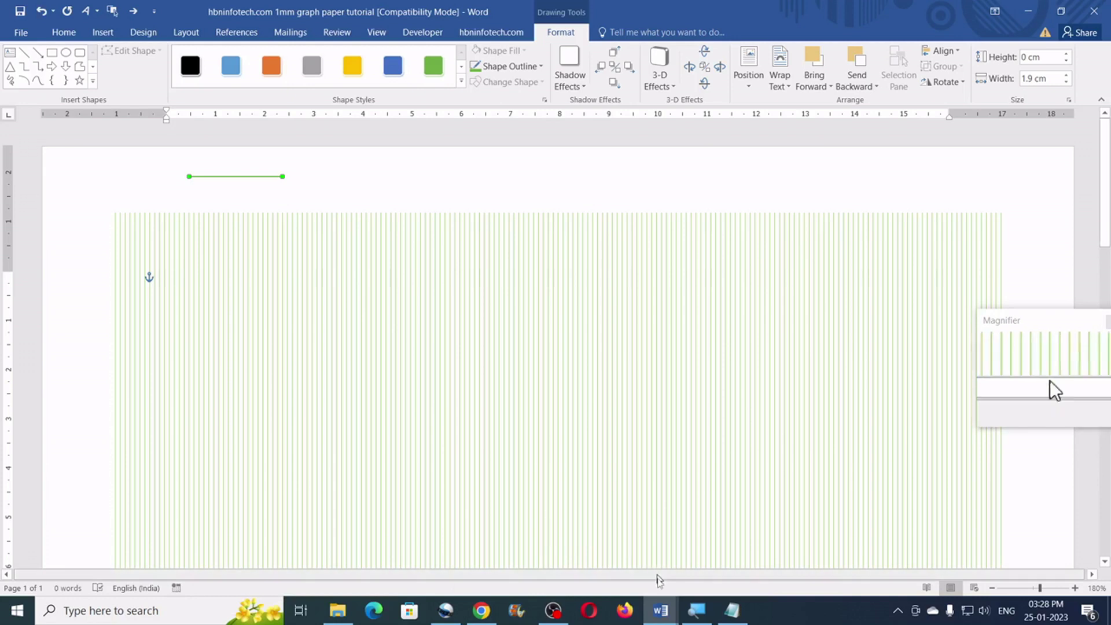
Switch to the Visual Basic editor and examine the line color, weight and visibility statements in the hbn_linethickness macro.
{"action": "mouse_move", "coordinate": [661, 616]}
{"action": "left_click", "coordinate": [584, 540]}
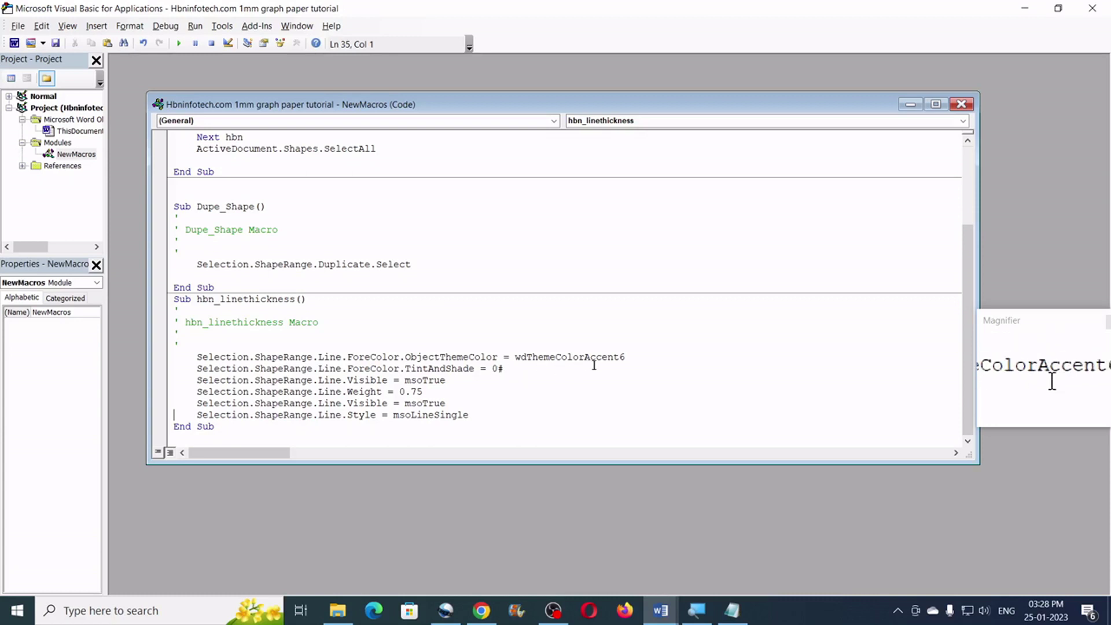
{"action": "left_click_drag", "start_coordinate": [627, 357], "coordinate": [199, 357]}
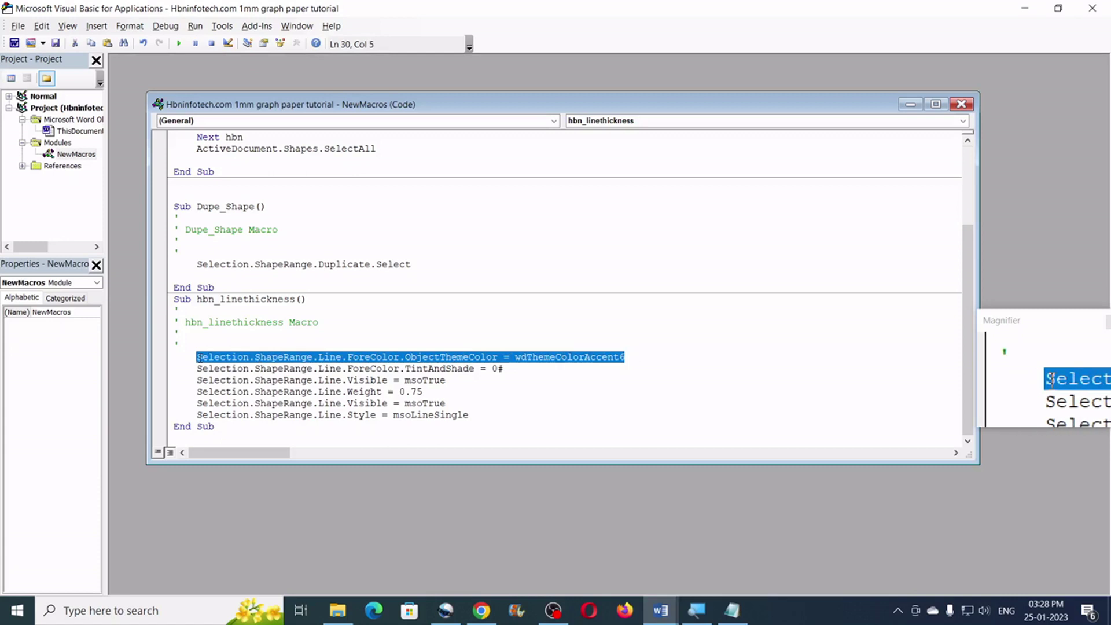
{"action": "left_click", "coordinate": [423, 391]}
{"action": "left_click_drag", "start_coordinate": [423, 392], "coordinate": [187, 394]}
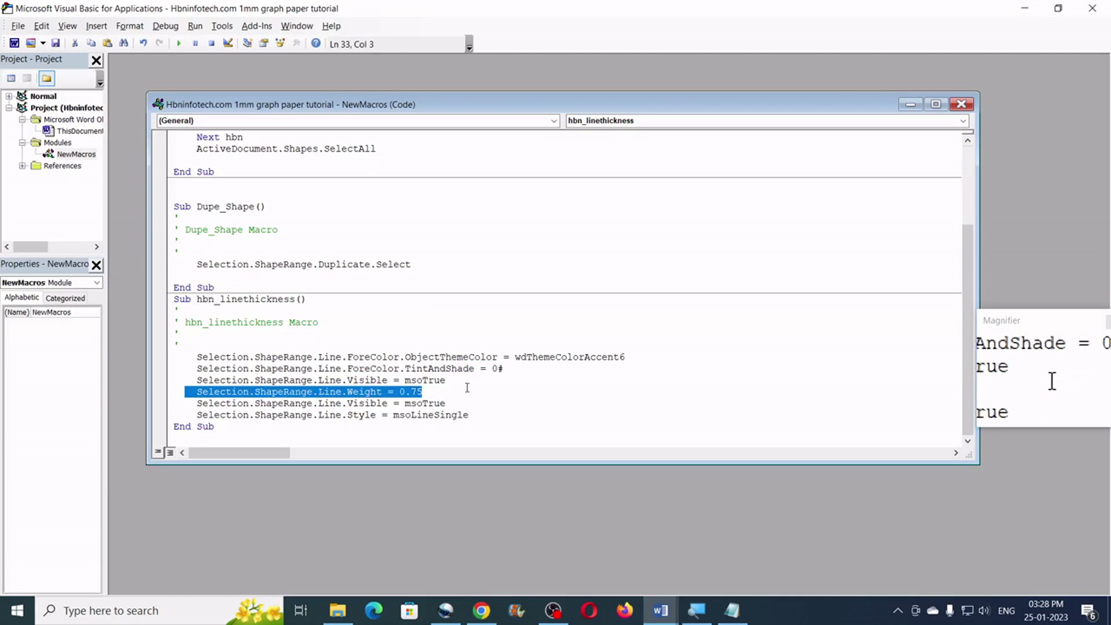
{"action": "left_click_drag", "start_coordinate": [450, 368], "coordinate": [347, 380]}
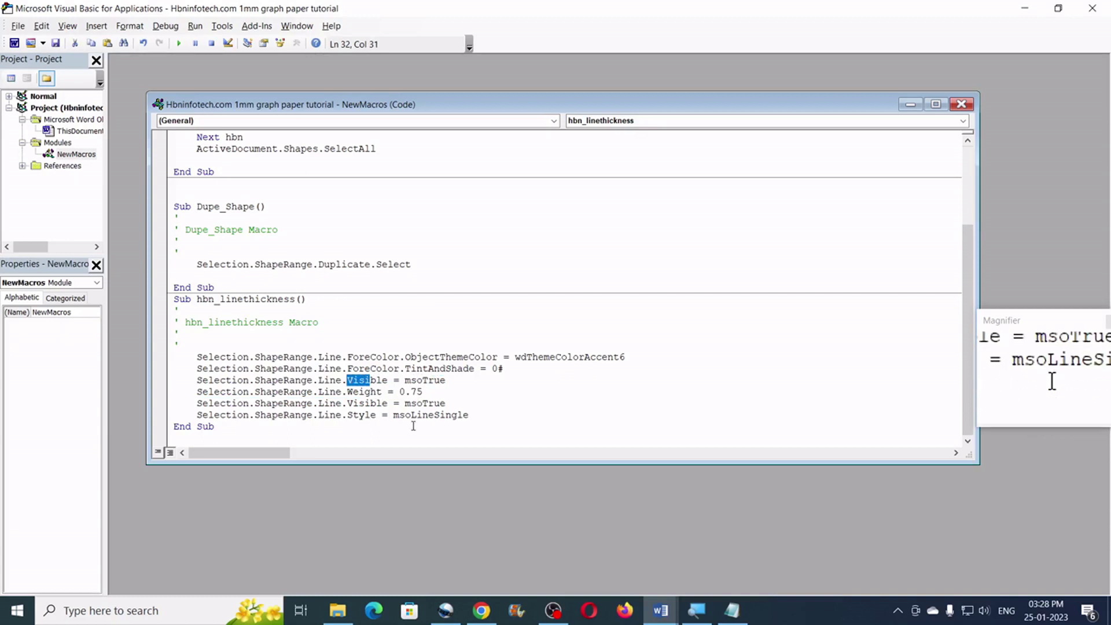
{"action": "left_click", "coordinate": [496, 404]}
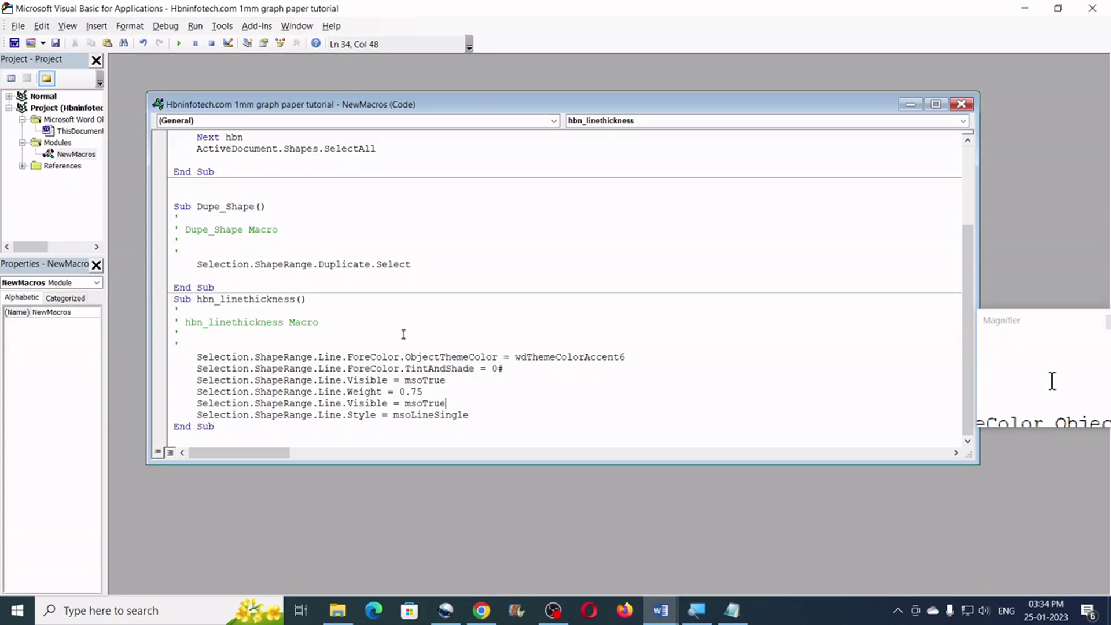
Duplicate the hbn_V_Line macro directly below the original and rename the copy hbn_V_Line_Every10th.
{"action": "scroll", "coordinate": [346, 259], "scroll_direction": "up", "scroll_amount": 3}
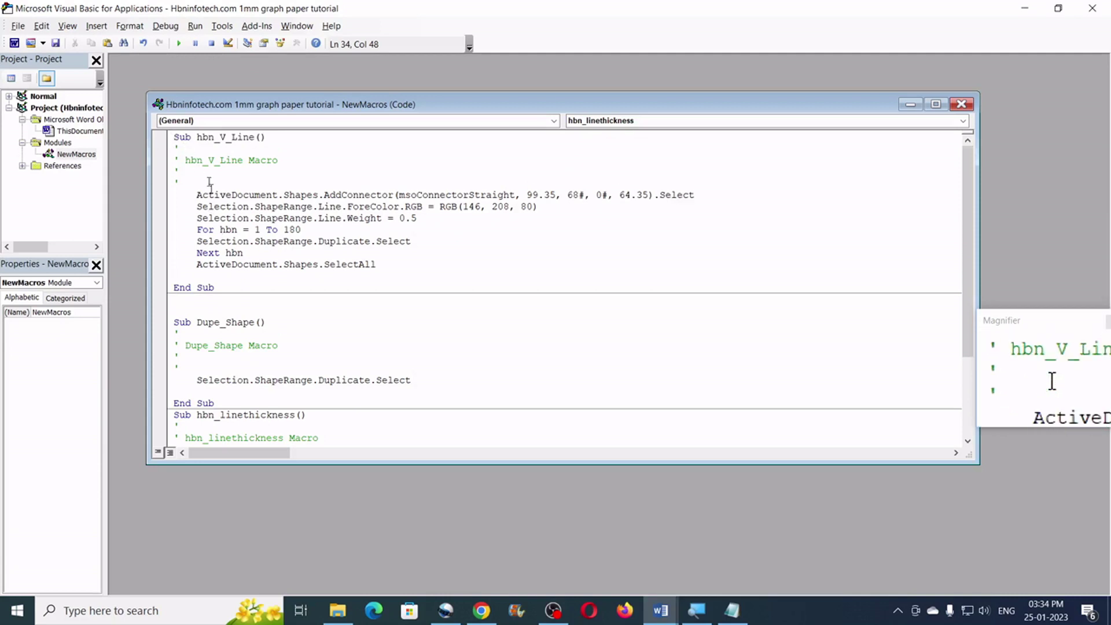
{"action": "left_click_drag", "start_coordinate": [174, 138], "coordinate": [225, 288]}
{"action": "key", "text": "ctrl+c"}
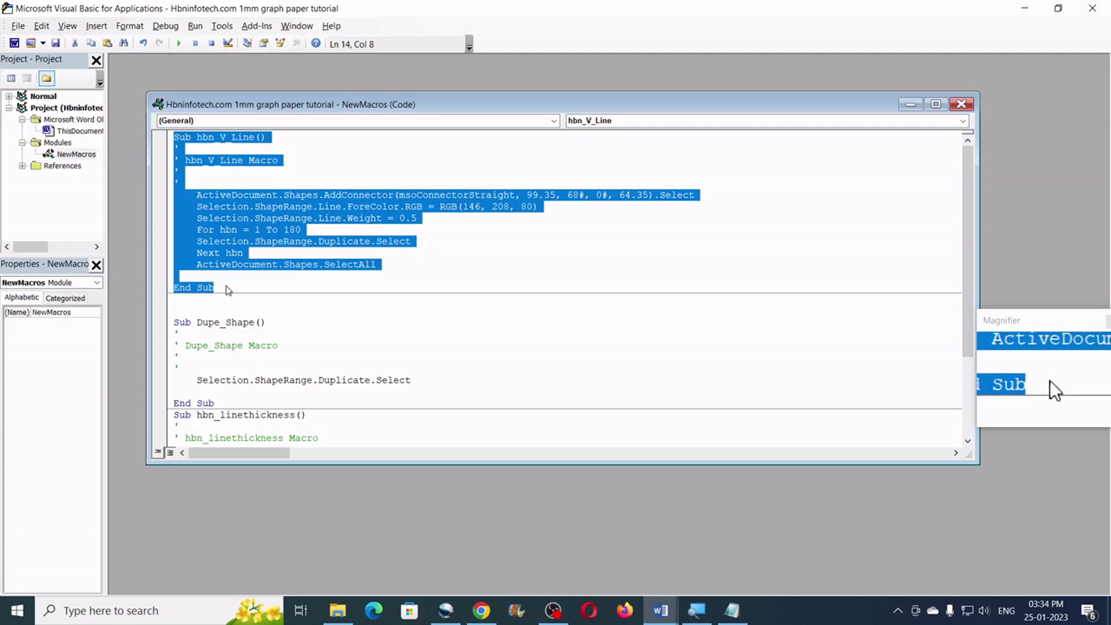
{"action": "left_click", "coordinate": [212, 306]}
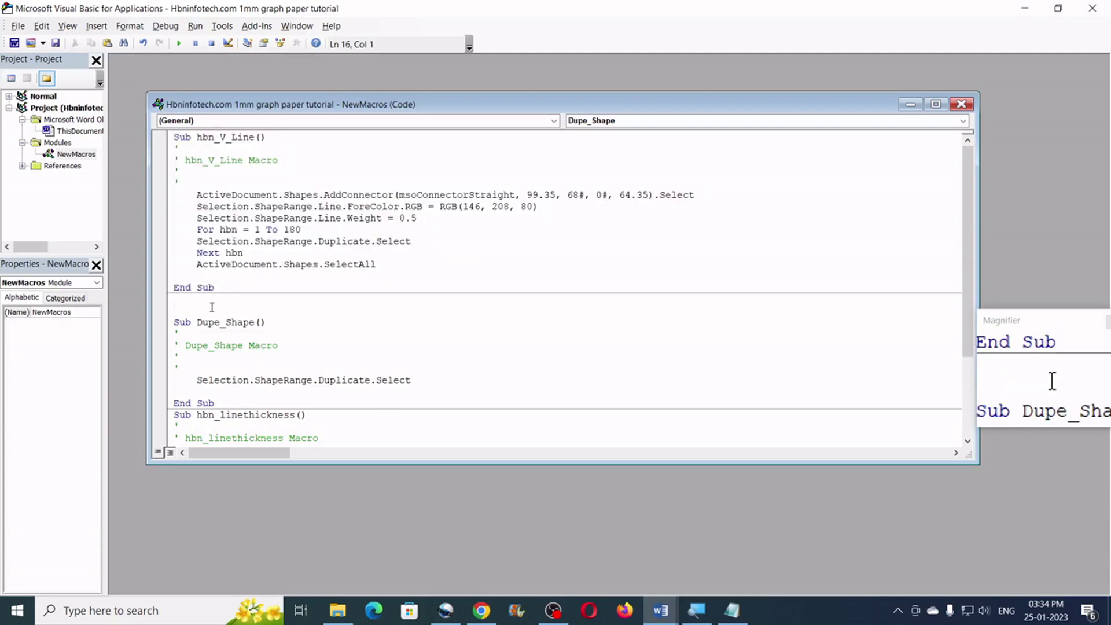
{"action": "key", "text": "Return"}
{"action": "left_click", "coordinate": [173, 310]}
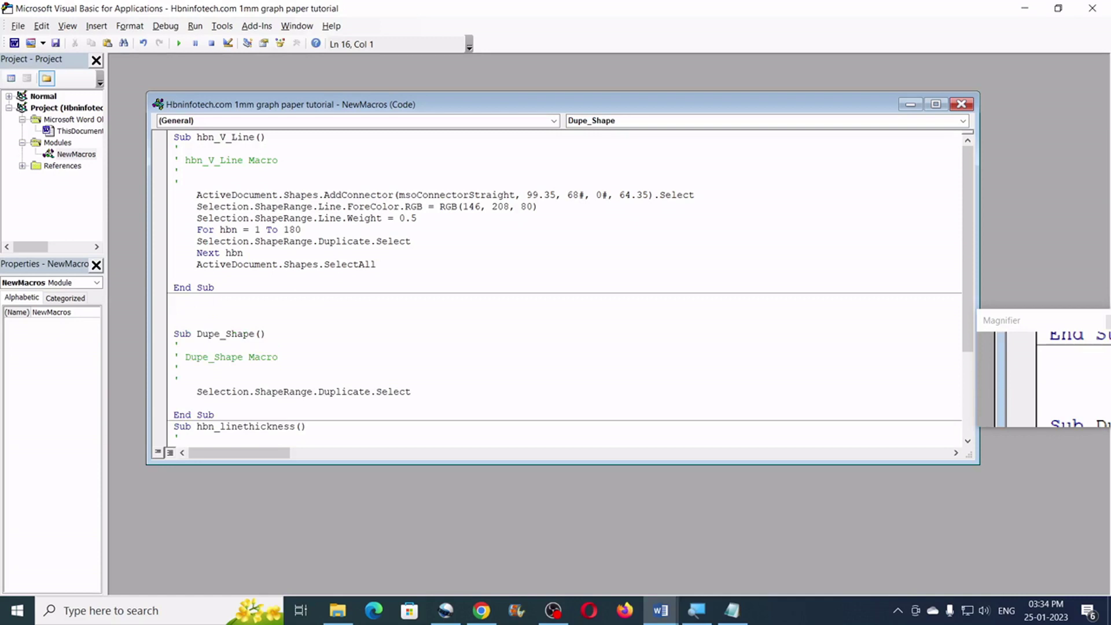
{"action": "key", "text": "ctrl+v"}
{"action": "scroll", "coordinate": [253, 161], "scroll_direction": "up", "scroll_amount": 1}
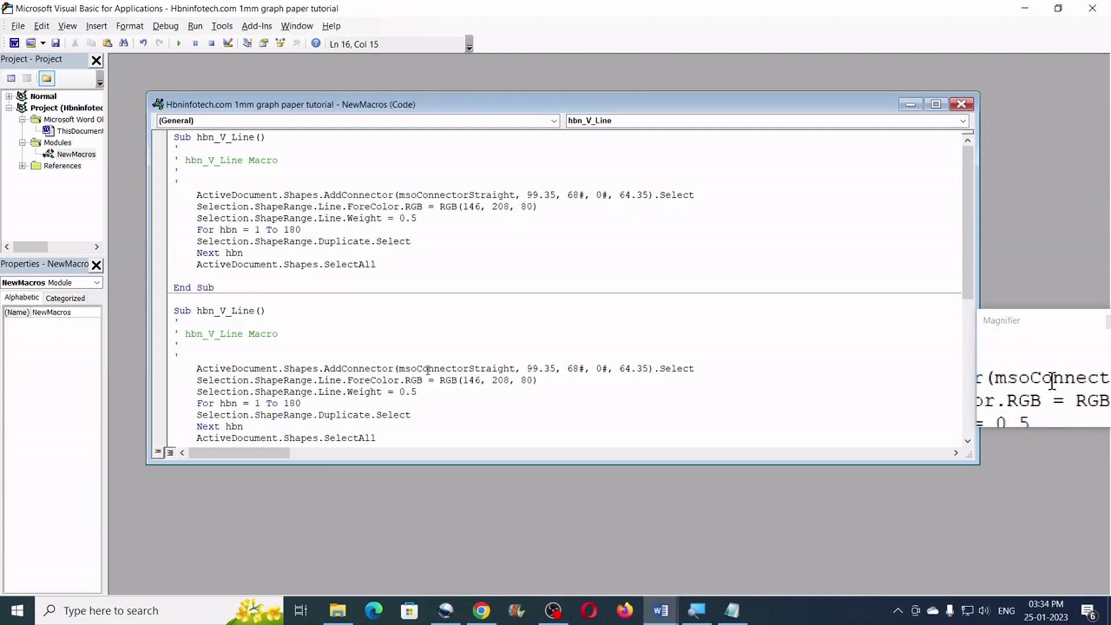
{"action": "type", "text": "_Every10th"}
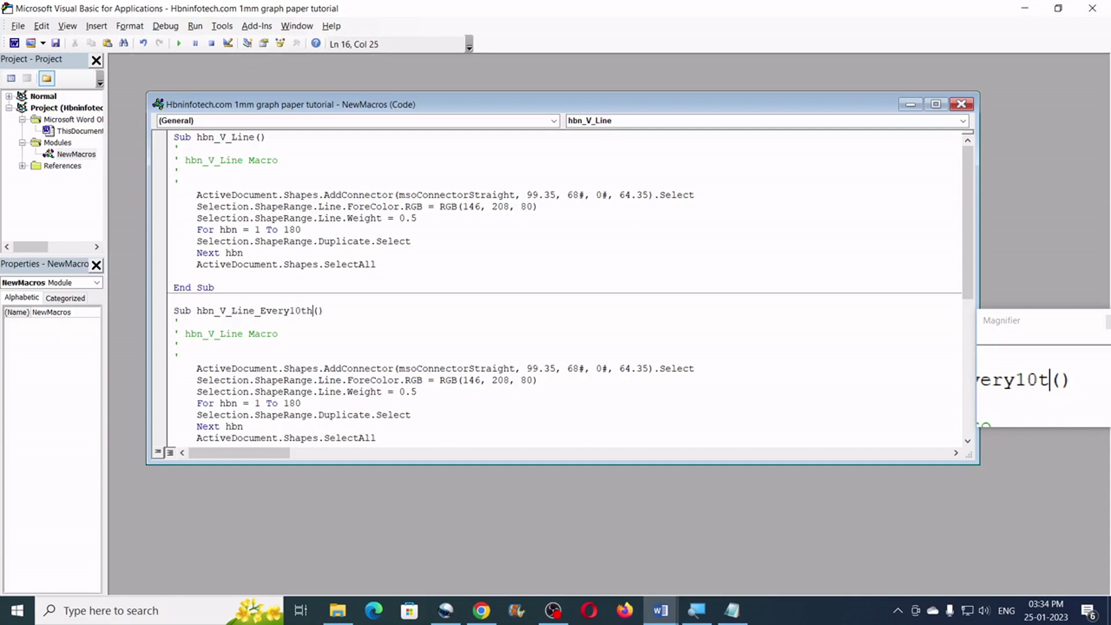
Delete the AddConnector, ForeColor.RGB and Line.Weight statements above the loop in the hbn_V_Line_Every10th macro.
{"action": "left_click", "coordinate": [354, 333]}
{"action": "scroll", "coordinate": [399, 347], "scroll_direction": "down", "scroll_amount": 1}
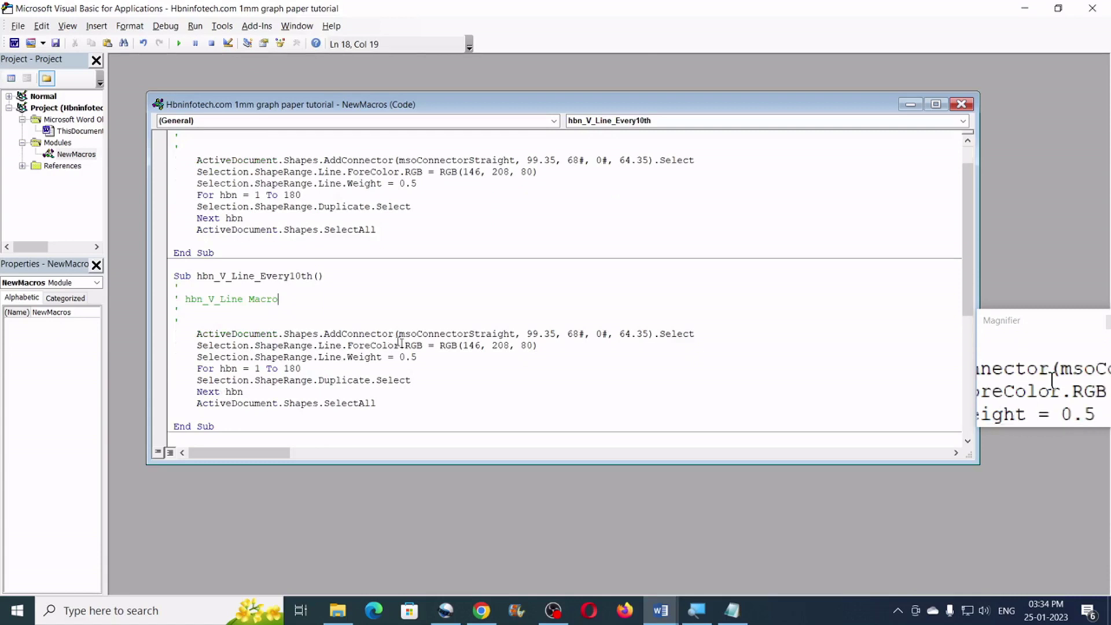
{"action": "left_click_drag", "start_coordinate": [444, 358], "coordinate": [261, 322]}
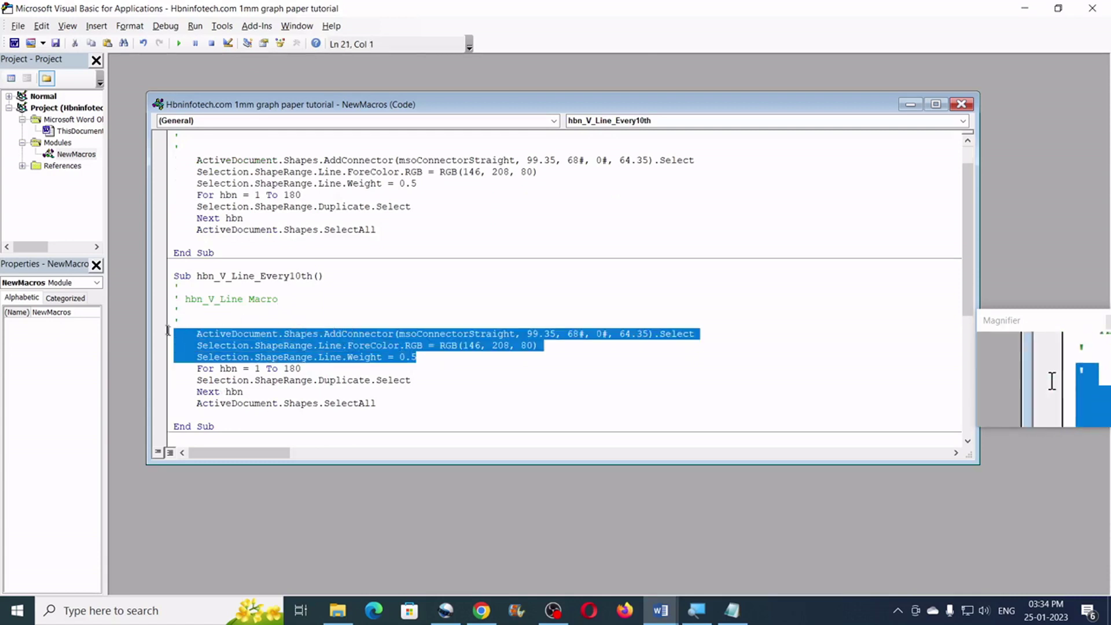
{"action": "left_click_drag", "start_coordinate": [161, 323], "coordinate": [175, 335]}
{"action": "key", "text": "Delete"}
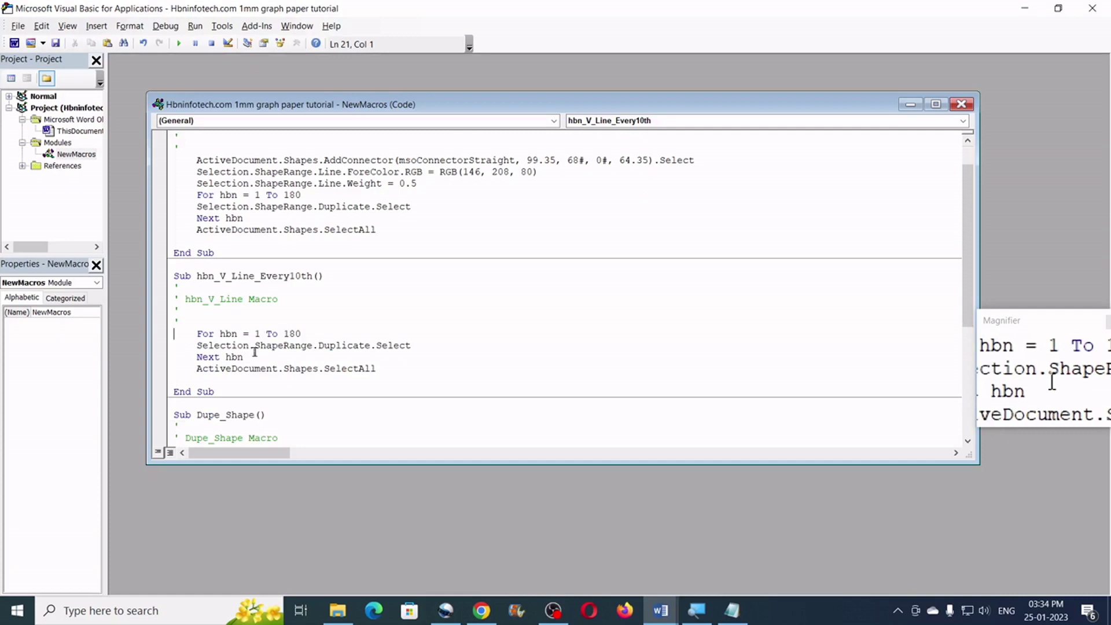
Add Step 10 to the For hbn = 1 To 180 loop in the hbn_V_Line_Every10th macro.
{"action": "left_click", "coordinate": [314, 334]}
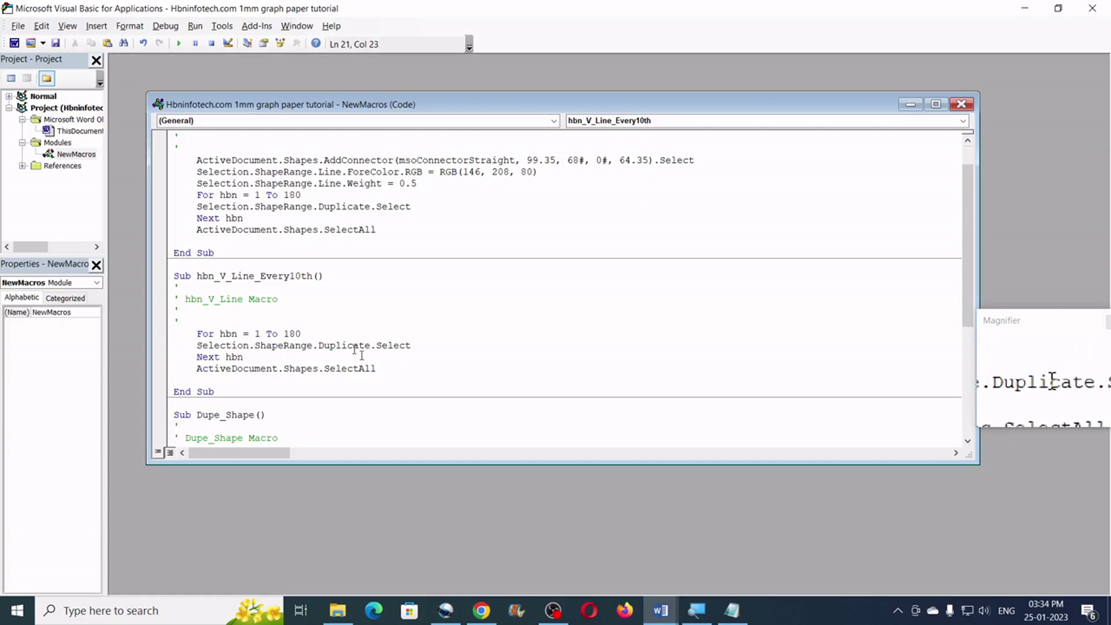
{"action": "scroll", "coordinate": [410, 348], "scroll_direction": "down", "scroll_amount": 3}
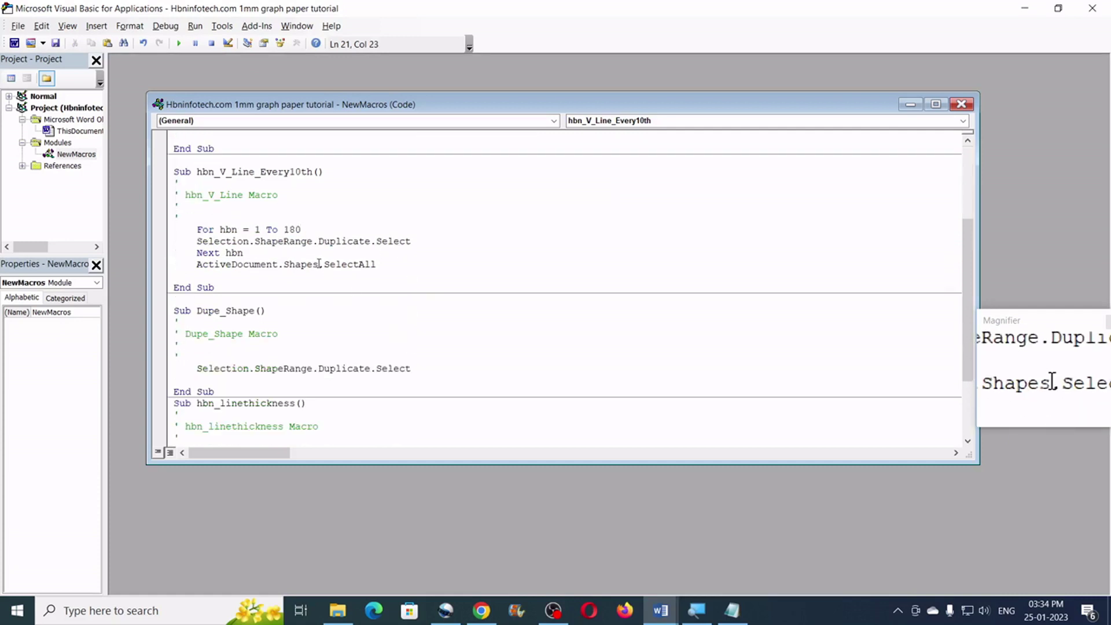
{"action": "scroll", "coordinate": [317, 271], "scroll_direction": "up", "scroll_amount": 1}
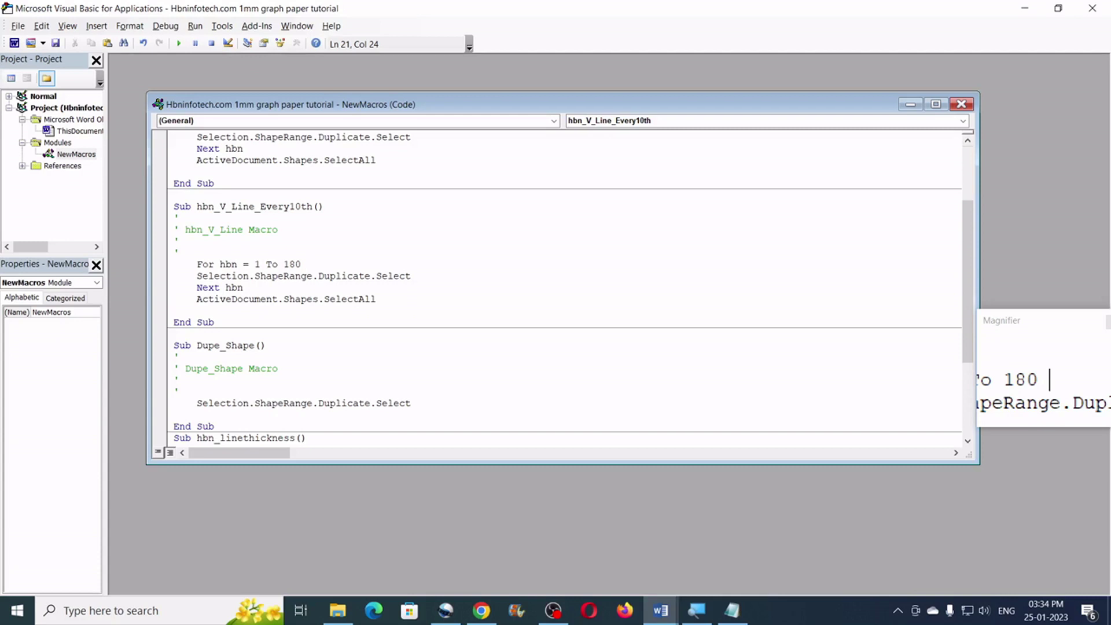
{"action": "type", "text": "tep 10"}
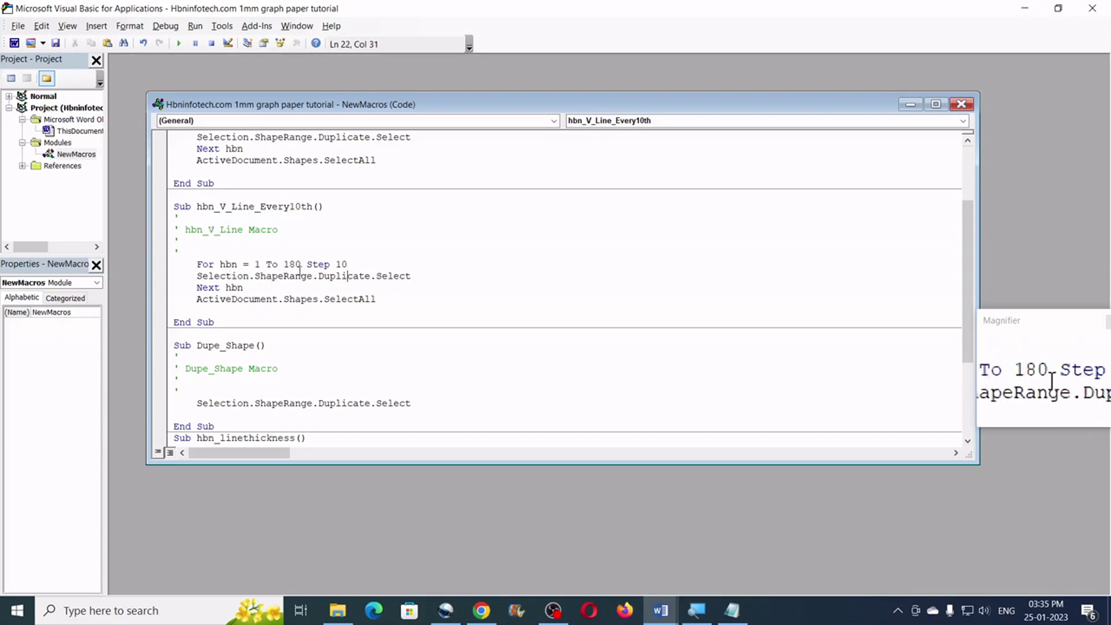
Replace the Duplicate.Select statement in the Every10th loop with the ObjectThemeColor = wdThemeColorAccent6 statement copied from hbn_linethickness.
{"action": "left_click_drag", "start_coordinate": [196, 276], "coordinate": [411, 271]}
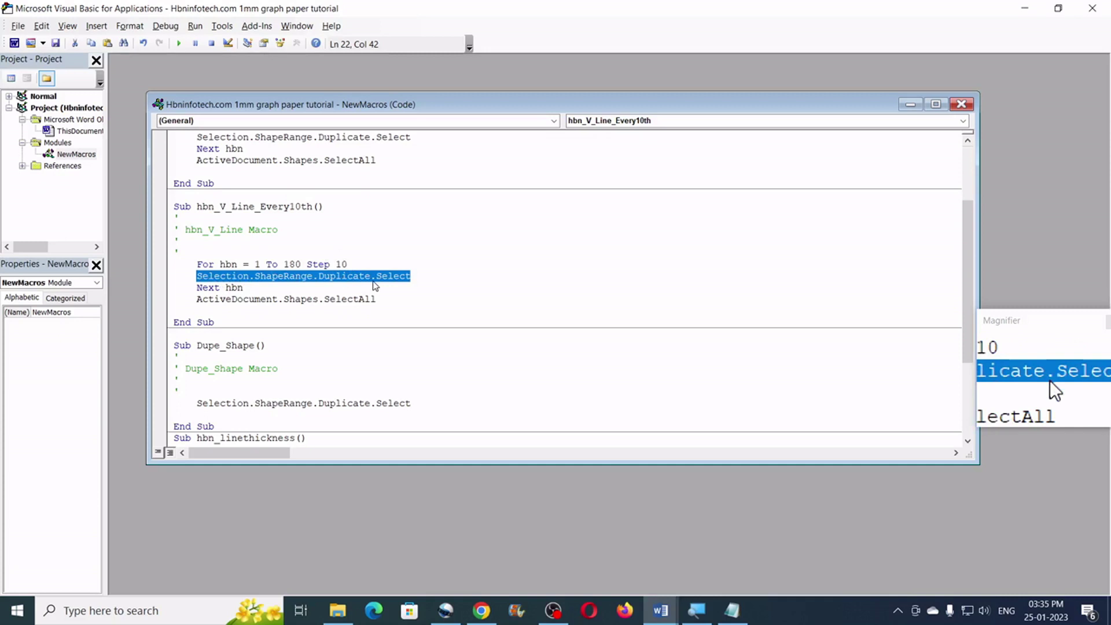
{"action": "key", "text": "Delete"}
{"action": "scroll", "coordinate": [356, 288], "scroll_direction": "down", "scroll_amount": 4}
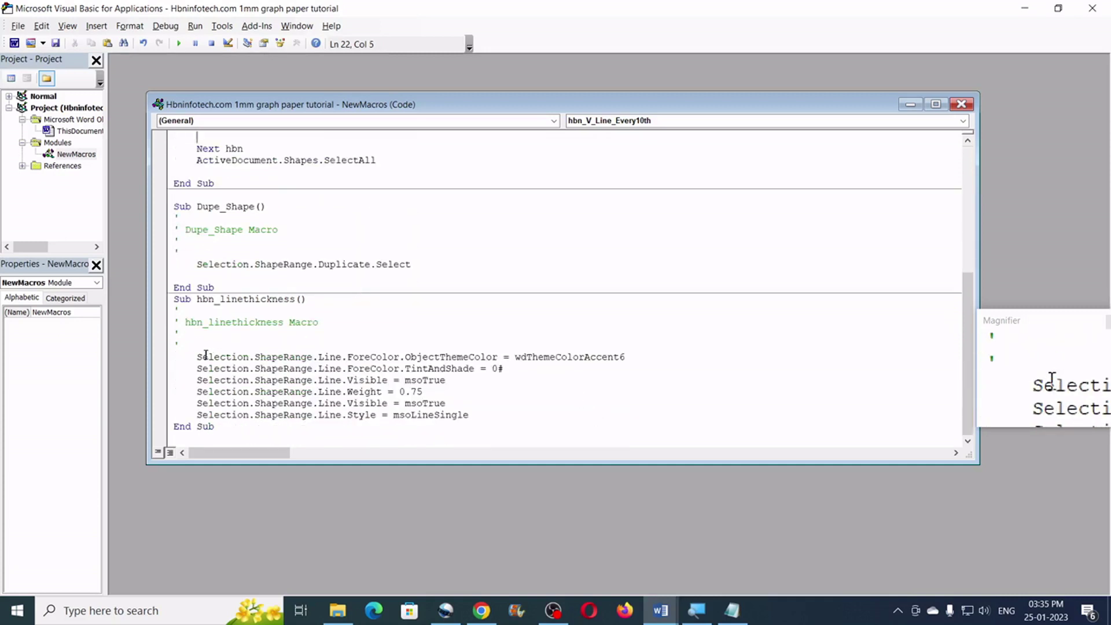
{"action": "left_click_drag", "start_coordinate": [196, 357], "coordinate": [638, 360]}
{"action": "key", "text": "ctrl+c"}
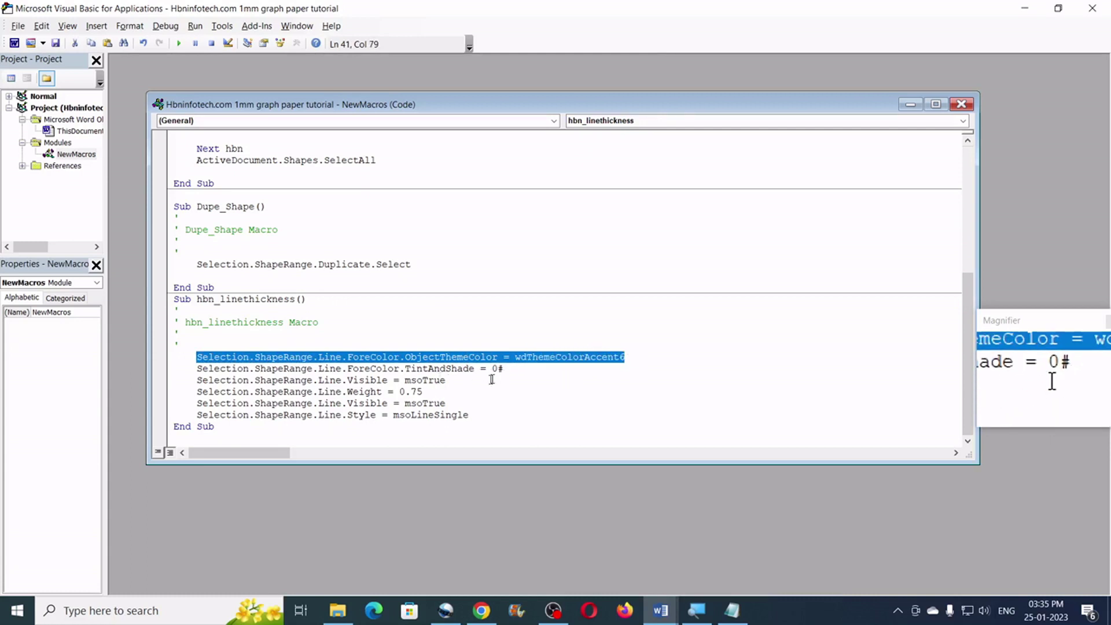
{"action": "scroll", "coordinate": [421, 353], "scroll_direction": "up", "scroll_amount": 4}
{"action": "scroll", "coordinate": [422, 353], "scroll_direction": "down", "scroll_amount": 4}
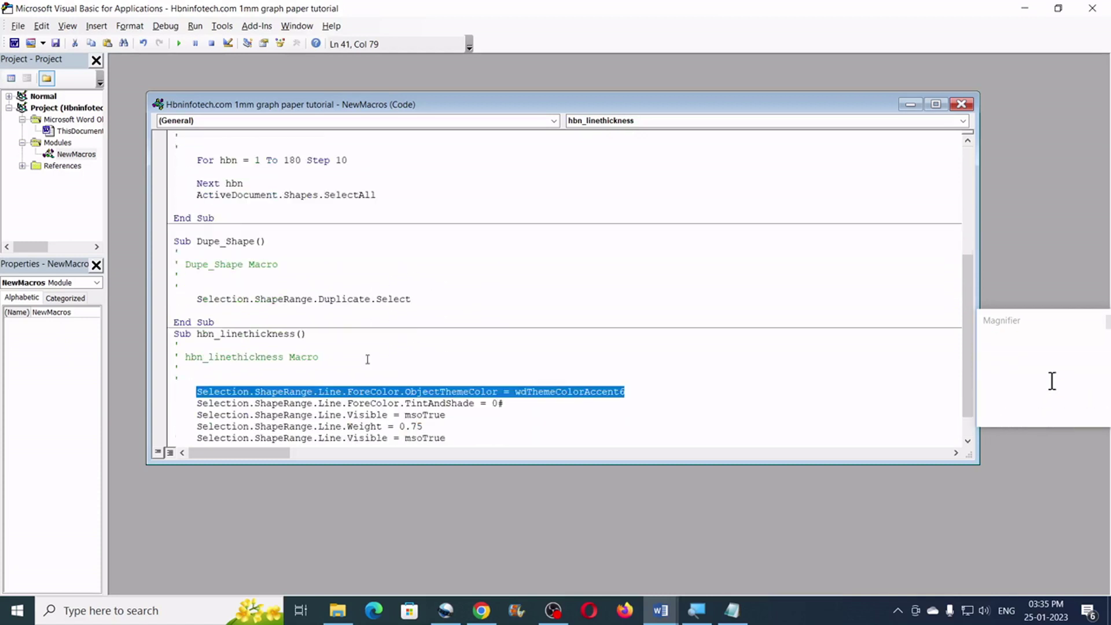
{"action": "scroll", "coordinate": [399, 365], "scroll_direction": "up", "scroll_amount": 2}
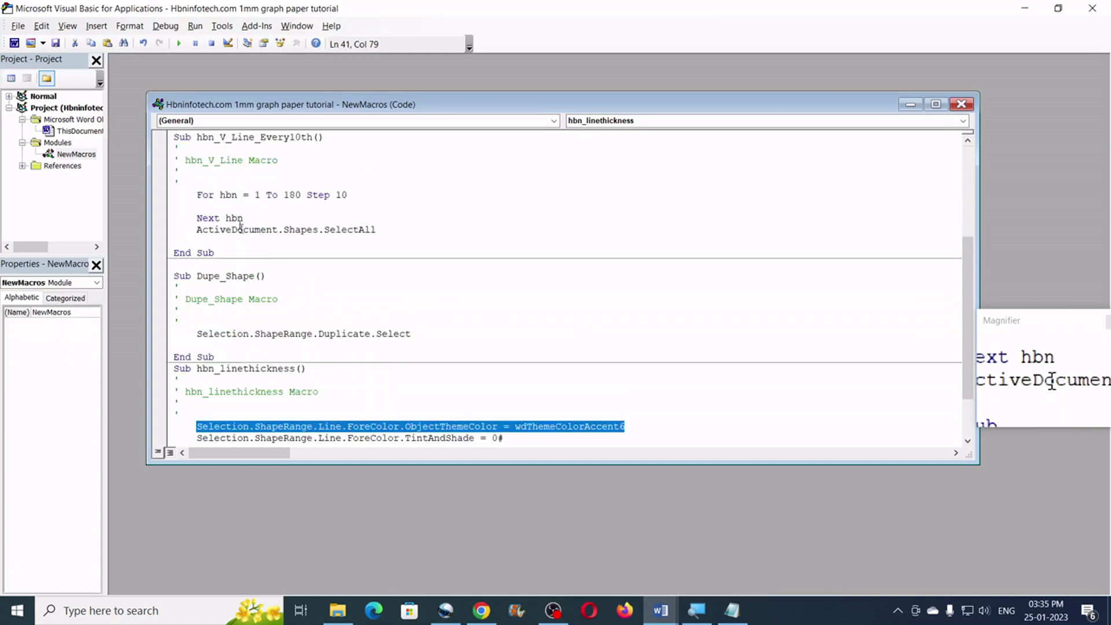
{"action": "left_click", "coordinate": [233, 205]}
{"action": "key", "text": "ctrl+v"}
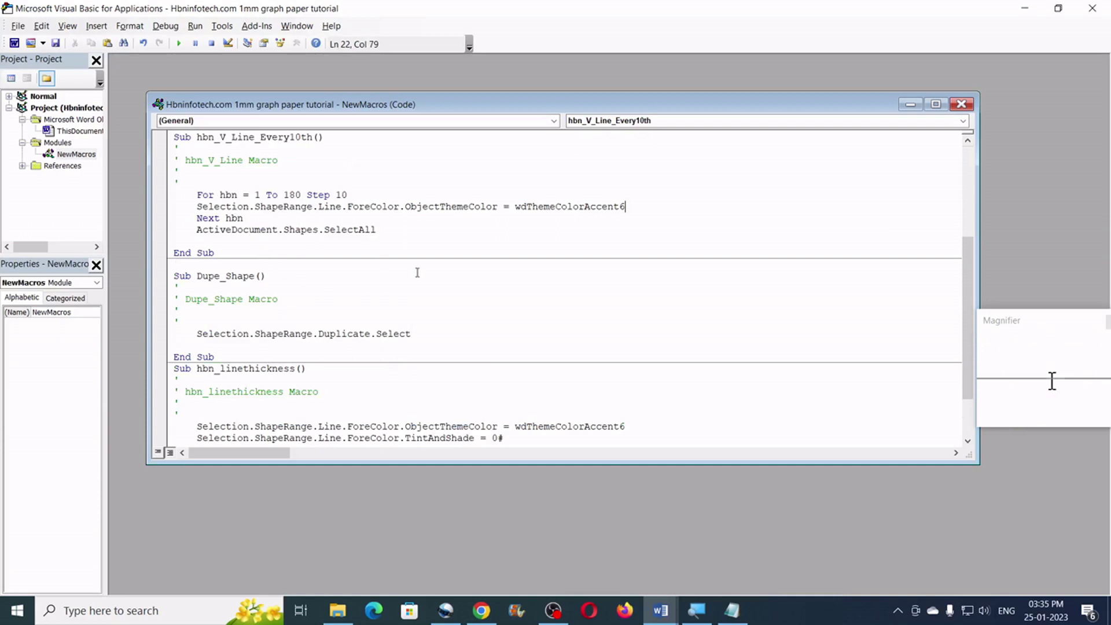
Copy the Selection.ShapeRange.Line.Weight = 0.75 statement from hbn_linethickness to below the color statement in the Every10th loop.
{"action": "scroll", "coordinate": [495, 327], "scroll_direction": "down", "scroll_amount": 2}
{"action": "left_click_drag", "start_coordinate": [427, 392], "coordinate": [195, 392]}
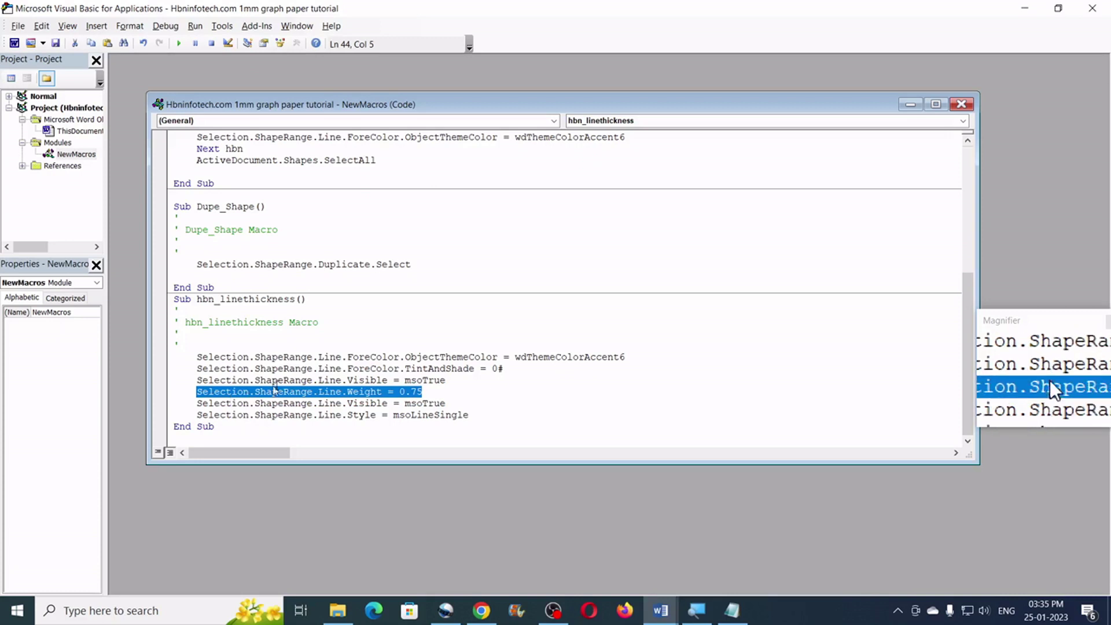
{"action": "scroll", "coordinate": [351, 366], "scroll_direction": "up", "scroll_amount": 3}
{"action": "left_click", "coordinate": [639, 241]}
{"action": "key", "text": "Return"}
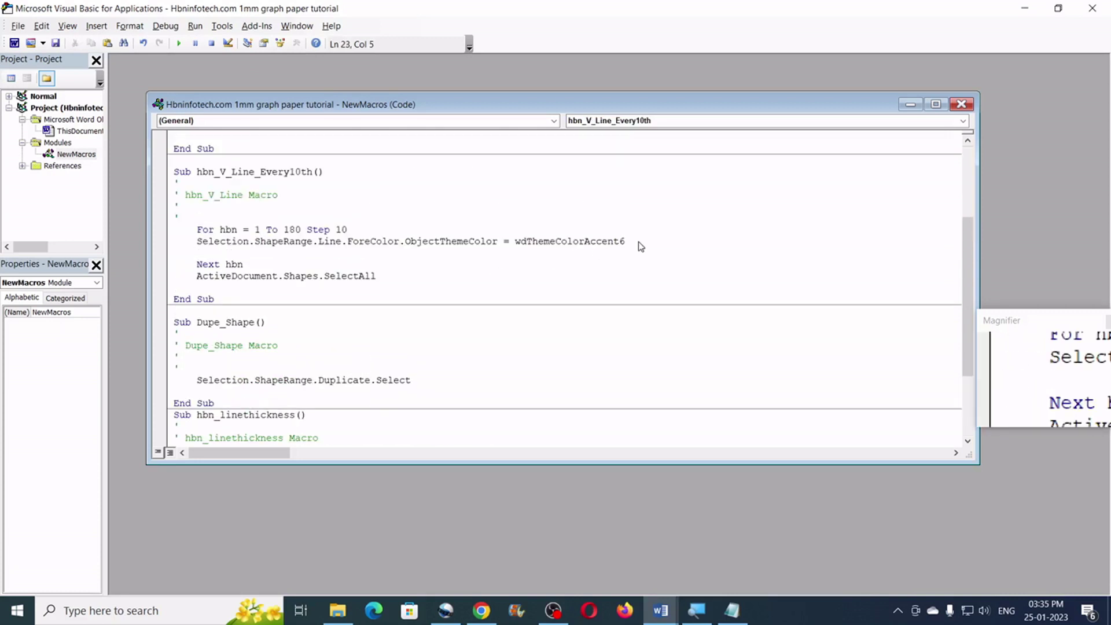
{"action": "type", "text": "Selection.ShapeRange.Line.Weight = 0.75"}
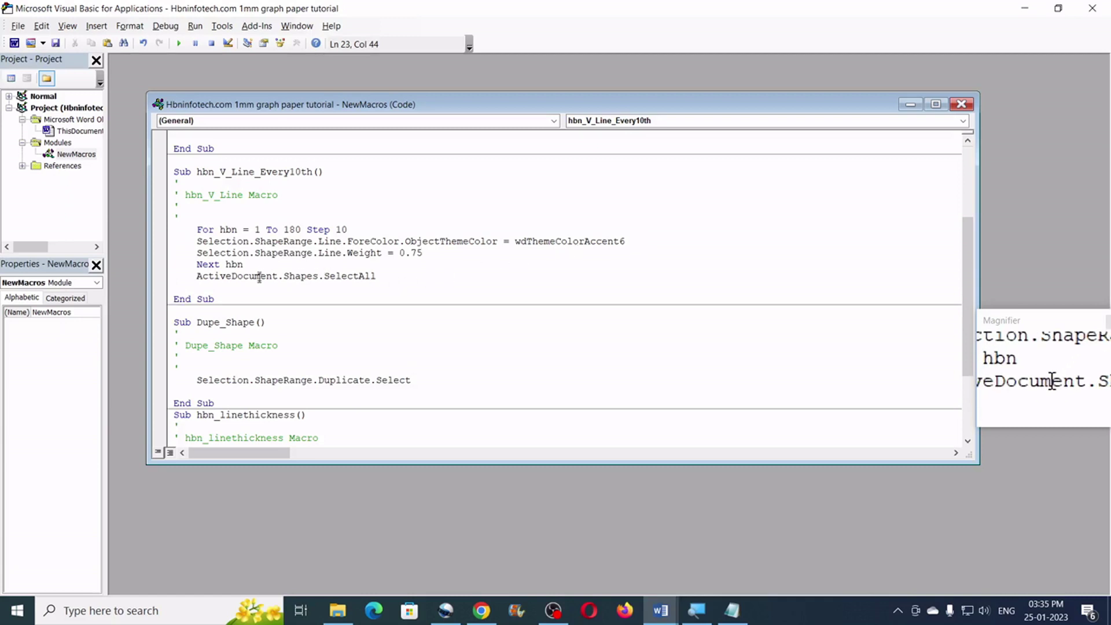
{"action": "left_click_drag", "start_coordinate": [192, 277], "coordinate": [369, 279]}
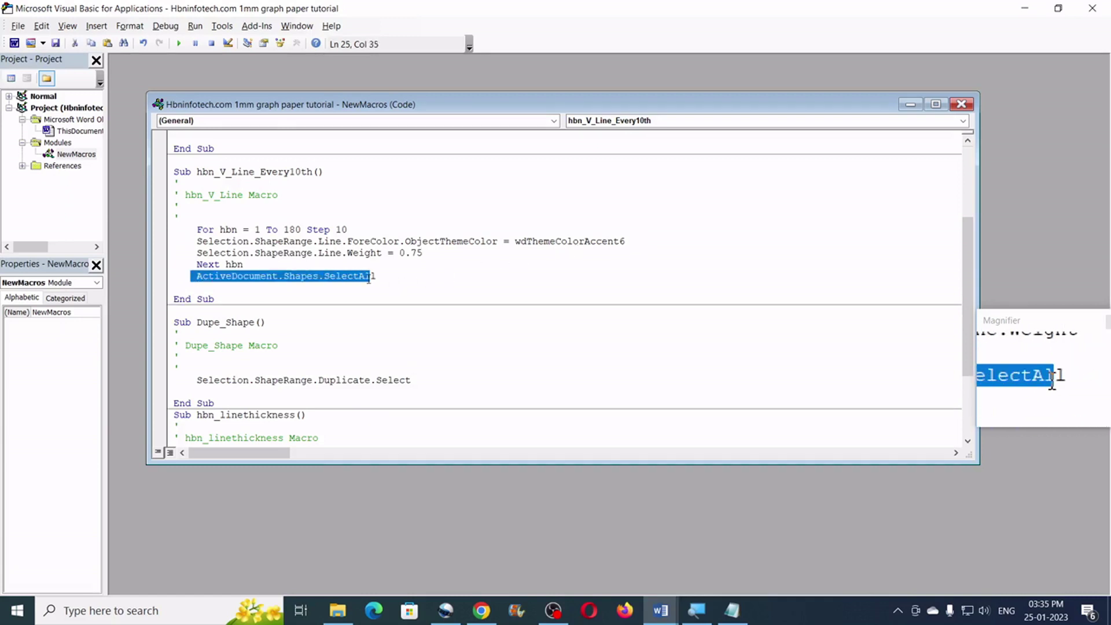
{"action": "left_click", "coordinate": [378, 277]}
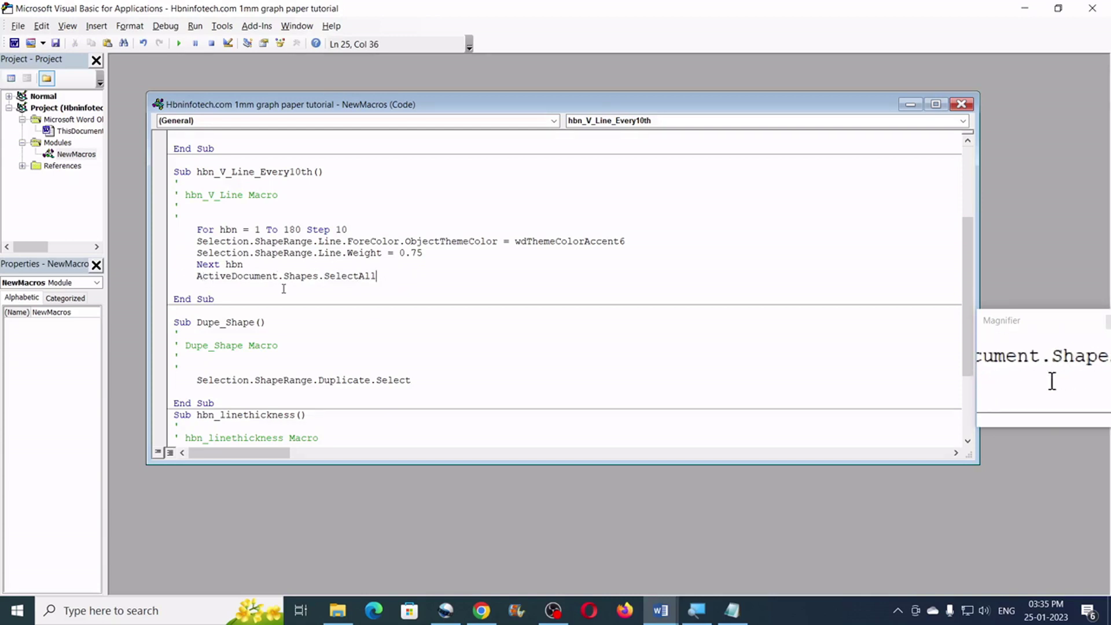
{"action": "left_click_drag", "start_coordinate": [382, 276], "coordinate": [186, 277]}
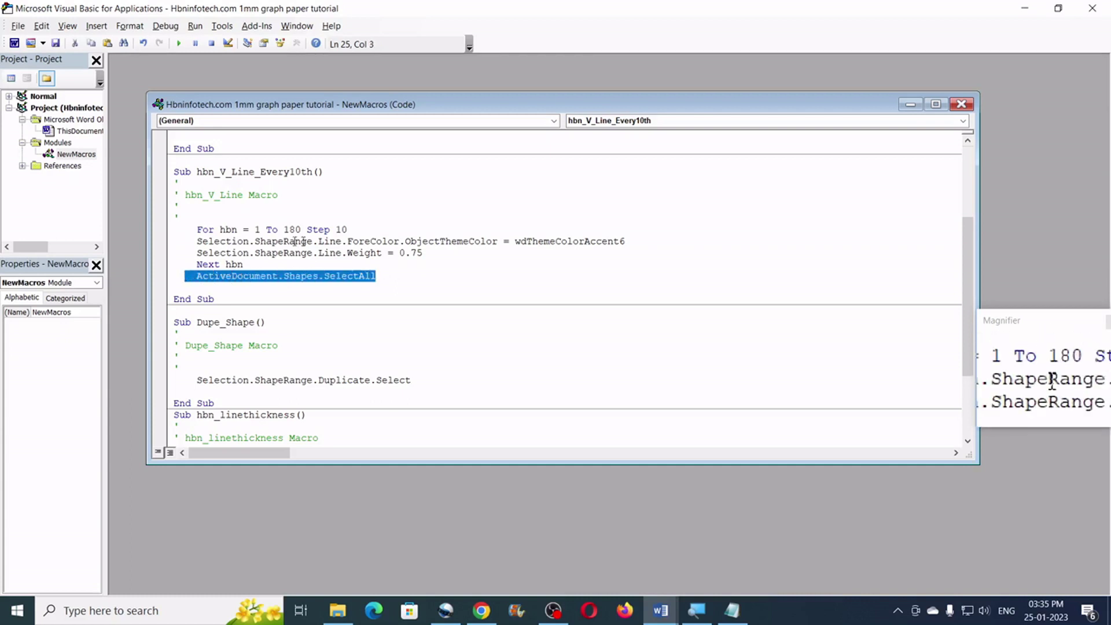
{"action": "left_click", "coordinate": [313, 241]}
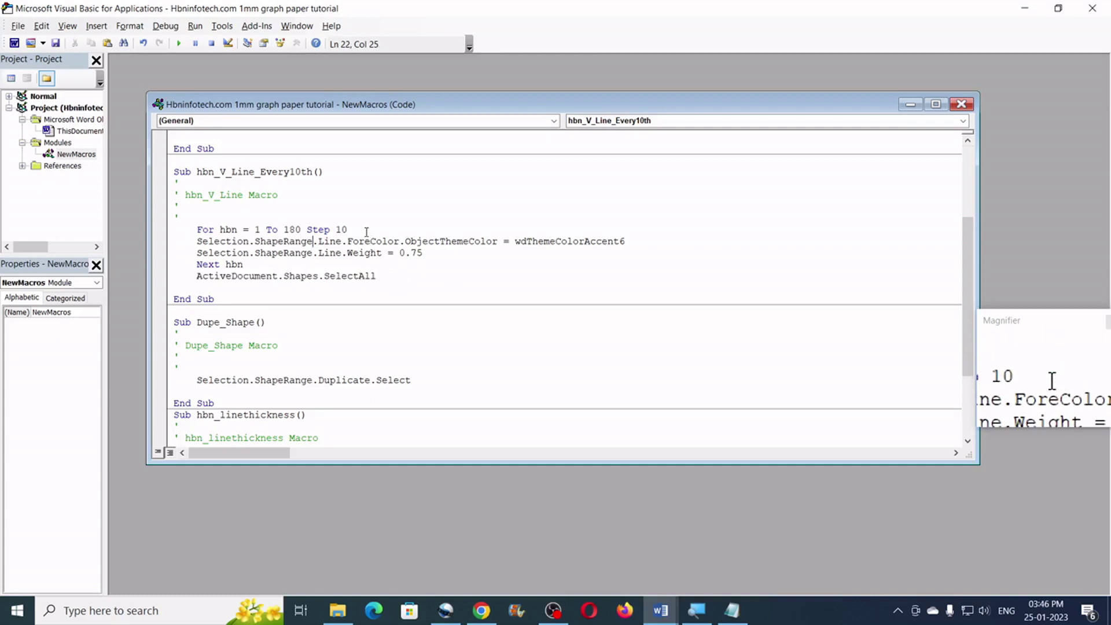
Insert the statement ActiveDocument.Shapes.Item(hbn).Select as the first line inside the For loop of the hbn_V_Line_Every10th macro.
{"action": "left_click", "coordinate": [366, 231]}
{"action": "key", "text": "Return"}
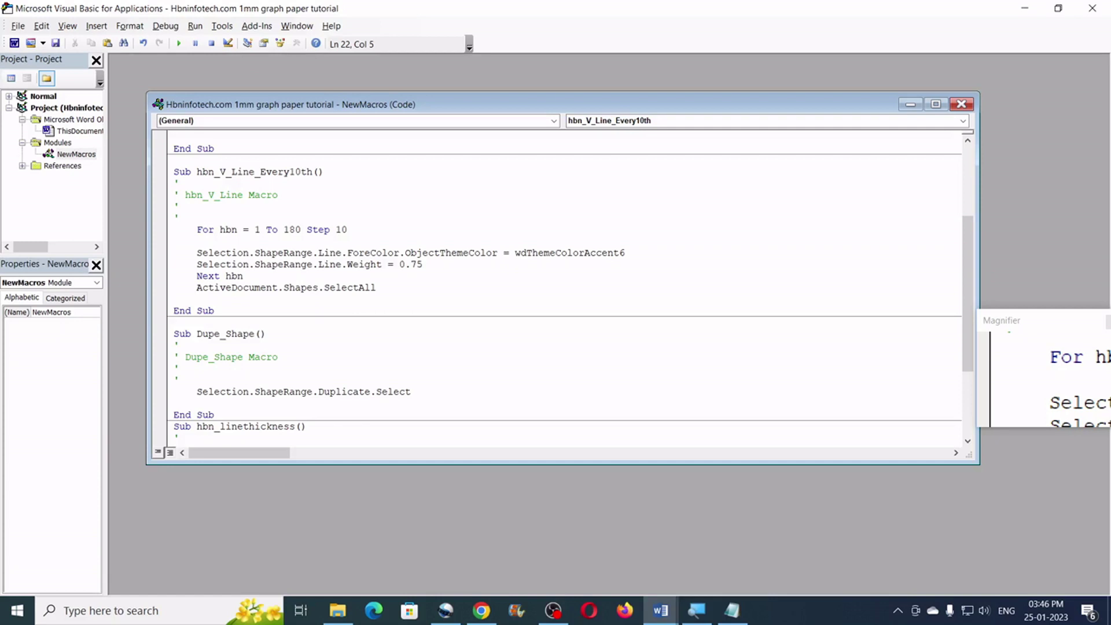
{"action": "type", "text": "a"}
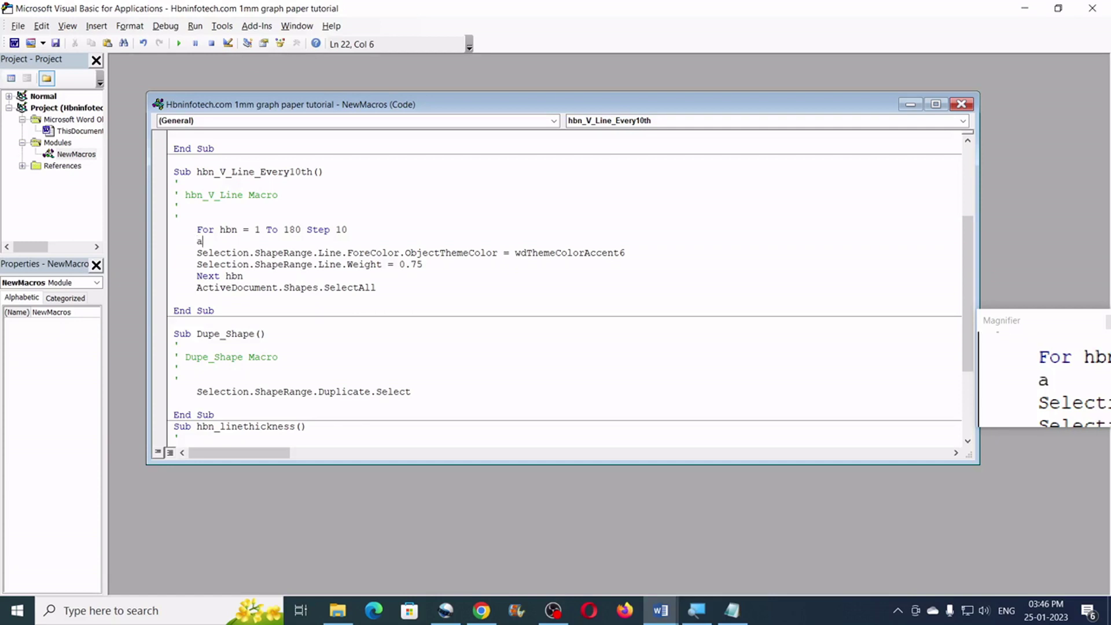
{"action": "type", "text": "ctiv"}
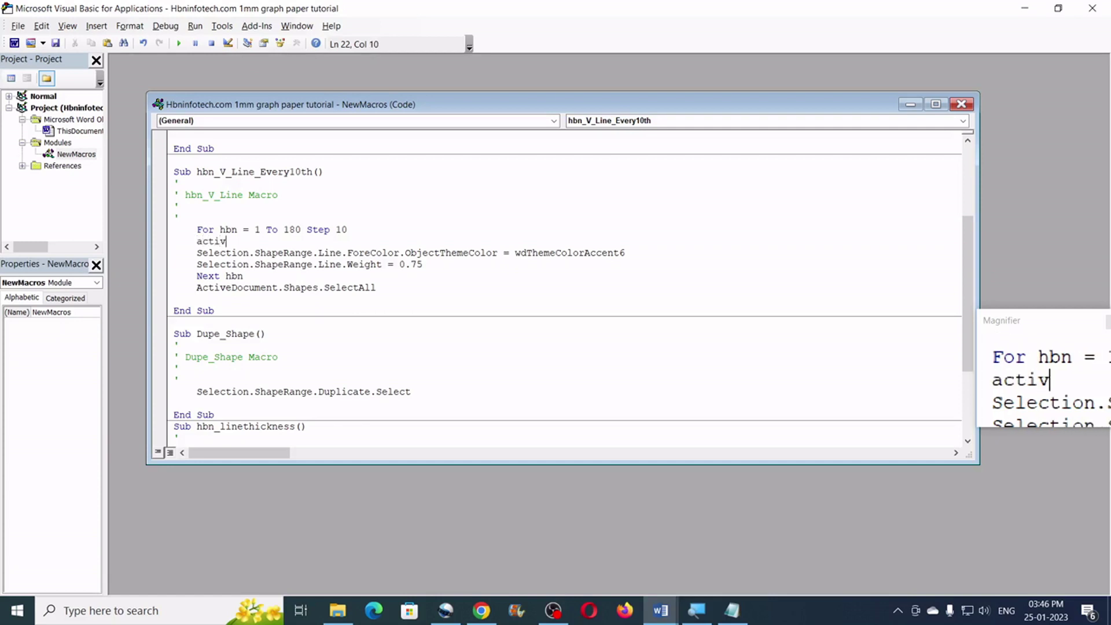
{"action": "type", "text": "edo"}
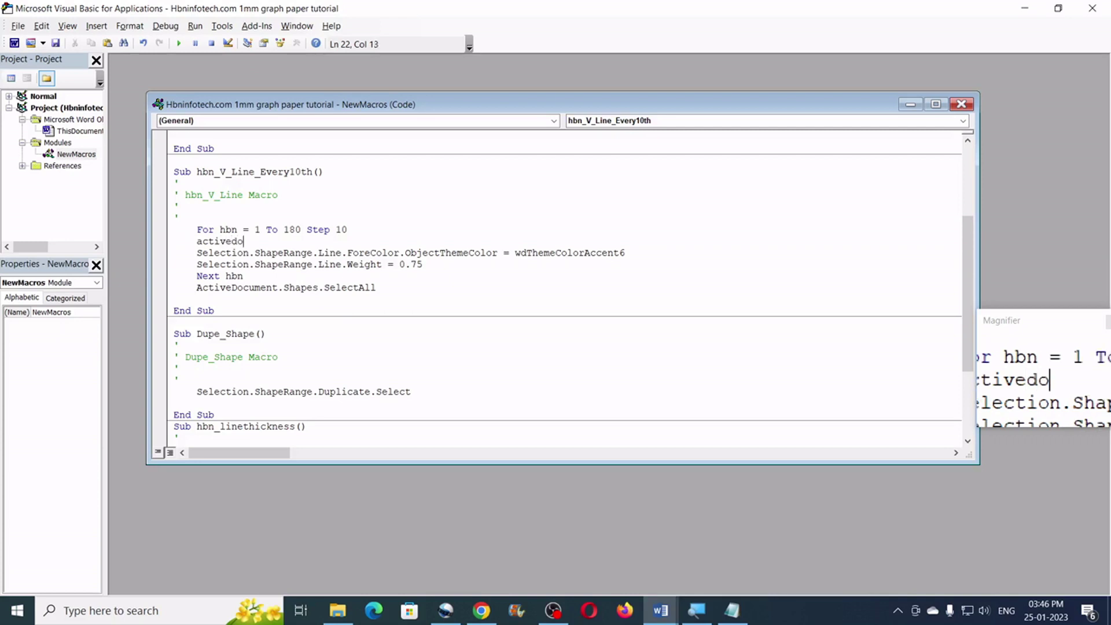
{"action": "type", "text": "cument"}
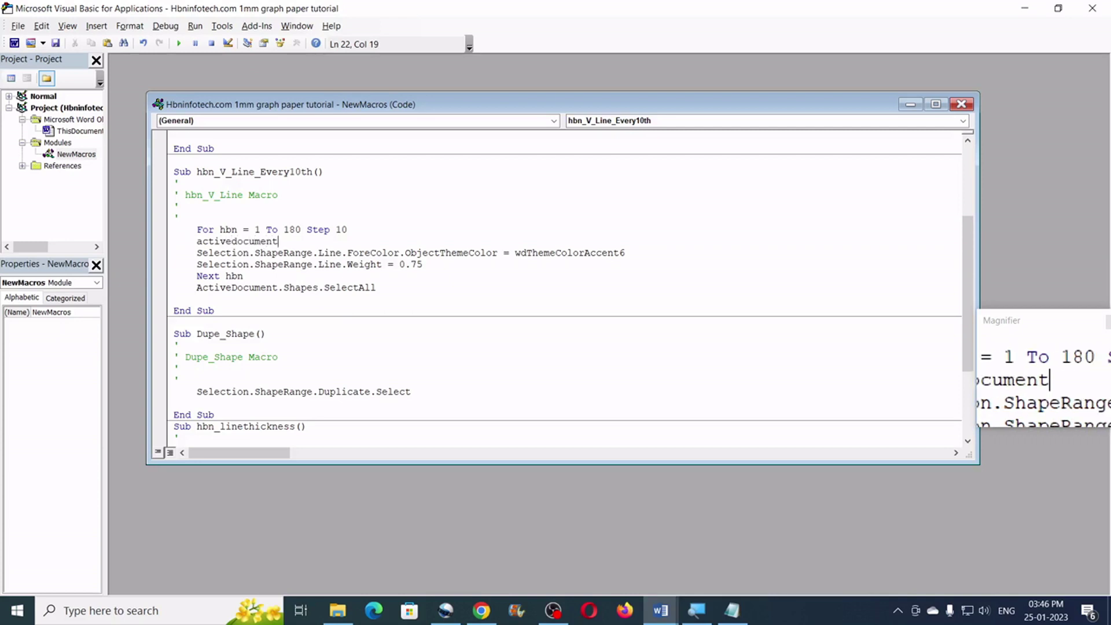
{"action": "type", "text": "."}
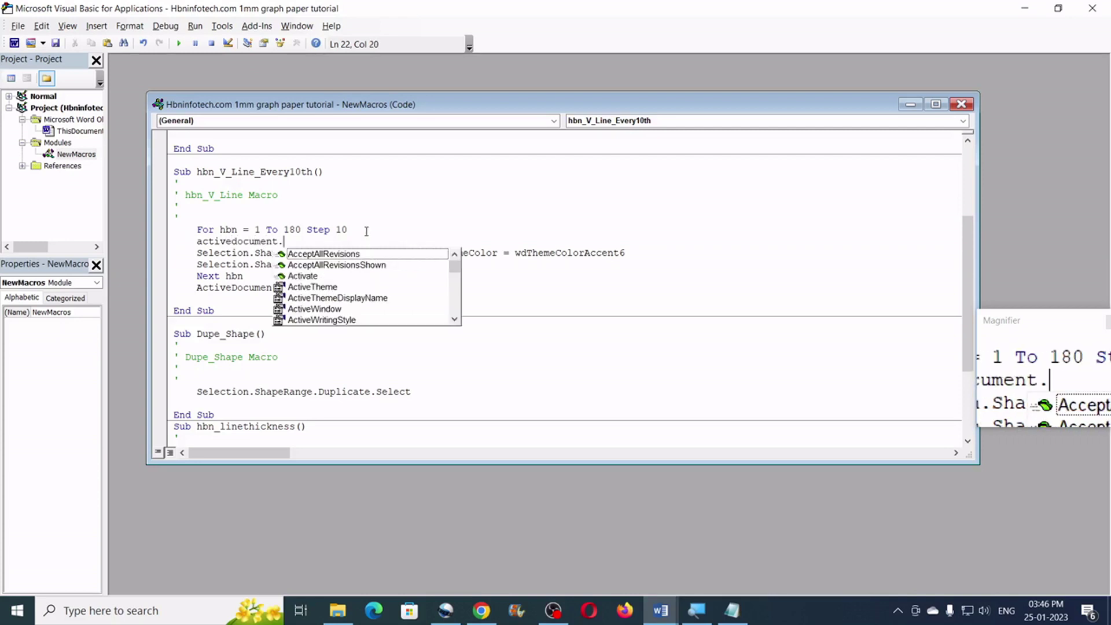
{"action": "type", "text": "sha"}
{"action": "key", "text": "Tab"}
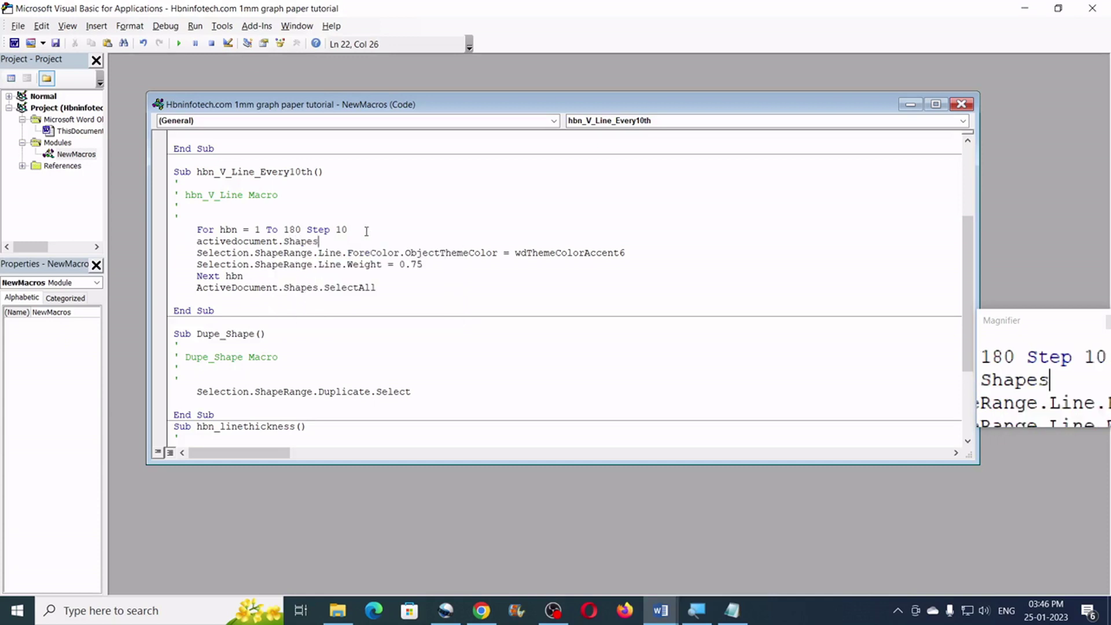
{"action": "type", "text": "."}
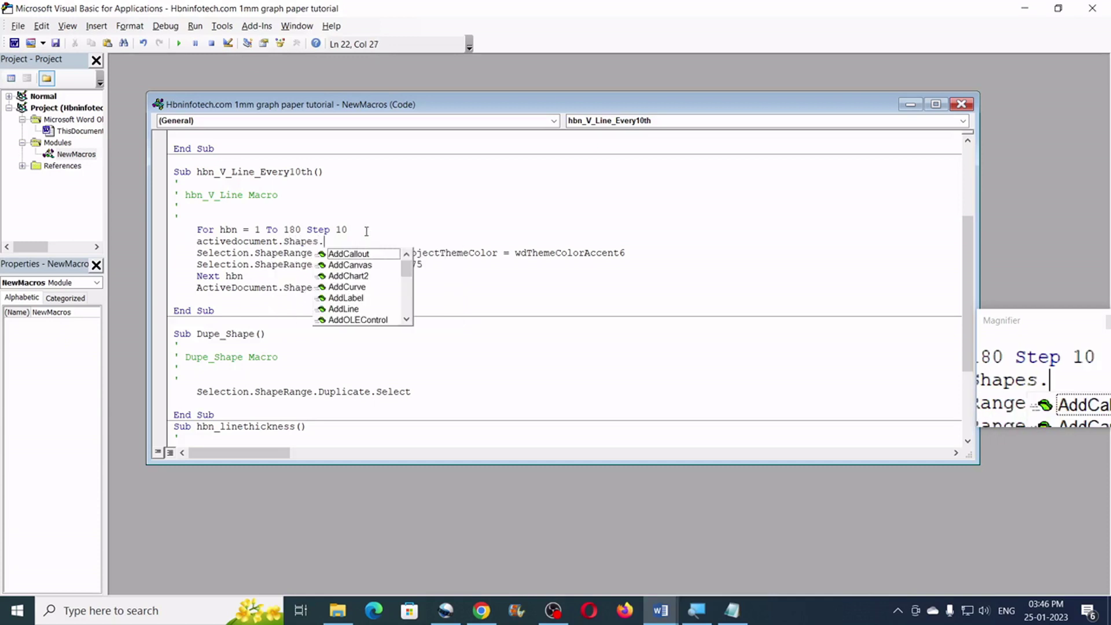
{"action": "type", "text": "ite"}
{"action": "key", "text": "Tab"}
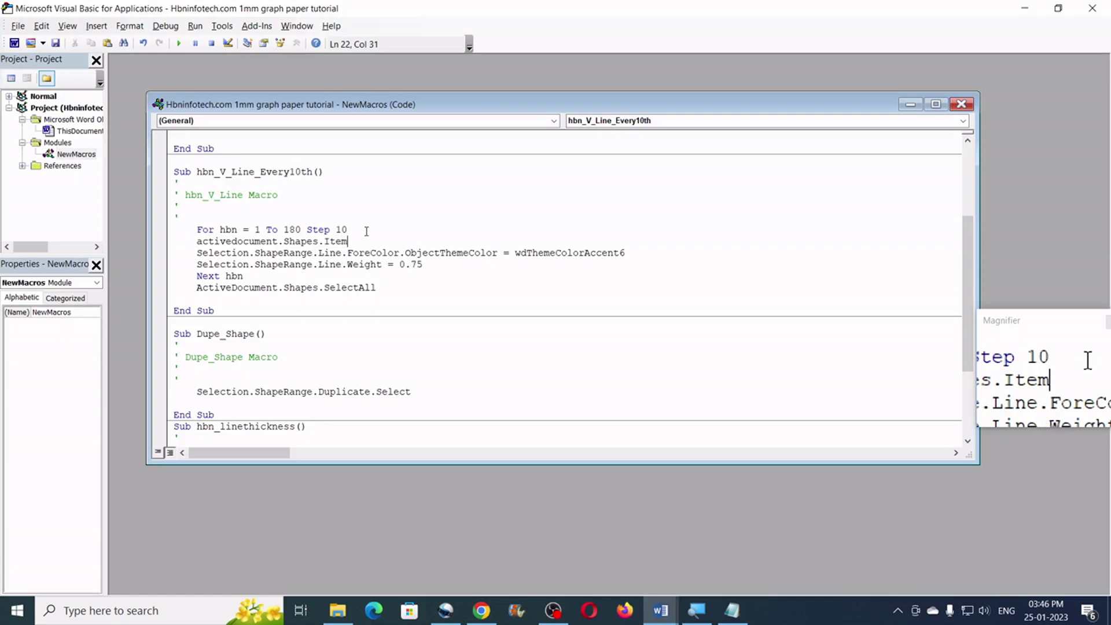
{"action": "type", "text": "("}
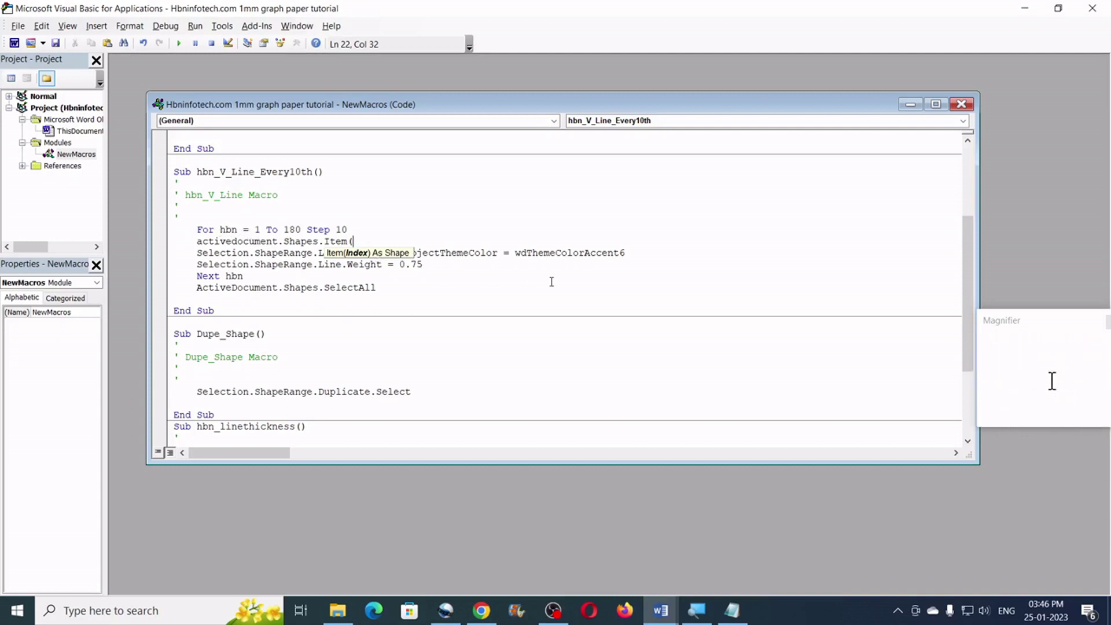
{"action": "type", "text": "hbn"}
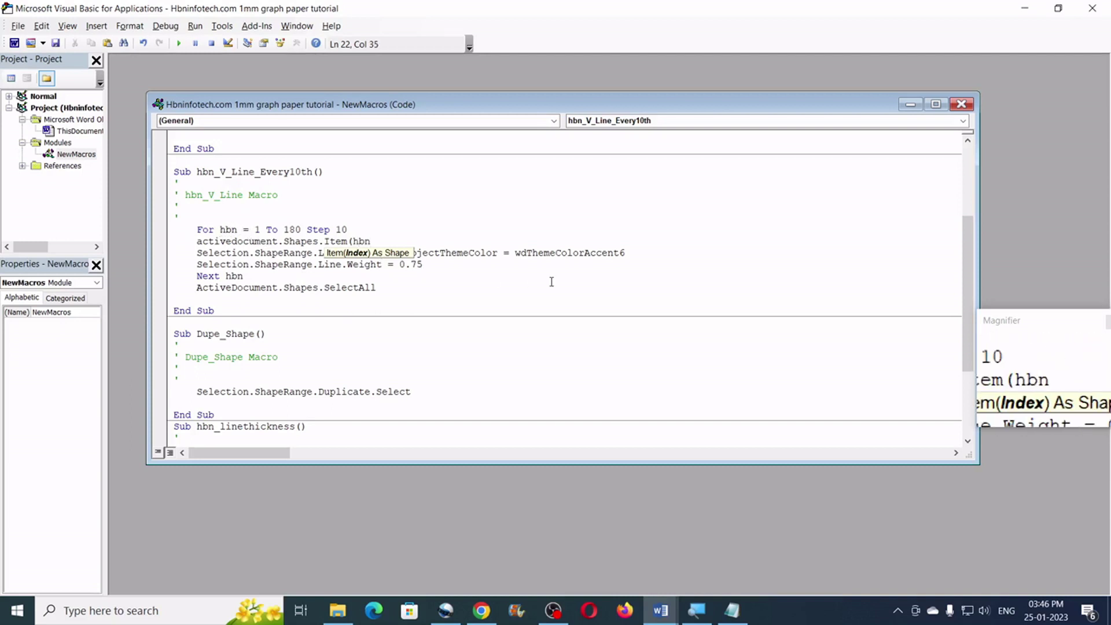
{"action": "type", "text": ").se"}
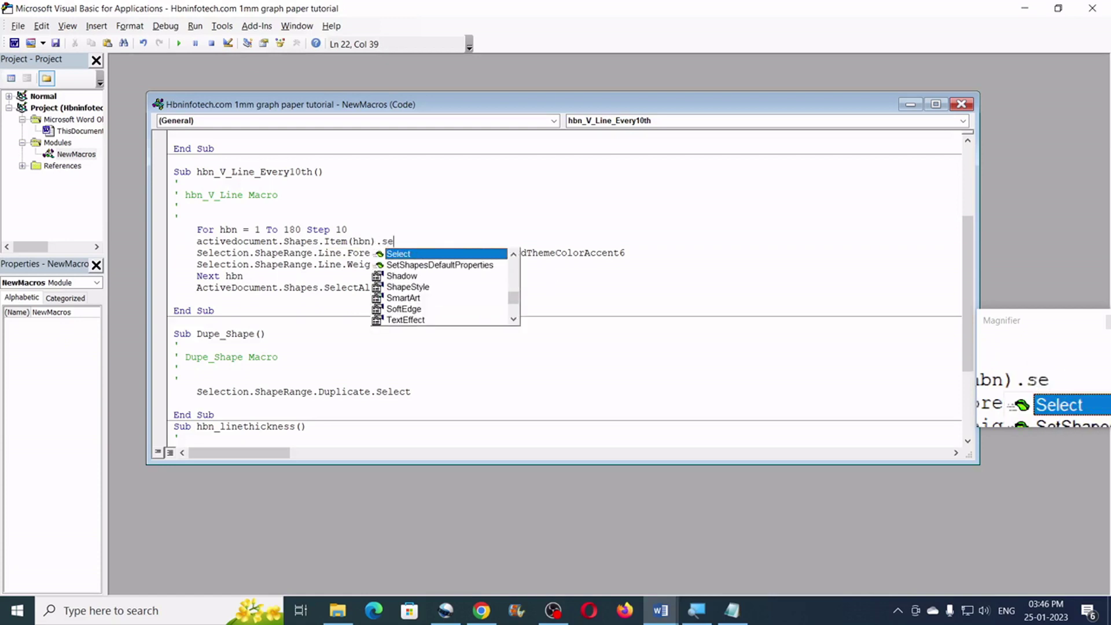
{"action": "key", "text": "Tab"}
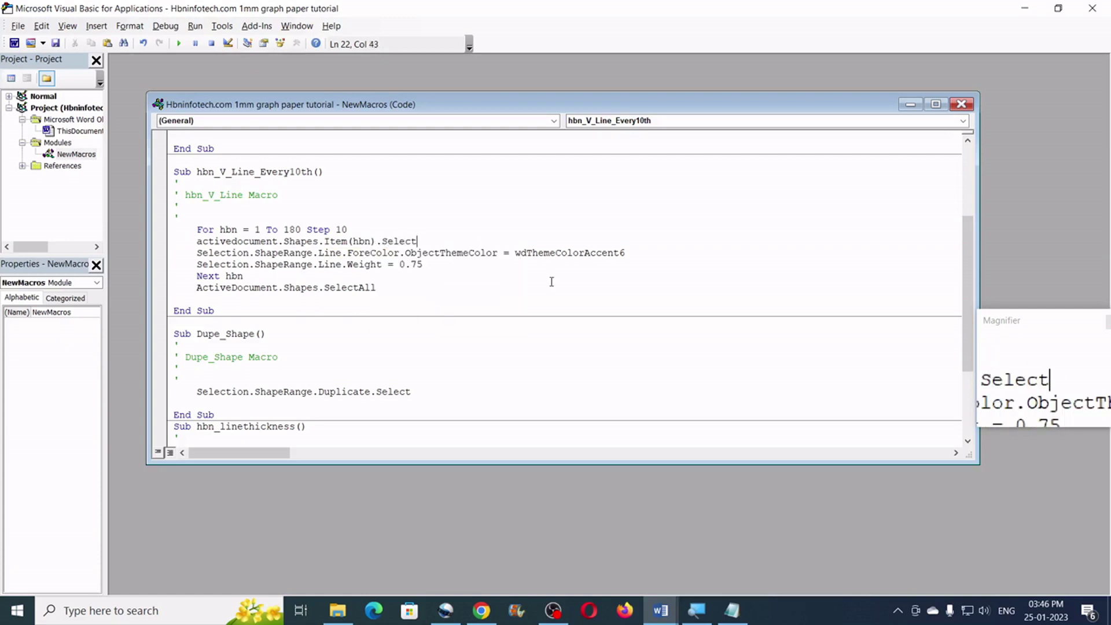
{"action": "key", "text": "Down"}
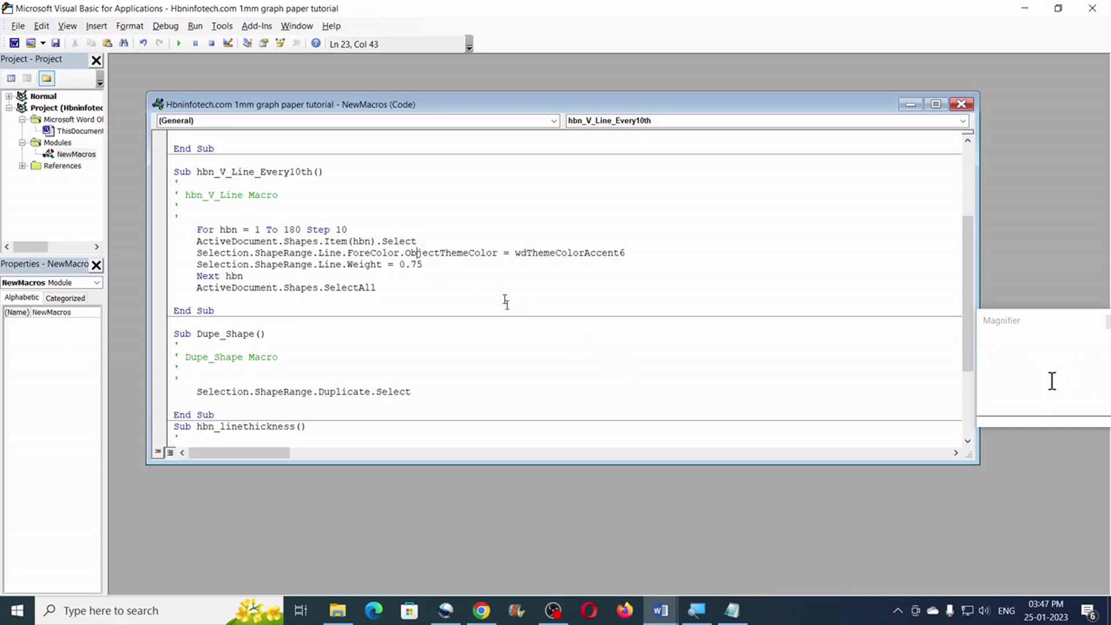
Switch to the Word document and delete the short horizontal sample line above the vertical lines.
{"action": "mouse_move", "coordinate": [660, 608]}
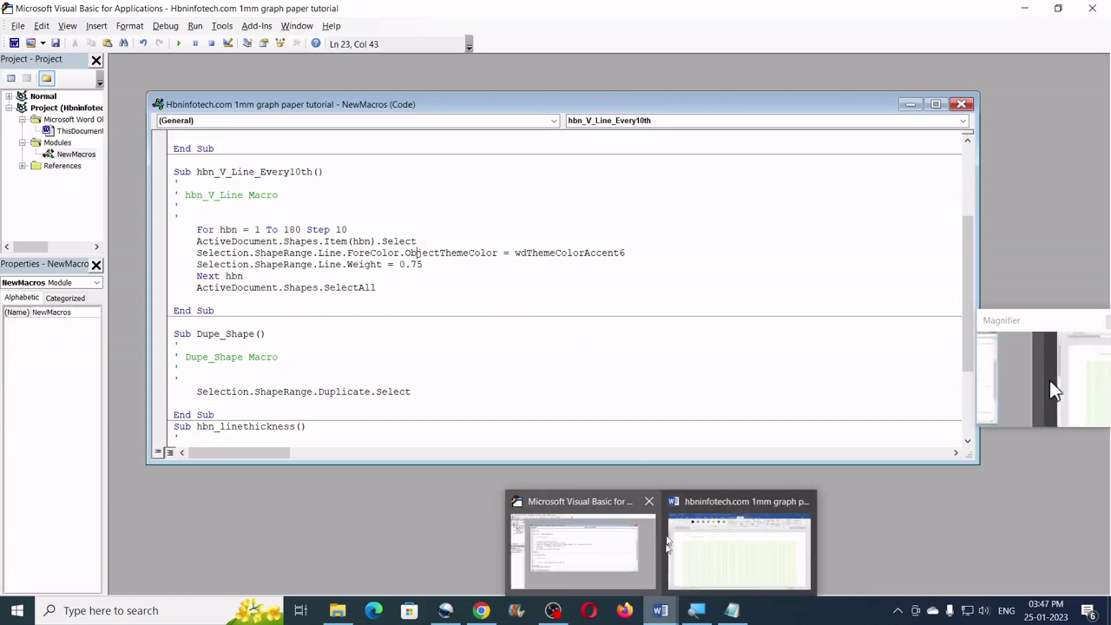
{"action": "left_click", "coordinate": [699, 500]}
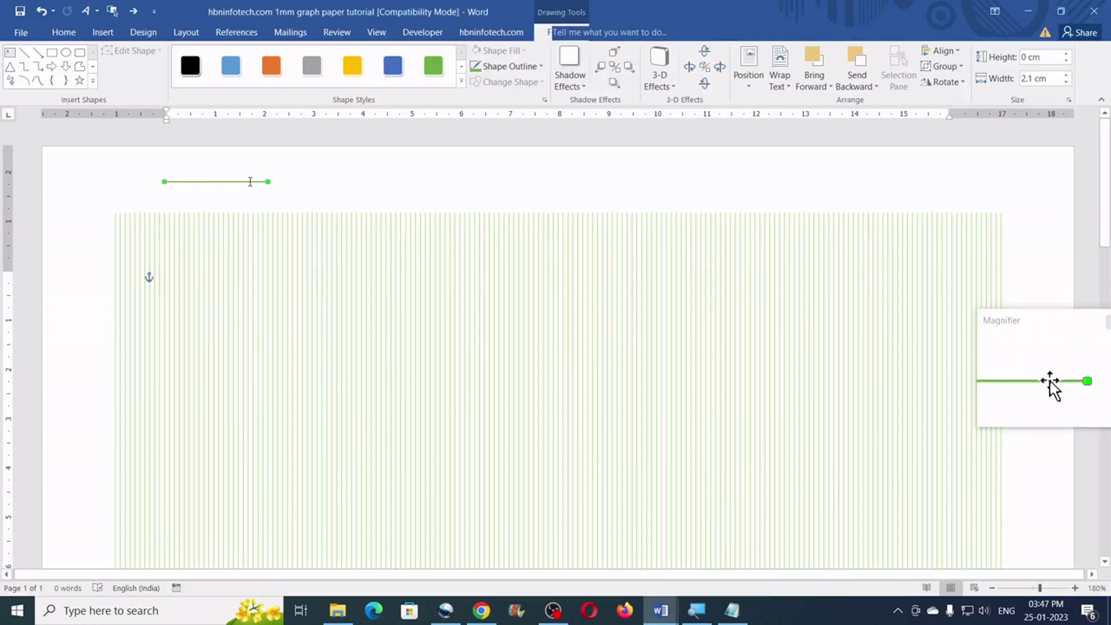
{"action": "key", "text": "Delete"}
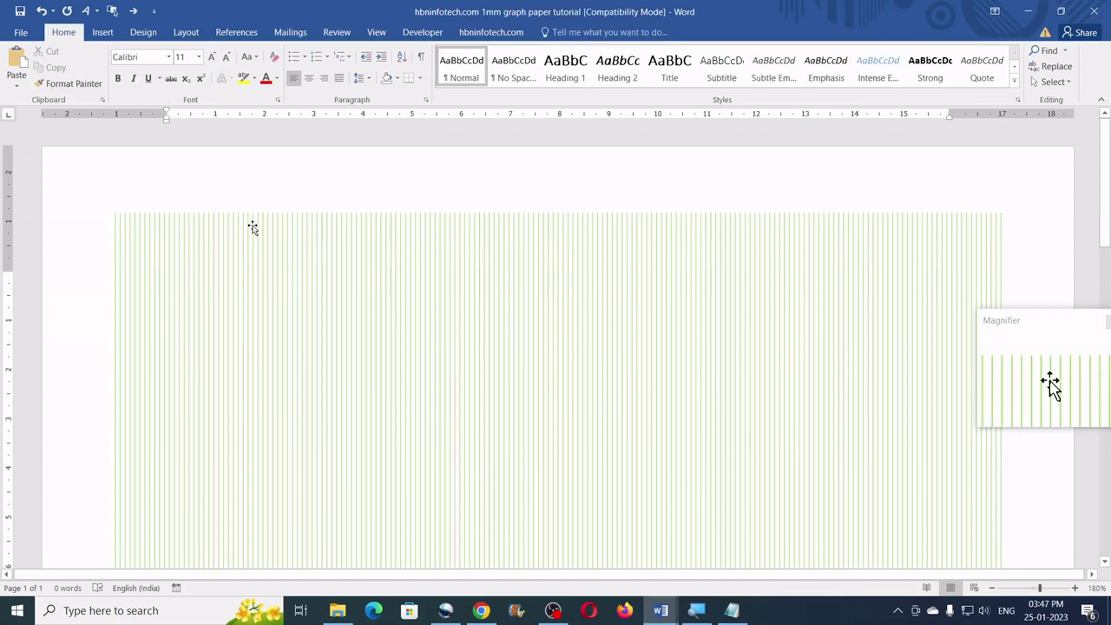
Ungroup the 18 cm x 27 cm group of vertical lines.
{"action": "left_click", "coordinate": [253, 228]}
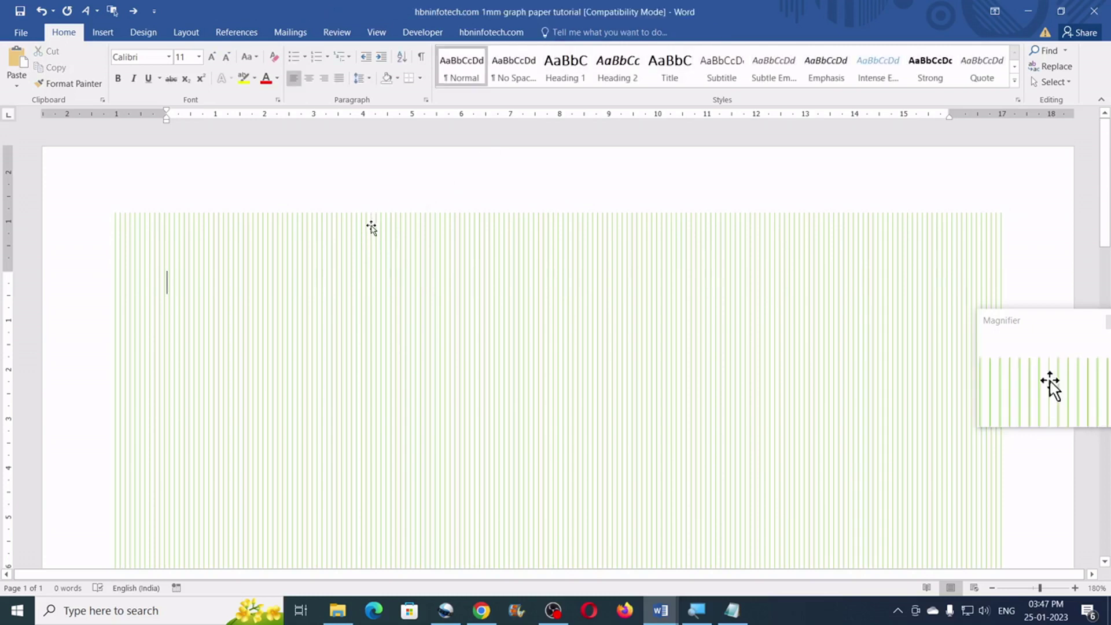
{"action": "left_click", "coordinate": [561, 32]}
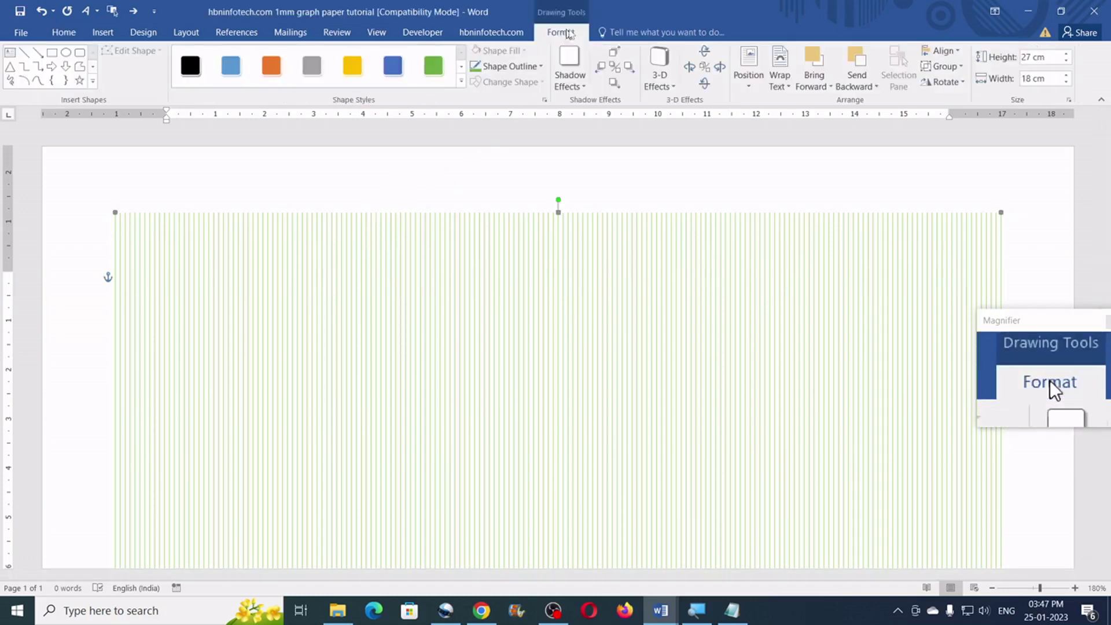
{"action": "left_click", "coordinate": [943, 67]}
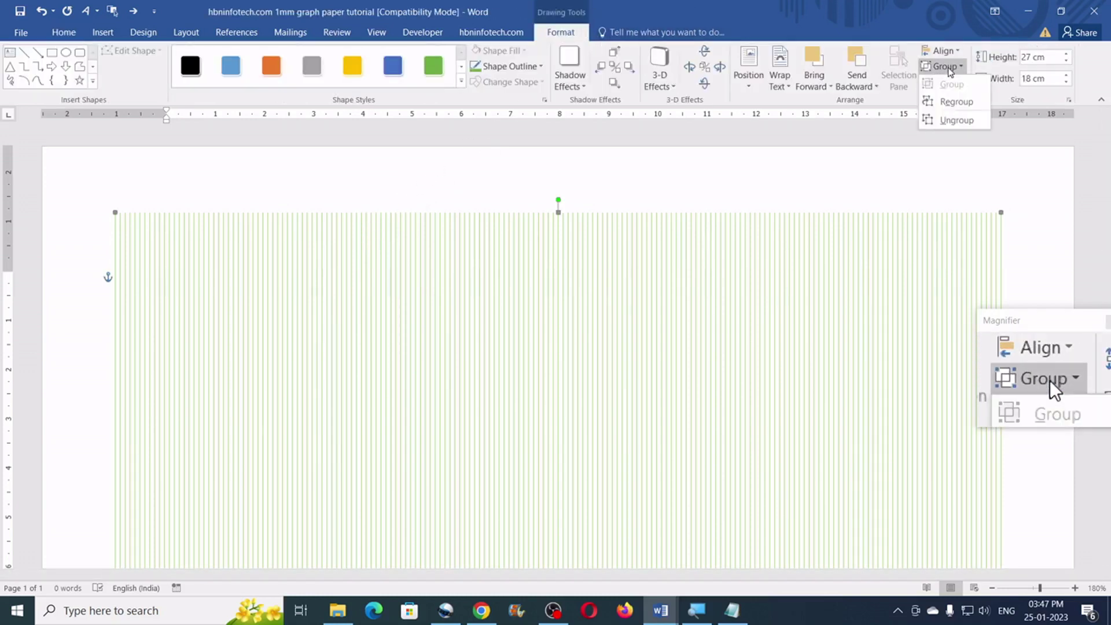
{"action": "left_click", "coordinate": [949, 121]}
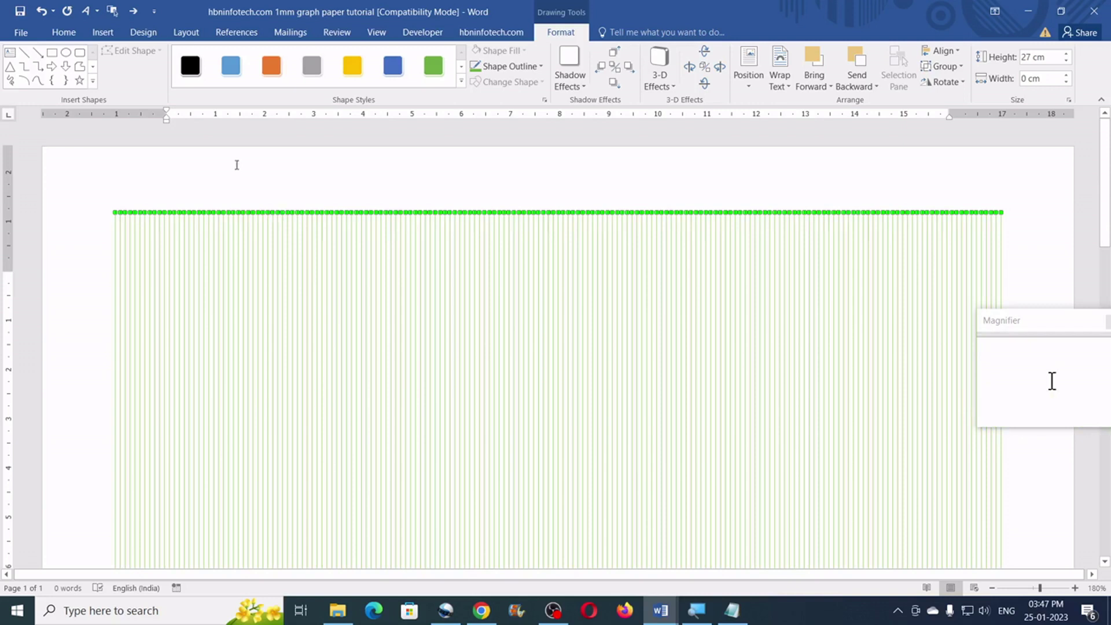
Run the hbn_V_Line_Every10th macro on the ungrouped vertical lines.
{"action": "left_click", "coordinate": [422, 32]}
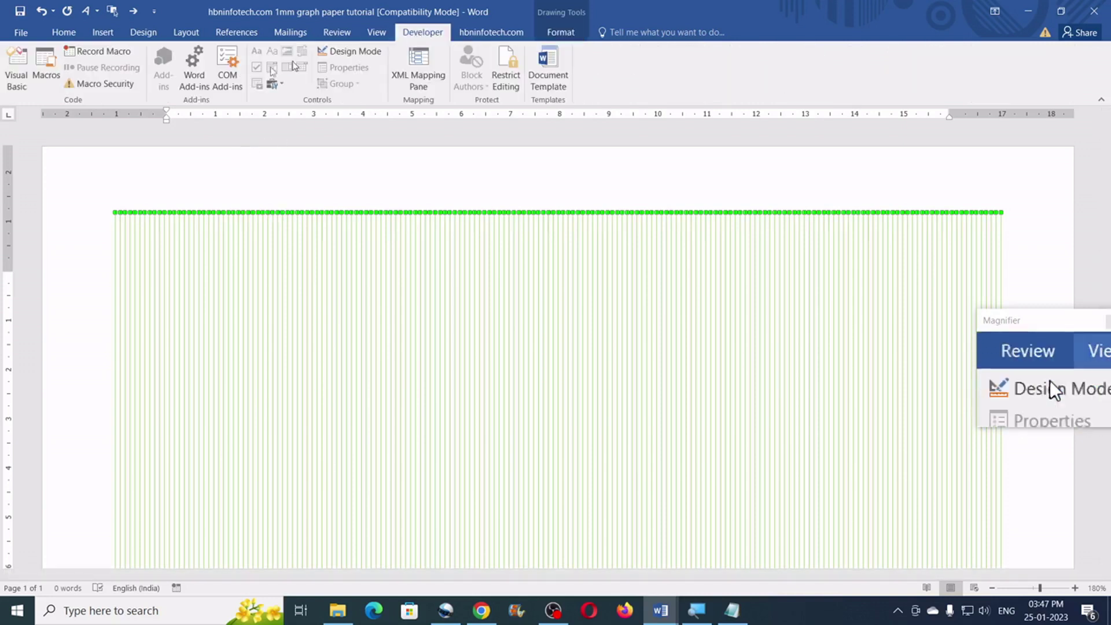
{"action": "left_click", "coordinate": [49, 75]}
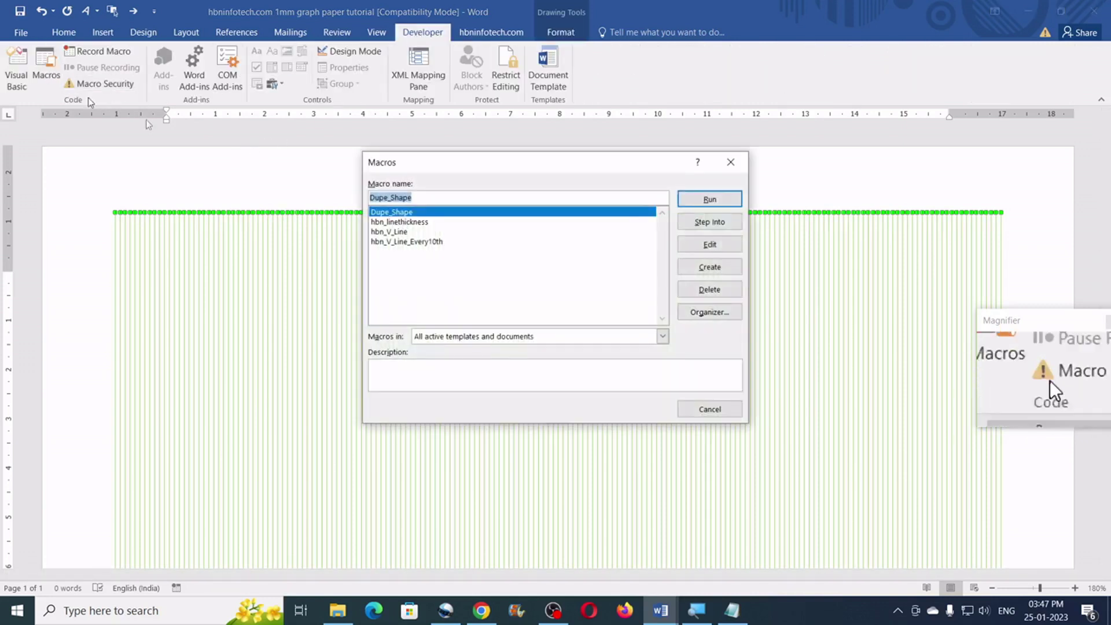
{"action": "left_click", "coordinate": [415, 241]}
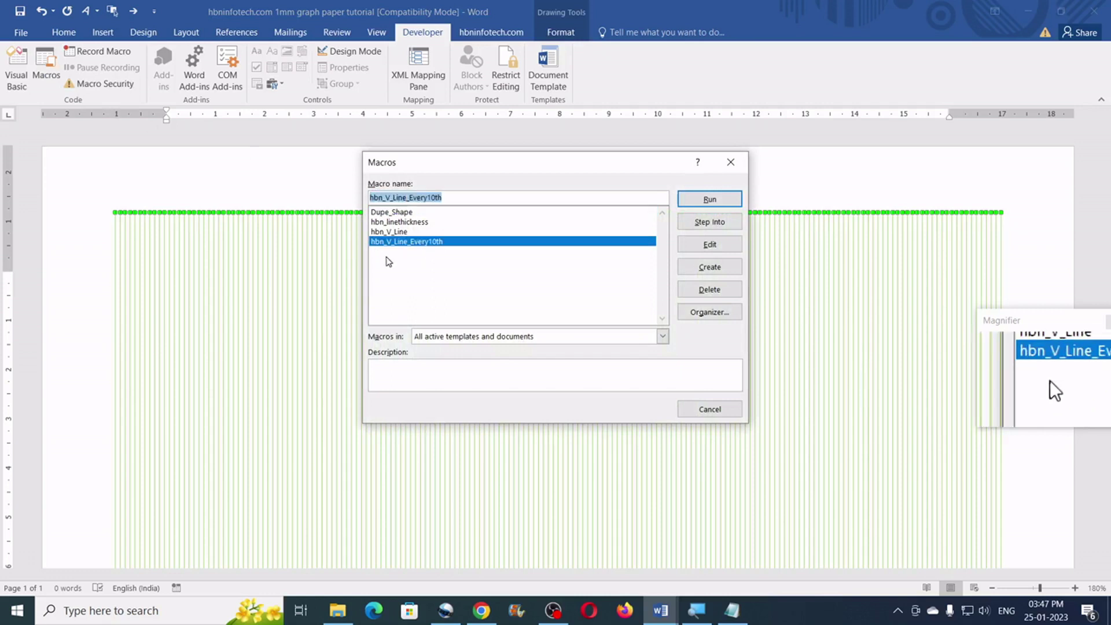
{"action": "left_click", "coordinate": [714, 198]}
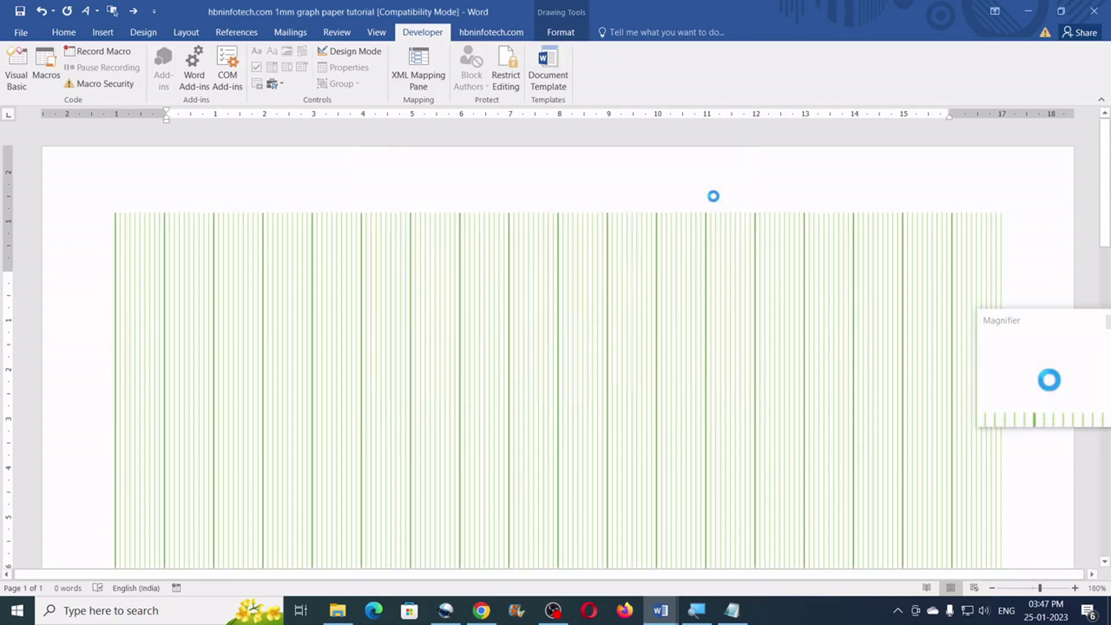
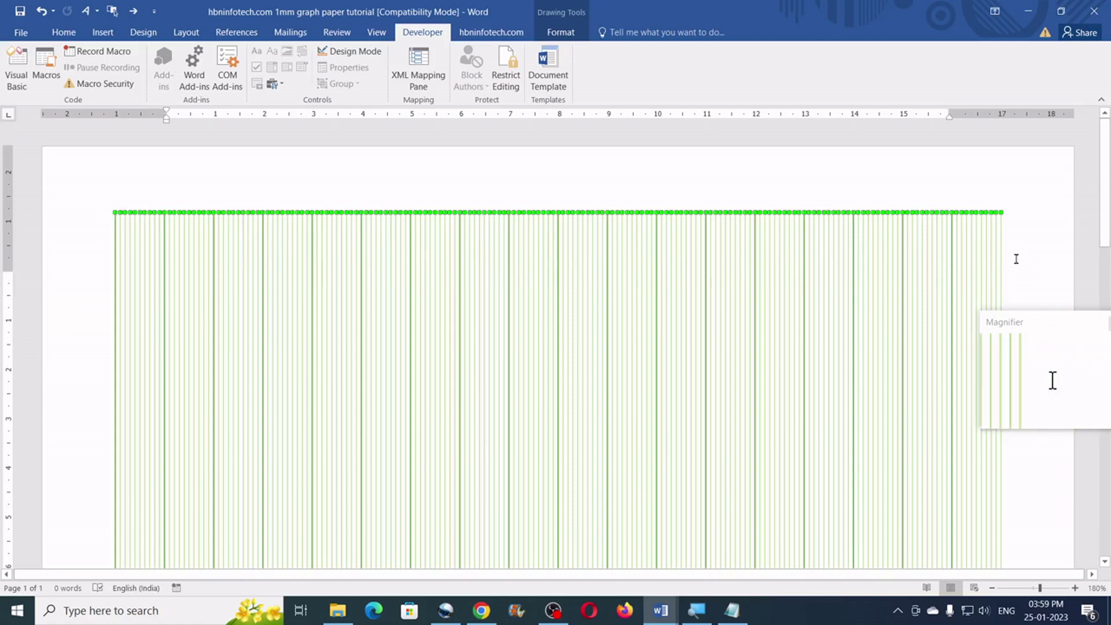
Give the last vertical line at the grid's right edge the green Accent 6 theme outline color and a ¾ pt weight.
{"action": "left_click", "coordinate": [1013, 217]}
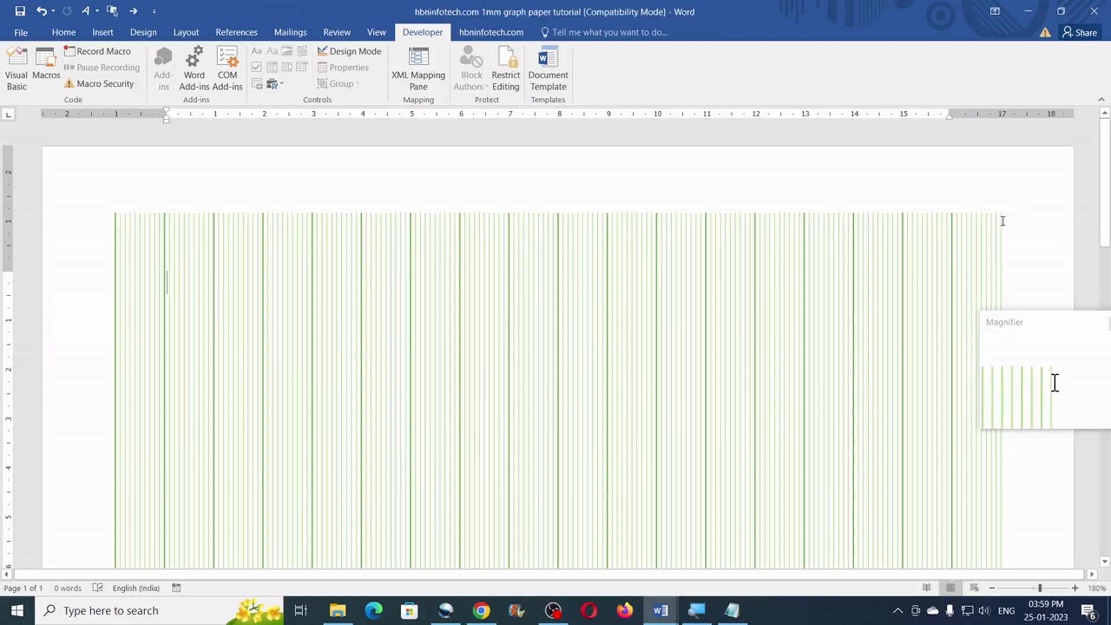
{"action": "left_click", "coordinate": [1001, 221]}
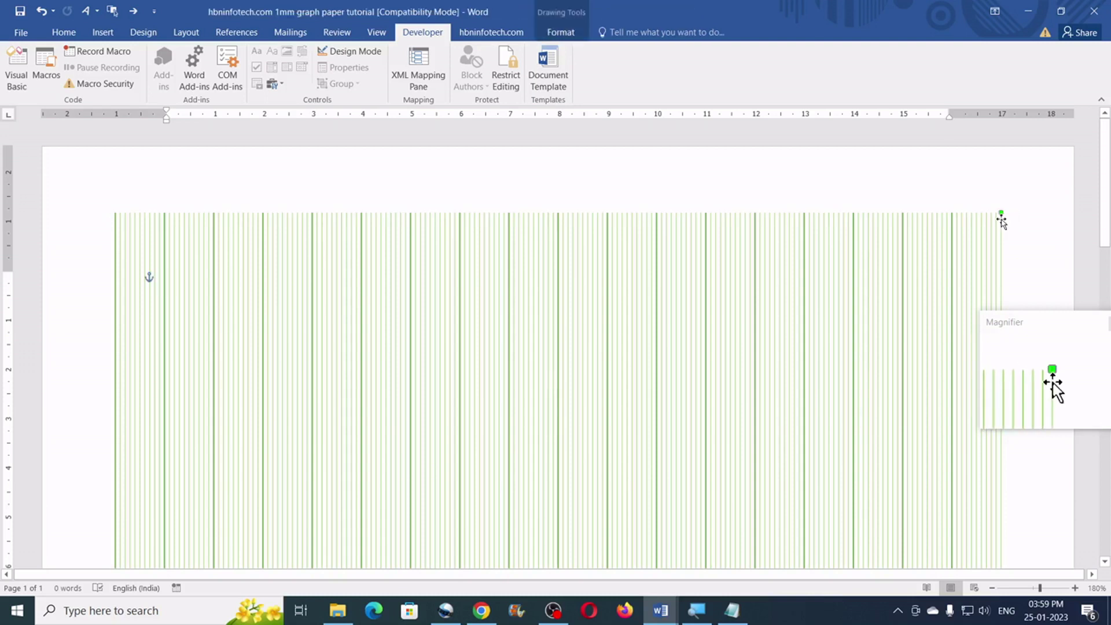
{"action": "left_click", "coordinate": [560, 33]}
{"action": "left_click", "coordinate": [518, 65]}
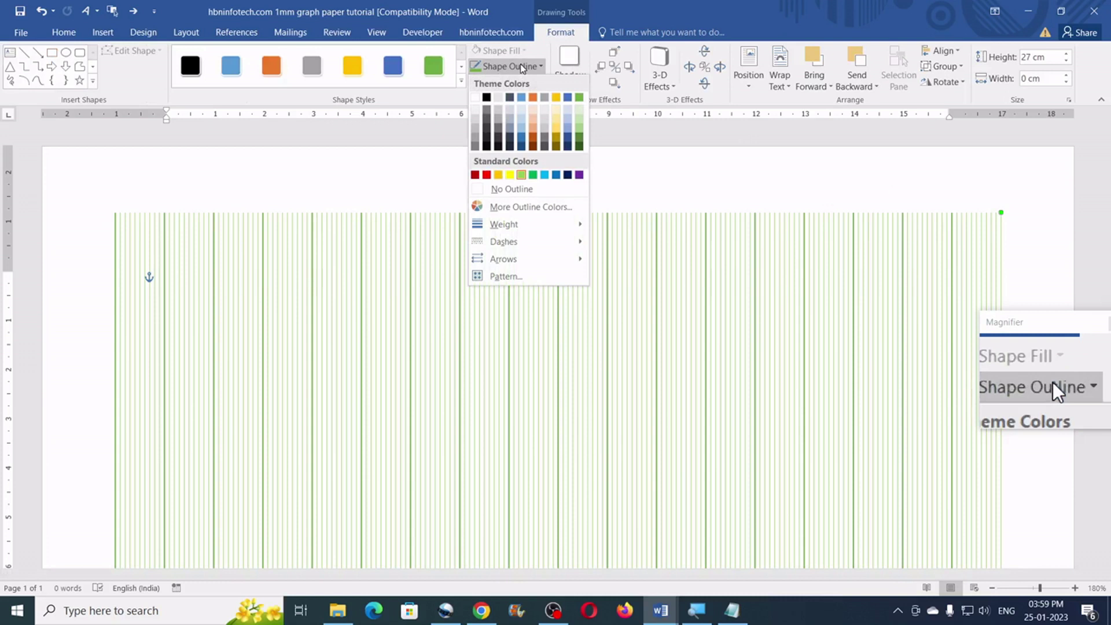
{"action": "left_click", "coordinate": [579, 97]}
{"action": "left_click", "coordinate": [538, 67]}
{"action": "mouse_move", "coordinate": [509, 225]}
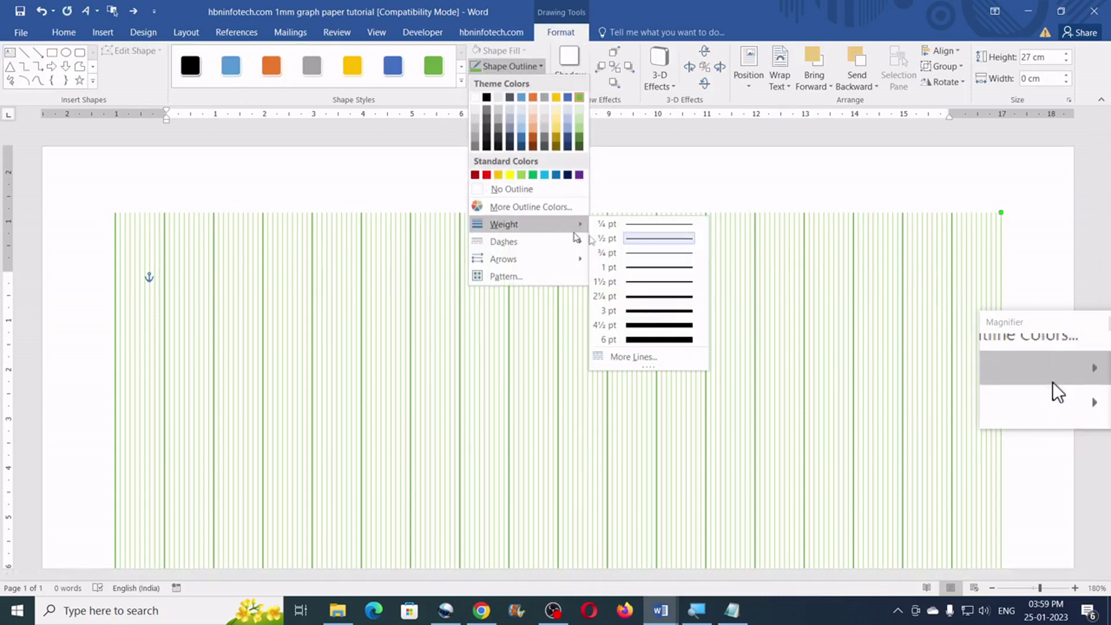
{"action": "left_click", "coordinate": [645, 253]}
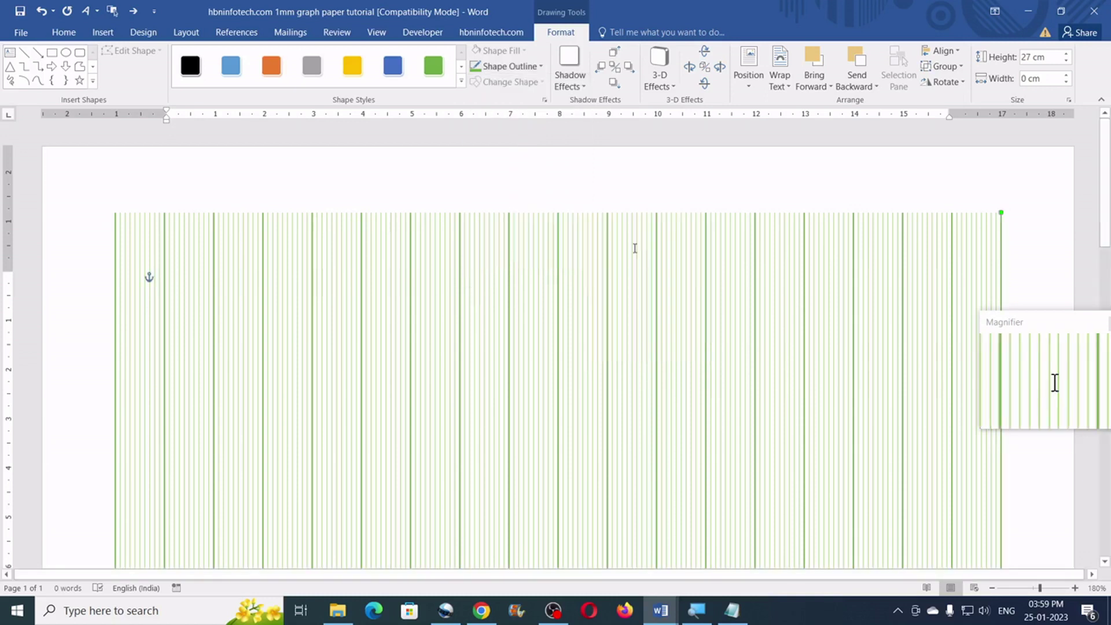
{"action": "left_click", "coordinate": [1029, 214]}
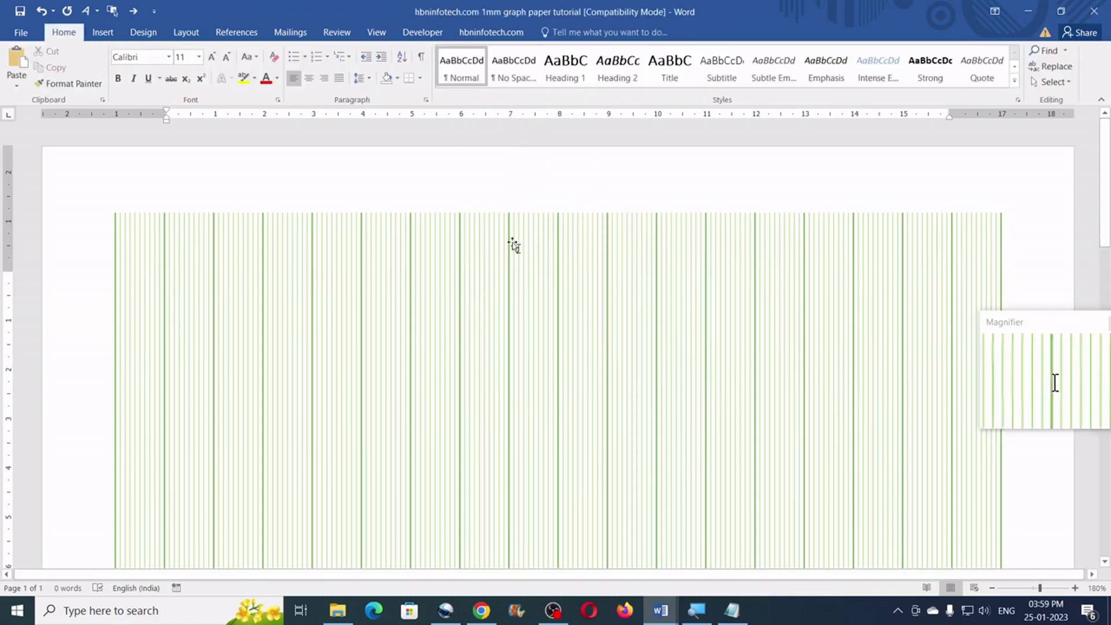
Switch to the Visual Basic editor and add an empty macro named selectallitems below hbn_linethickness.
{"action": "mouse_move", "coordinate": [662, 614]}
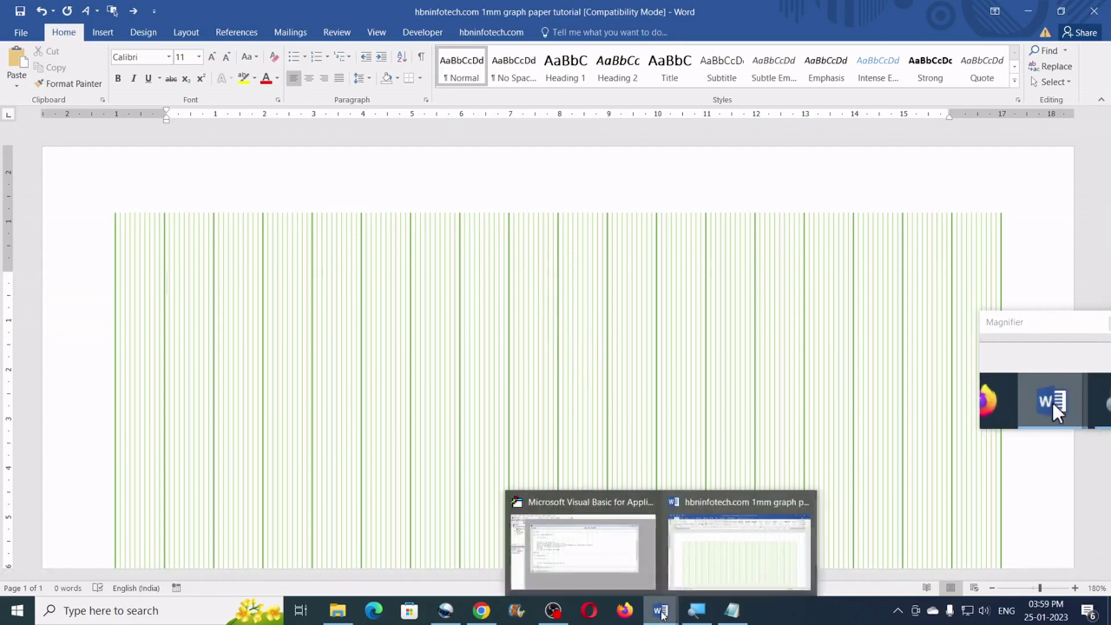
{"action": "left_click", "coordinate": [615, 556]}
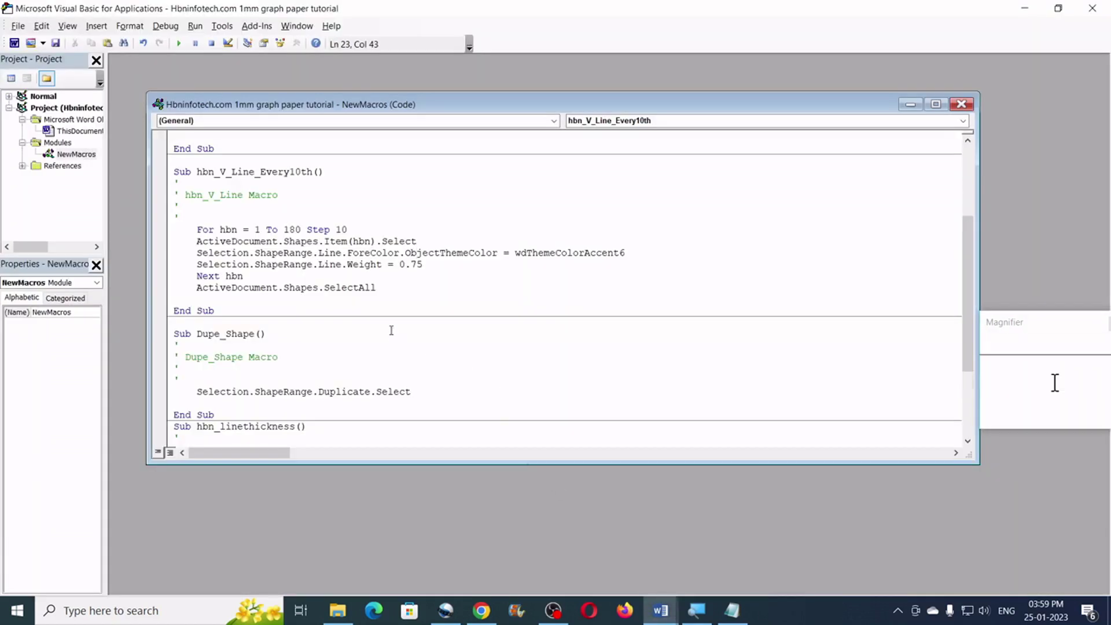
{"action": "scroll", "coordinate": [389, 327], "scroll_direction": "down", "scroll_amount": 4}
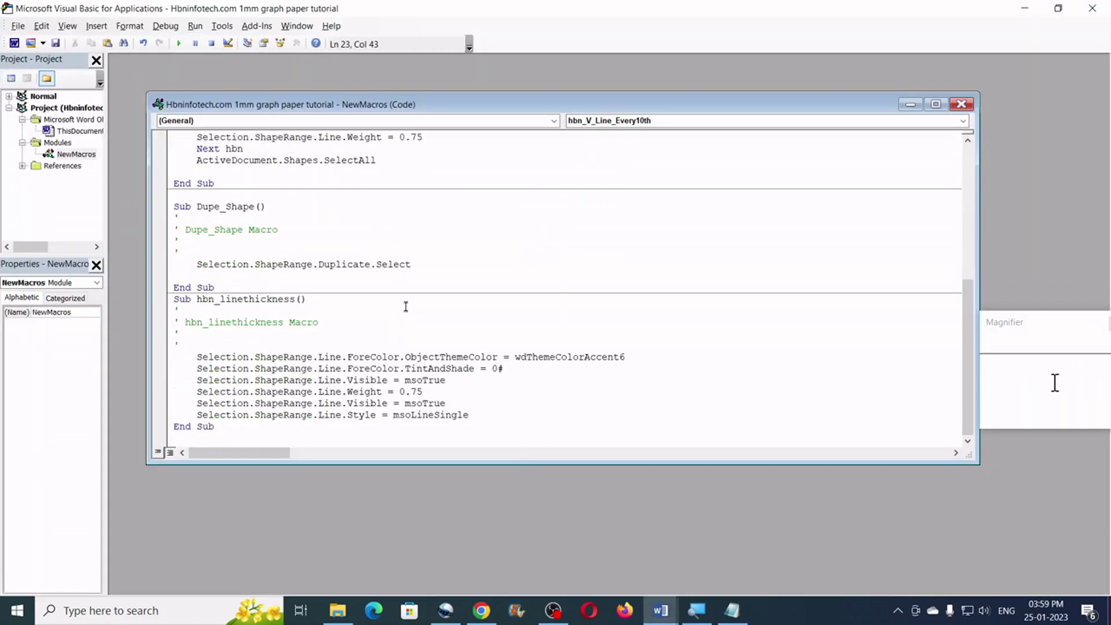
{"action": "scroll", "coordinate": [404, 305], "scroll_direction": "up", "scroll_amount": 1}
{"action": "scroll", "coordinate": [399, 306], "scroll_direction": "down", "scroll_amount": 1}
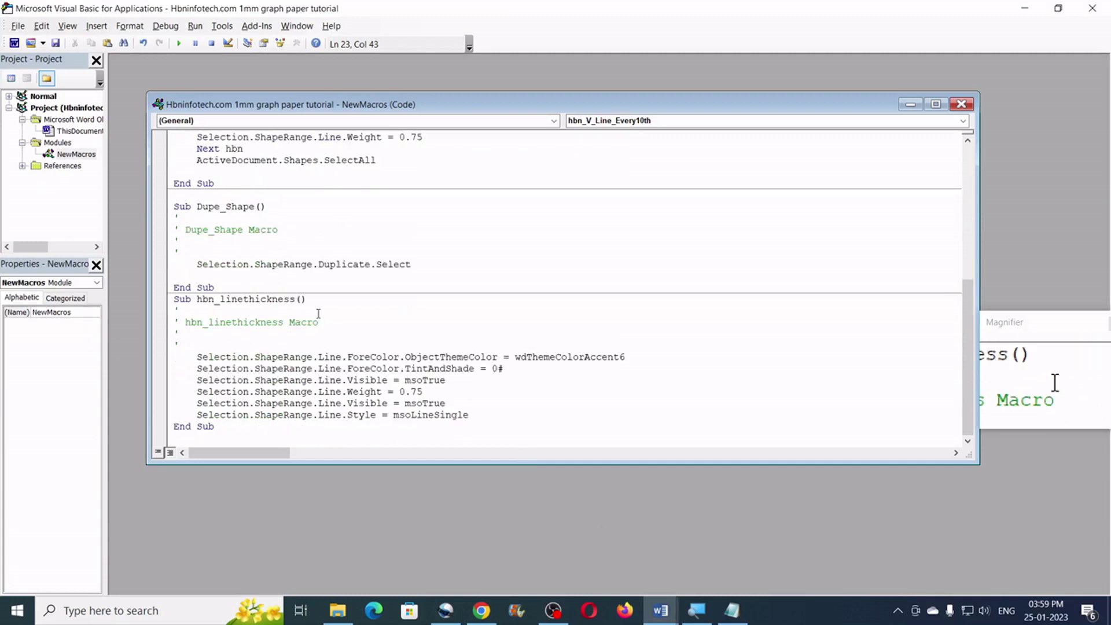
{"action": "left_click", "coordinate": [272, 430]}
{"action": "key", "text": "Return"}
{"action": "key", "text": "Return"}
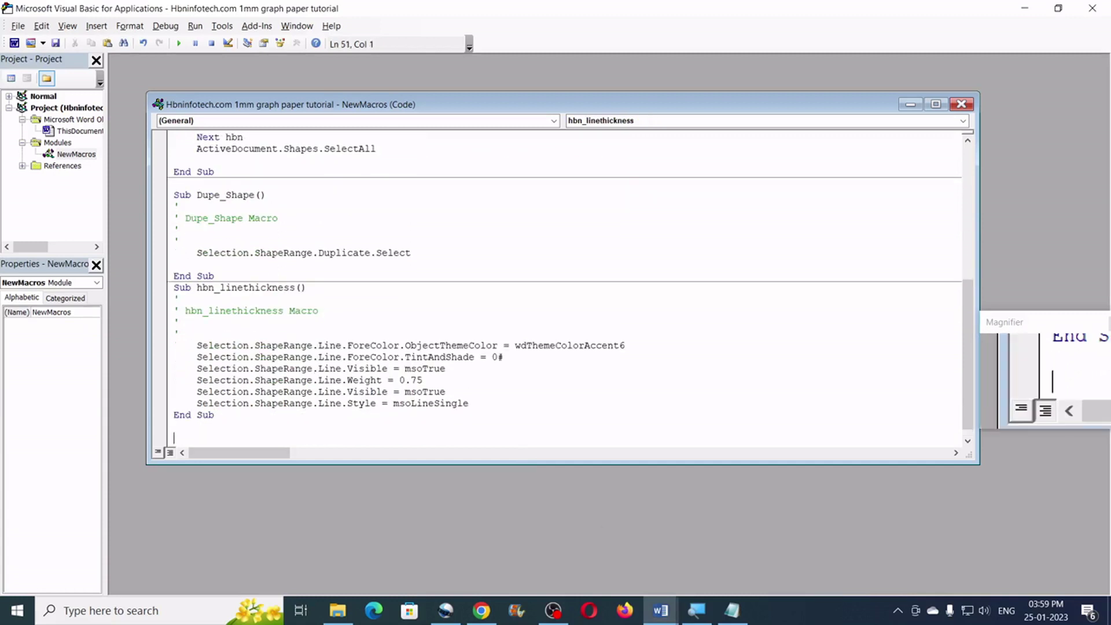
{"action": "type", "text": "sub "}
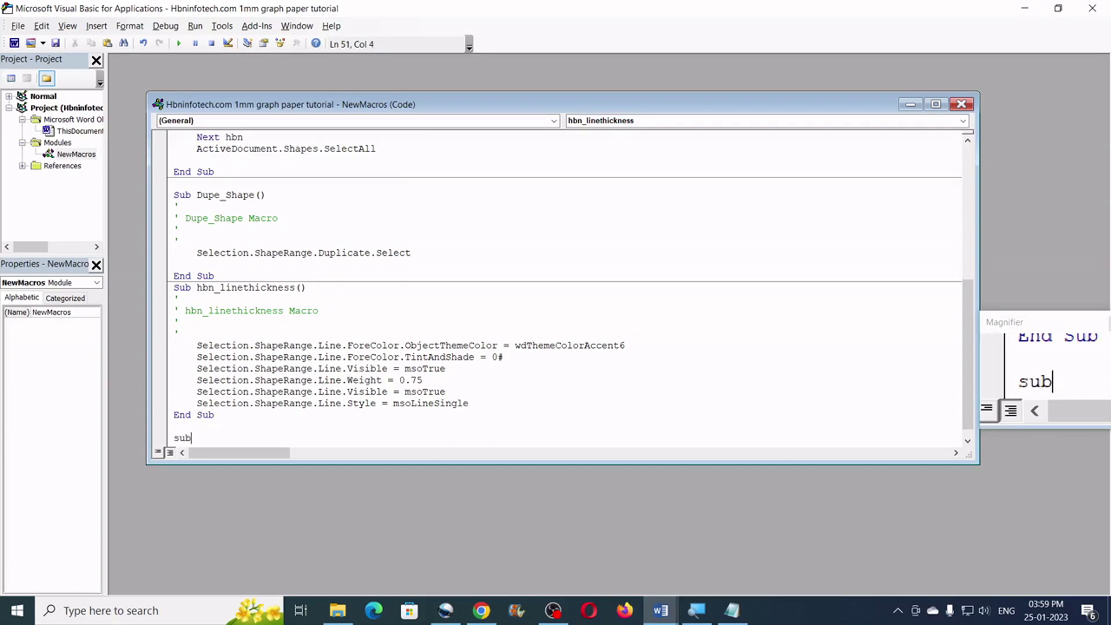
{"action": "type", "text": "selectallitems("}
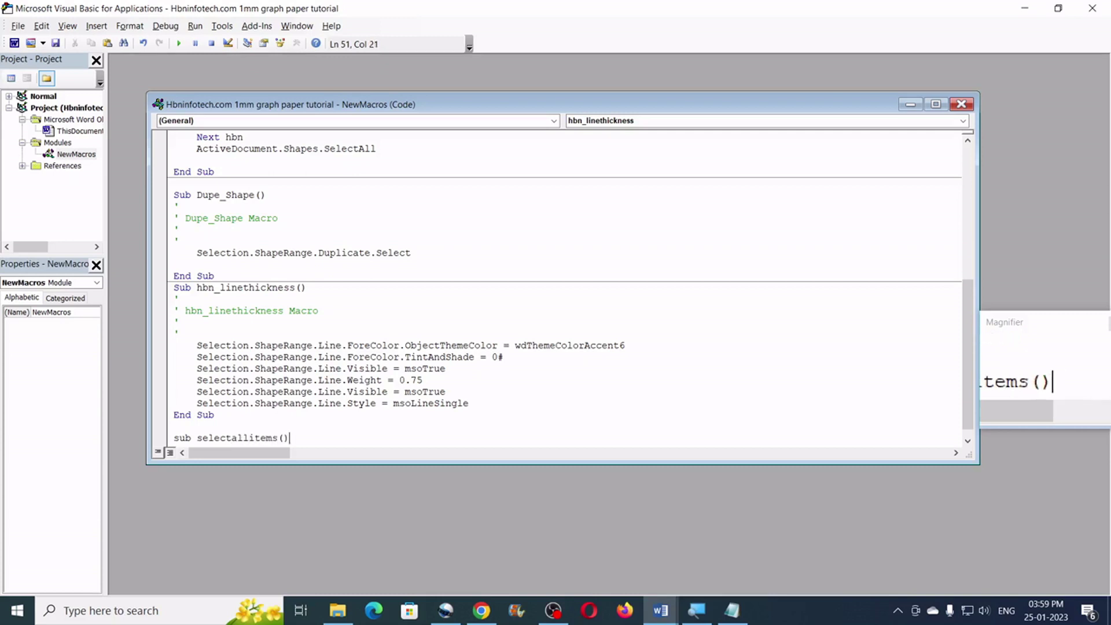
{"action": "key", "text": "Return"}
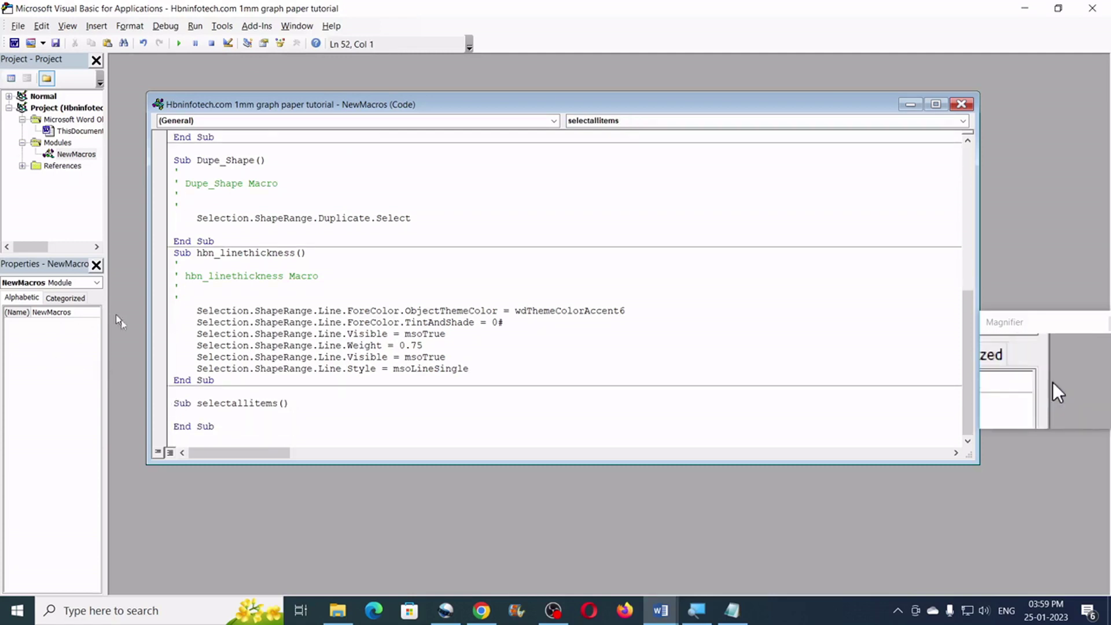
Copy the ActiveDocument.Shapes.SelectAll line from hbn_V_Line_Every10th into the body of the selectallitems macro.
{"action": "scroll", "coordinate": [501, 288], "scroll_direction": "up", "scroll_amount": 4}
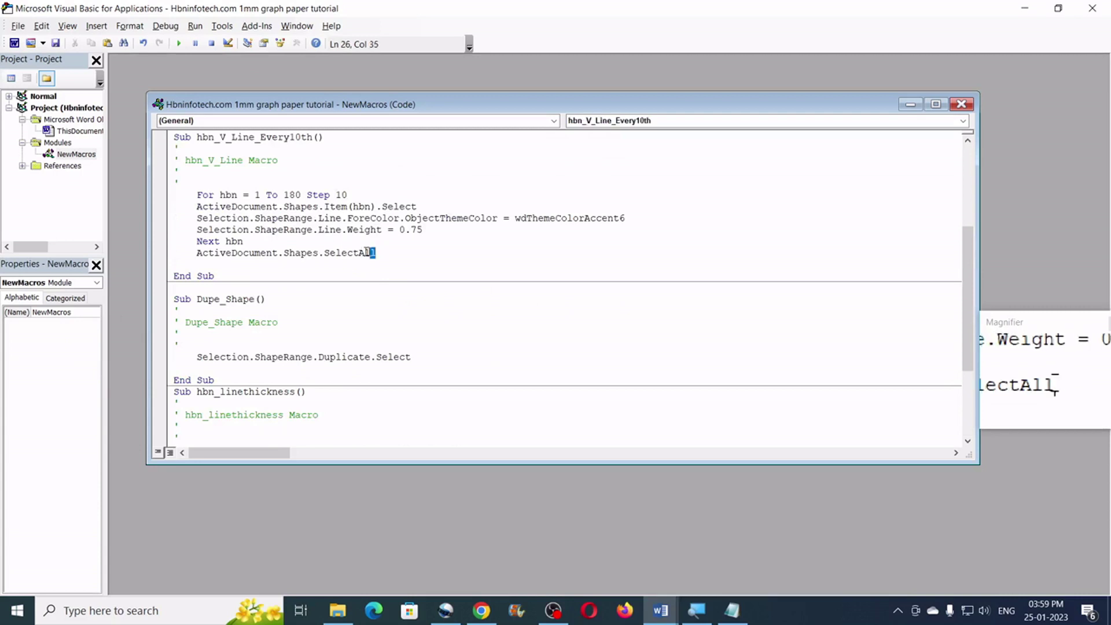
{"action": "left_click_drag", "start_coordinate": [373, 252], "coordinate": [196, 260]}
{"action": "key", "text": "ctrl+c"}
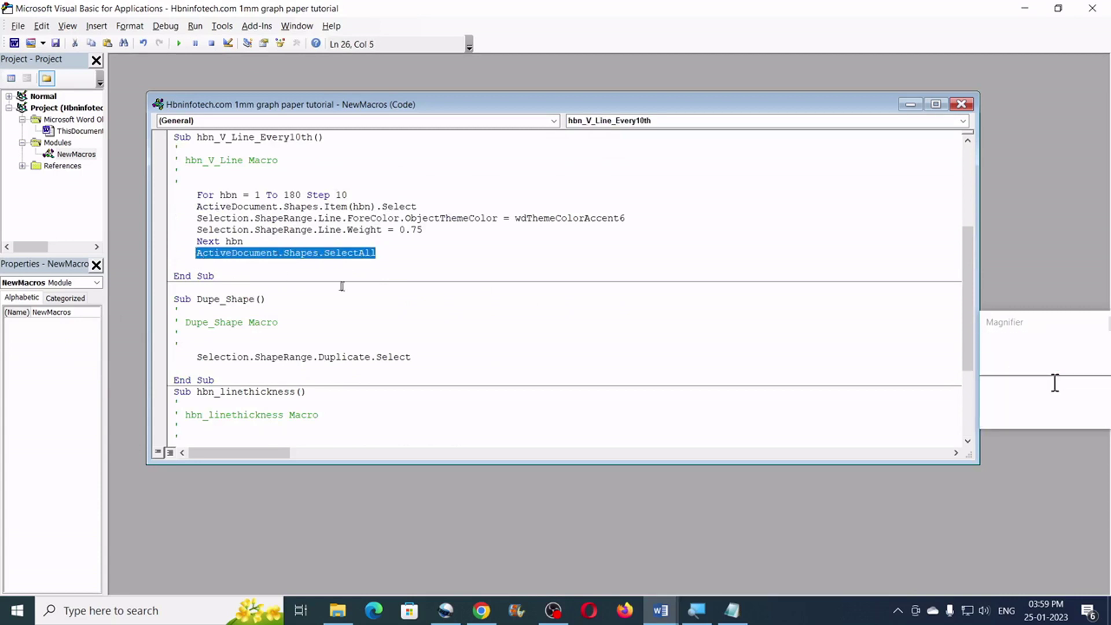
{"action": "scroll", "coordinate": [332, 285], "scroll_direction": "down", "scroll_amount": 4}
{"action": "left_click", "coordinate": [218, 414]}
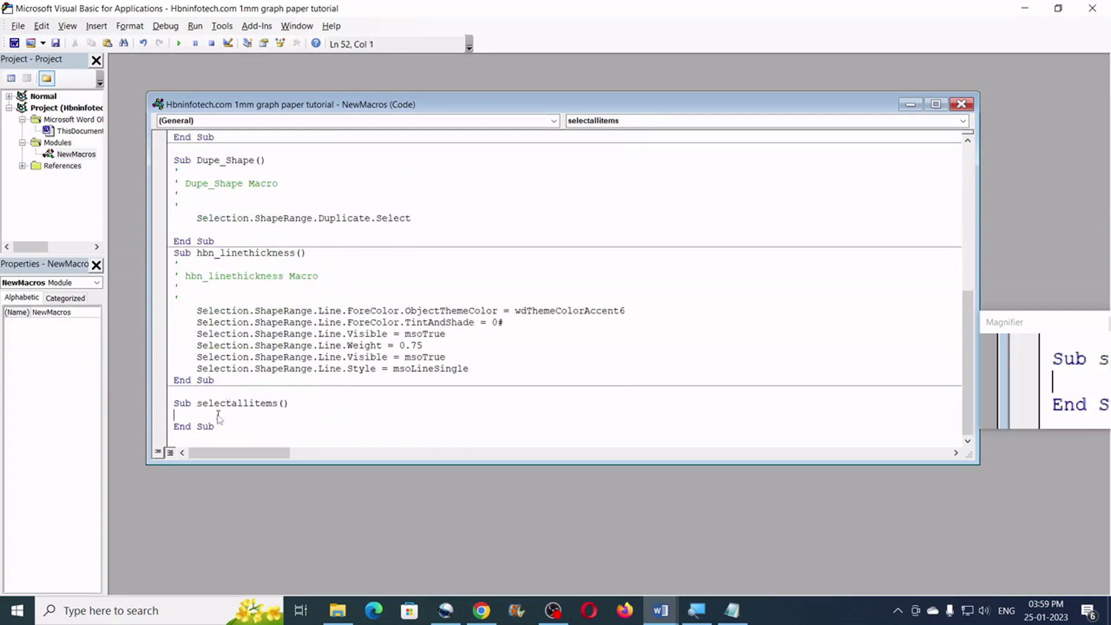
{"action": "key", "text": "ctrl+v"}
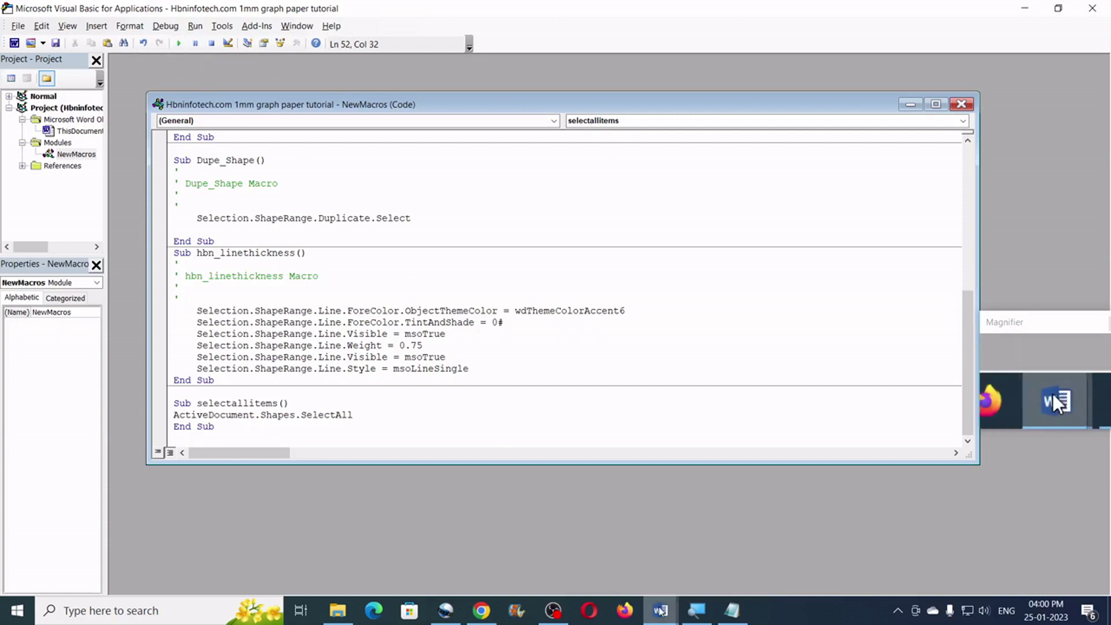
Switch to the Word document, group all the selected vertical lines and deselect the group.
{"action": "mouse_move", "coordinate": [660, 611]}
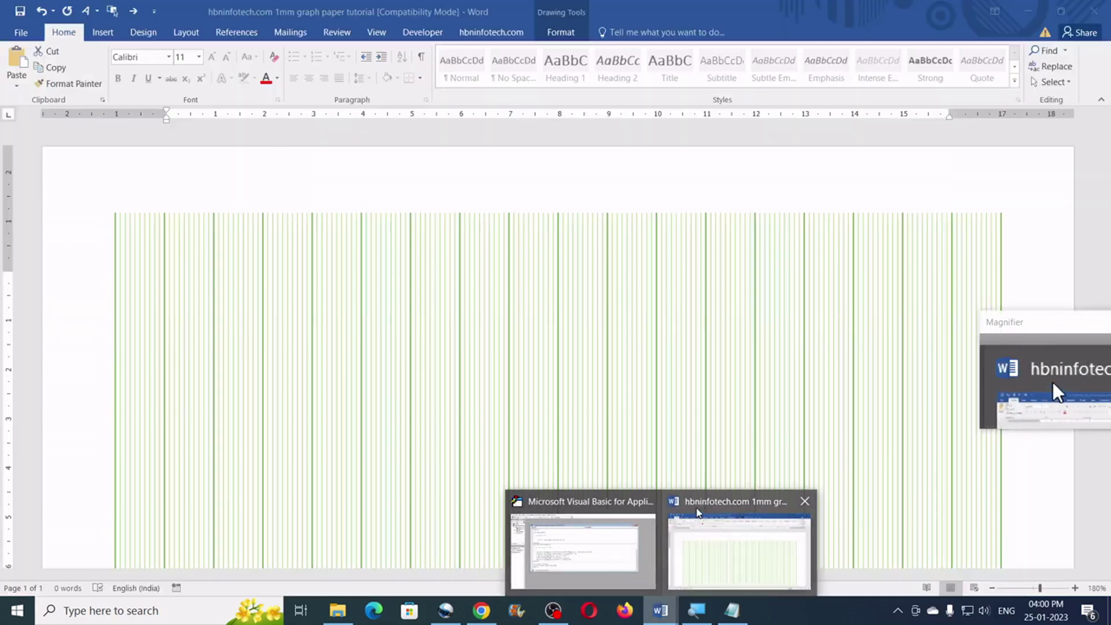
{"action": "left_click", "coordinate": [703, 502]}
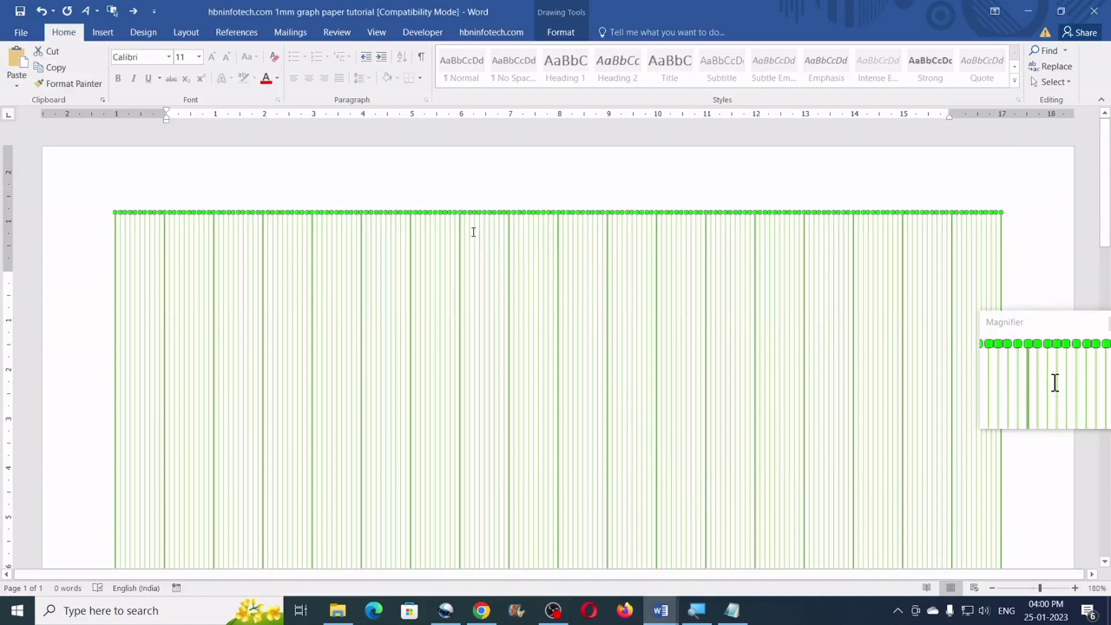
{"action": "left_click", "coordinate": [561, 33]}
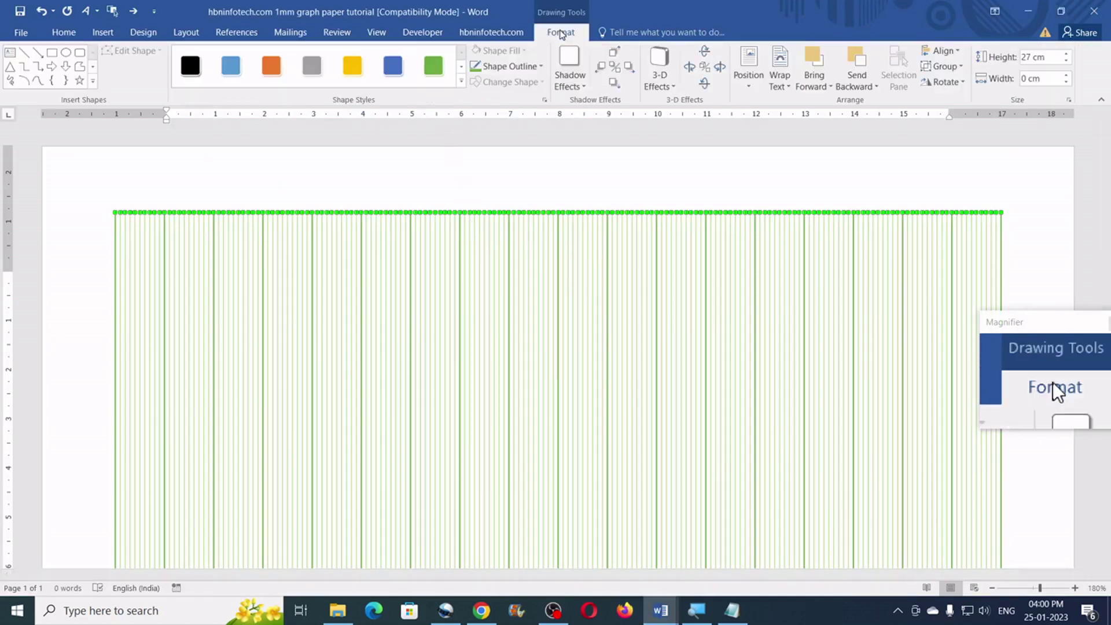
{"action": "left_click", "coordinate": [941, 66]}
{"action": "left_click", "coordinate": [948, 91]}
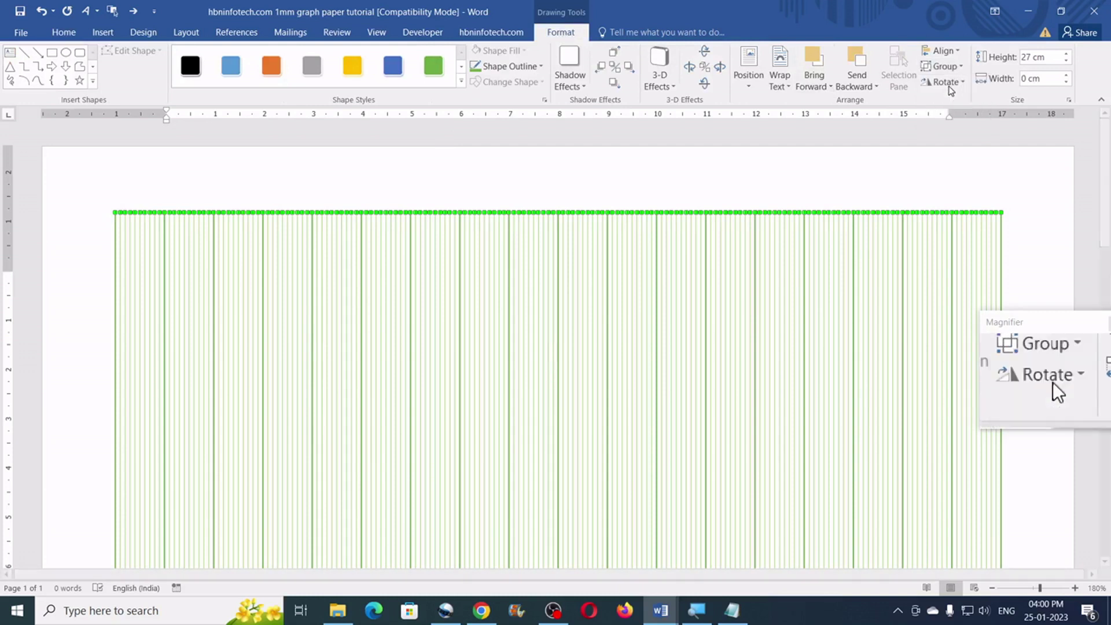
{"action": "left_click", "coordinate": [1046, 232]}
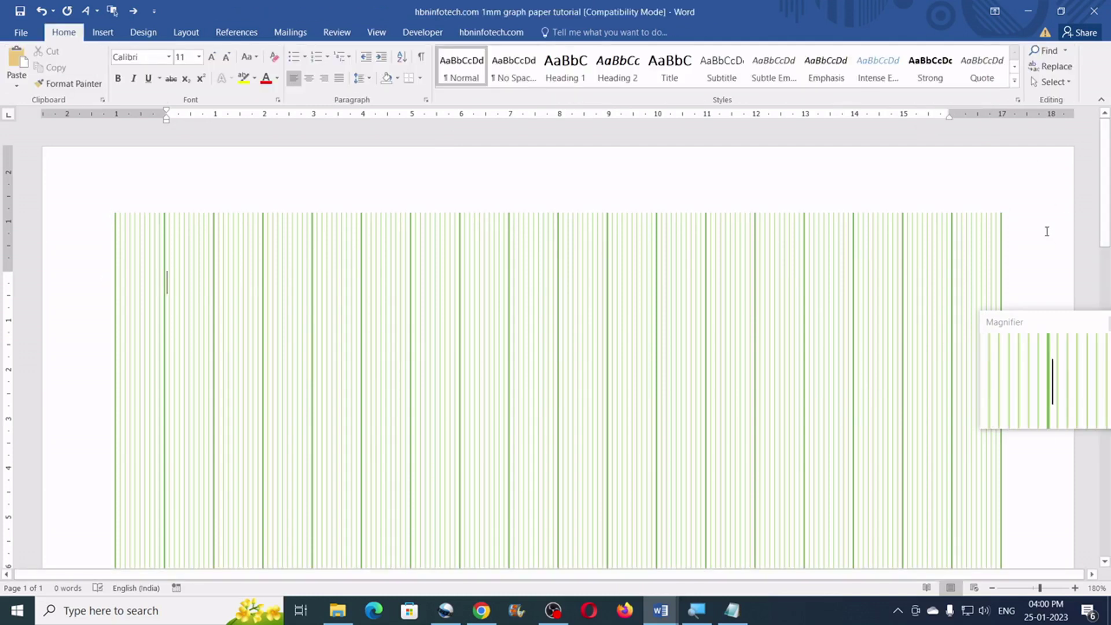
Look over the vertical lines down the page and the vertical-line macros in the Visual Basic editor, ending back in the Word document.
{"action": "scroll", "coordinate": [1047, 231], "scroll_direction": "down", "scroll_amount": 10}
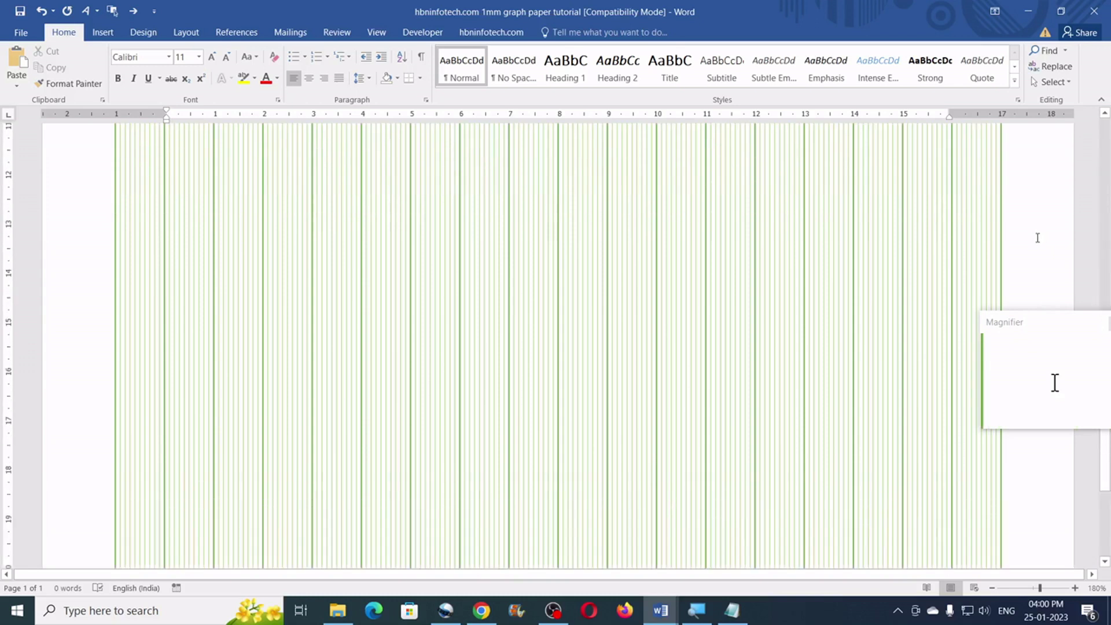
{"action": "scroll", "coordinate": [1037, 238], "scroll_direction": "up", "scroll_amount": 10}
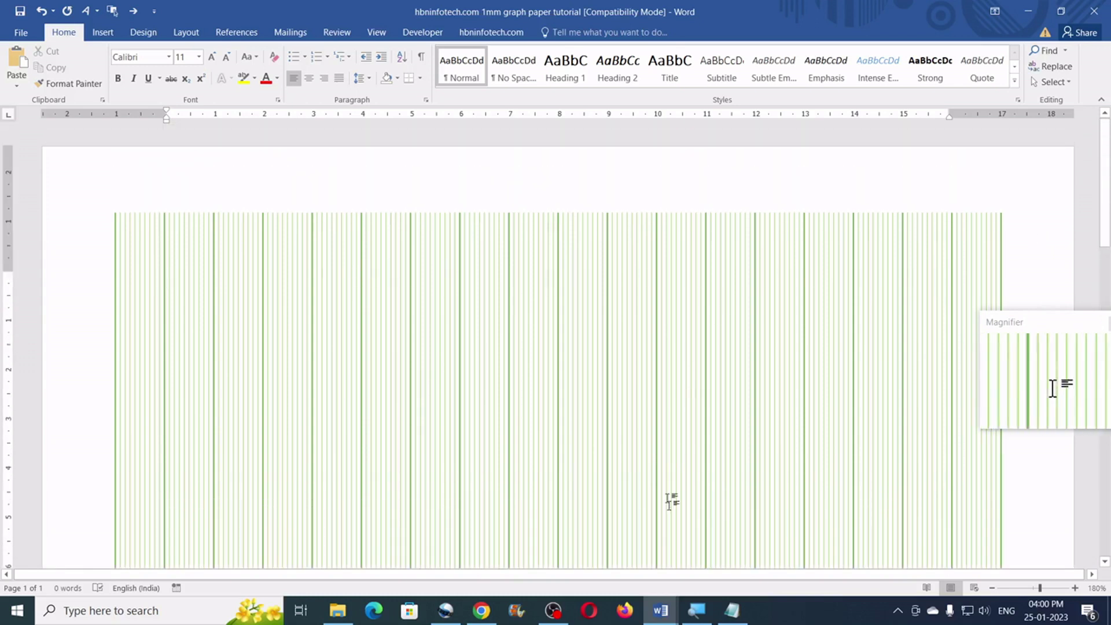
{"action": "mouse_move", "coordinate": [662, 606]}
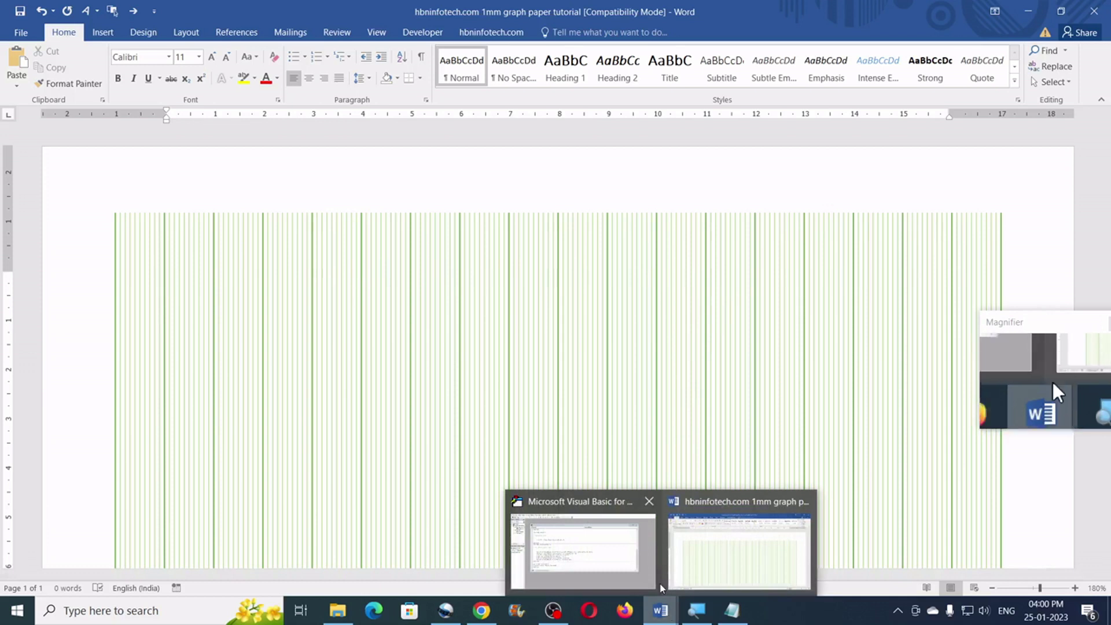
{"action": "left_click", "coordinate": [602, 509]}
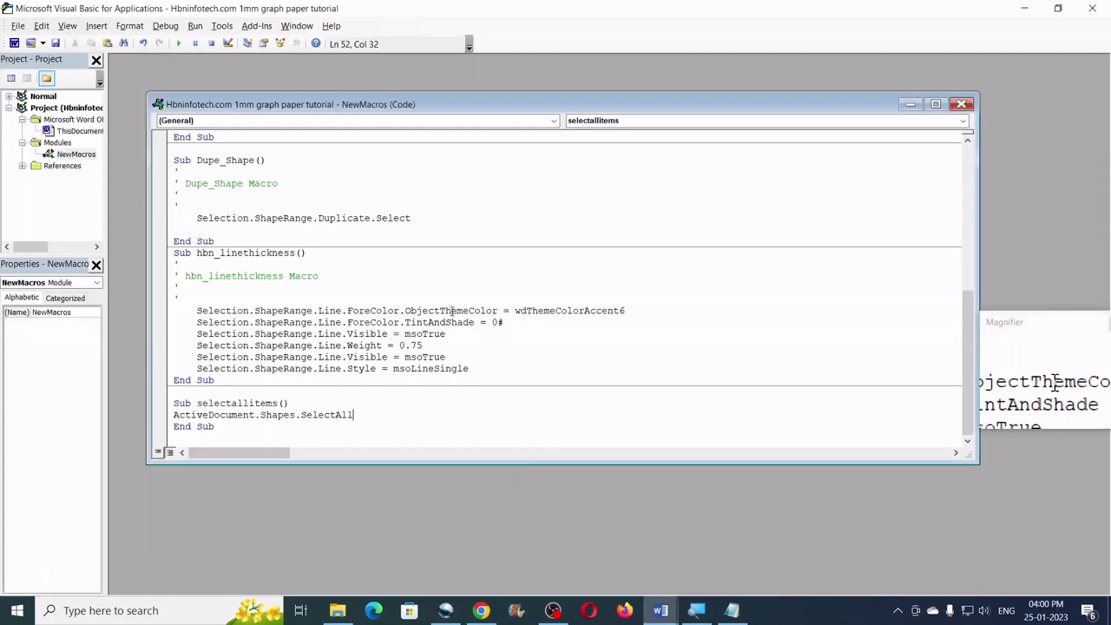
{"action": "scroll", "coordinate": [452, 310], "scroll_direction": "up", "scroll_amount": 10}
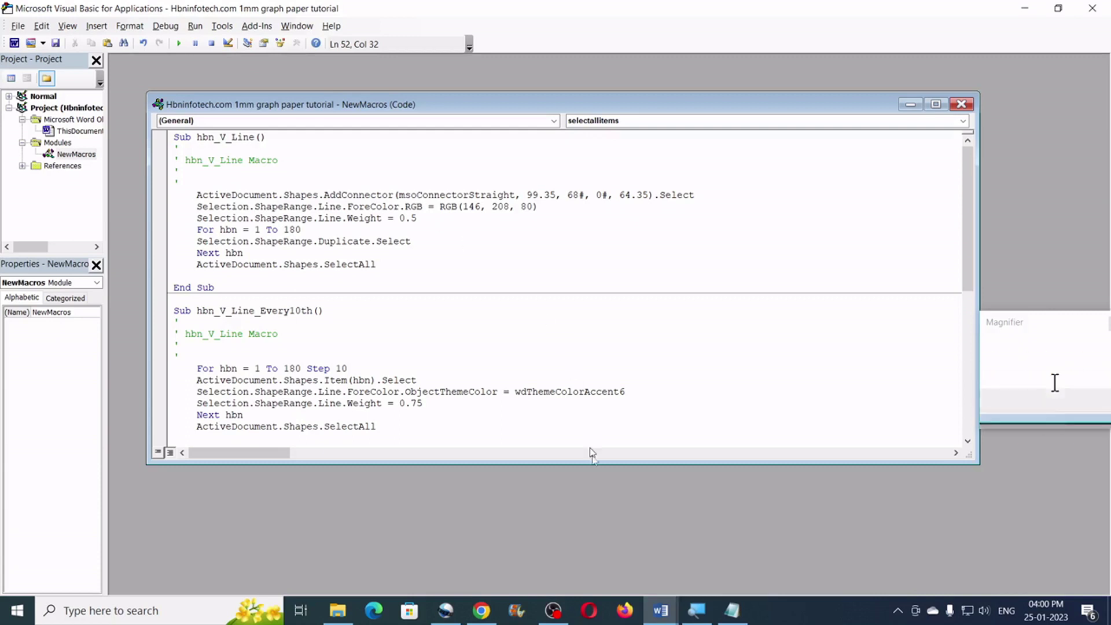
{"action": "mouse_move", "coordinate": [657, 611]}
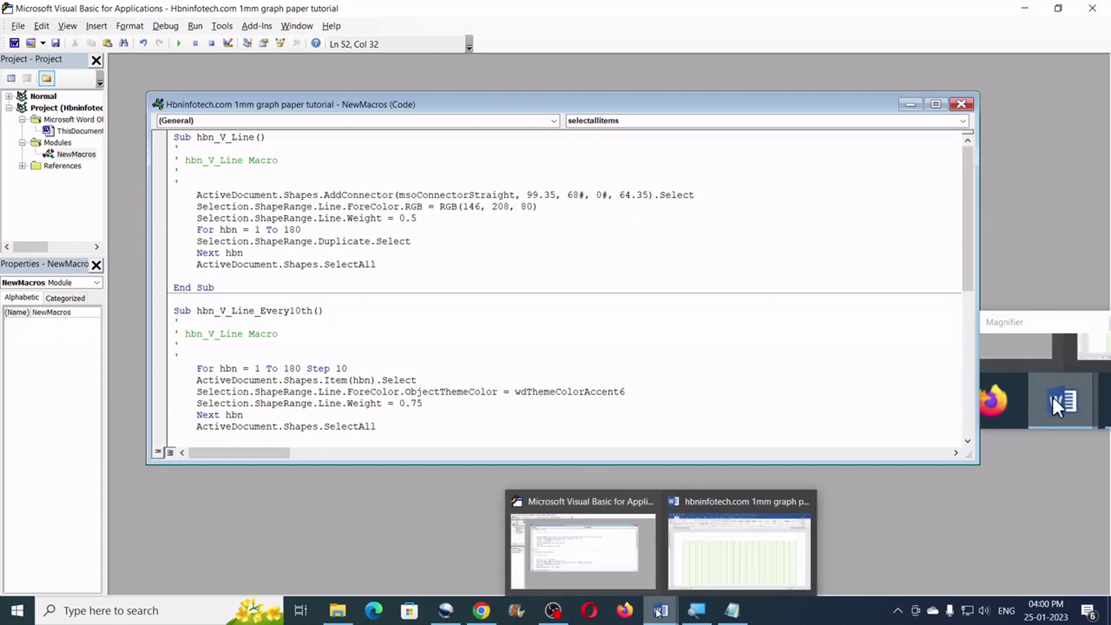
{"action": "left_click", "coordinate": [729, 521]}
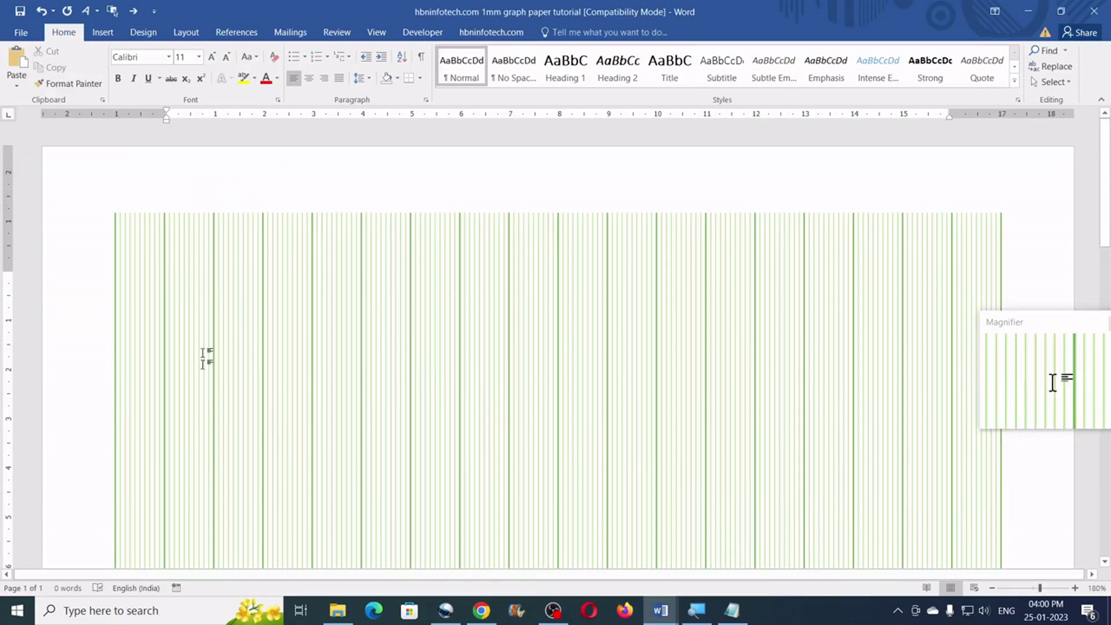
Start recording a macro named hbn_hlinecreation, stored in the hbninfotech.com 1mm graph paper tutorial document.
{"action": "left_click", "coordinate": [176, 589]}
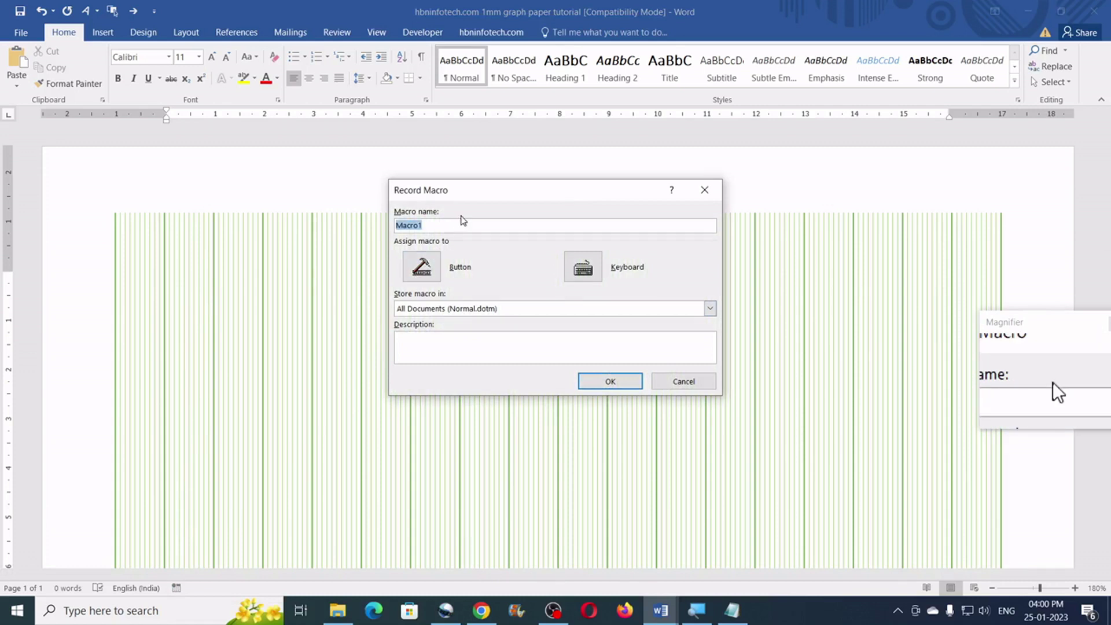
{"action": "type", "text": "hbn"}
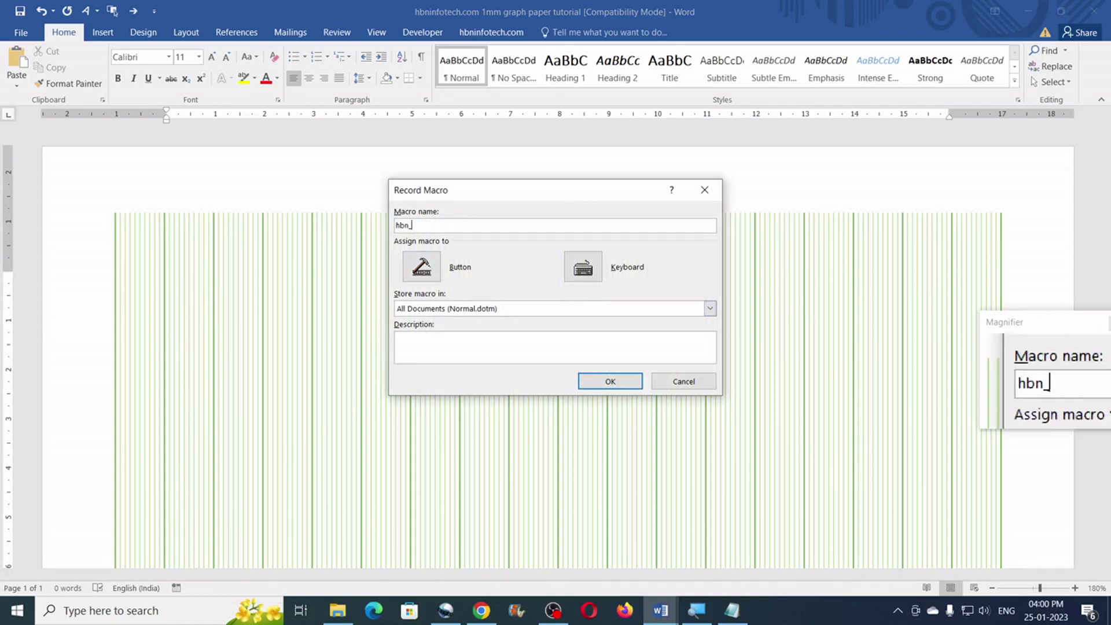
{"action": "type", "text": "_h"}
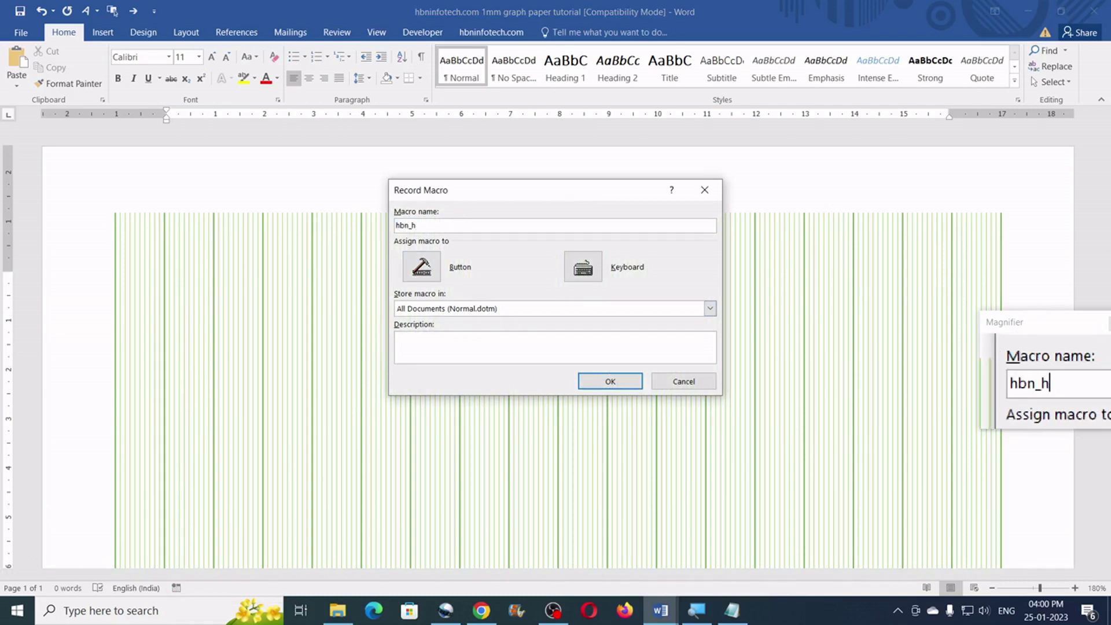
{"action": "type", "text": "line1"}
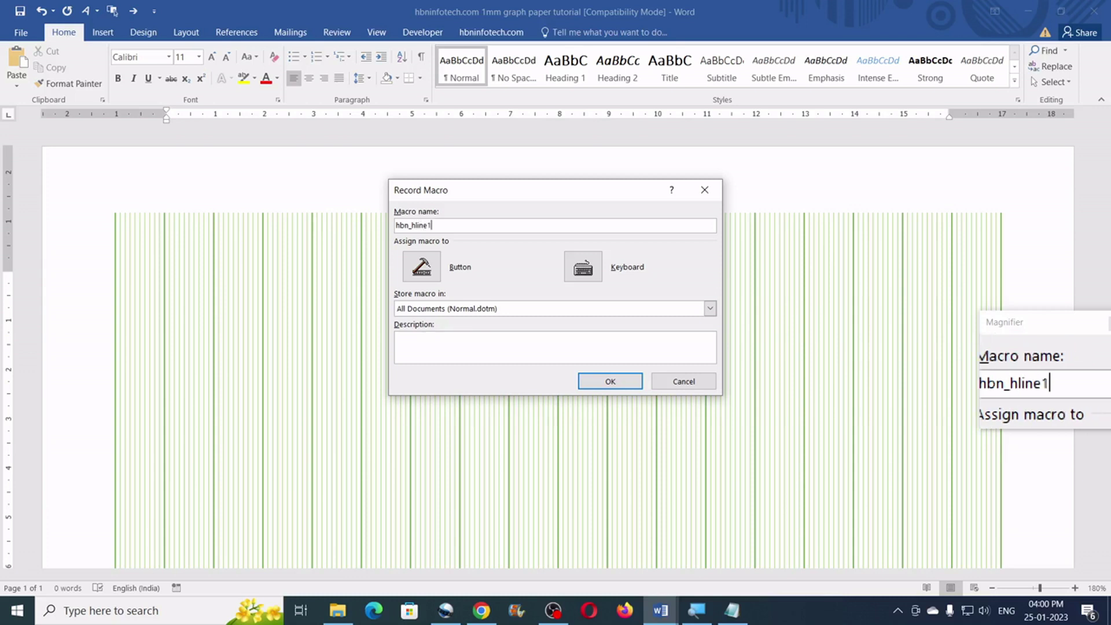
{"action": "key", "text": "BackSpace"}
{"action": "type", "text": "creation"}
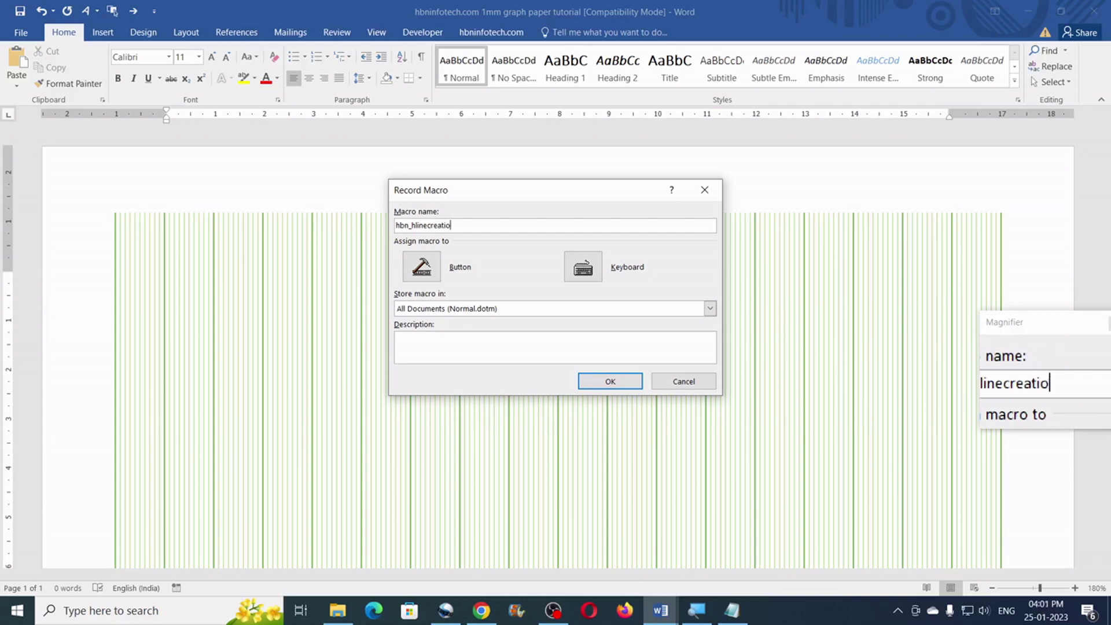
{"action": "left_click", "coordinate": [497, 308]}
{"action": "left_click", "coordinate": [498, 334]}
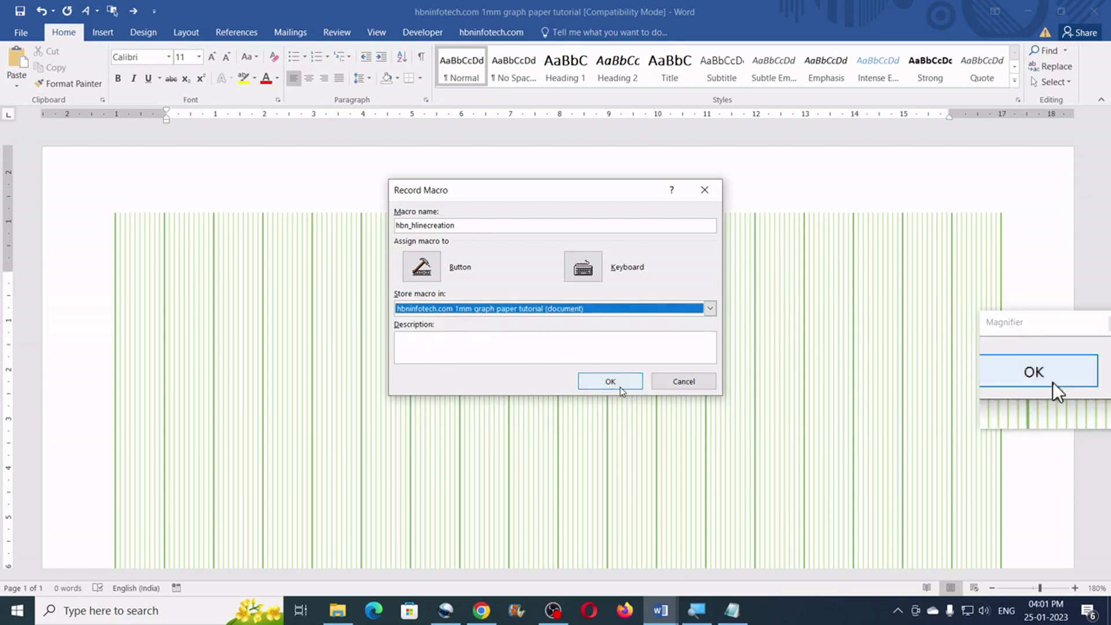
{"action": "left_click", "coordinate": [610, 382]}
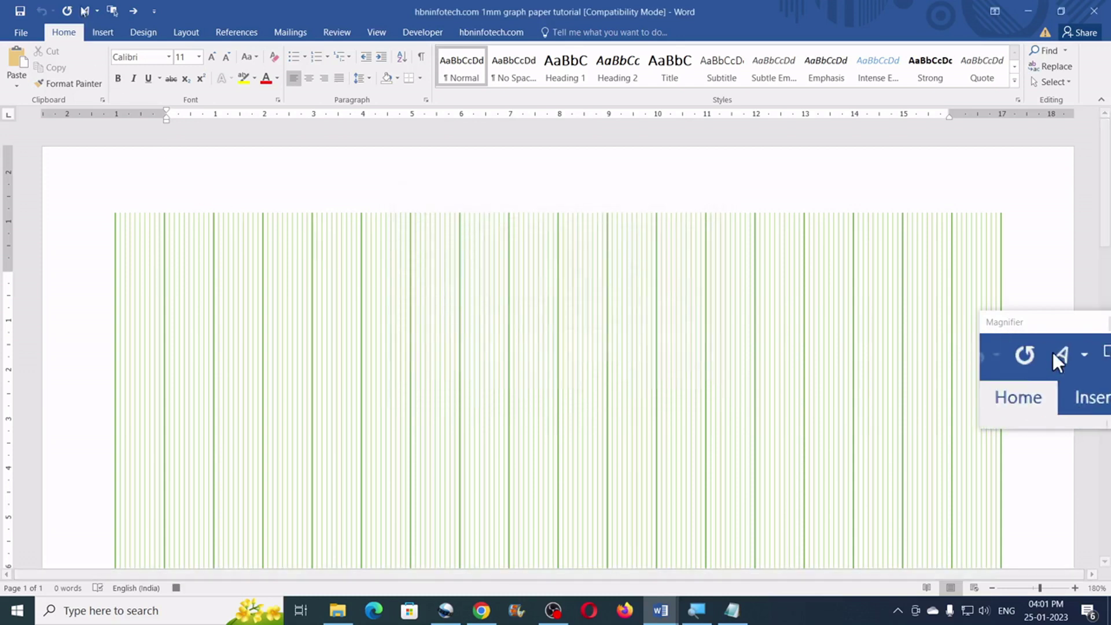
Draw a straight horizontal line about 2 cm long in the margin above the vertical lines and stop the macro recording.
{"action": "left_click", "coordinate": [103, 32]}
{"action": "left_click", "coordinate": [207, 76]}
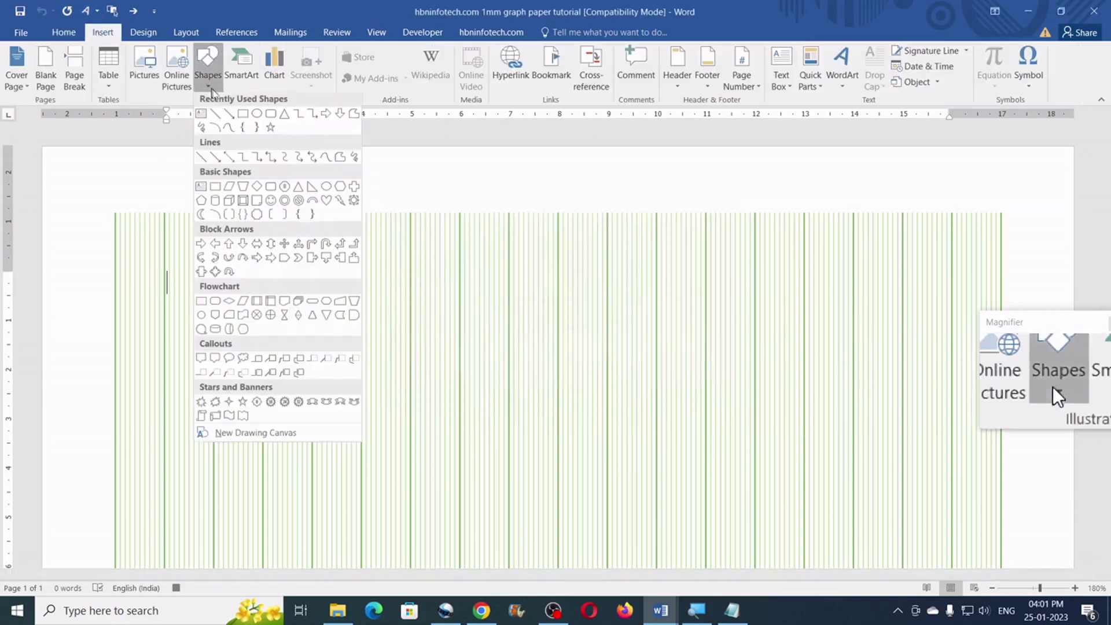
{"action": "left_click", "coordinate": [232, 127]}
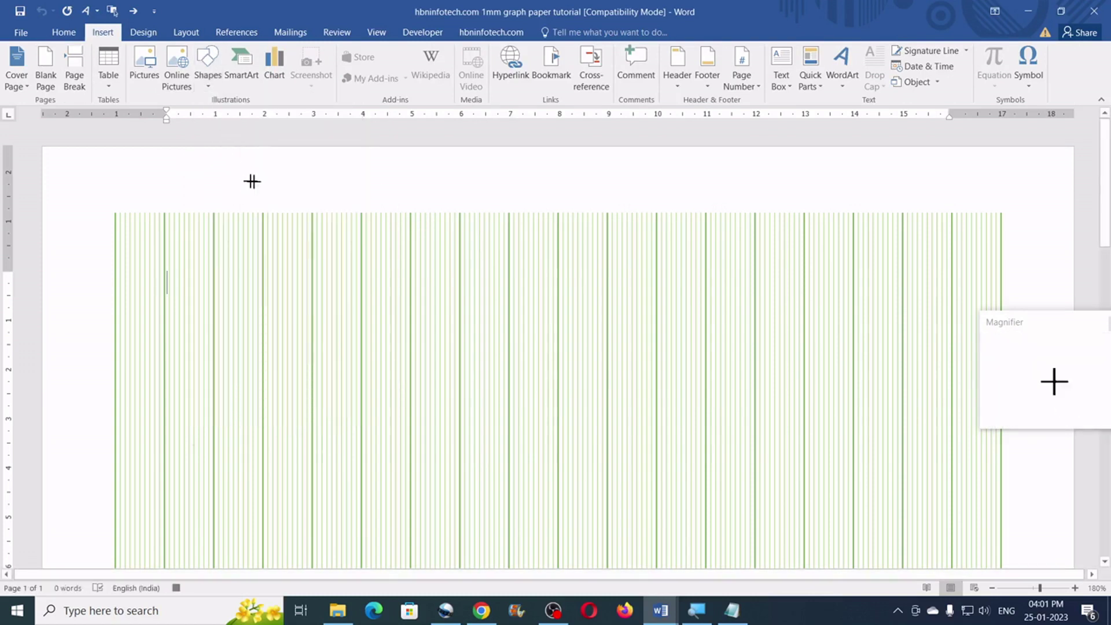
{"action": "left_click_drag", "start_coordinate": [327, 188], "coordinate": [328, 187]}
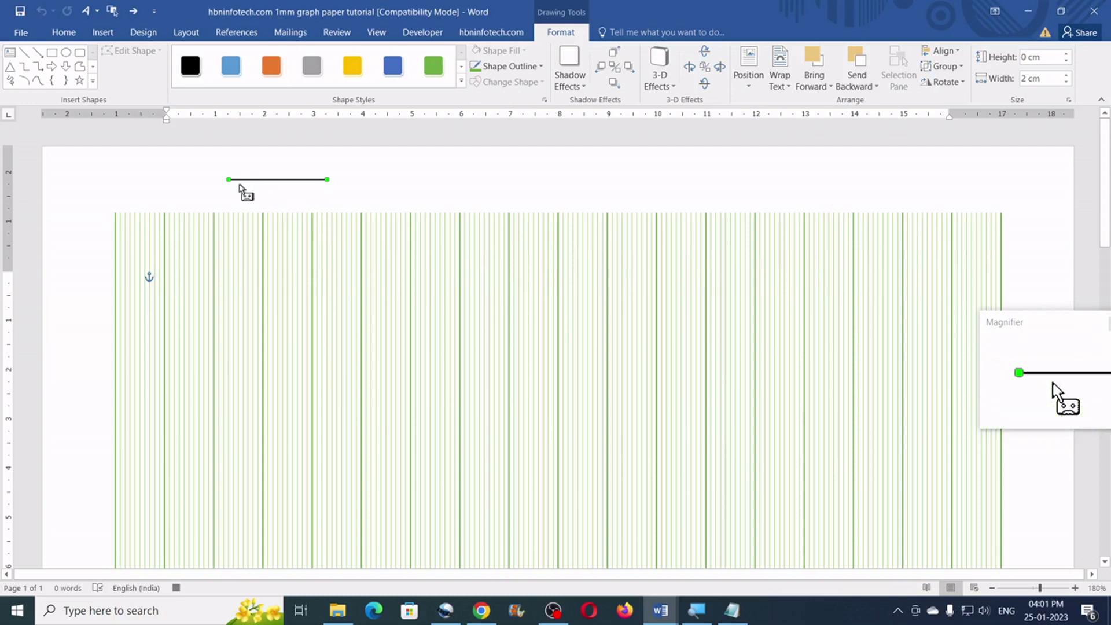
{"action": "left_click", "coordinate": [177, 588]}
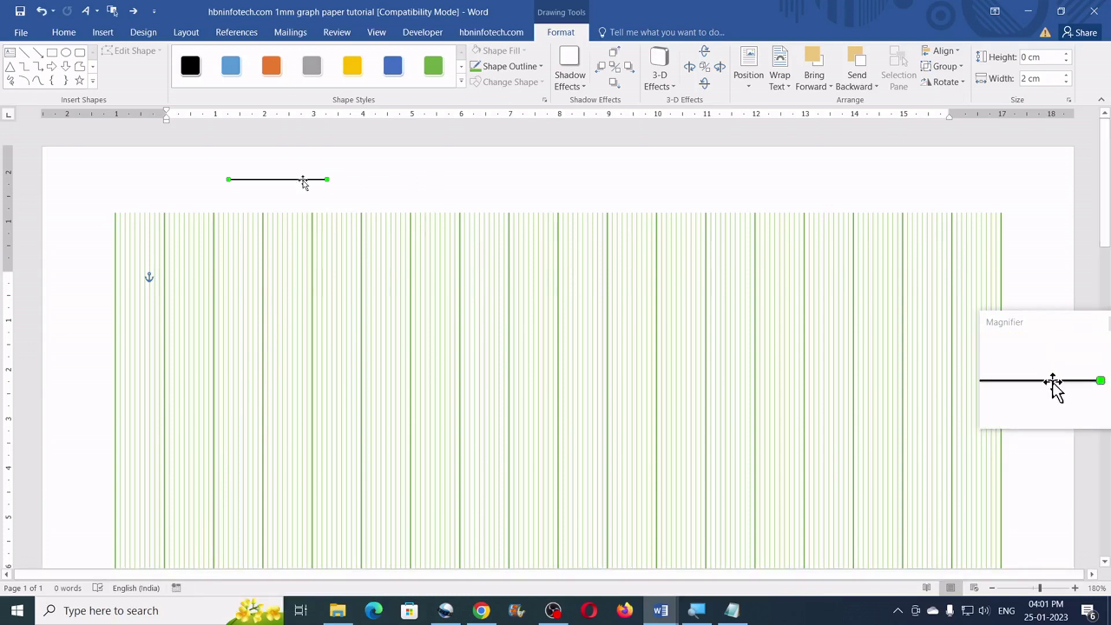
Undo the horizontal line drawn in the document and bring up the recorded hbn_hlinecreation macro in the Visual Basic editor.
{"action": "key", "text": "alt+q"}
{"action": "key", "text": "ctrl+z"}
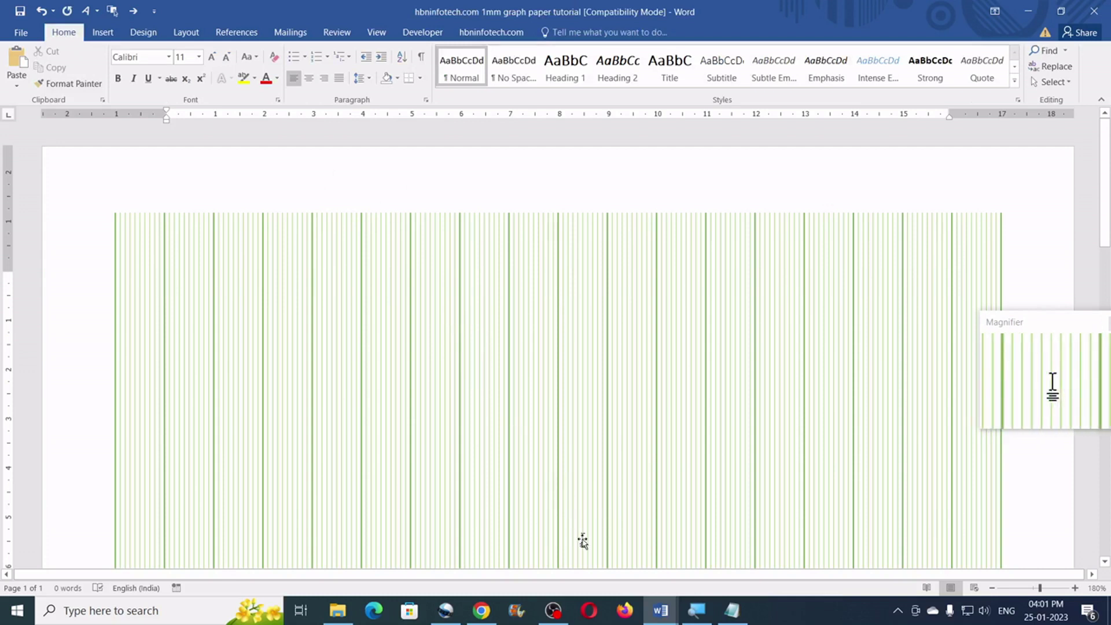
{"action": "mouse_move", "coordinate": [660, 610]}
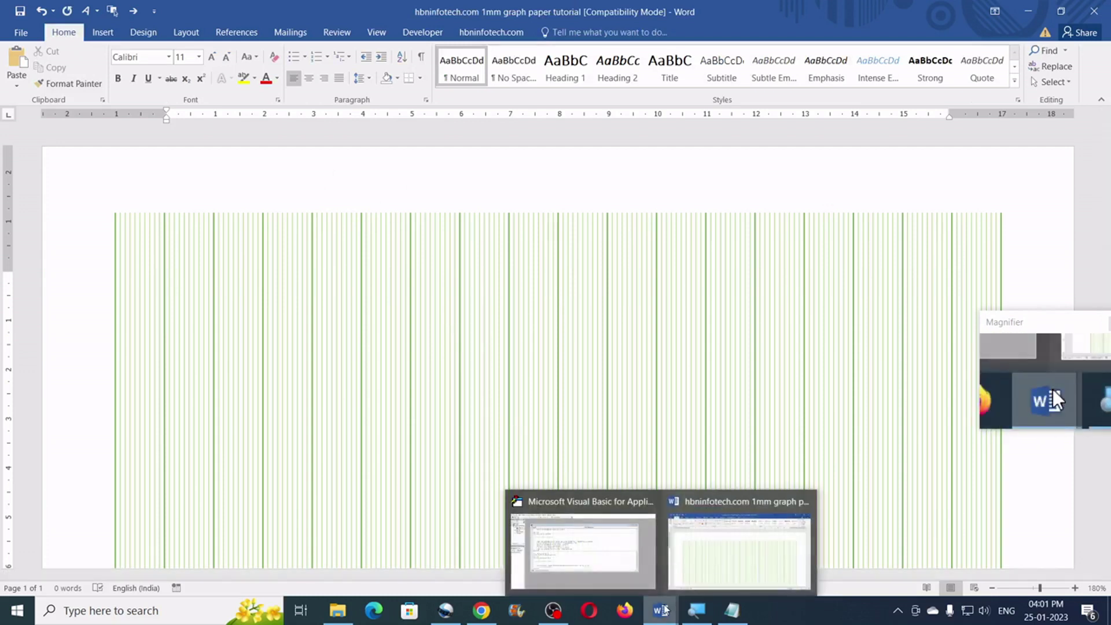
{"action": "left_click", "coordinate": [596, 527]}
{"action": "scroll", "coordinate": [419, 365], "scroll_direction": "down", "scroll_amount": 1}
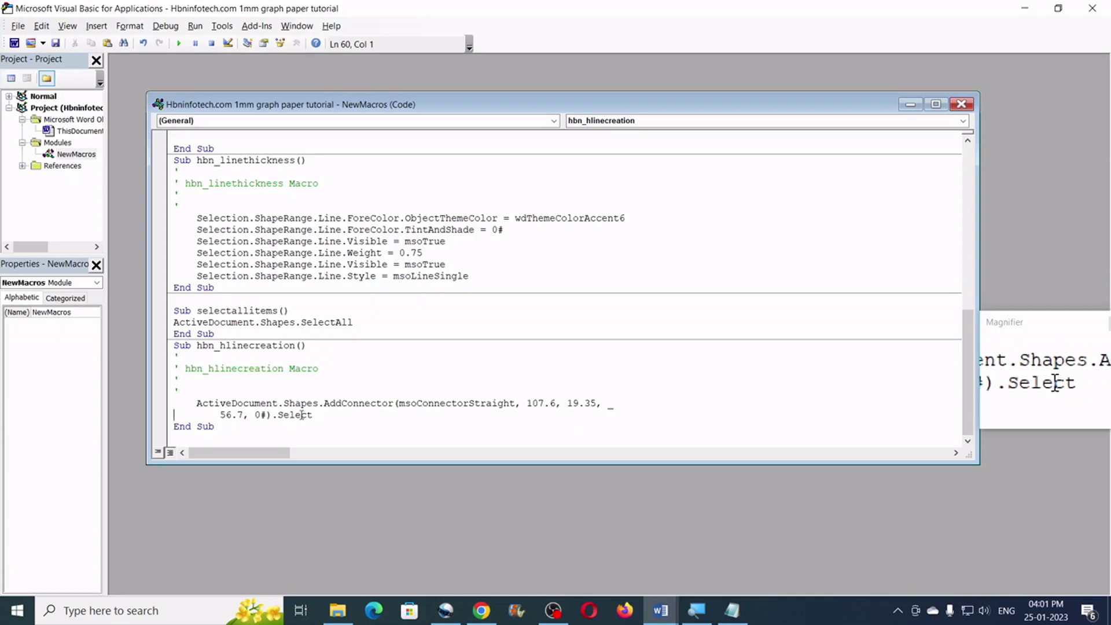
Duplicate the whole hbn_V_Line macro directly below the original and name the copy hbn_H_Line.
{"action": "scroll", "coordinate": [406, 406], "scroll_direction": "up", "scroll_amount": 5}
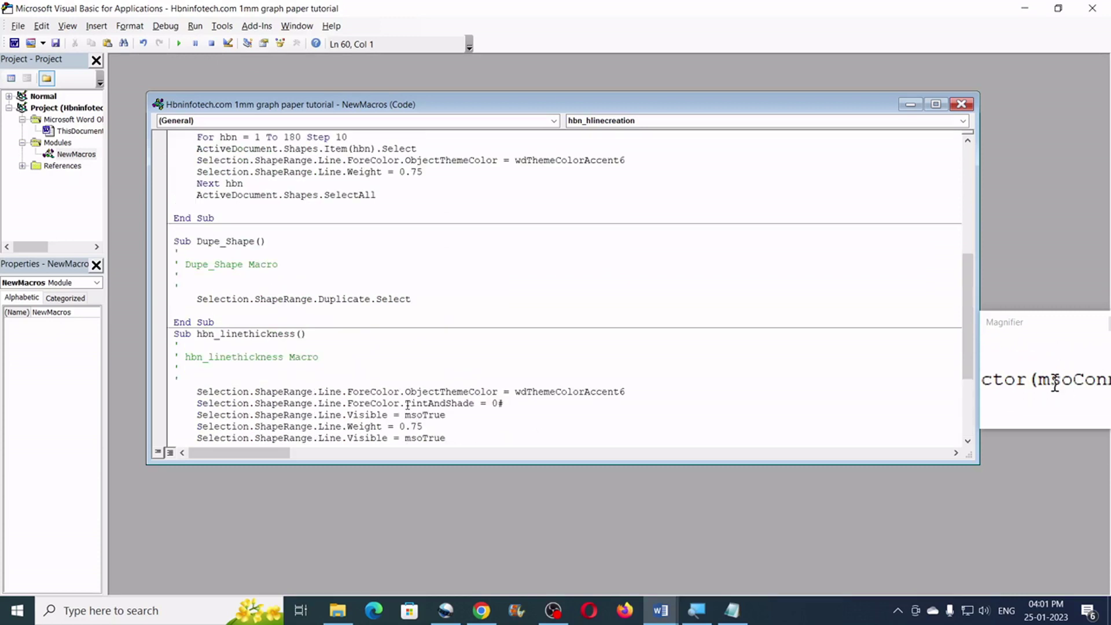
{"action": "scroll", "coordinate": [339, 308], "scroll_direction": "up", "scroll_amount": 5}
{"action": "scroll", "coordinate": [336, 310], "scroll_direction": "up", "scroll_amount": 2}
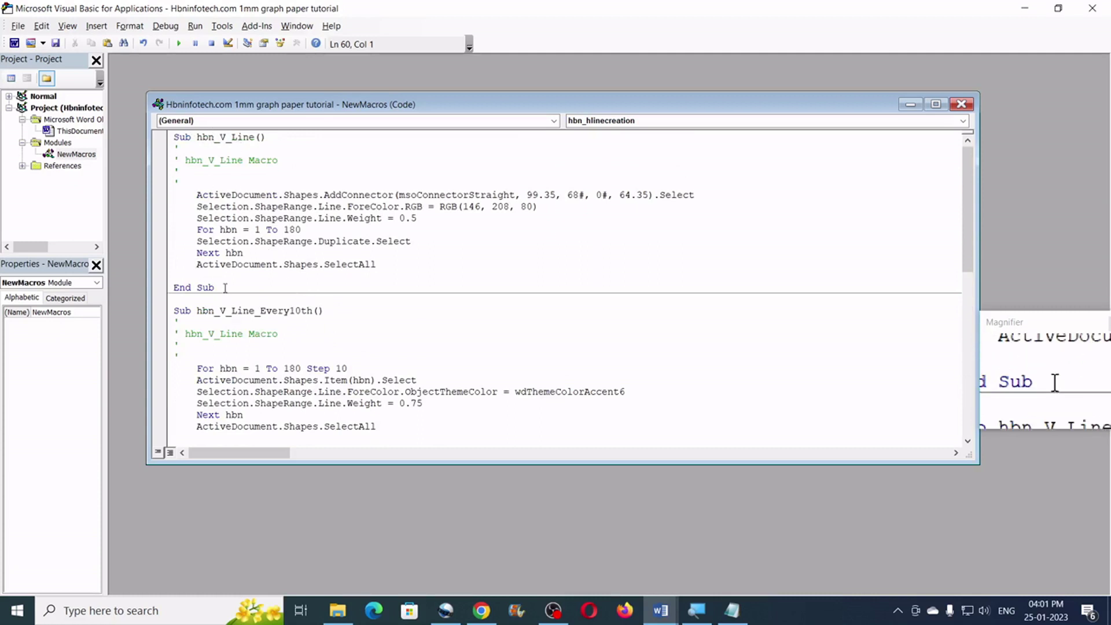
{"action": "left_click_drag", "start_coordinate": [225, 287], "coordinate": [174, 138]}
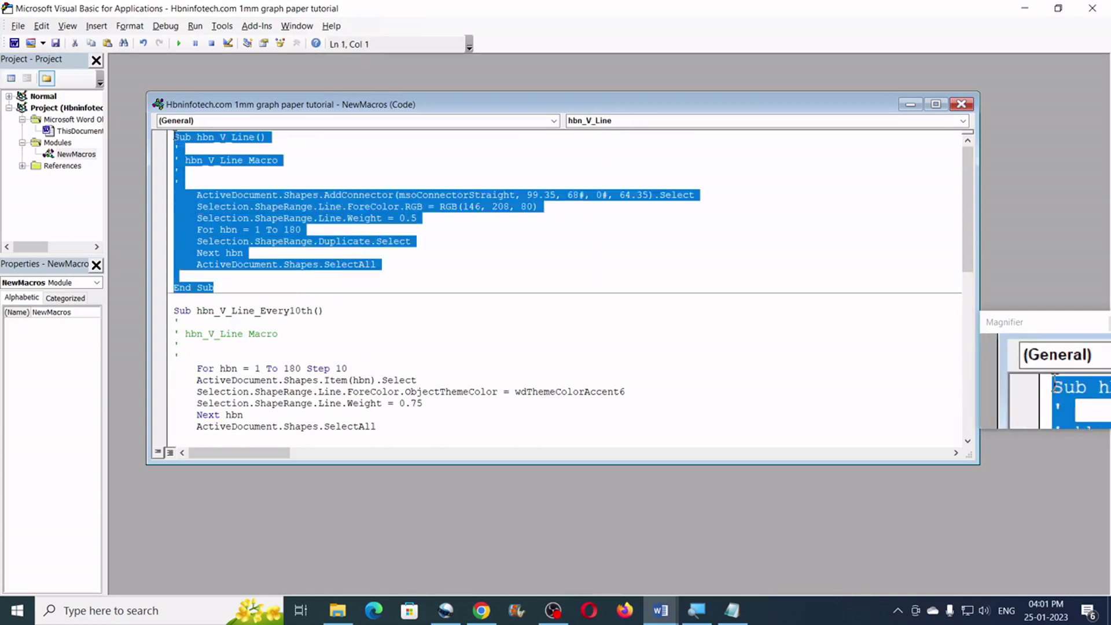
{"action": "left_click", "coordinate": [227, 286]}
{"action": "key", "text": "Return"}
{"action": "key", "text": "Return"}
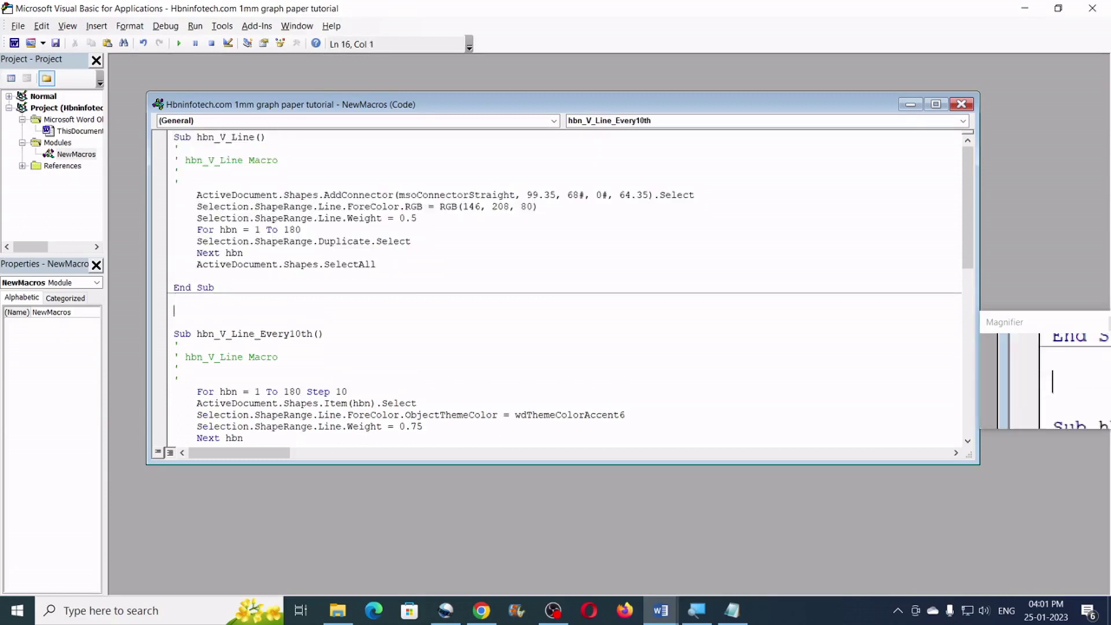
{"action": "type", "text": "Sub hbn_V_Line() ' ' hbn_V_Line Macro ' '     ActiveDocument.Shapes.AddConnector(msoConnectorStraight, 99.35, 68#, 0#, 64.35).Select     Selection.ShapeRange.Line.ForeColor.RGB = RGB(146, 208, 80)     Selection.ShapeRange.Line.Weight = 0.5     For hbn = 1 To 180     Selection.ShapeRange.Duplicate.Select     Next hbn     ActiveDocument.Shapes.SelectAll  End Sub"}
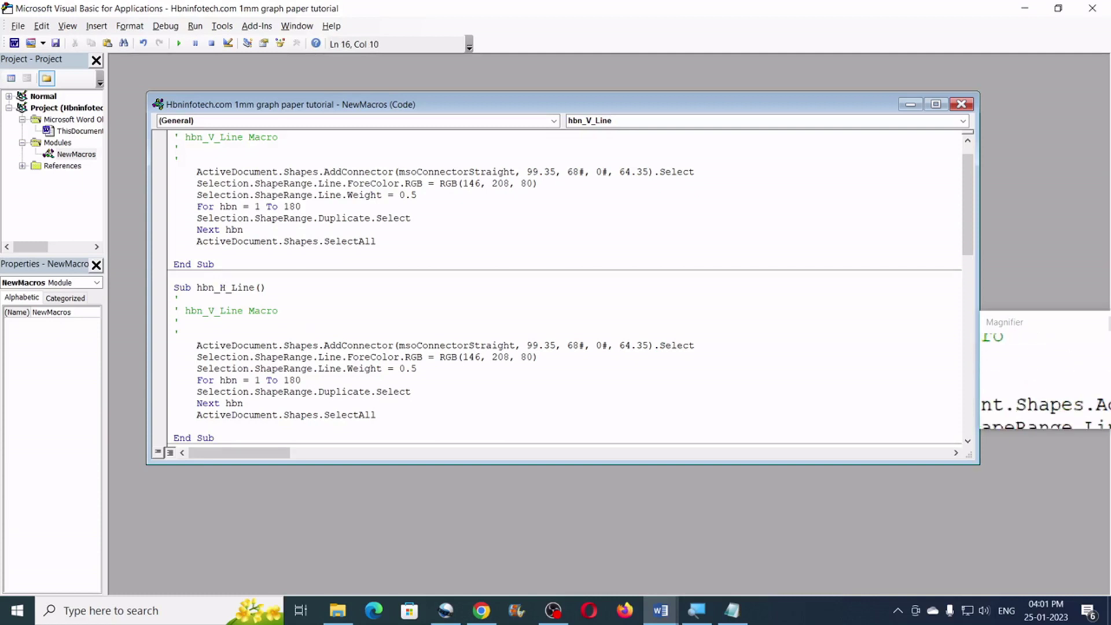
Replace the AddConnector statement in hbn_H_Line with the one from hbn_hlinecreation, using values 107.6, 19.35, 56.7, 0#.
{"action": "scroll", "coordinate": [355, 326], "scroll_direction": "down", "scroll_amount": 12}
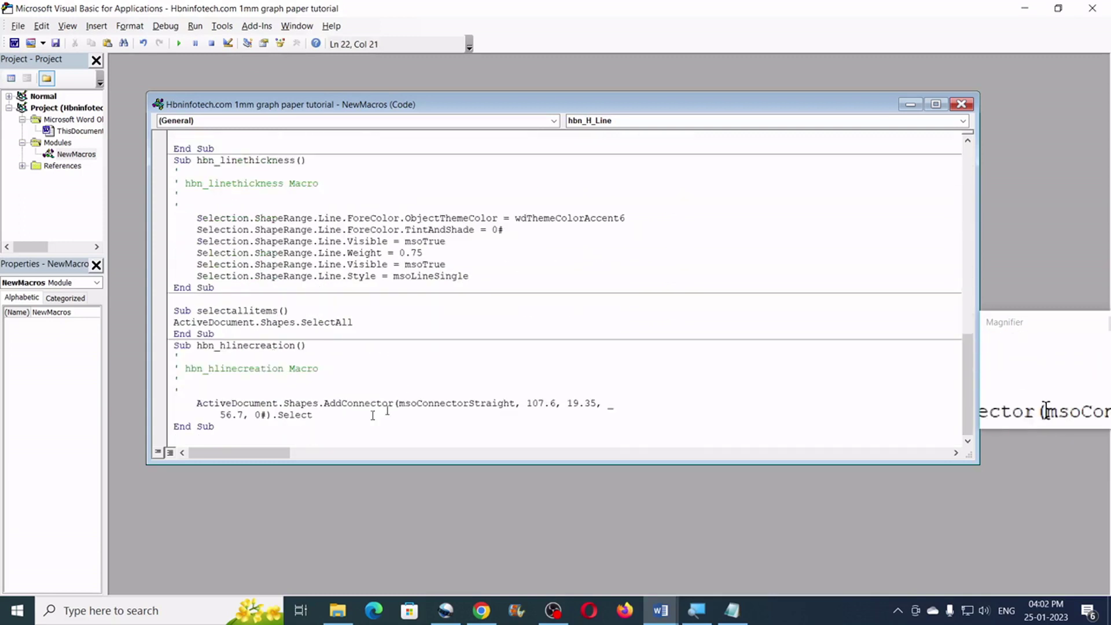
{"action": "left_click_drag", "start_coordinate": [318, 413], "coordinate": [260, 403]}
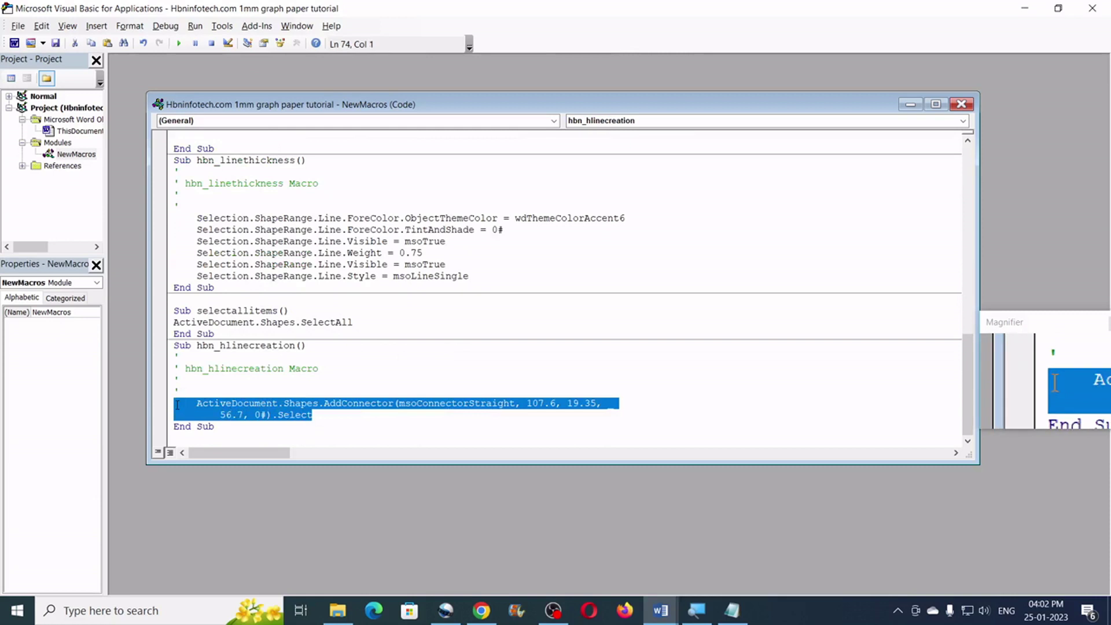
{"action": "scroll", "coordinate": [416, 391], "scroll_direction": "up", "scroll_amount": 12}
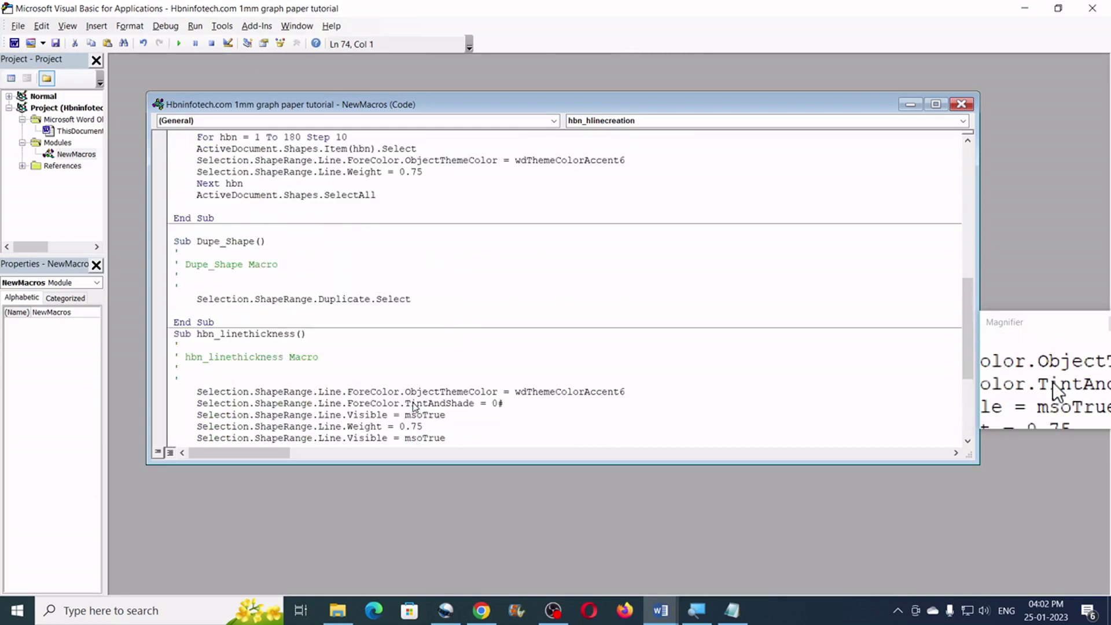
{"action": "scroll", "coordinate": [392, 307], "scroll_direction": "up", "scroll_amount": 1}
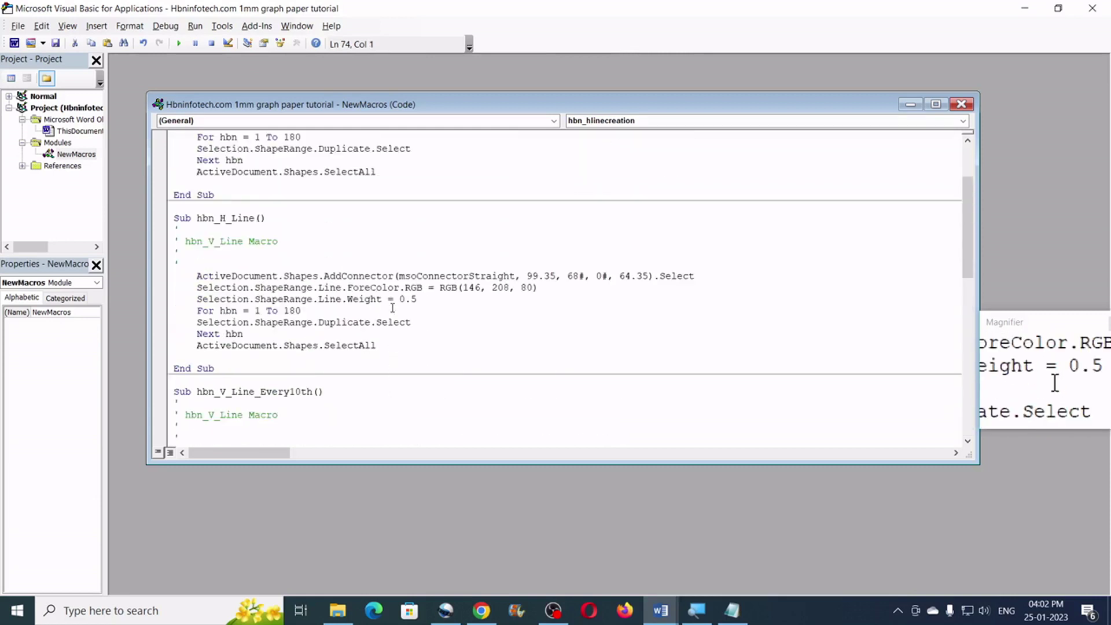
{"action": "left_click_drag", "start_coordinate": [698, 275], "coordinate": [196, 275]}
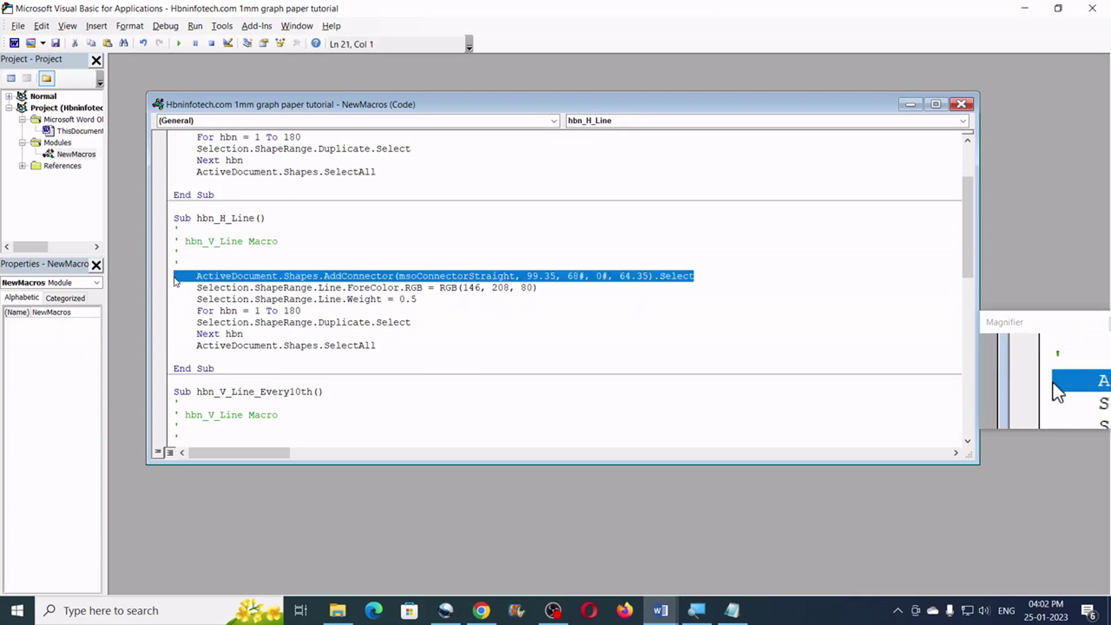
{"action": "key", "text": "Delete"}
{"action": "type", "text": "ActiveDocument.Shapes.AddConnector(msoConnectorStraight, 107.6, 19.35, _         56.7, 0#).Select"}
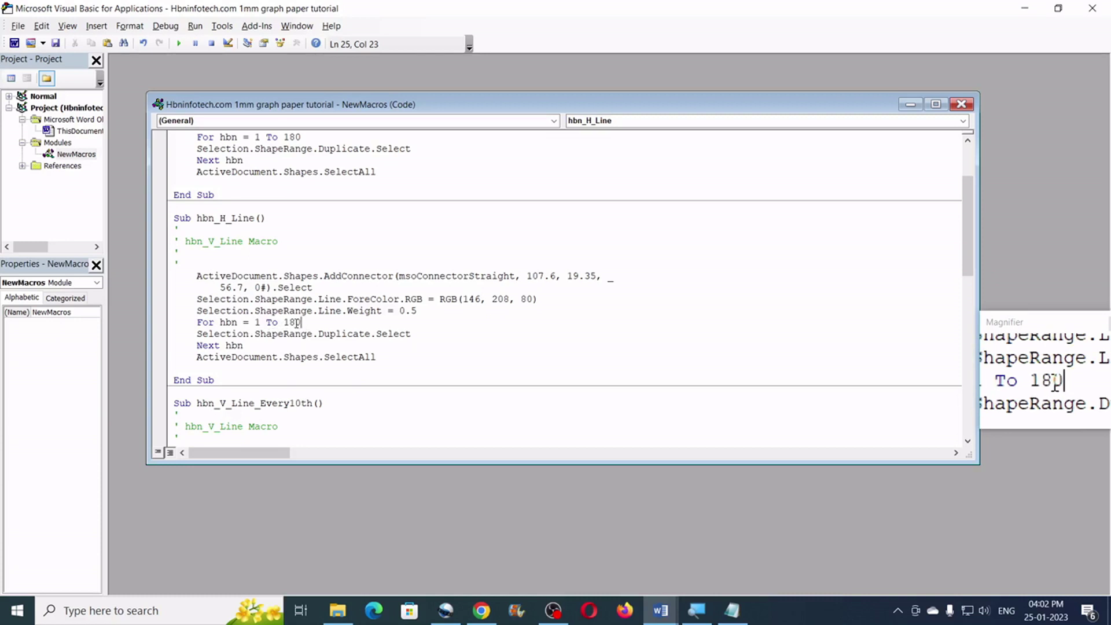
Set the For loop in hbn_H_Line to run from 1 to 270.
{"action": "left_click_drag", "start_coordinate": [295, 322], "coordinate": [283, 323]}
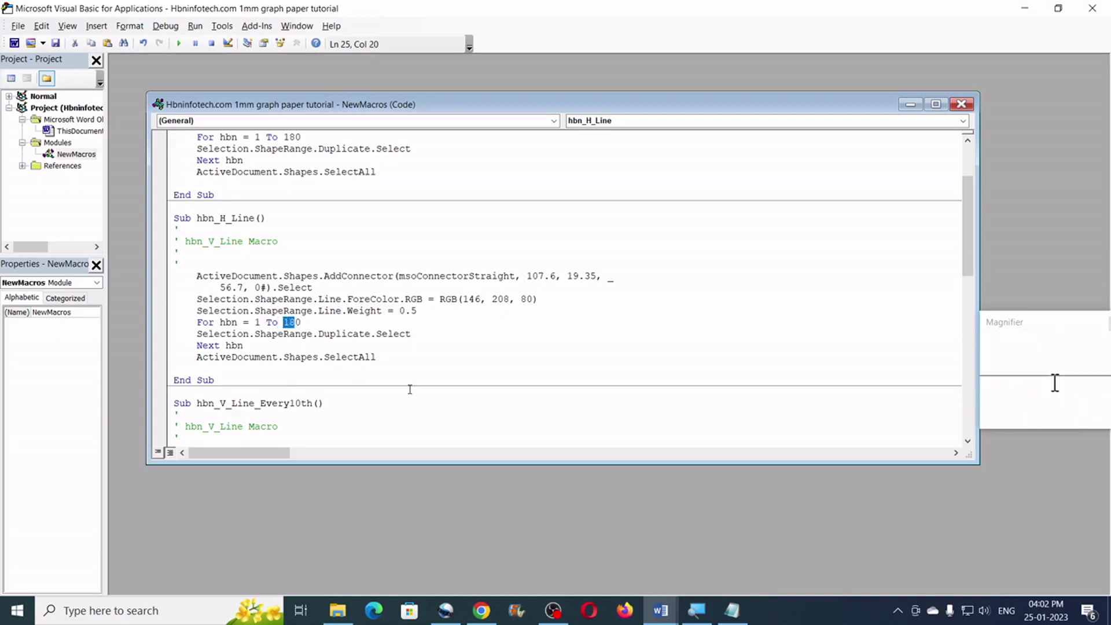
{"action": "type", "text": "27"}
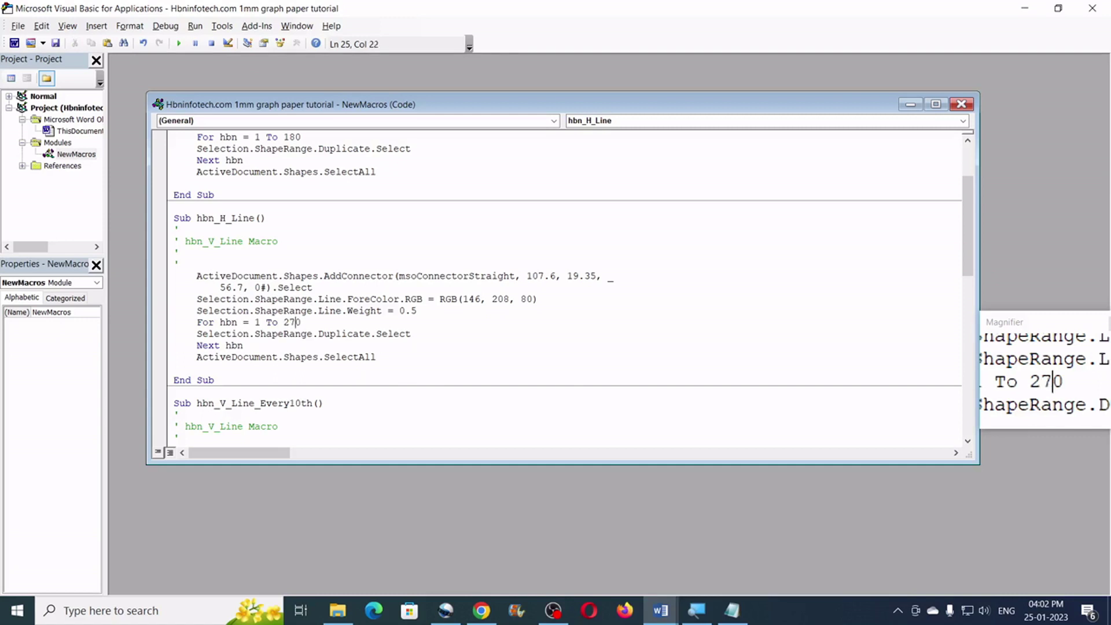
{"action": "left_click", "coordinate": [363, 334]}
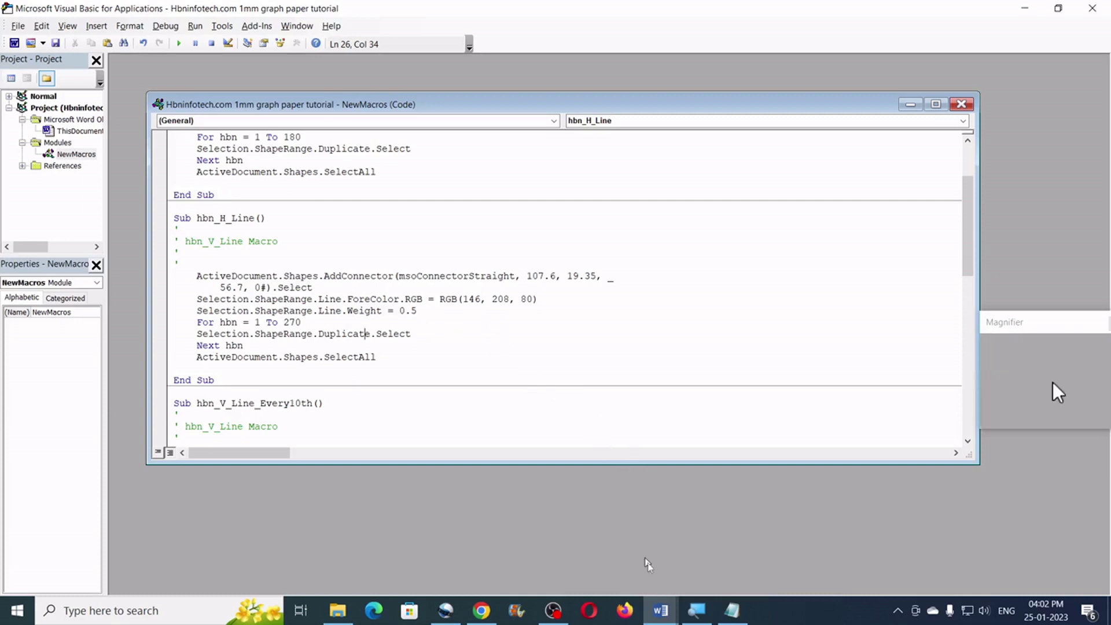
Switch to Word, create a new blank document and check which macros and macro locations are available in it.
{"action": "mouse_move", "coordinate": [664, 606]}
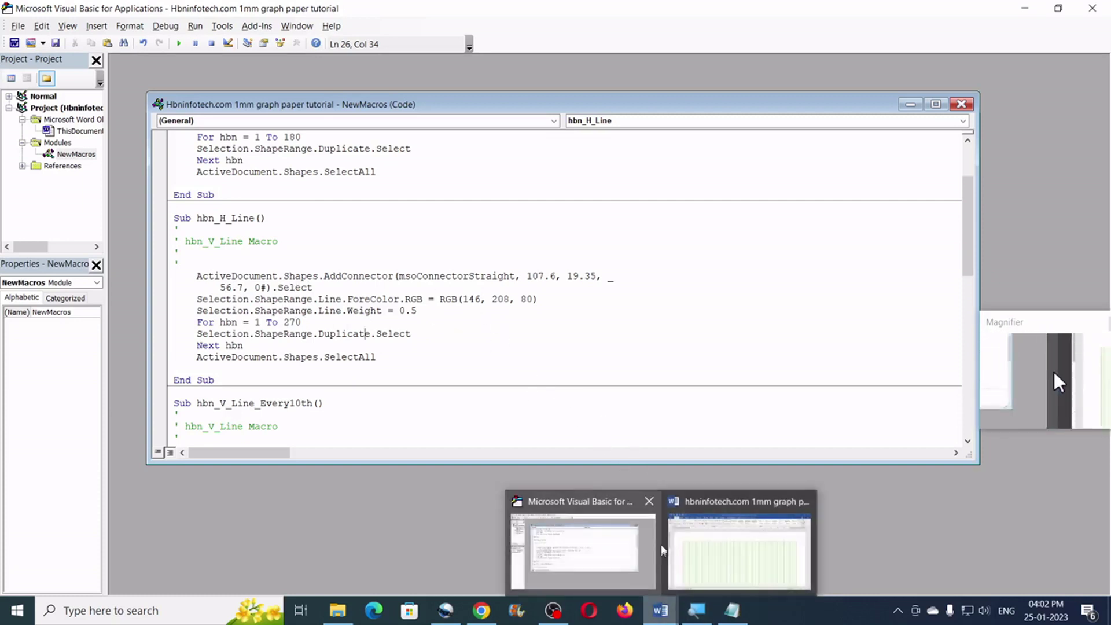
{"action": "left_click", "coordinate": [692, 504]}
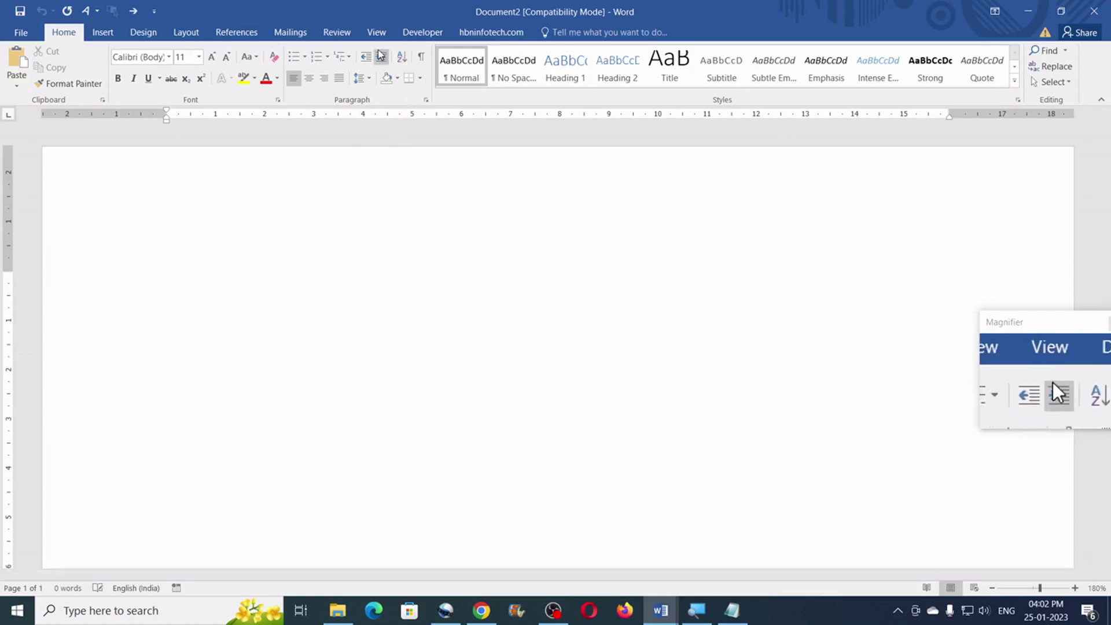
{"action": "left_click", "coordinate": [413, 33]}
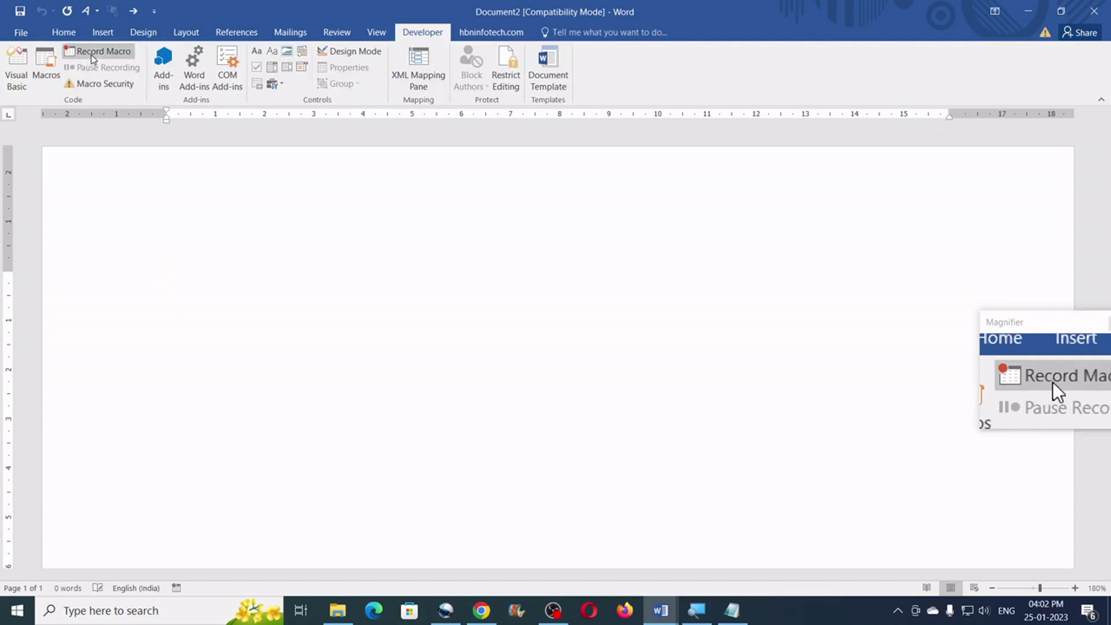
{"action": "left_click", "coordinate": [44, 70]}
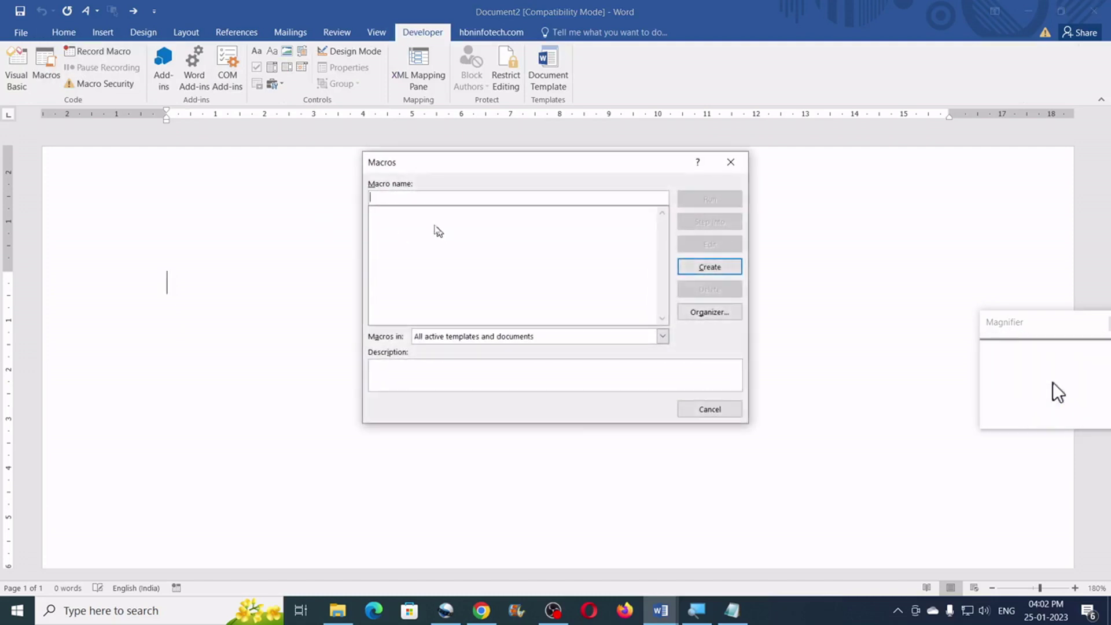
{"action": "left_click", "coordinate": [583, 339]}
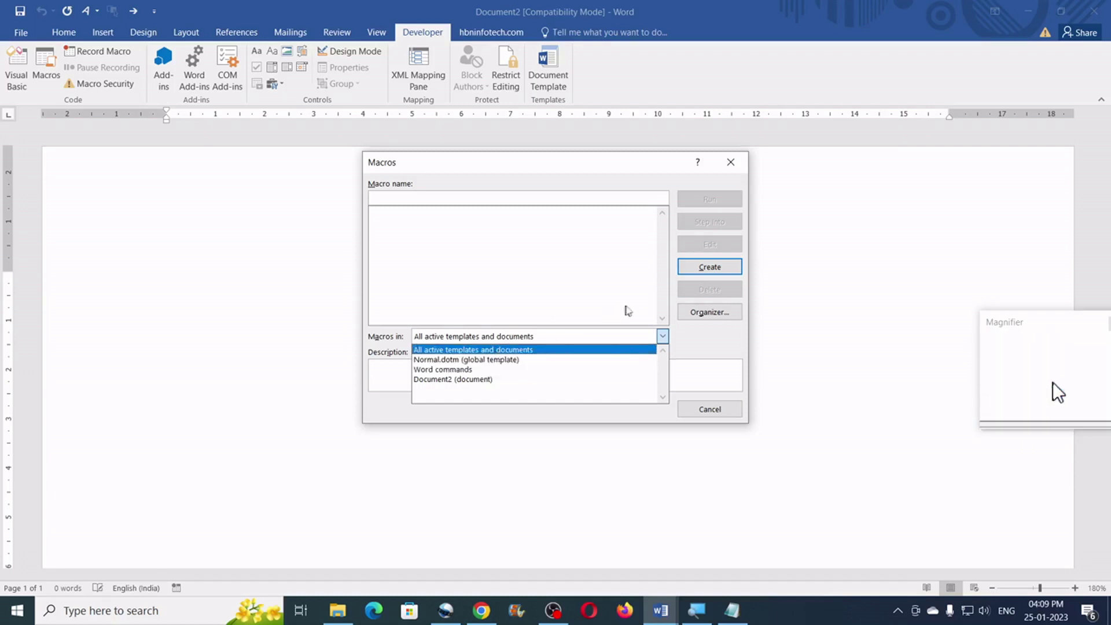
{"action": "left_click", "coordinate": [698, 410]}
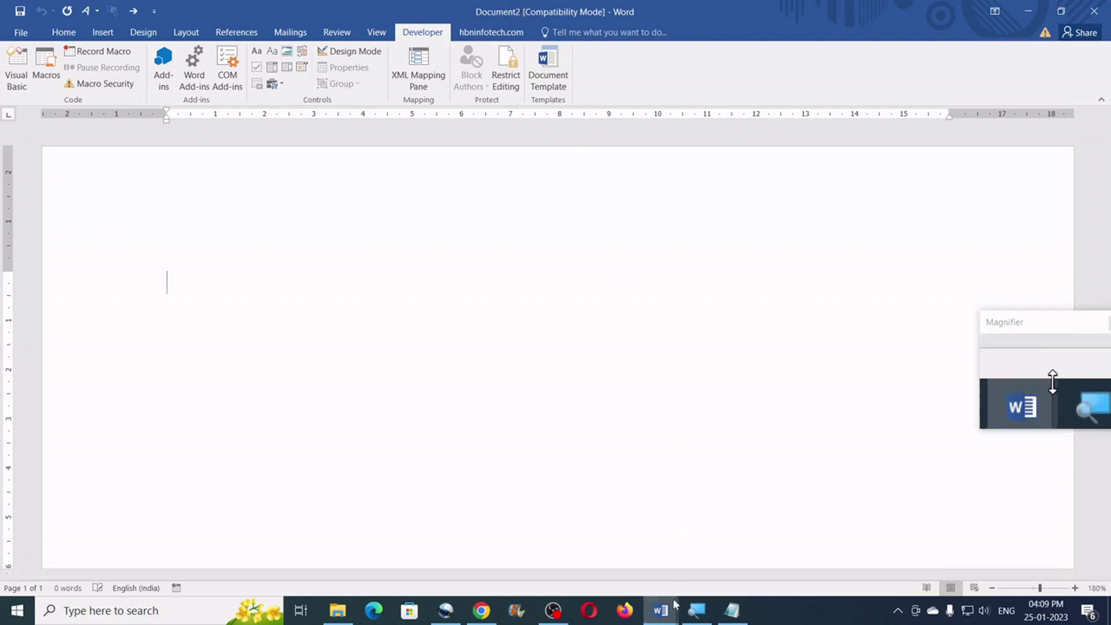
Switch to the Visual Basic editor and insert a new module into the Document2 project.
{"action": "mouse_move", "coordinate": [660, 608]}
{"action": "left_click", "coordinate": [552, 551]}
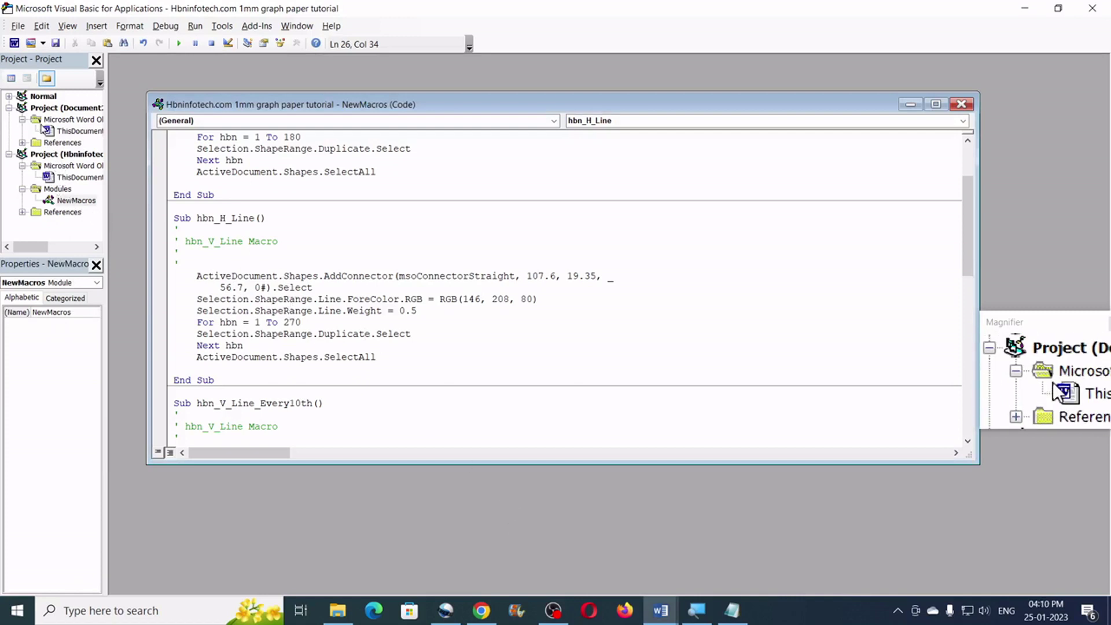
{"action": "left_click", "coordinate": [65, 111]}
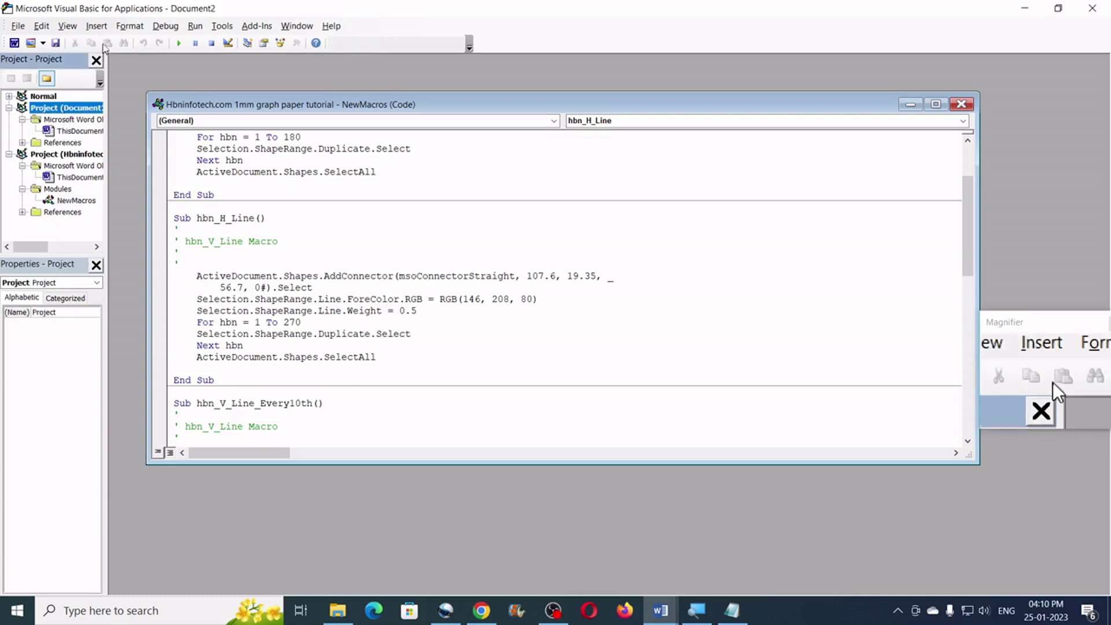
{"action": "left_click", "coordinate": [96, 26]}
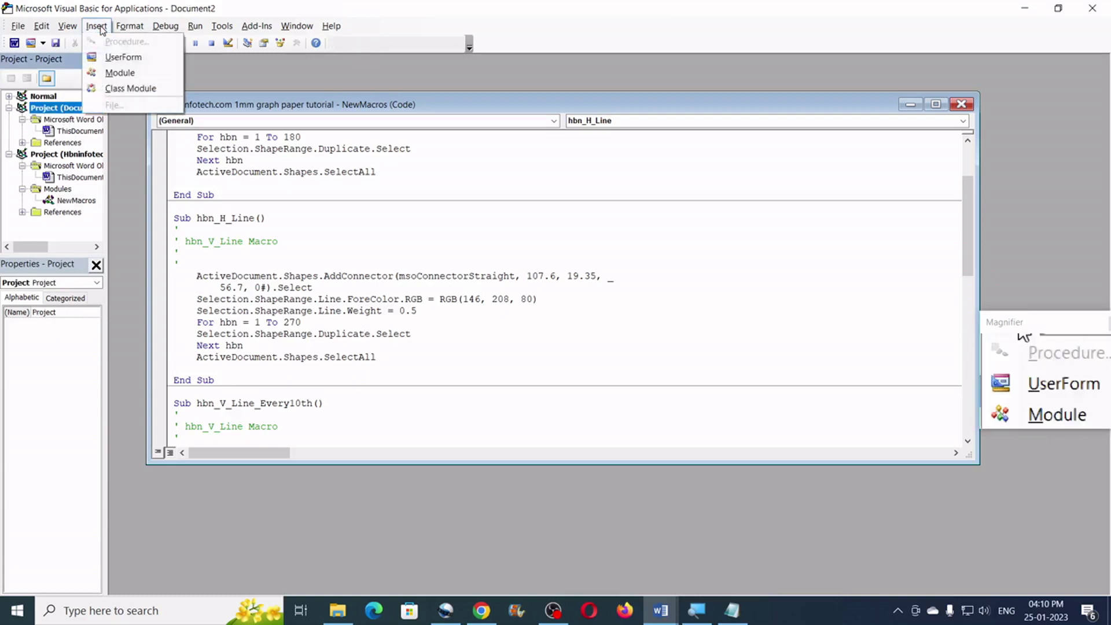
{"action": "left_click", "coordinate": [113, 75]}
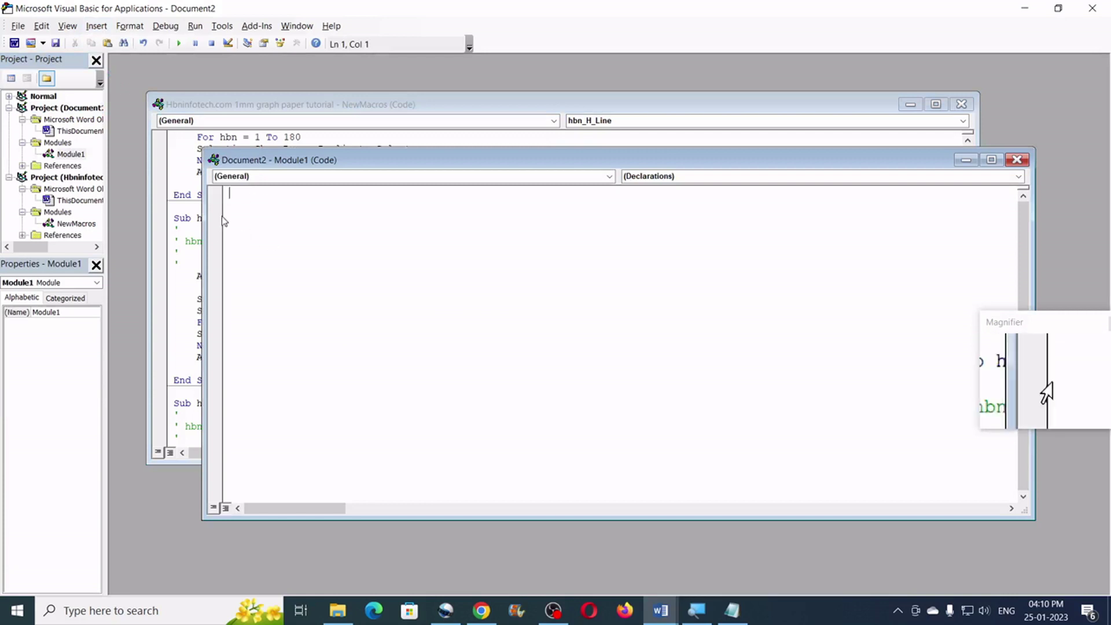
Copy the whole hbn_H_Line macro from the tutorial document's NewMacros code into the empty Module1 of Document2.
{"action": "left_click", "coordinate": [237, 107]}
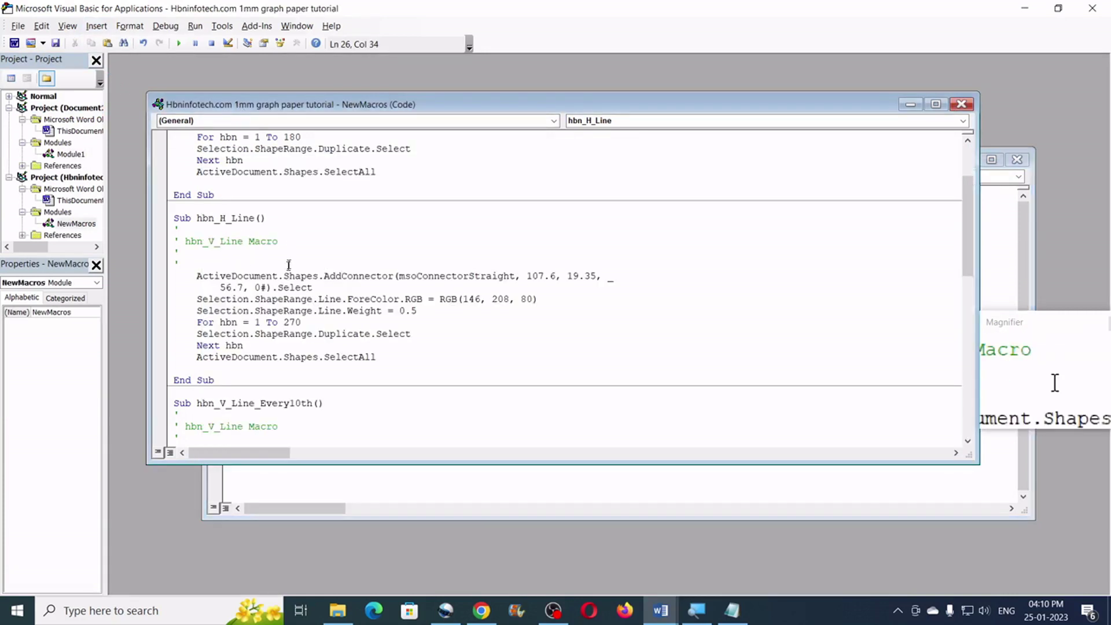
{"action": "scroll", "coordinate": [276, 277], "scroll_direction": "down", "scroll_amount": 1}
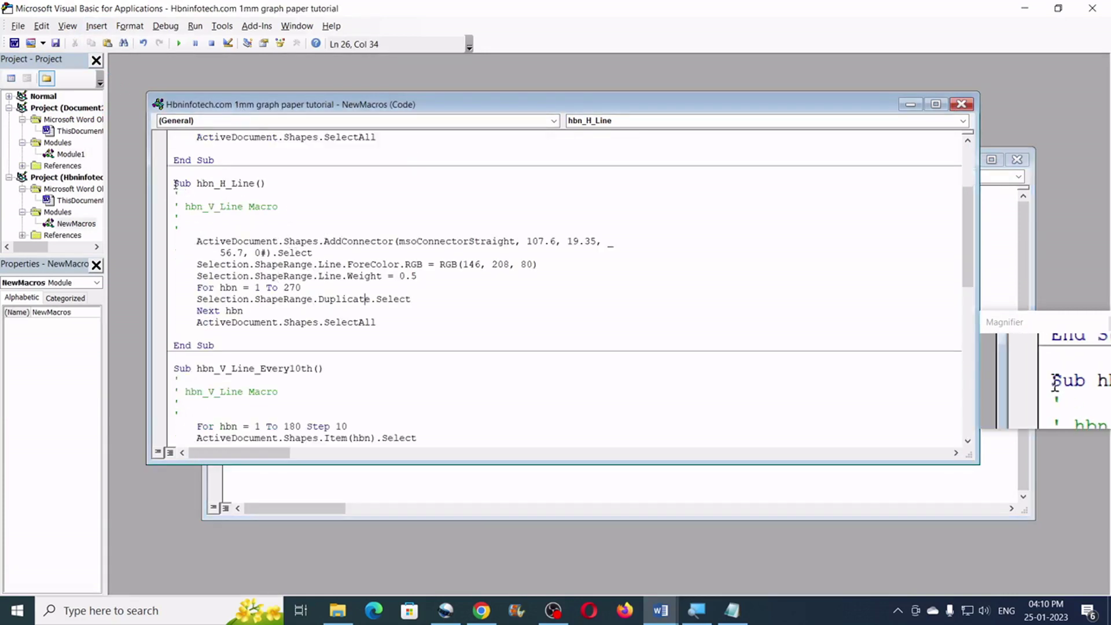
{"action": "left_click_drag", "start_coordinate": [175, 184], "coordinate": [226, 346]}
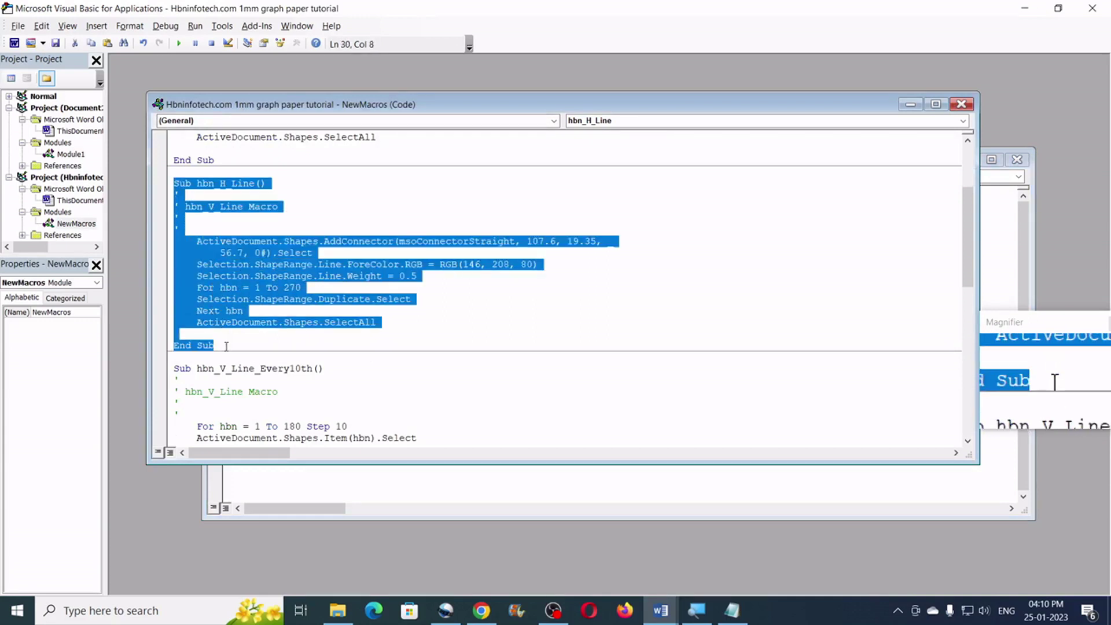
{"action": "right_click", "coordinate": [198, 243]}
{"action": "left_click", "coordinate": [233, 263]}
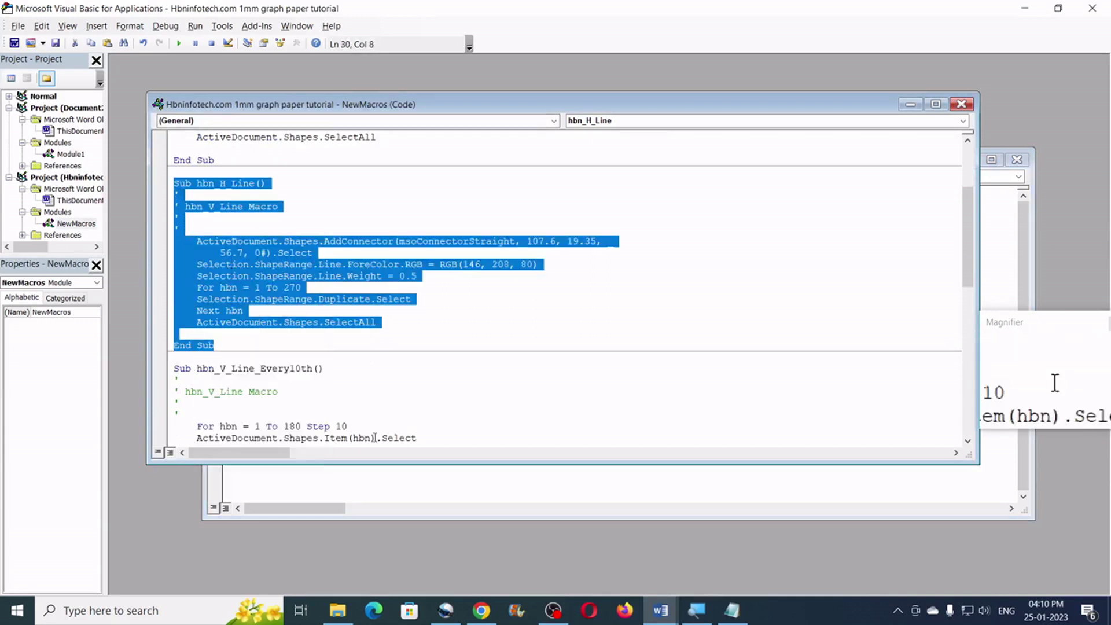
{"action": "left_click", "coordinate": [358, 481]}
{"action": "right_click", "coordinate": [233, 194]}
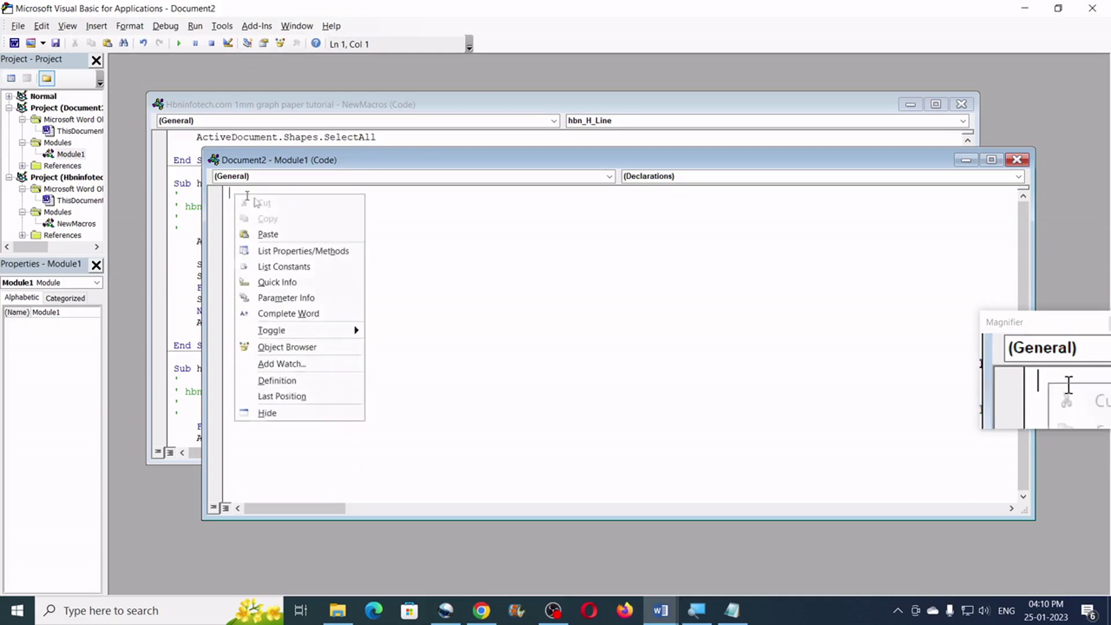
{"action": "left_click", "coordinate": [281, 233]}
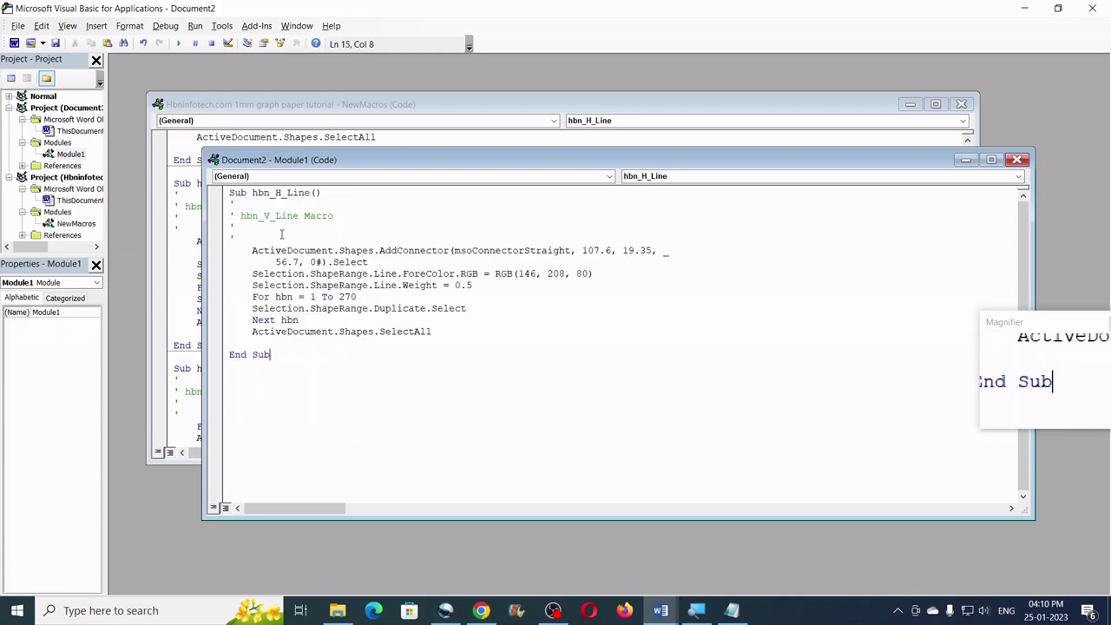
Copy the hbn_V_Line_Every10th macro from the tutorial document's NewMacros code into Document2's Module1, below hbn_H_Line.
{"action": "left_click", "coordinate": [215, 110]}
{"action": "scroll", "coordinate": [249, 275], "scroll_direction": "down", "scroll_amount": 3}
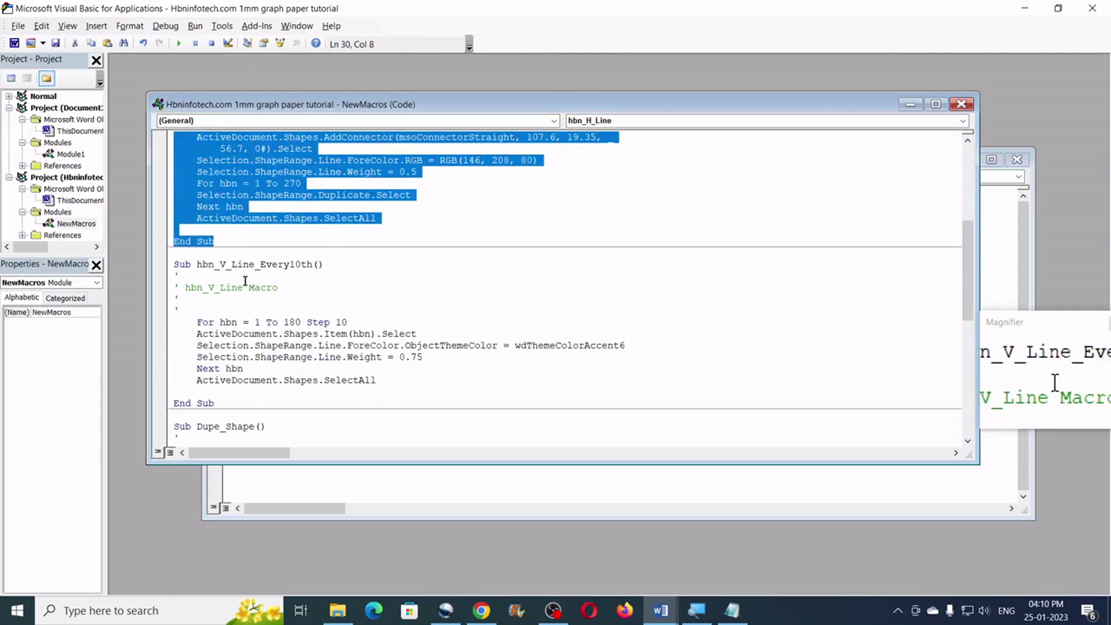
{"action": "left_click_drag", "start_coordinate": [175, 265], "coordinate": [224, 402]}
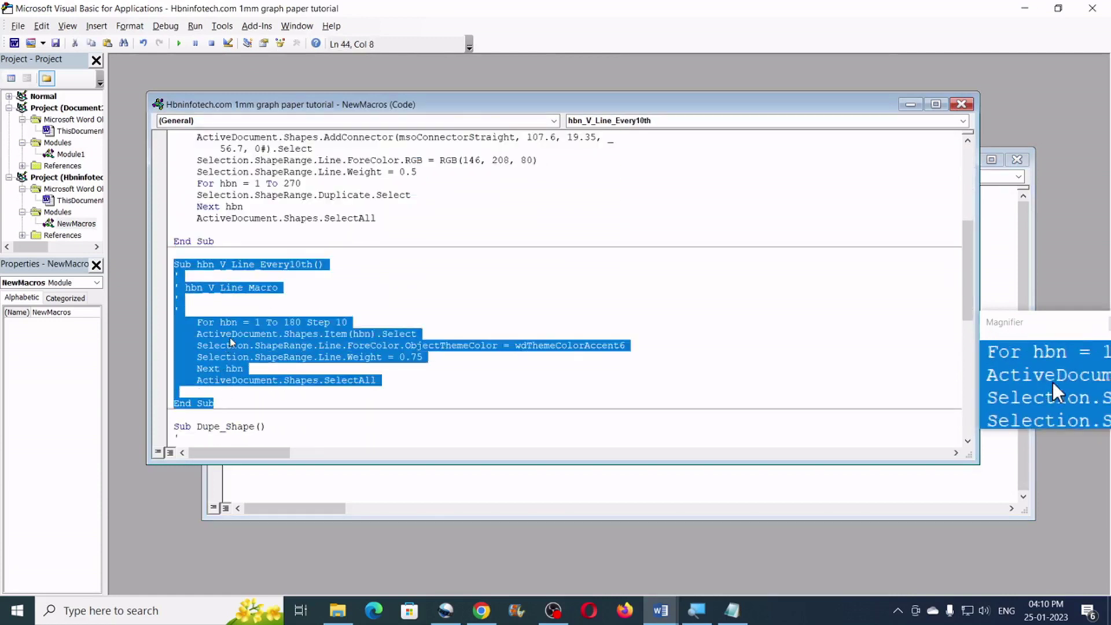
{"action": "right_click", "coordinate": [230, 342]}
{"action": "left_click", "coordinate": [294, 362]}
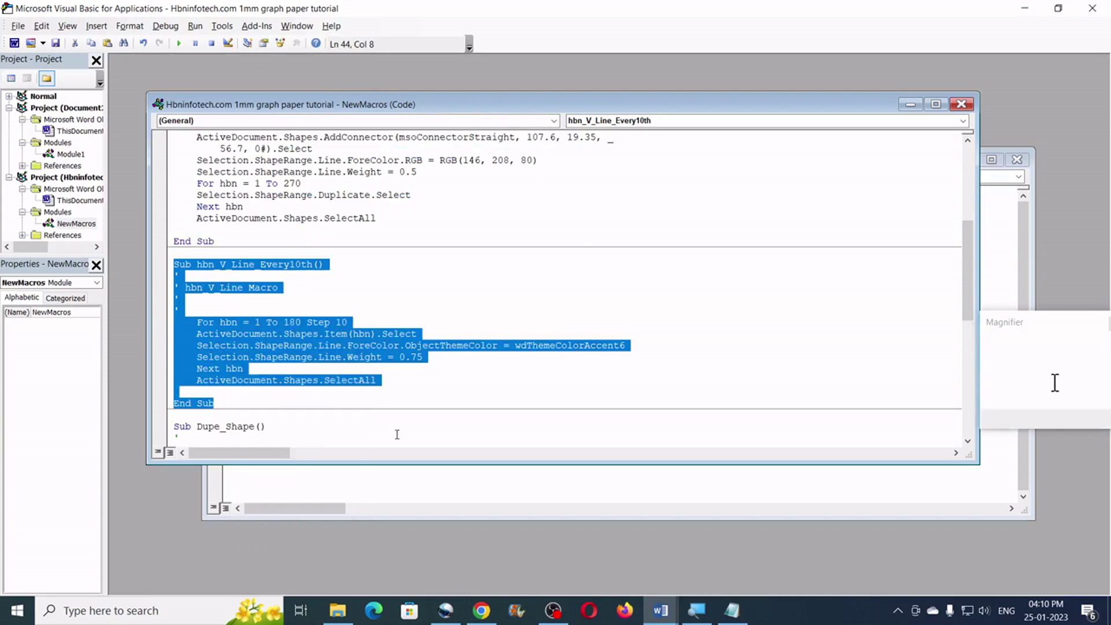
{"action": "left_click", "coordinate": [404, 479]}
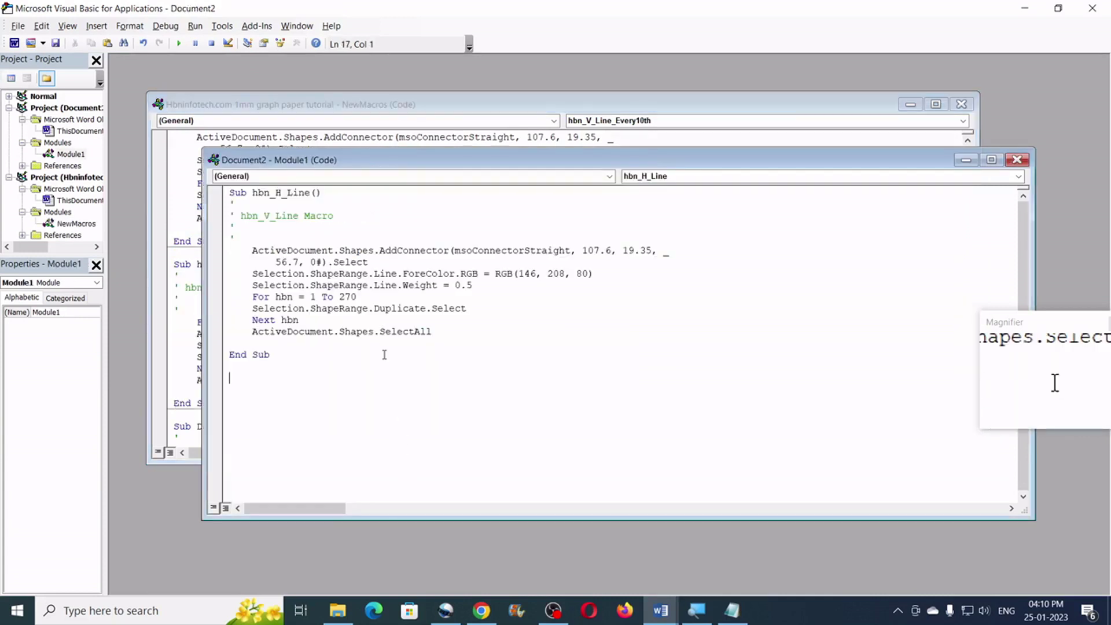
{"action": "right_click", "coordinate": [246, 379]}
{"action": "left_click", "coordinate": [283, 196]}
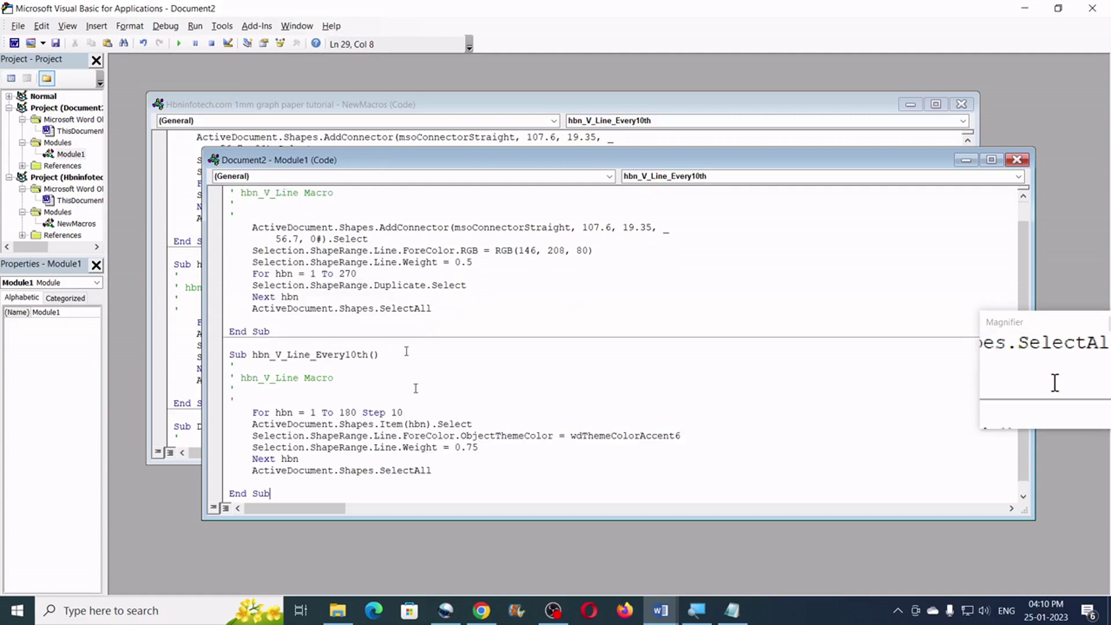
Set the For loop of the copied hbn_V_Line_Every10th macro to run from 1 to 270 in steps of 10.
{"action": "scroll", "coordinate": [393, 404], "scroll_direction": "down", "scroll_amount": 1}
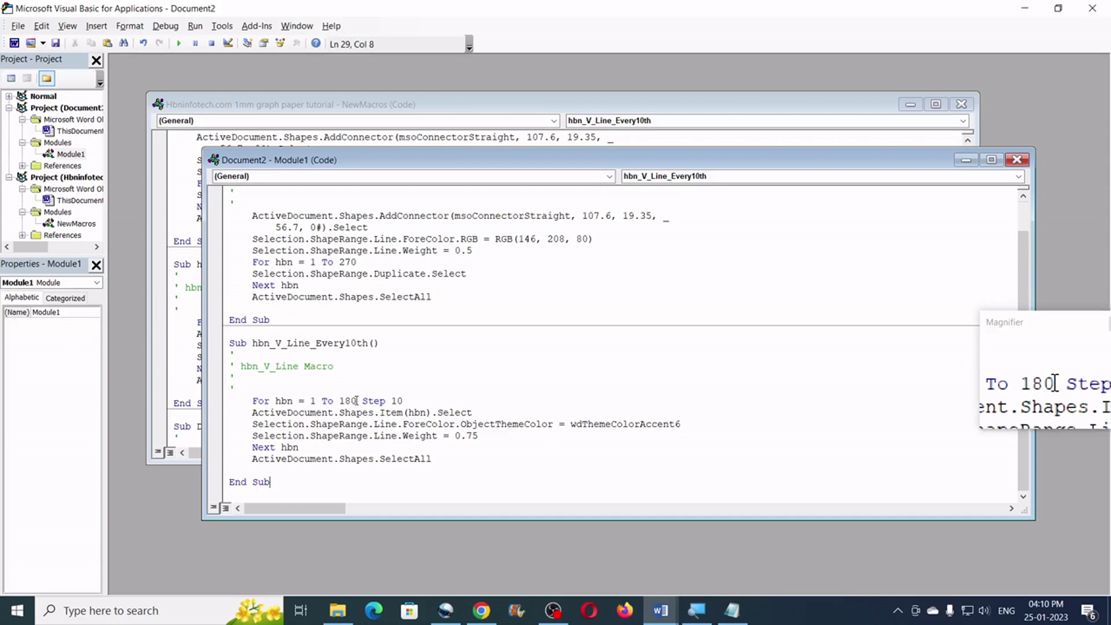
{"action": "left_click_drag", "start_coordinate": [349, 401], "coordinate": [341, 400]}
{"action": "type", "text": "2"}
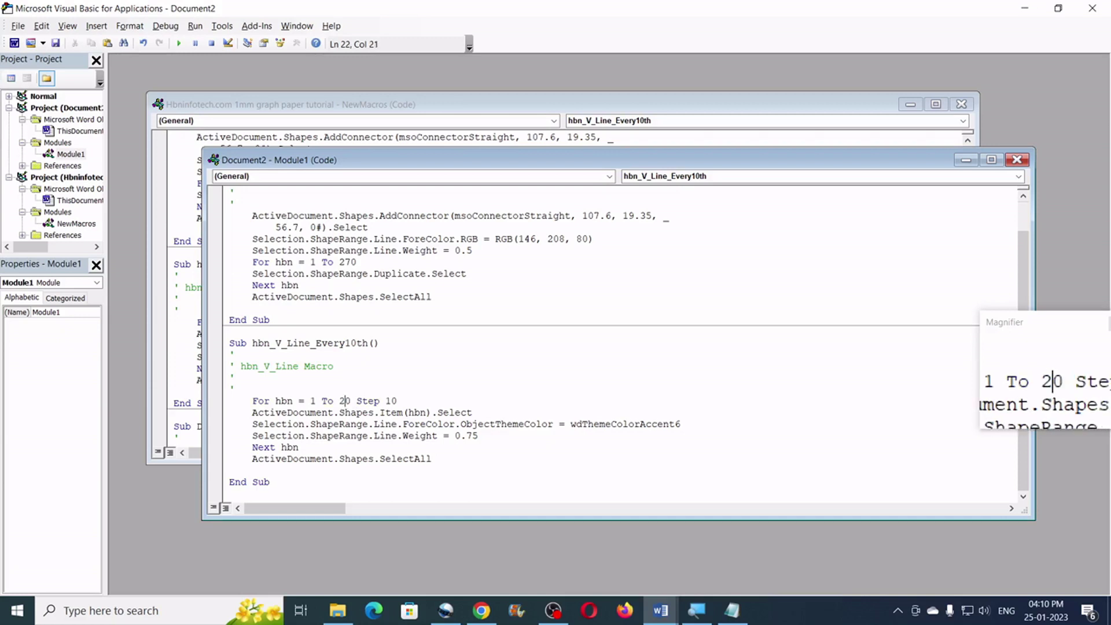
{"action": "type", "text": "7"}
{"action": "left_click", "coordinate": [369, 424]}
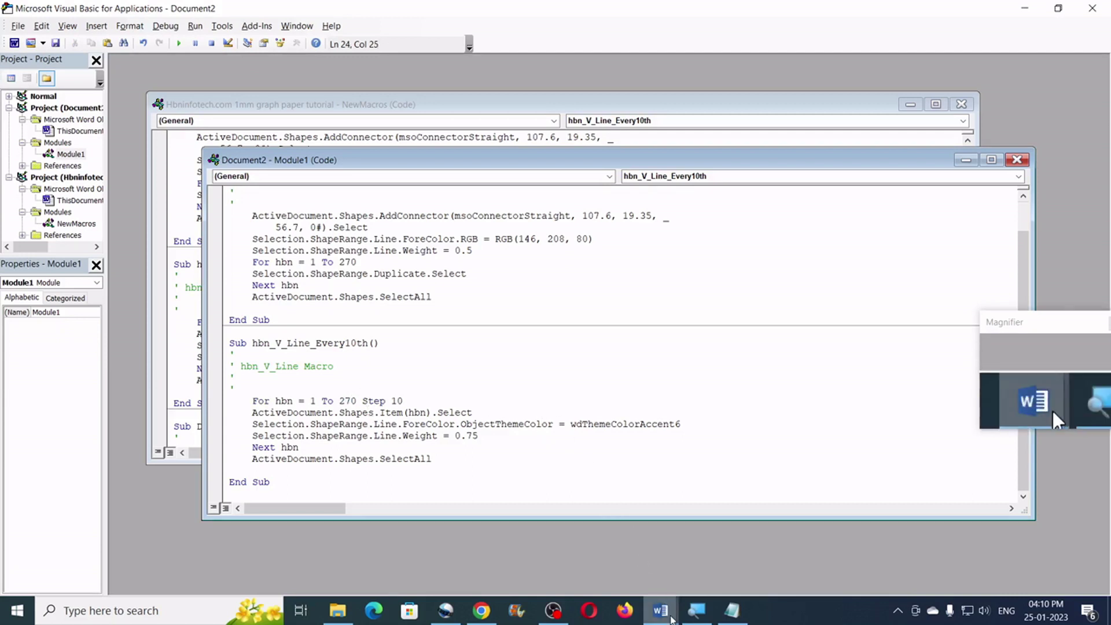
Switch to Document2 in Word, run the hbn_H_Line macro and look over the lines it draws.
{"action": "mouse_move", "coordinate": [660, 610]}
{"action": "left_click", "coordinate": [767, 552]}
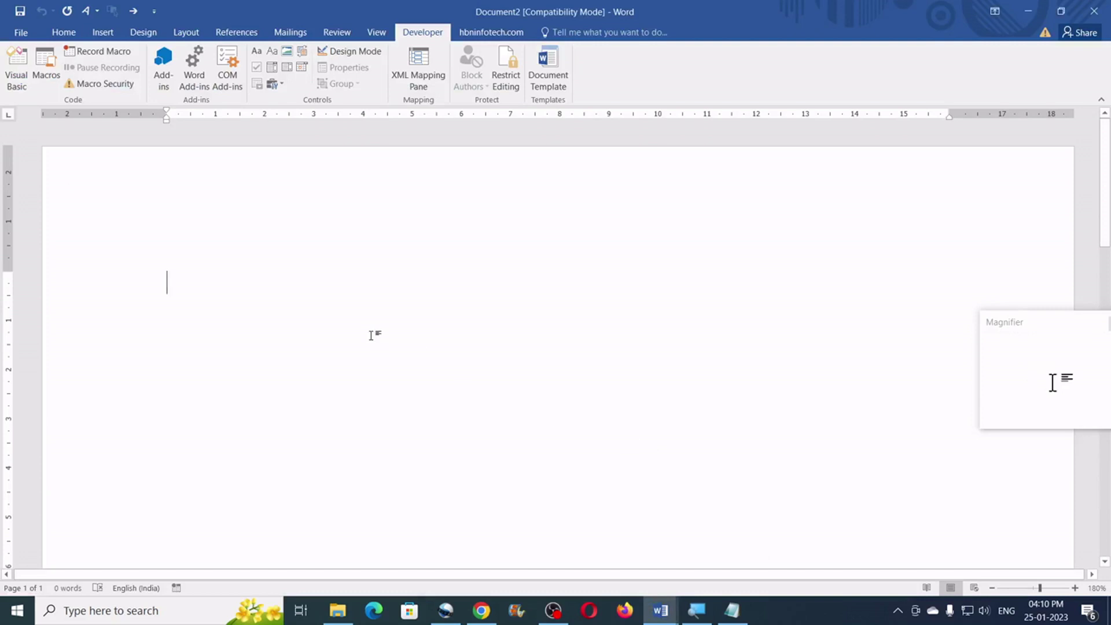
{"action": "left_click", "coordinate": [46, 76]}
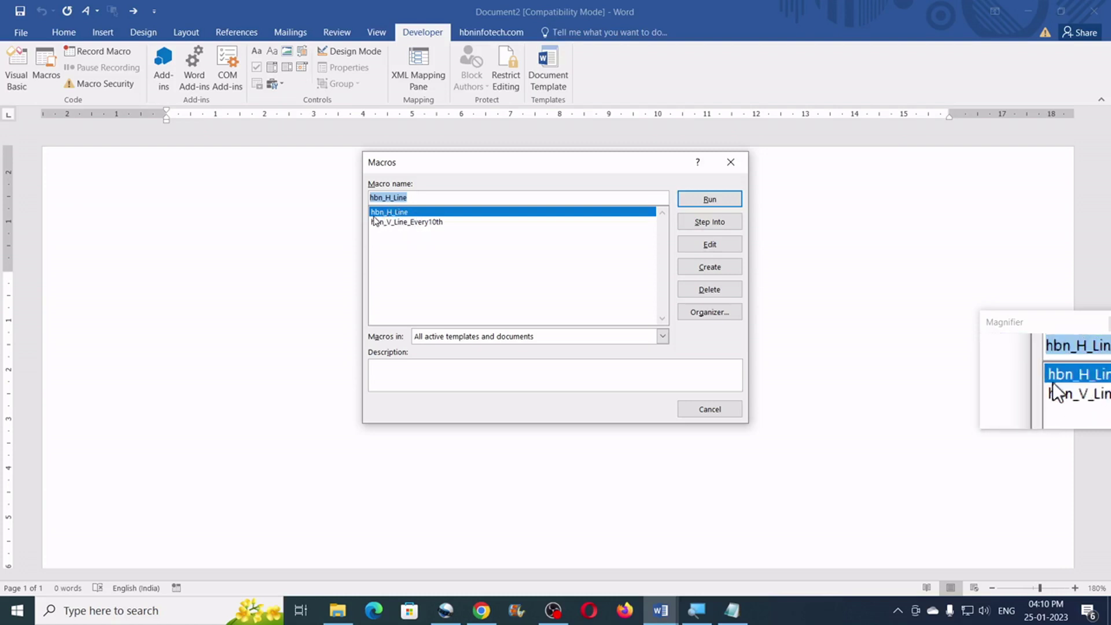
{"action": "left_click", "coordinate": [701, 201]}
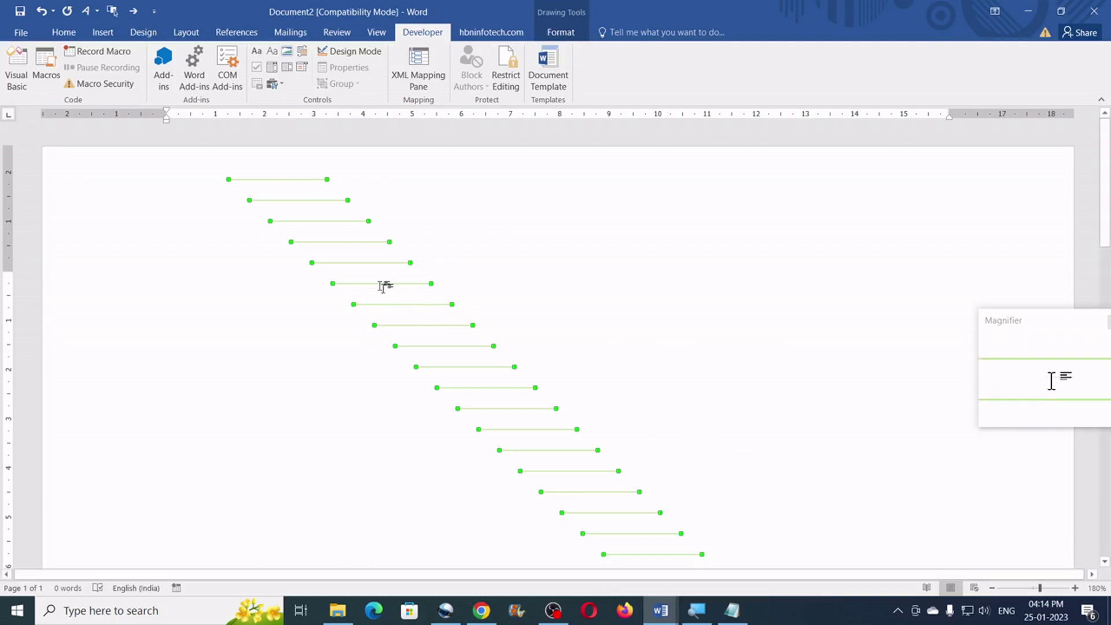
{"action": "scroll", "coordinate": [587, 376], "scroll_direction": "down", "scroll_amount": 3}
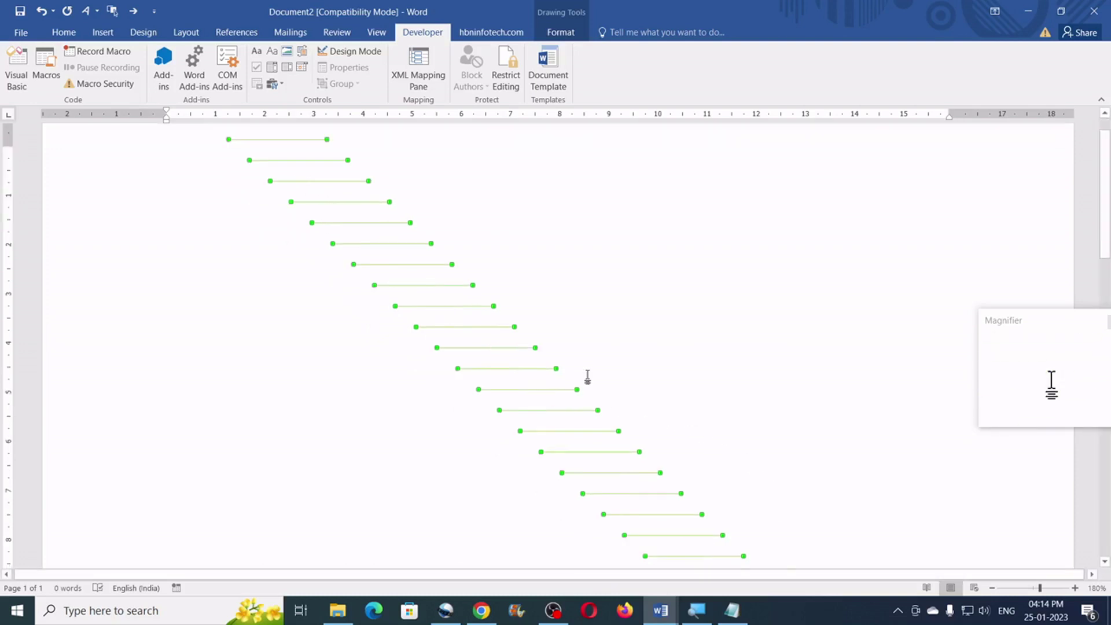
{"action": "scroll", "coordinate": [587, 376], "scroll_direction": "up", "scroll_amount": 3}
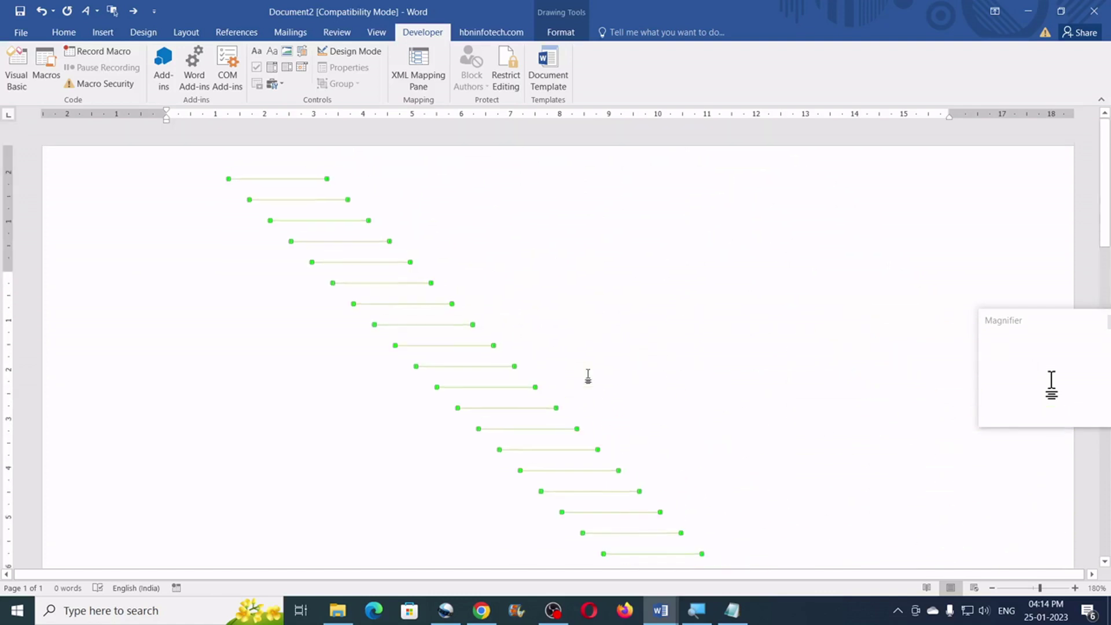
Align all the selected horizontal lines to the left and distribute them vertically.
{"action": "left_click", "coordinate": [561, 34]}
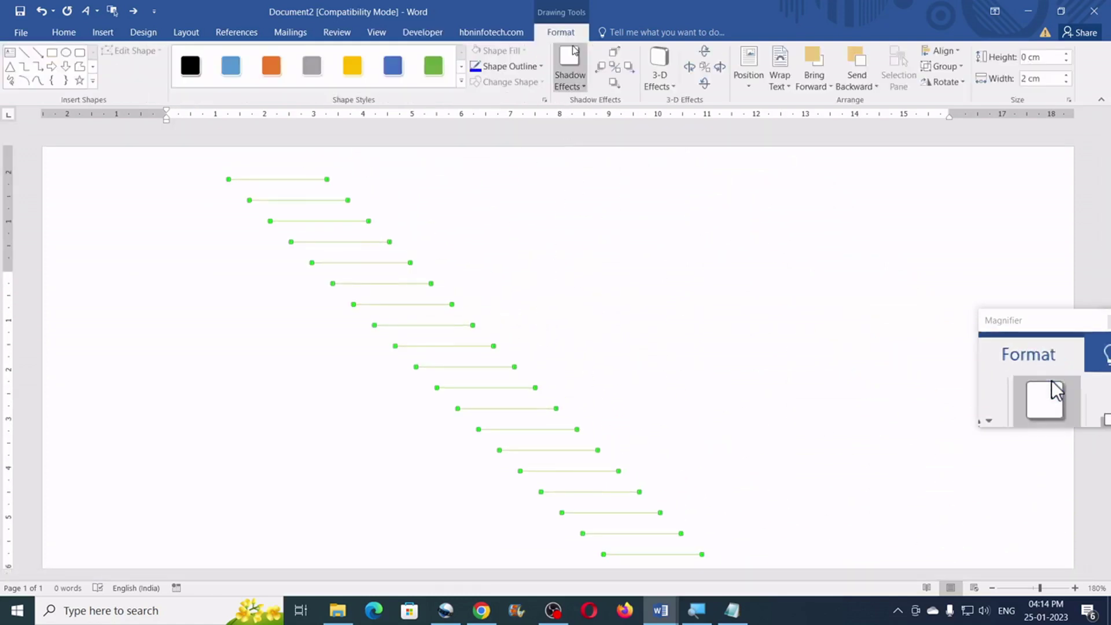
{"action": "left_click", "coordinate": [957, 55]}
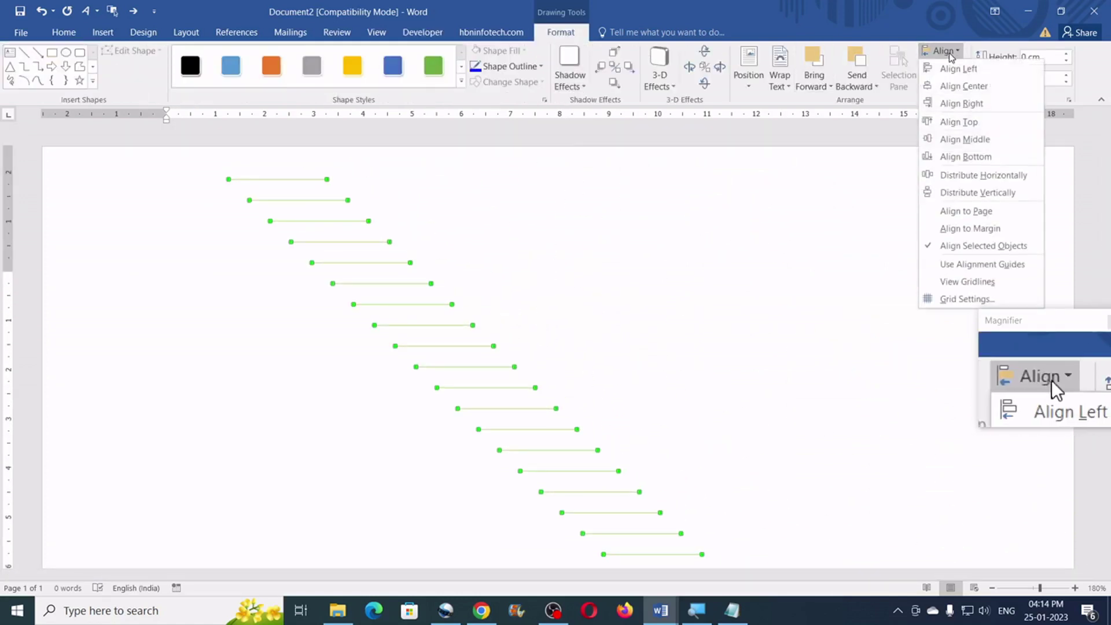
{"action": "left_click", "coordinate": [955, 69]}
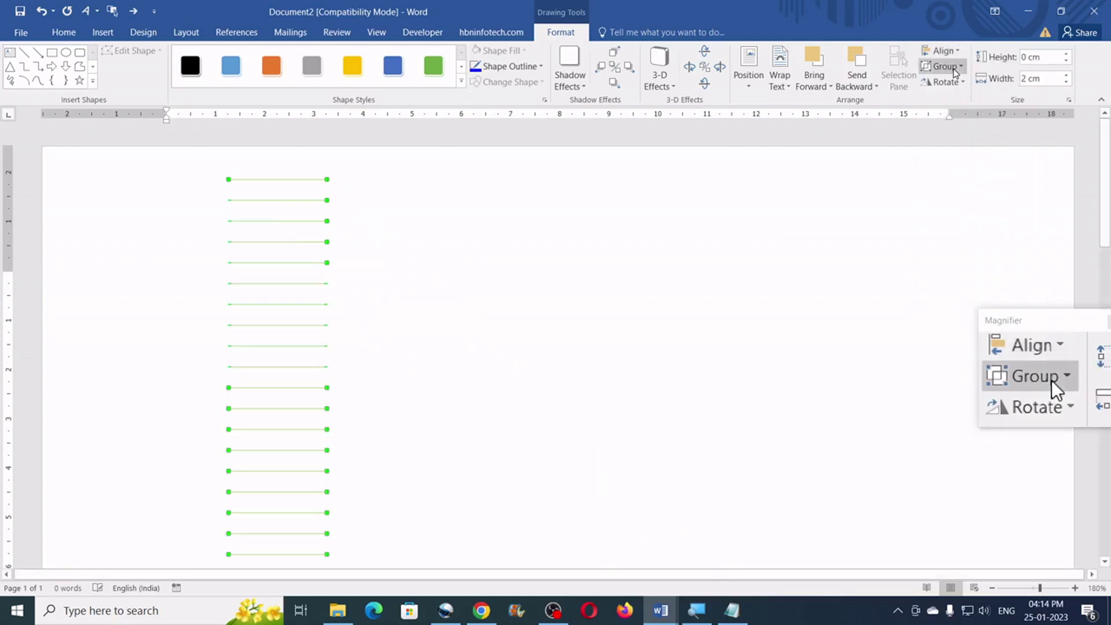
{"action": "left_click", "coordinate": [944, 51]}
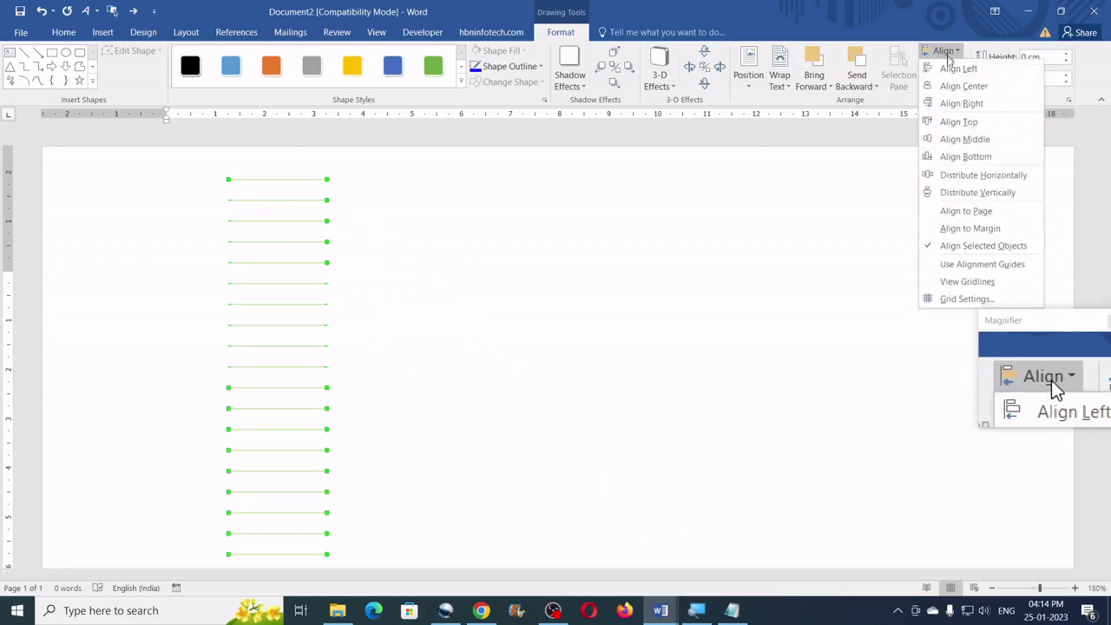
{"action": "left_click", "coordinate": [961, 193]}
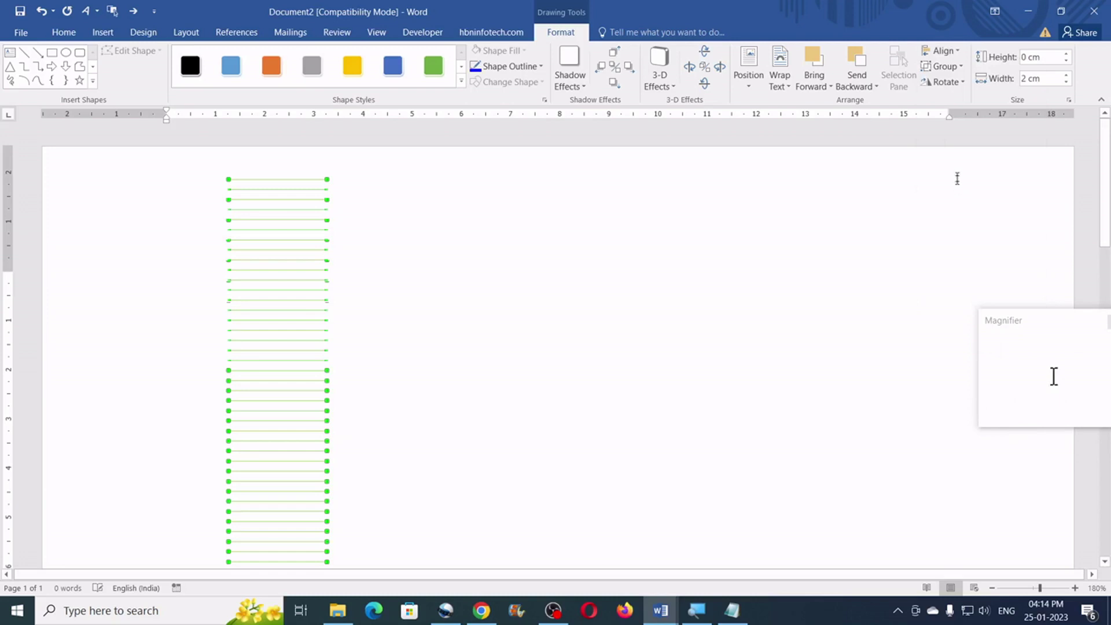
Group the horizontal lines and set the group's height to 27 cm and its width to 18 cm.
{"action": "left_click", "coordinate": [955, 67]}
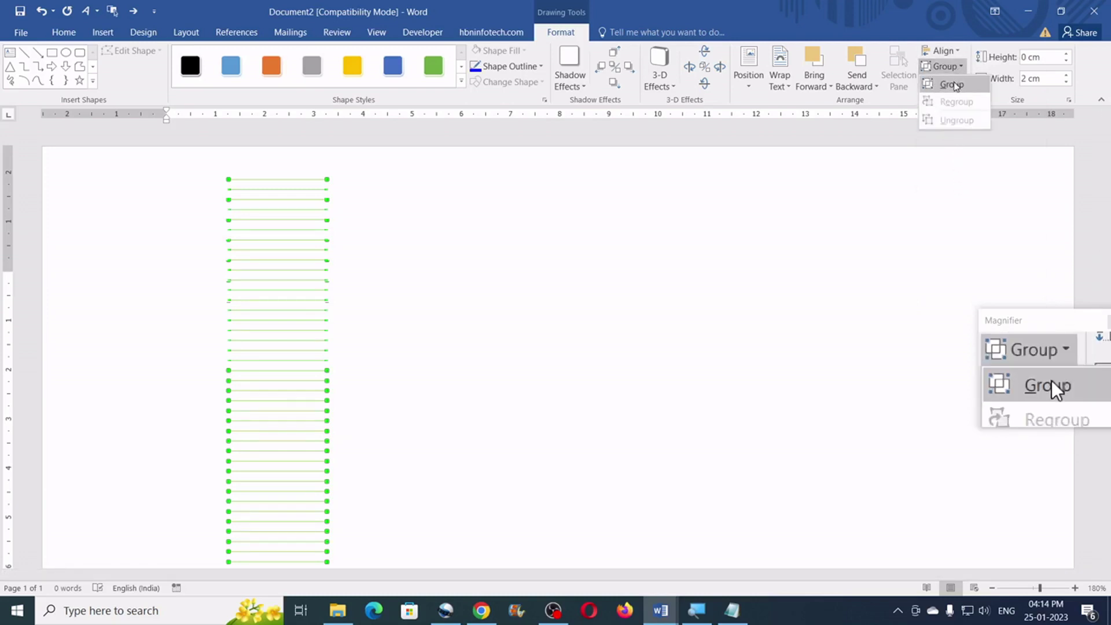
{"action": "left_click", "coordinate": [955, 85]}
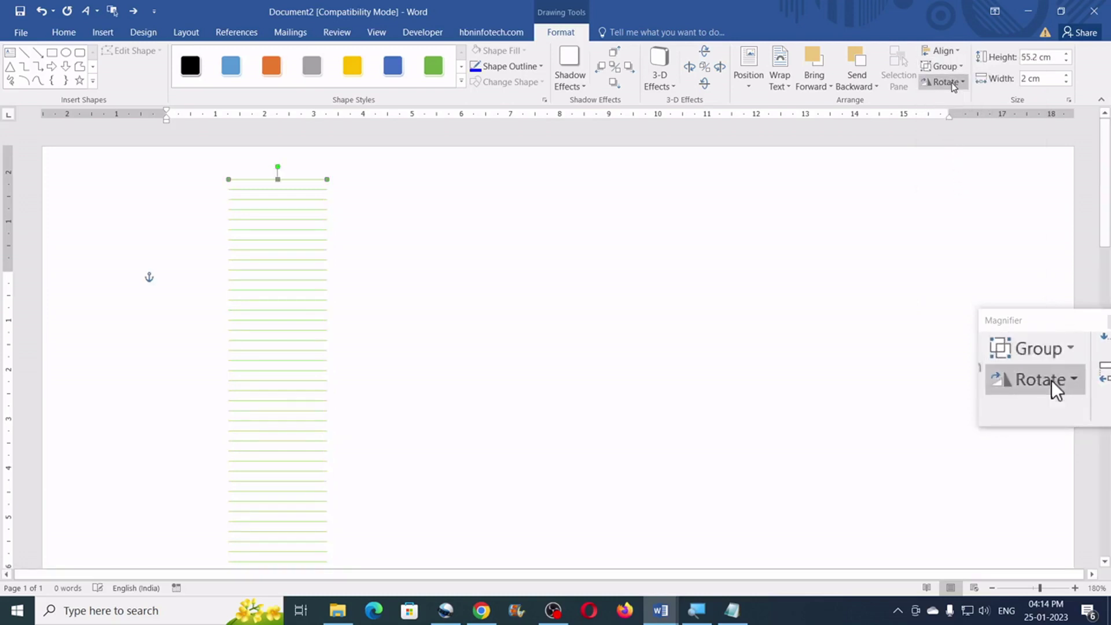
{"action": "left_click", "coordinate": [1057, 58]}
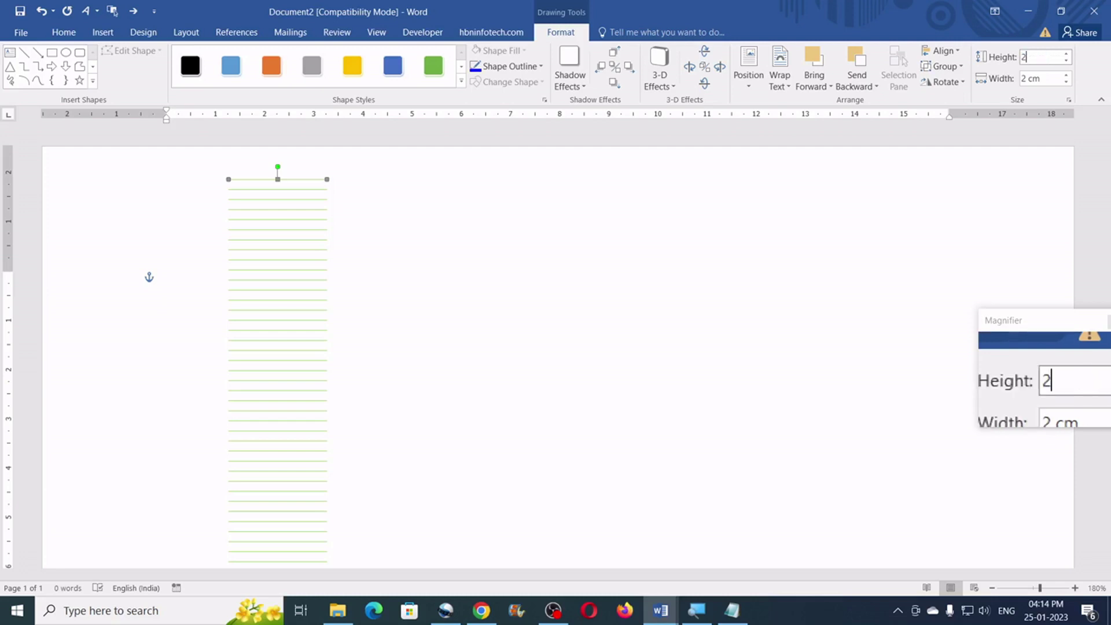
{"action": "key", "text": "Return"}
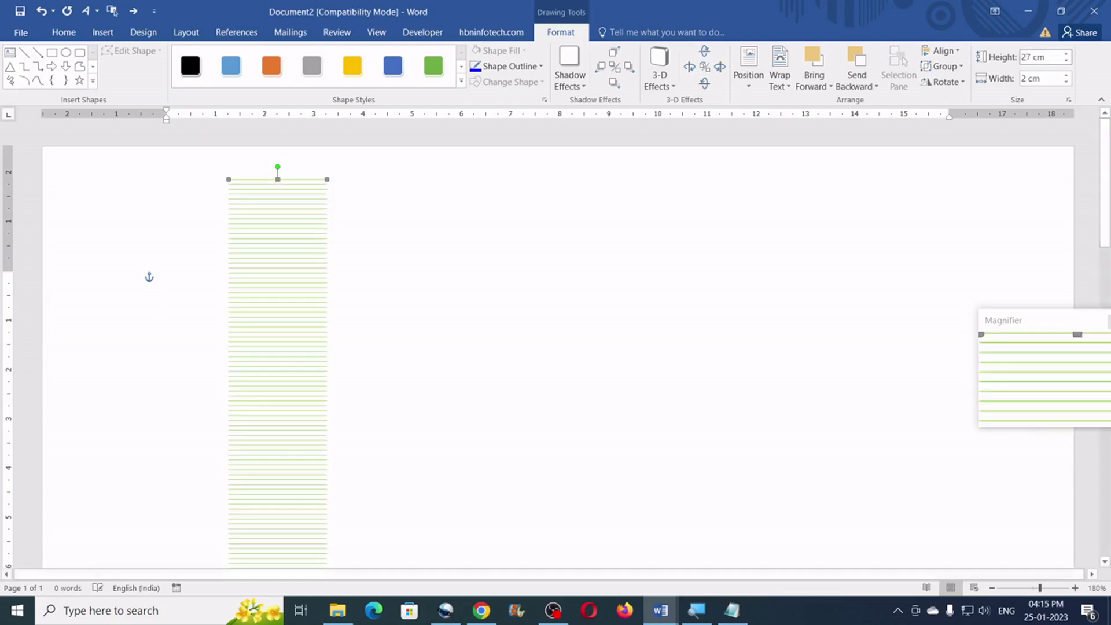
{"action": "left_click", "coordinate": [1044, 79]}
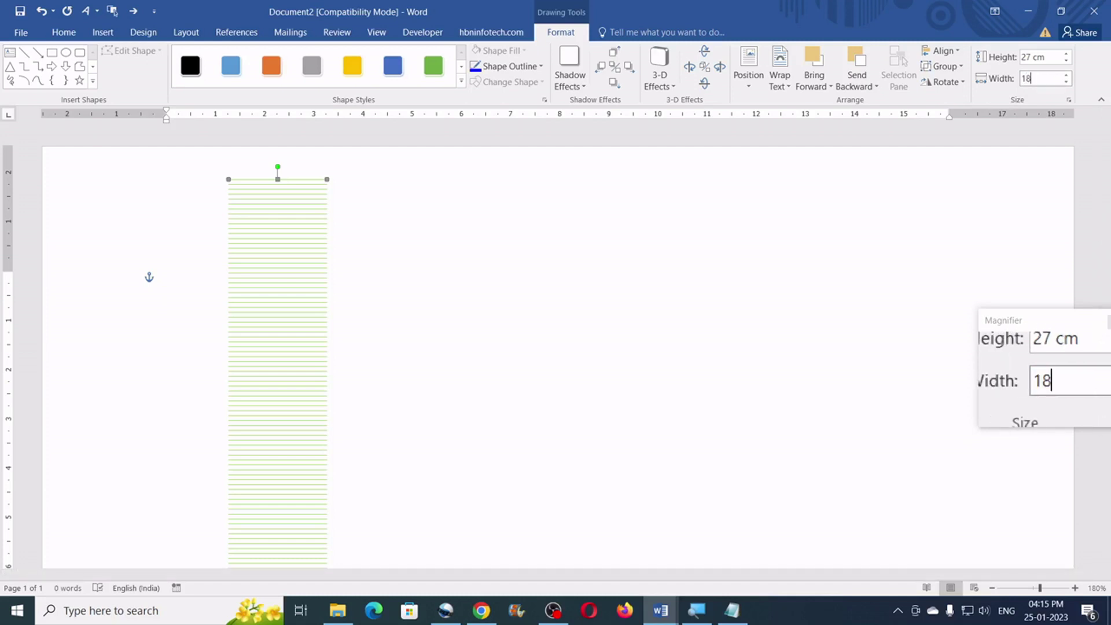
{"action": "key", "text": "Return"}
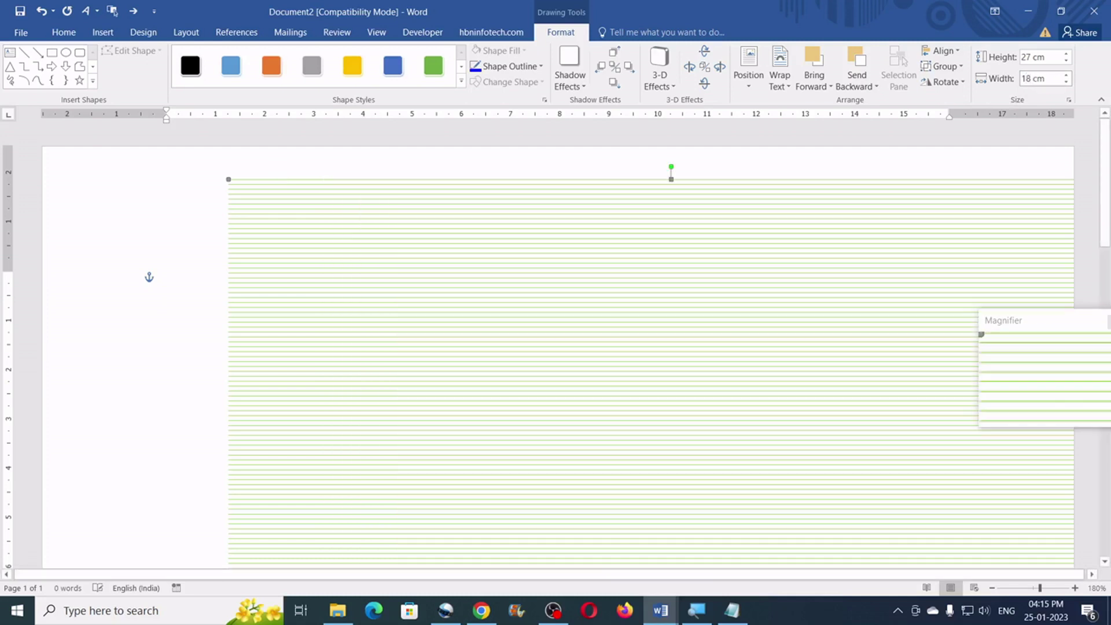
Center the grouped lines horizontally and vertically on the page.
{"action": "left_click", "coordinate": [954, 52]}
{"action": "left_click", "coordinate": [969, 86]}
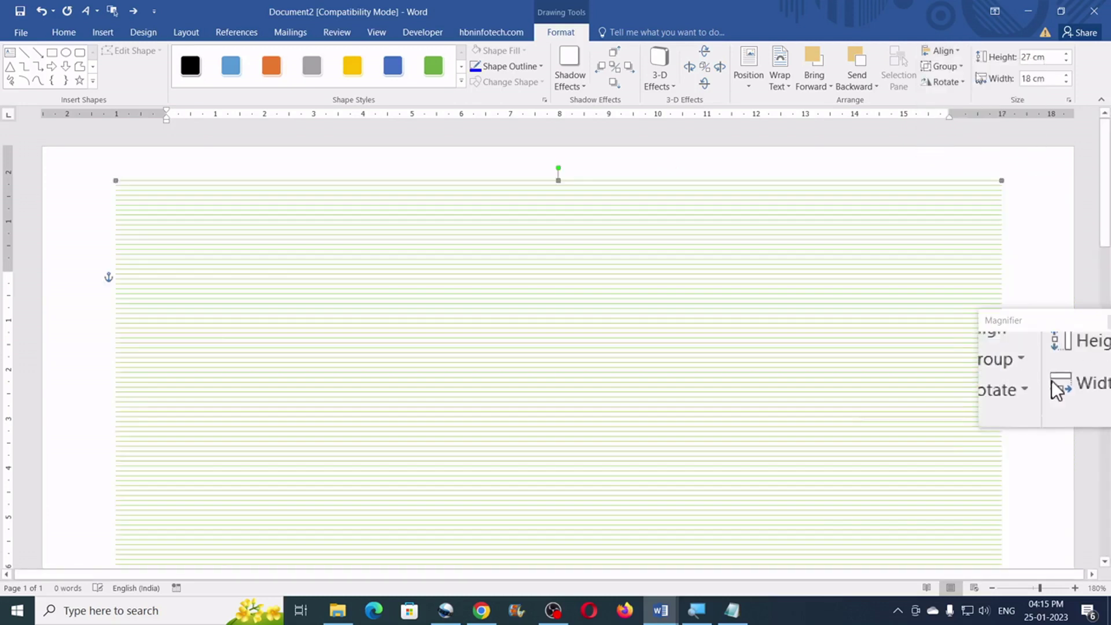
{"action": "left_click", "coordinate": [953, 51]}
{"action": "left_click", "coordinate": [961, 139]}
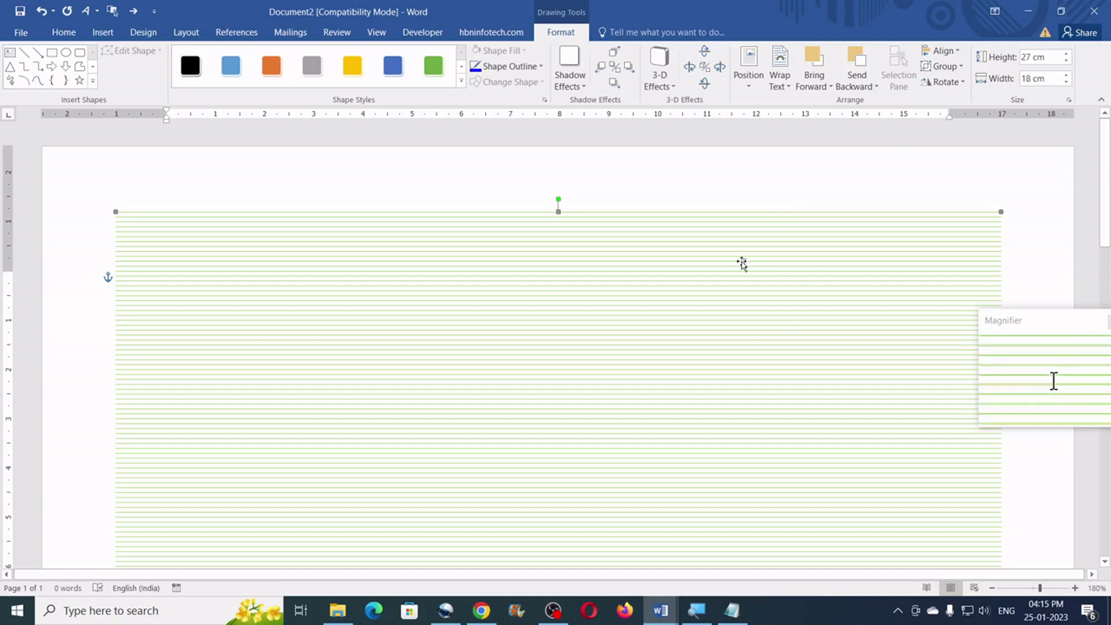
Ungroup the horizontal lines and run the hbn_V_Line_Every10th macro on them.
{"action": "left_click", "coordinate": [949, 66]}
{"action": "left_click", "coordinate": [949, 122]}
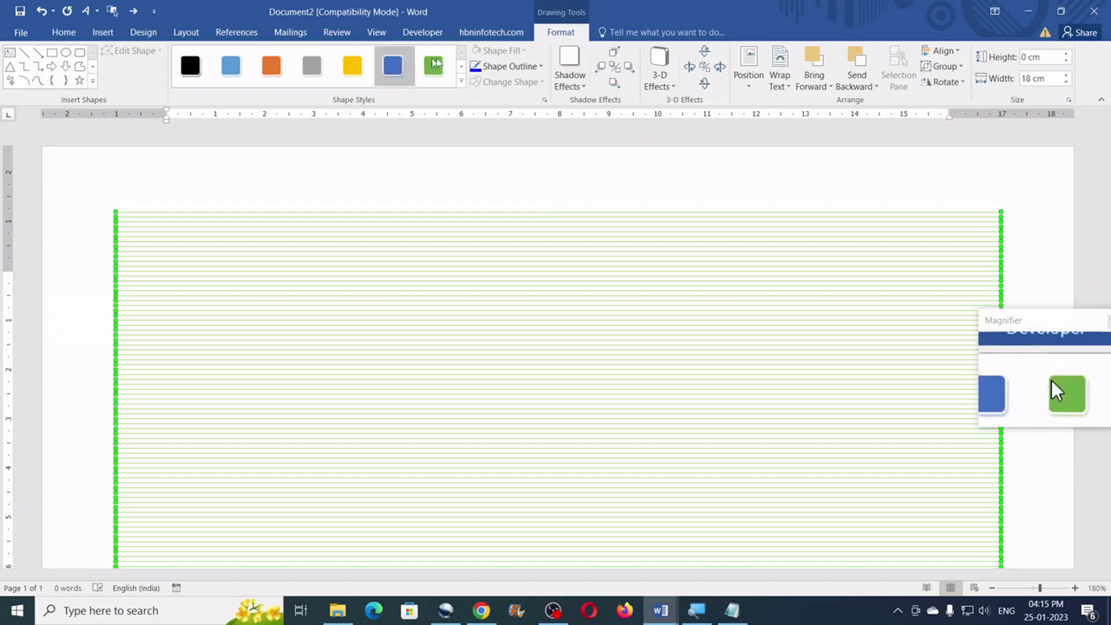
{"action": "left_click", "coordinate": [420, 36]}
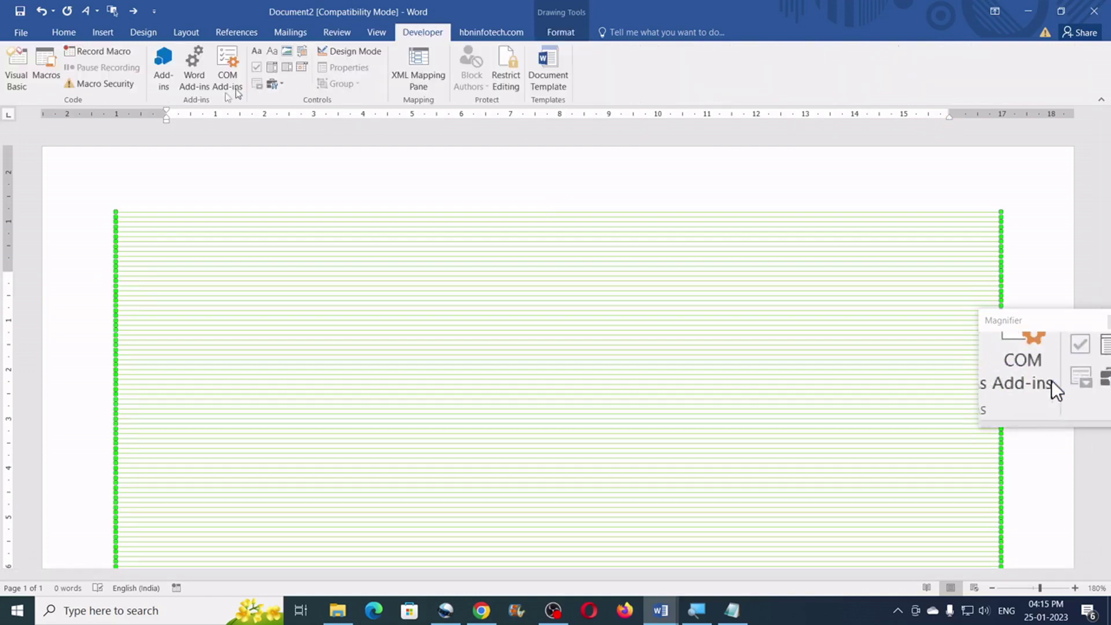
{"action": "left_click", "coordinate": [47, 70]}
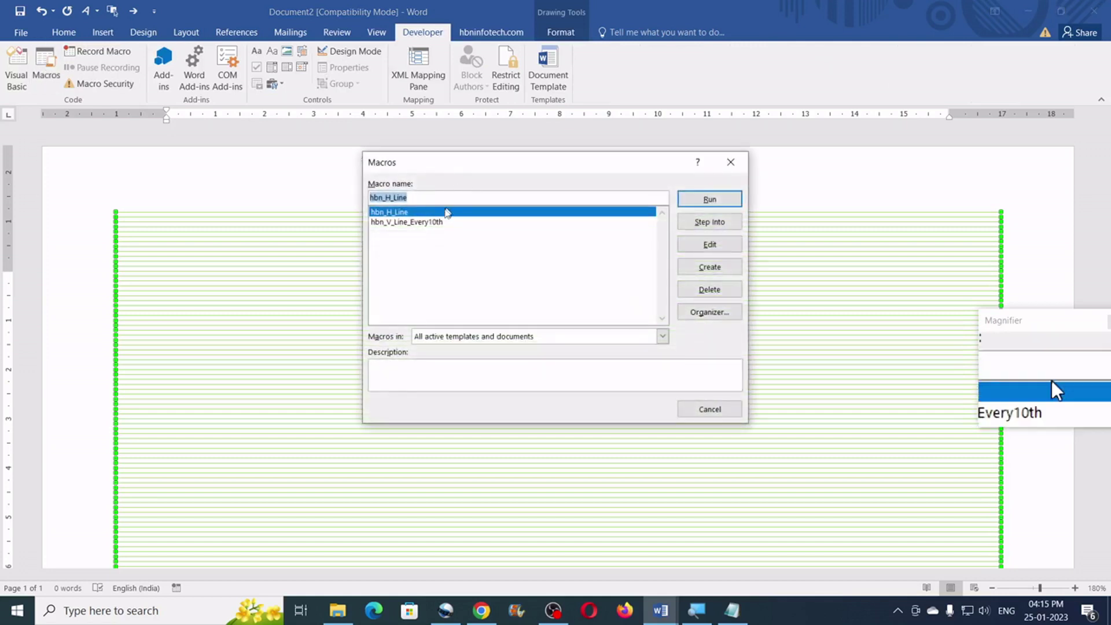
{"action": "left_click", "coordinate": [421, 224]}
{"action": "left_click", "coordinate": [716, 202]}
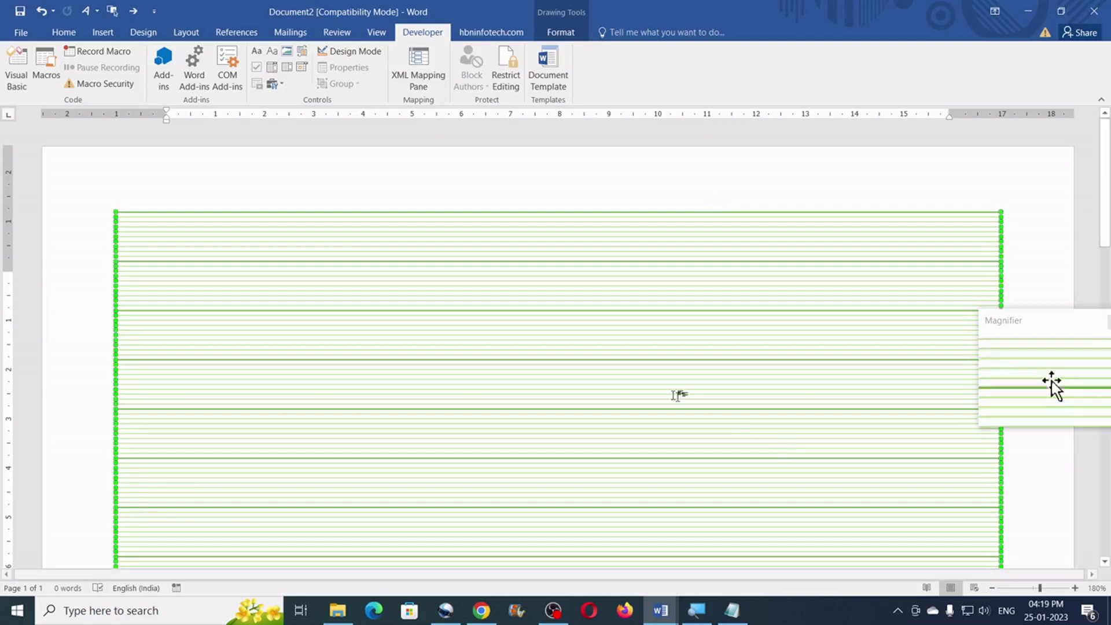
Deselect the lines and change the outline colour of only the last horizontal line at the bottom of the page.
{"action": "scroll", "coordinate": [687, 367], "scroll_direction": "down", "scroll_amount": 5}
{"action": "scroll", "coordinate": [686, 368], "scroll_direction": "down", "scroll_amount": 9}
{"action": "scroll", "coordinate": [686, 366], "scroll_direction": "down", "scroll_amount": 1}
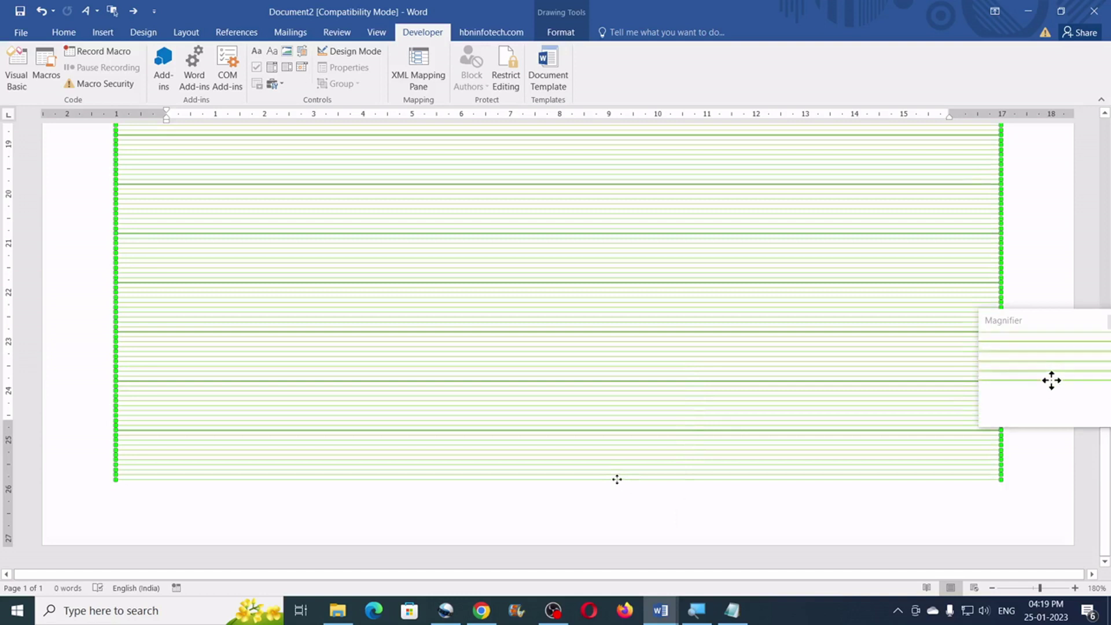
{"action": "left_click", "coordinate": [620, 497]}
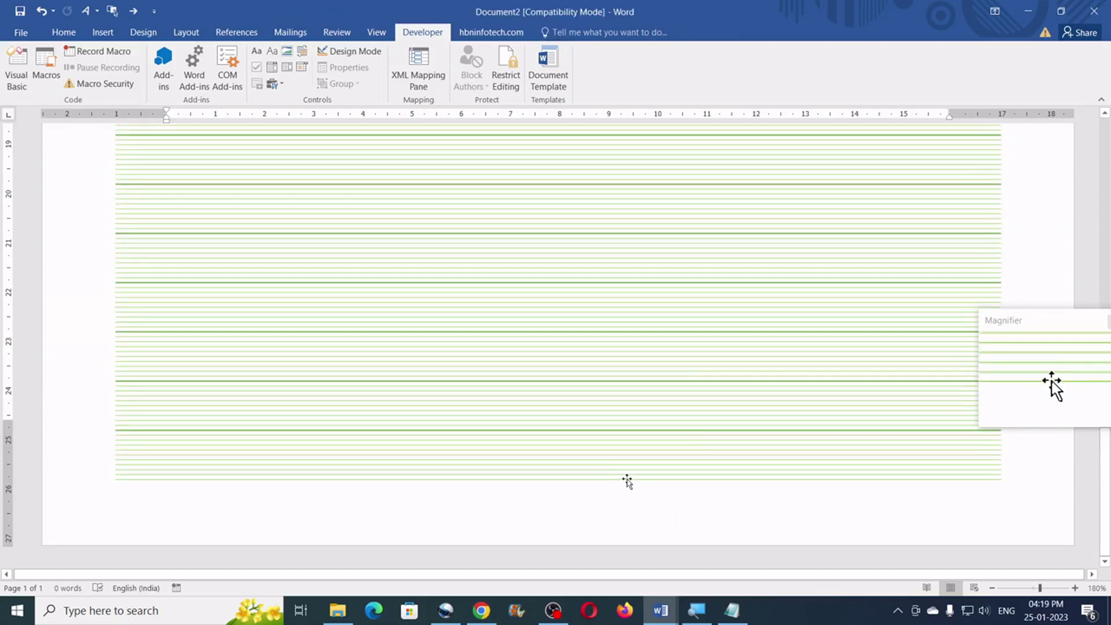
{"action": "left_click", "coordinate": [627, 479]}
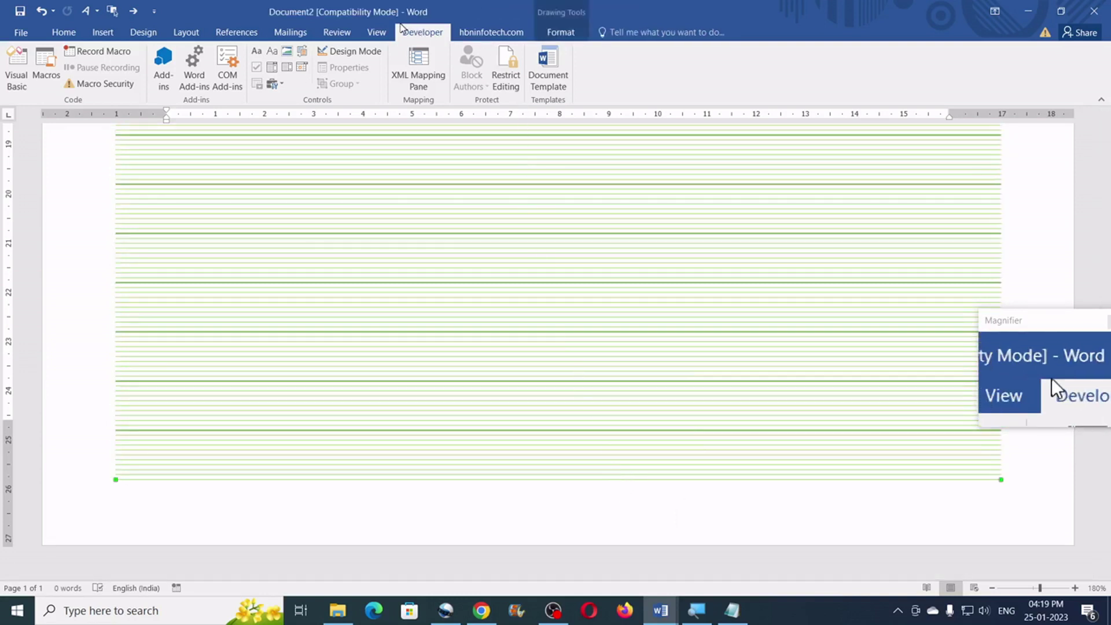
{"action": "left_click", "coordinate": [568, 36]}
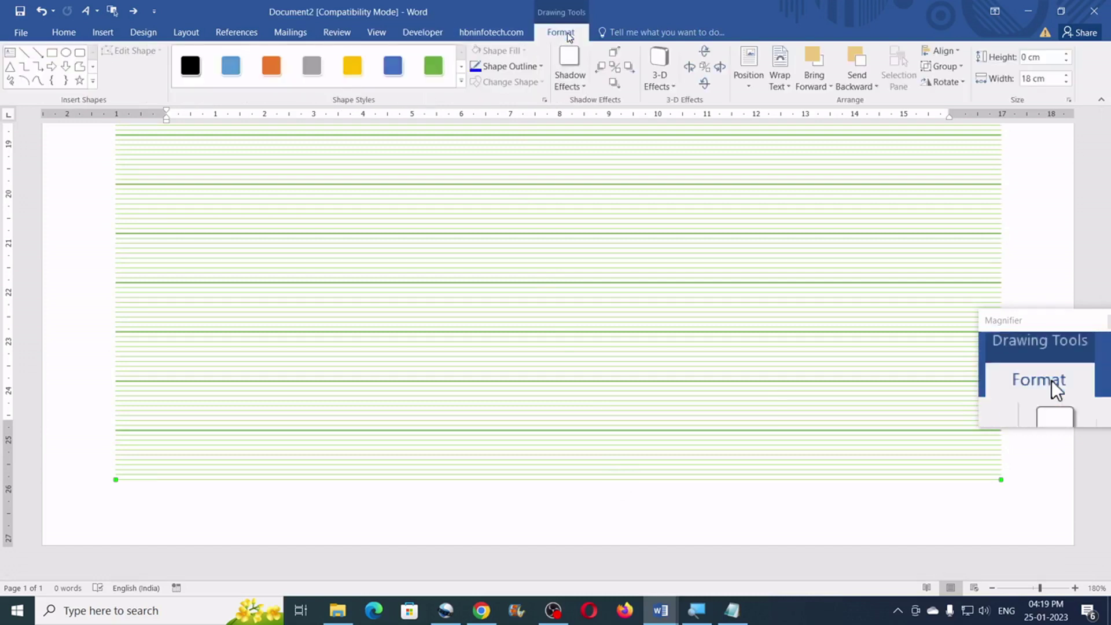
{"action": "left_click", "coordinate": [527, 66]}
{"action": "left_click", "coordinate": [579, 98]}
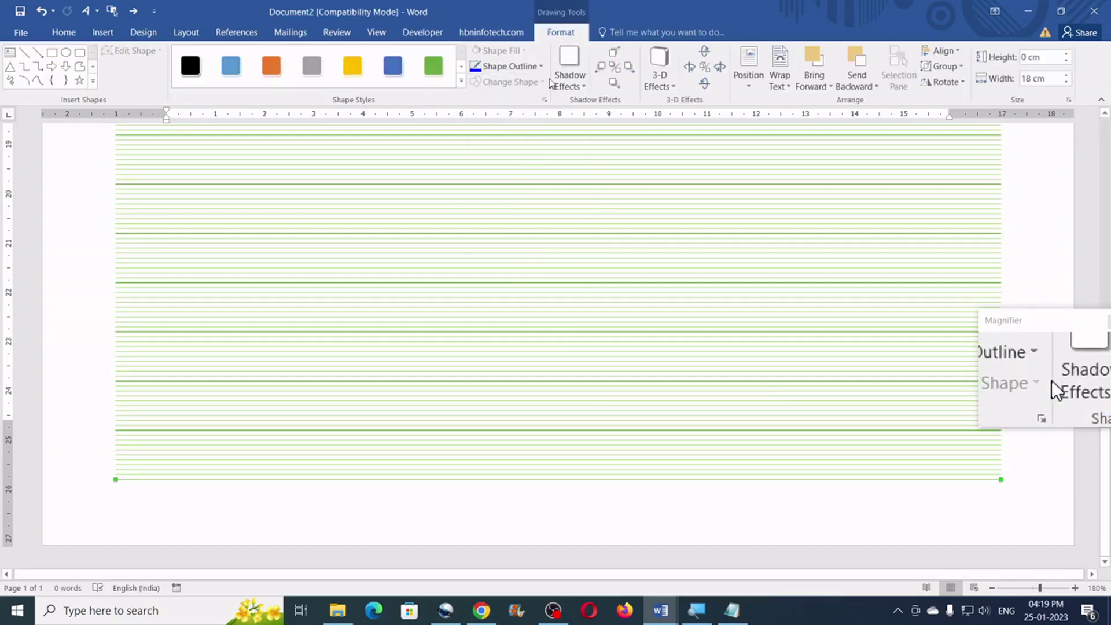
Set a heavier outline weight for the last horizontal line at the bottom of the page and deselect it.
{"action": "left_click", "coordinate": [535, 66]}
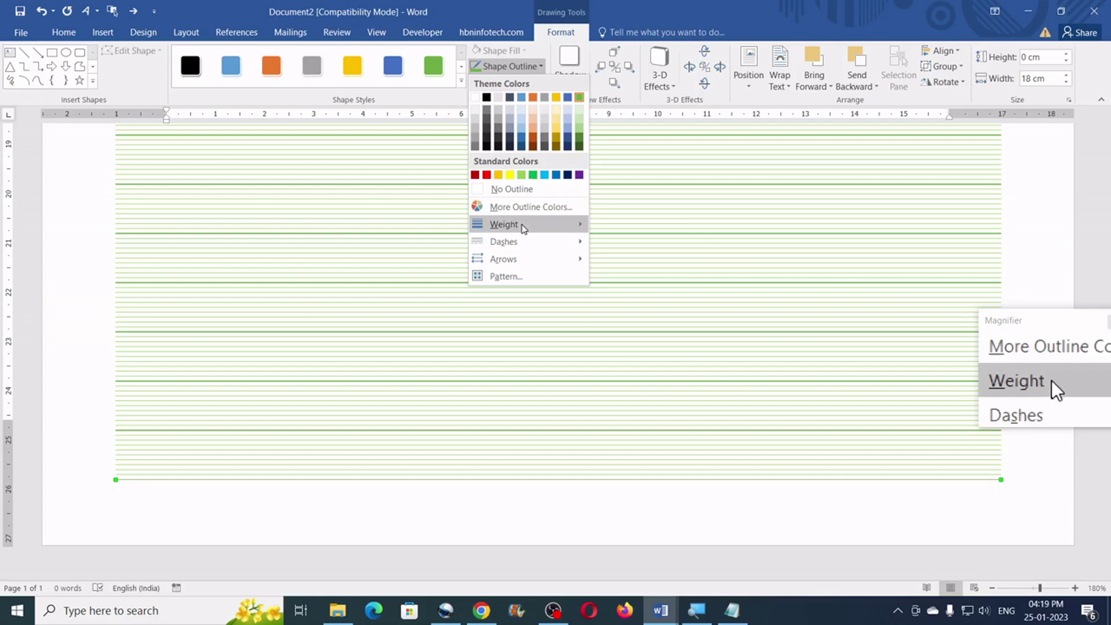
{"action": "mouse_move", "coordinate": [527, 225]}
{"action": "left_click", "coordinate": [634, 251]}
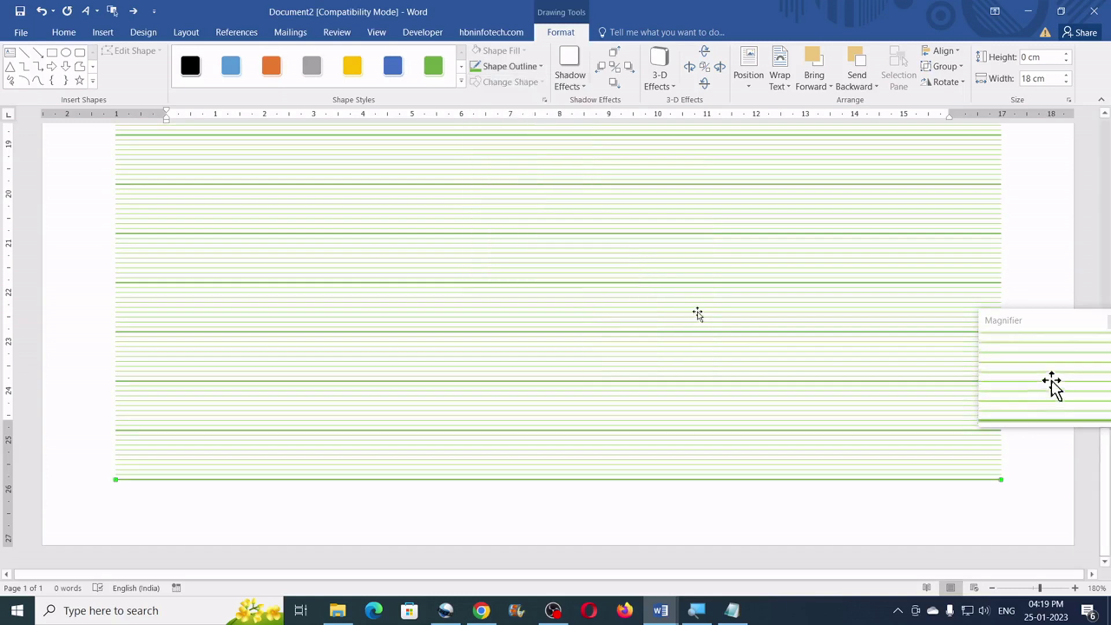
{"action": "left_click", "coordinate": [1046, 482]}
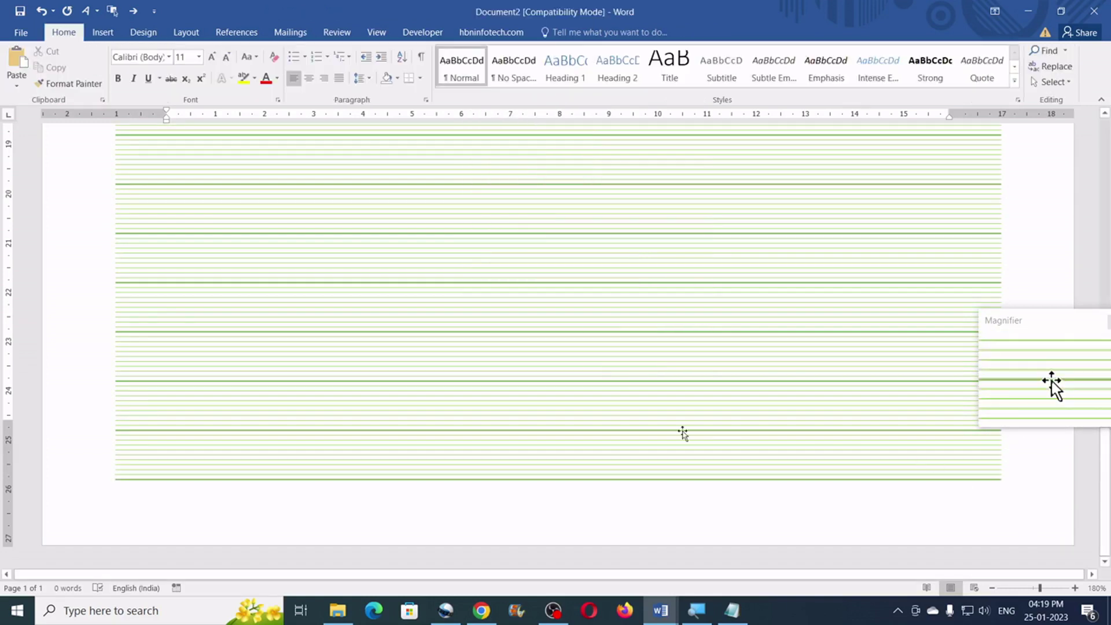
{"action": "scroll", "coordinate": [682, 434], "scroll_direction": "up", "scroll_amount": 12}
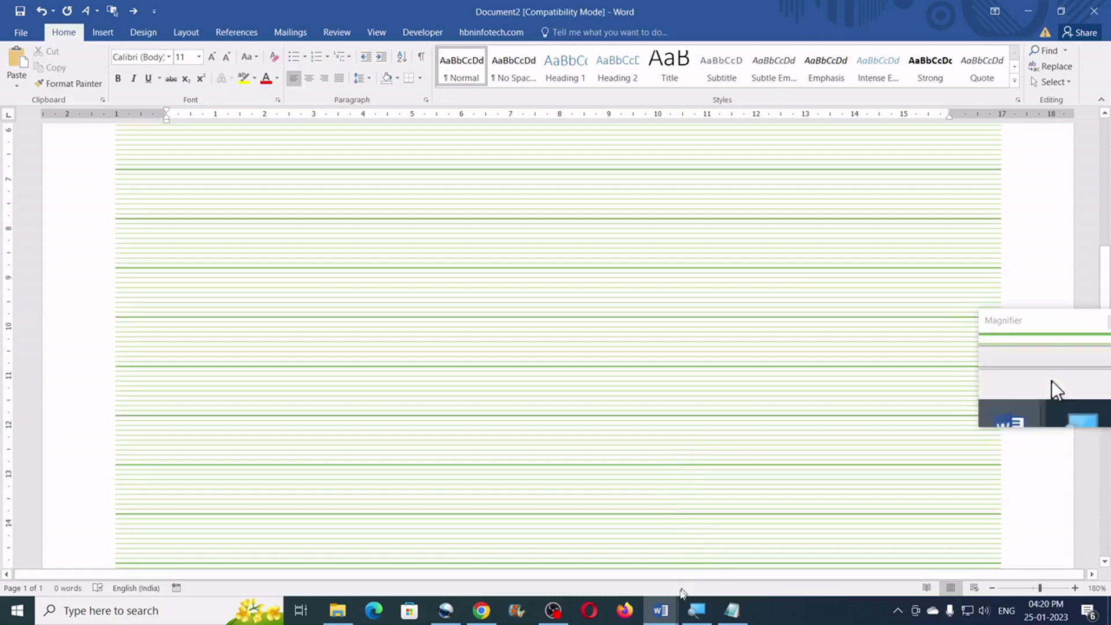
Switch to the Visual Basic editor and copy the selectallitems macro from the tutorial document's NewMacros module.
{"action": "mouse_move", "coordinate": [660, 611]}
{"action": "left_click", "coordinate": [560, 530]}
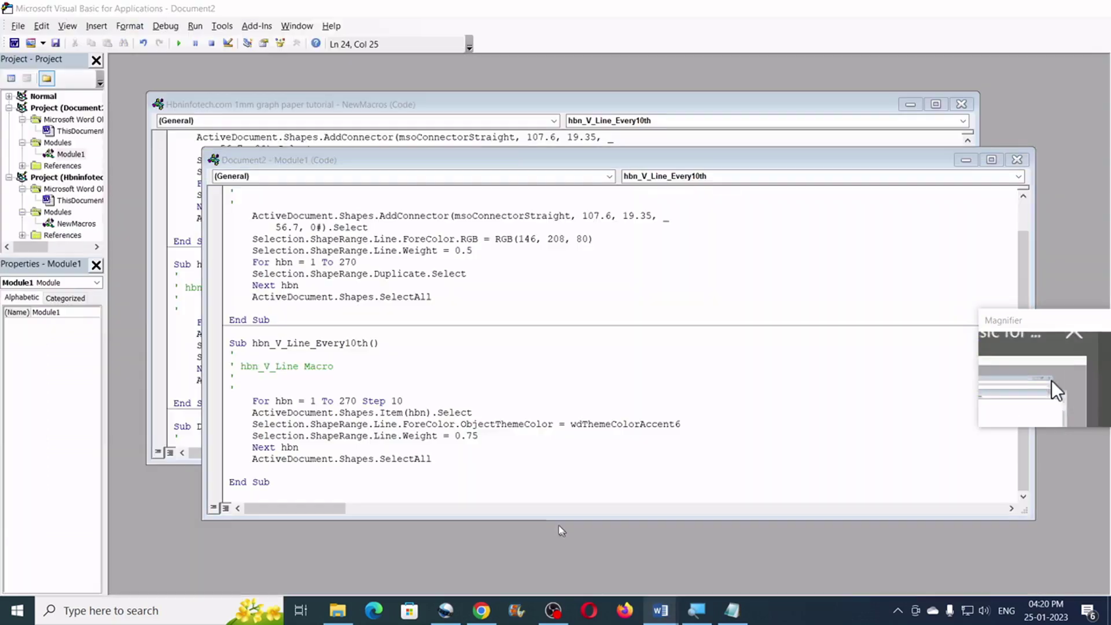
{"action": "left_click", "coordinate": [321, 110]}
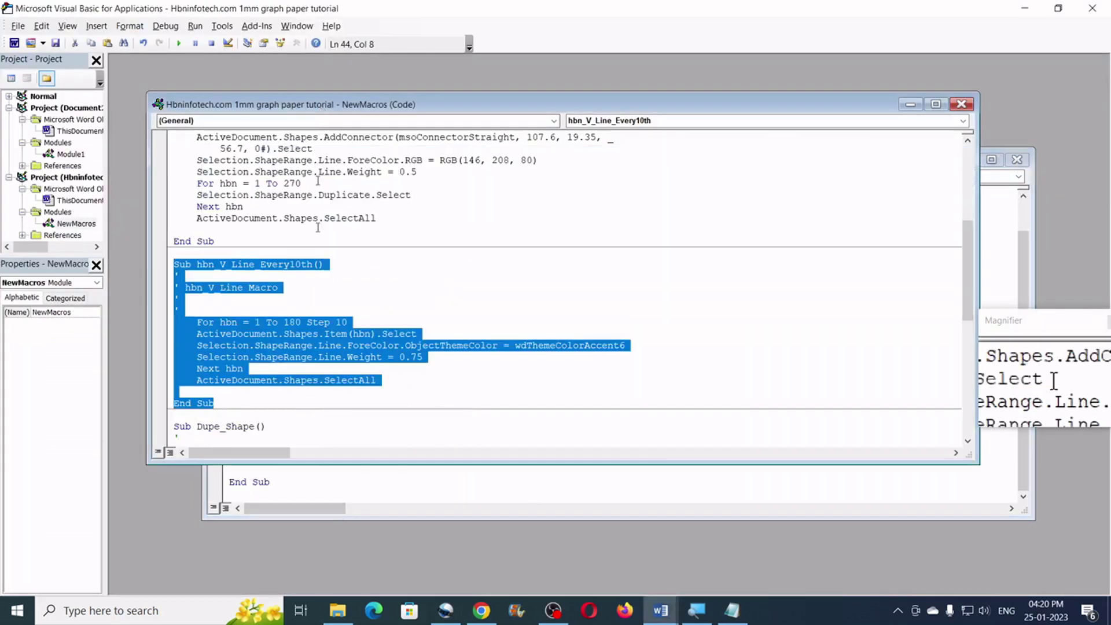
{"action": "scroll", "coordinate": [296, 319], "scroll_direction": "down", "scroll_amount": 4}
{"action": "scroll", "coordinate": [296, 319], "scroll_direction": "down", "scroll_amount": 6}
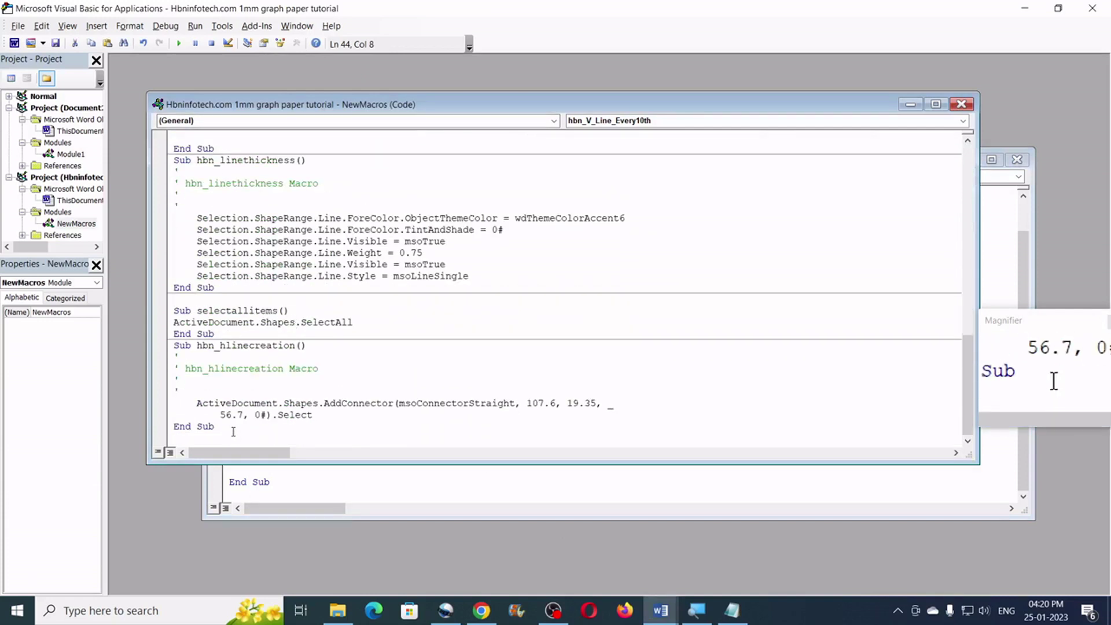
{"action": "left_click_drag", "start_coordinate": [215, 334], "coordinate": [173, 311]}
{"action": "right_click", "coordinate": [203, 311]}
{"action": "left_click", "coordinate": [239, 336]}
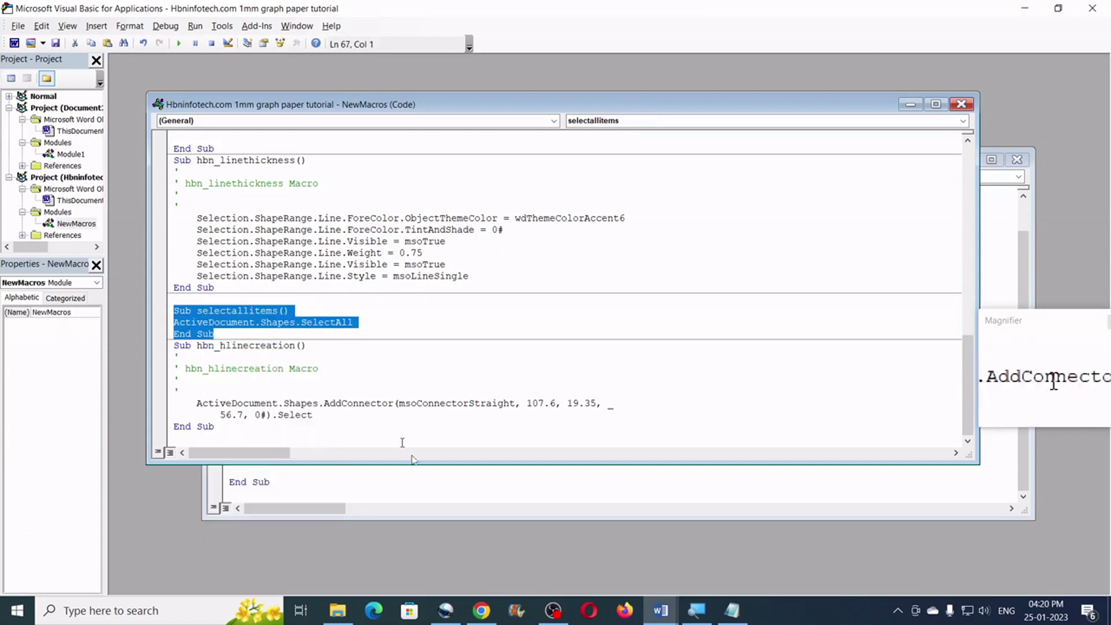
Paste the selectallitems macro on a new line after hbn_V_Line_Every10th in Document2's Module1.
{"action": "left_click", "coordinate": [361, 482]}
{"action": "left_click", "coordinate": [299, 493]}
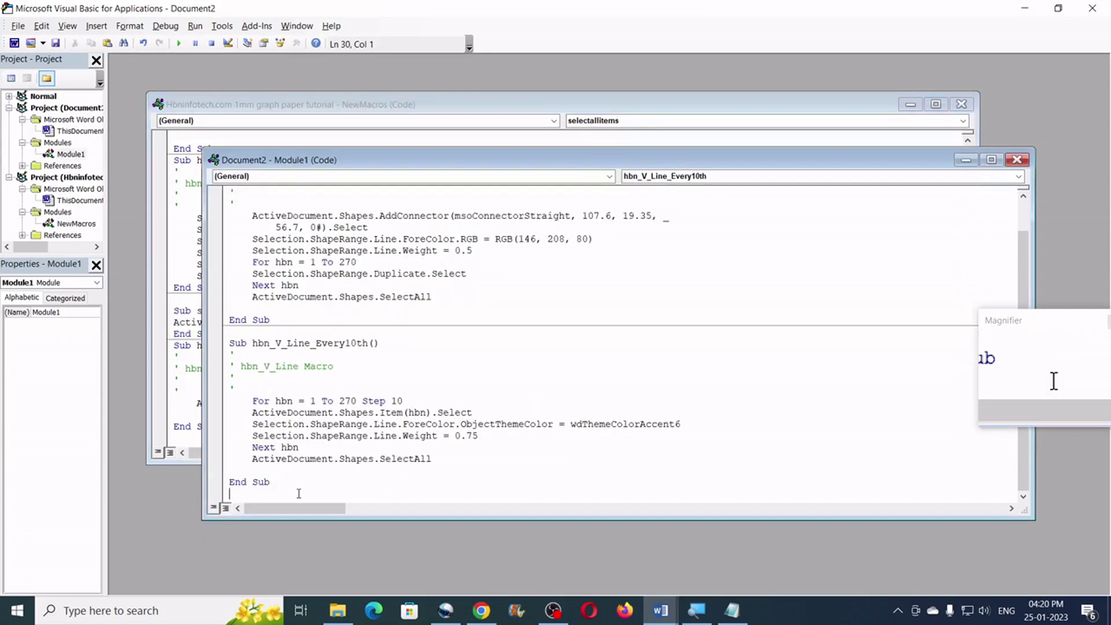
{"action": "key", "text": "Return"}
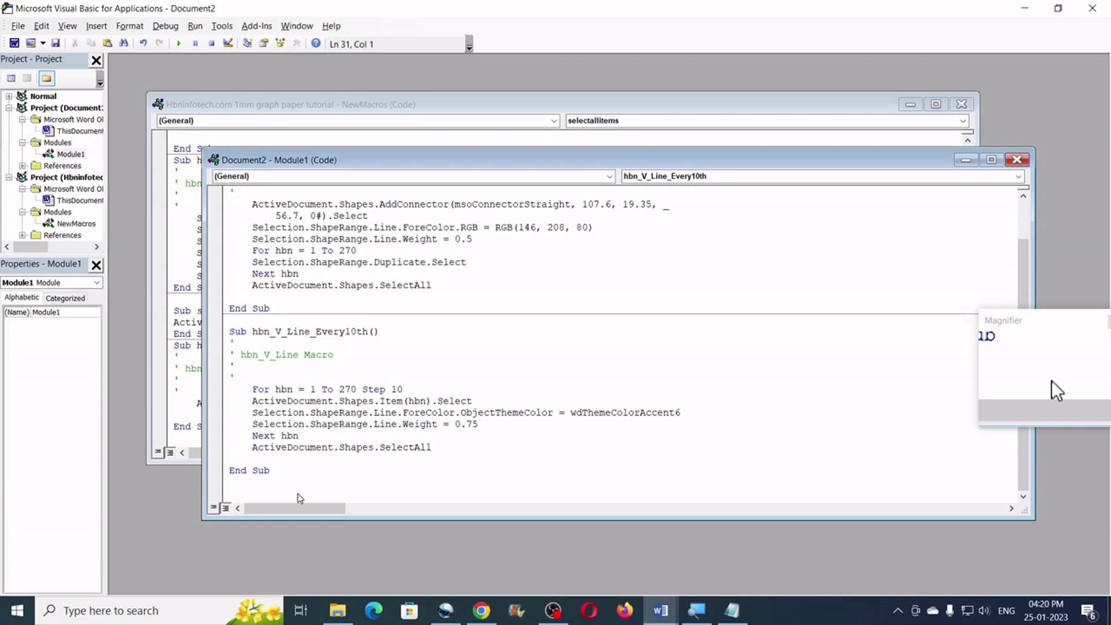
{"action": "key", "text": "ctrl+v"}
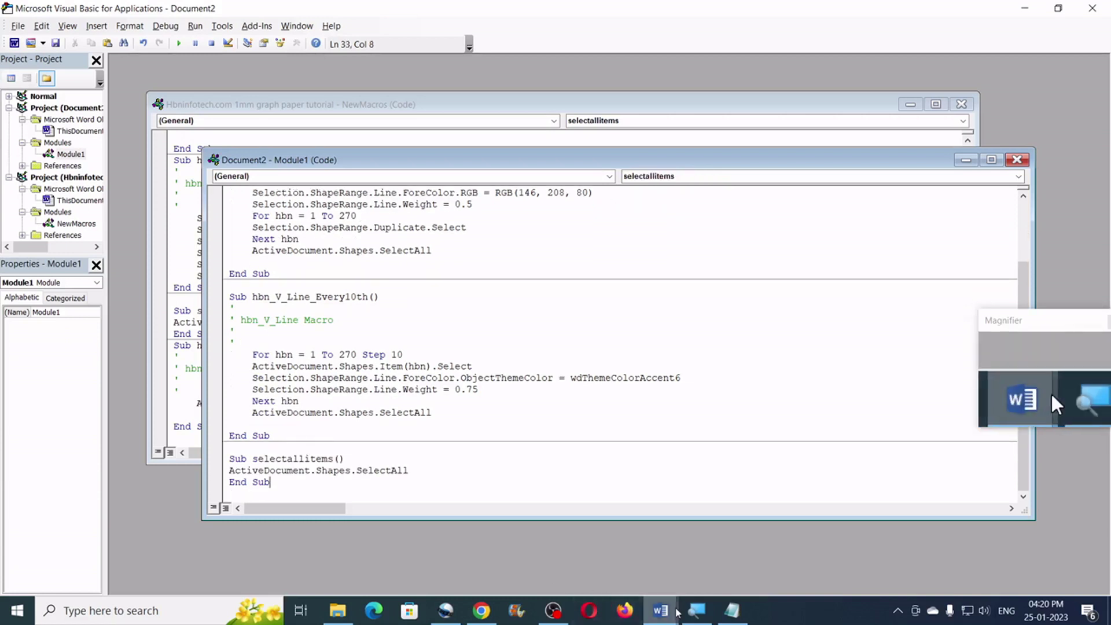
Run the selectallitems macro from Document2's Module1 and switch back to Document2.
{"action": "mouse_move", "coordinate": [676, 610]}
{"action": "left_click", "coordinate": [361, 469]}
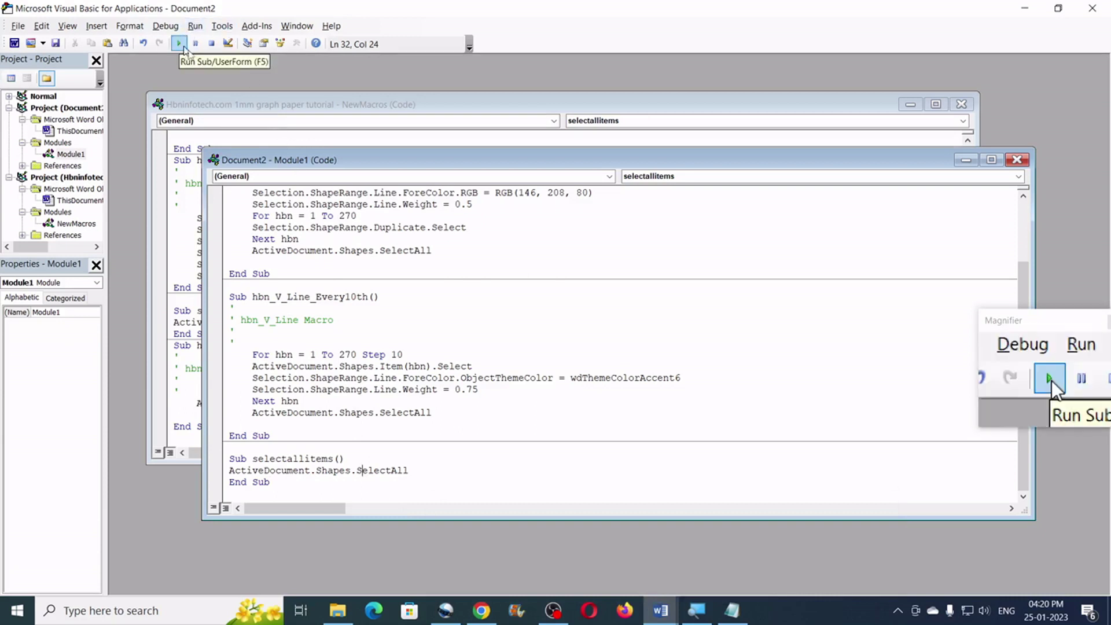
{"action": "mouse_move", "coordinate": [659, 609]}
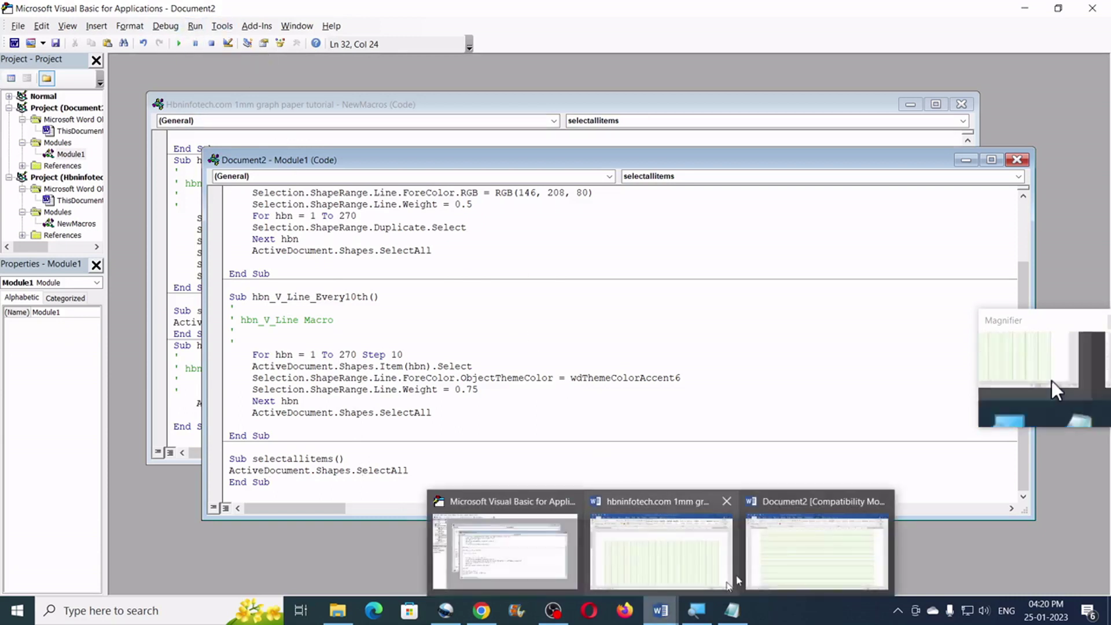
{"action": "left_click", "coordinate": [806, 508]}
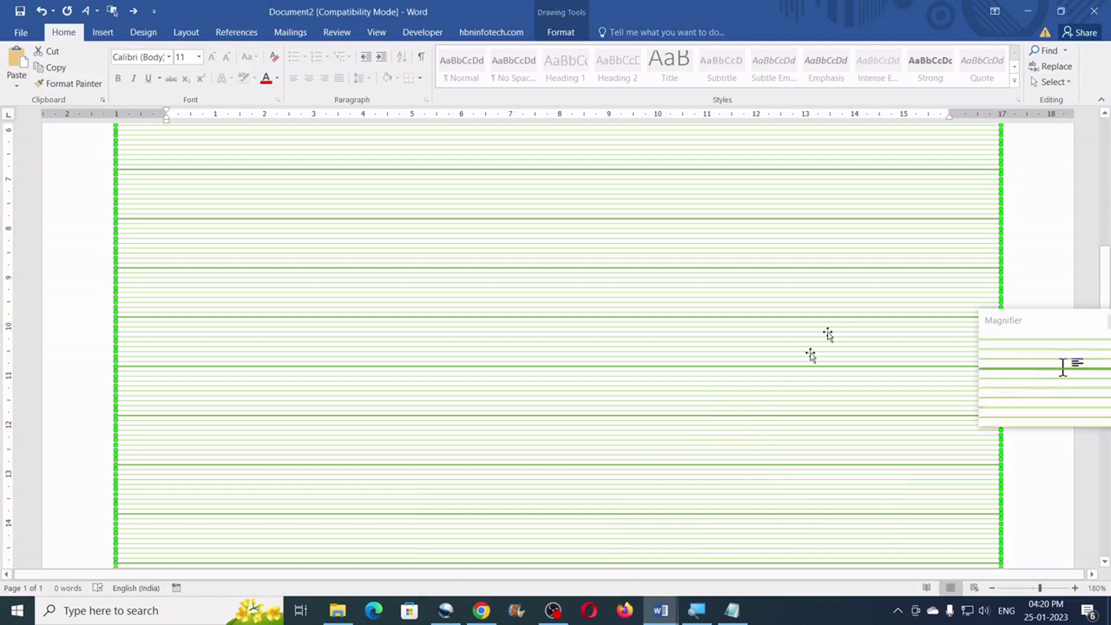
Group all the selected horizontal lines in Document2 into one object.
{"action": "scroll", "coordinate": [605, 211], "scroll_direction": "up", "scroll_amount": 5}
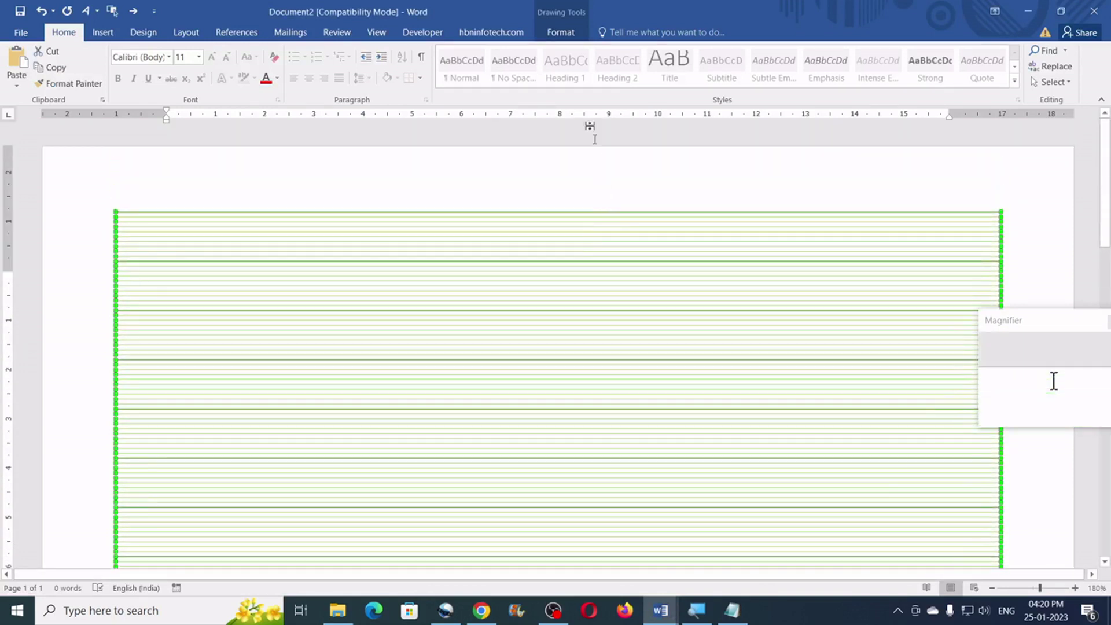
{"action": "left_click", "coordinate": [561, 32]}
{"action": "left_click", "coordinate": [940, 66]}
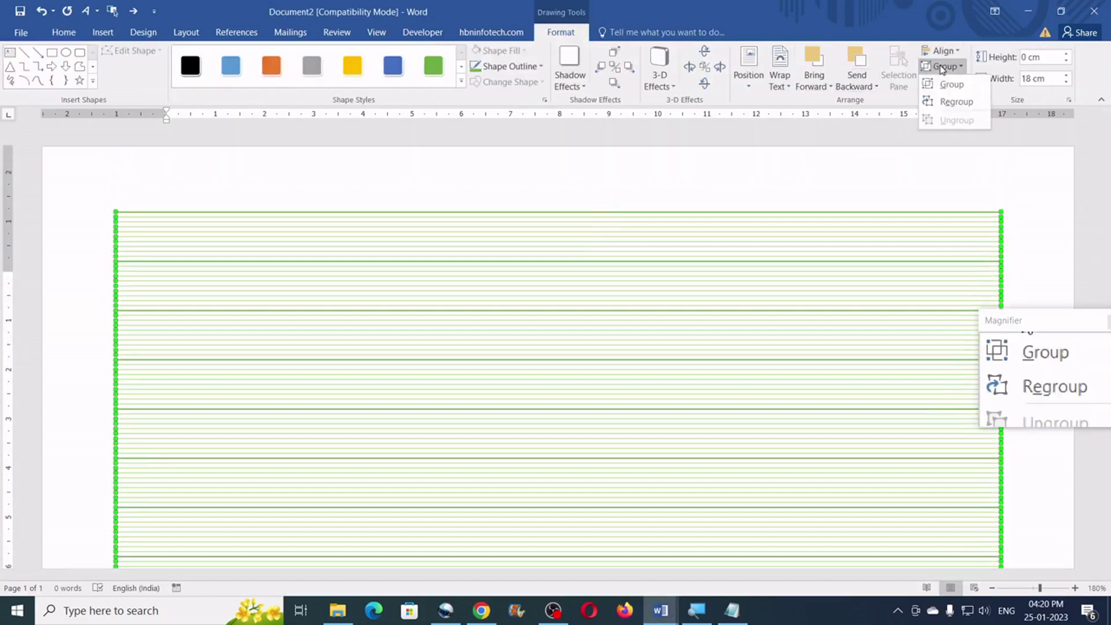
{"action": "left_click", "coordinate": [949, 82]}
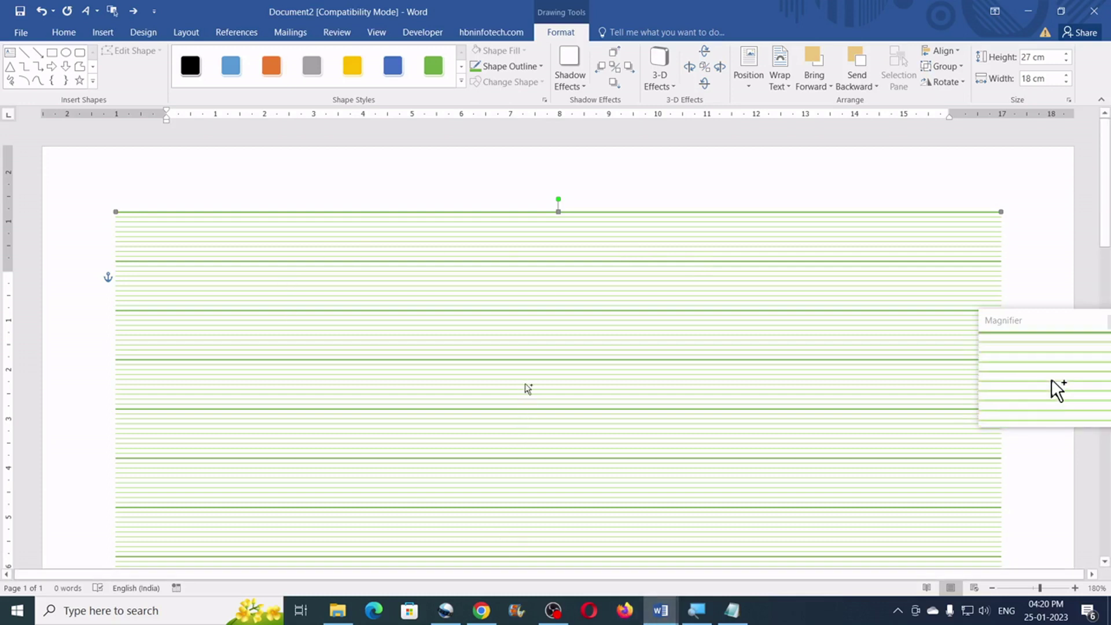
Cut the grouped horizontal lines from Document2 and paste them into the hbninfotech.com 1mm graph paper tutorial document with the vertical lines.
{"action": "key", "text": "Delete"}
{"action": "mouse_move", "coordinate": [660, 610]}
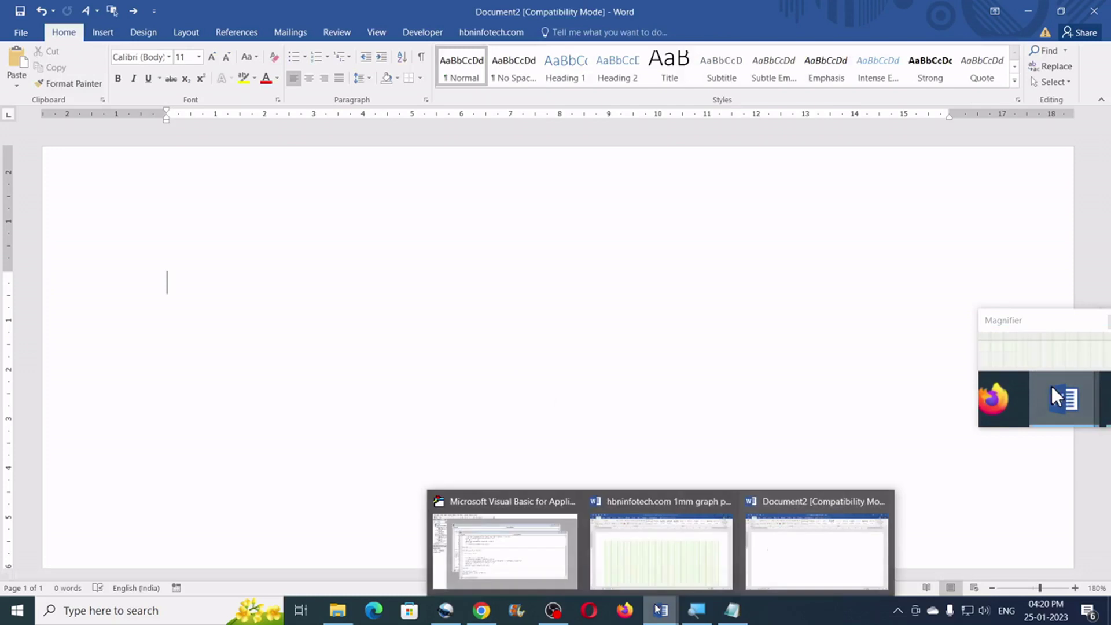
{"action": "left_click", "coordinate": [660, 556]}
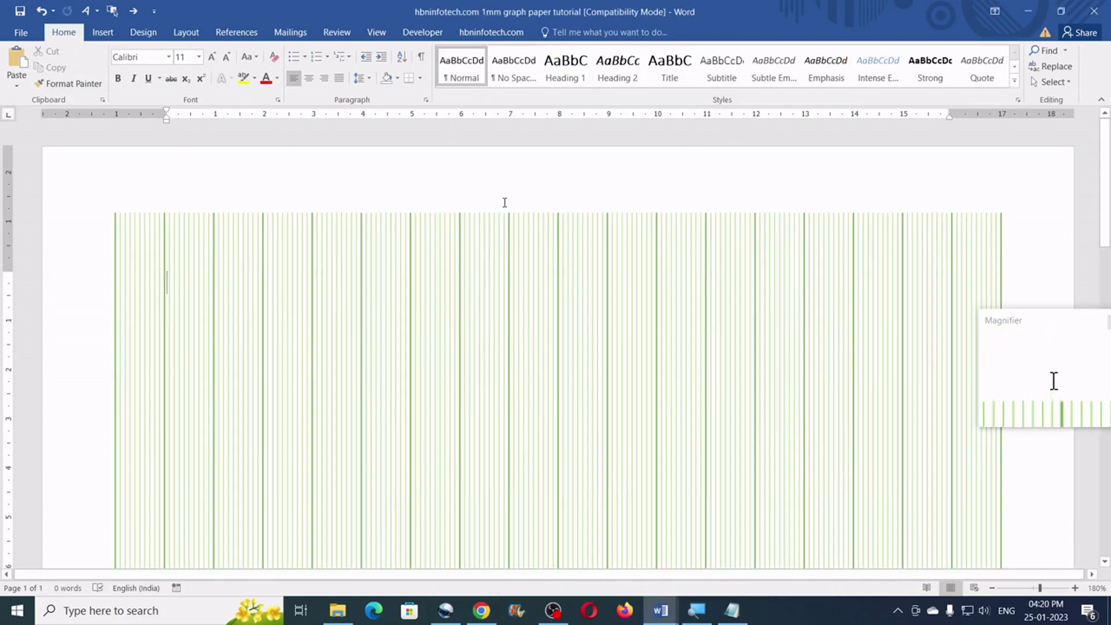
{"action": "key", "text": "ctrl+v"}
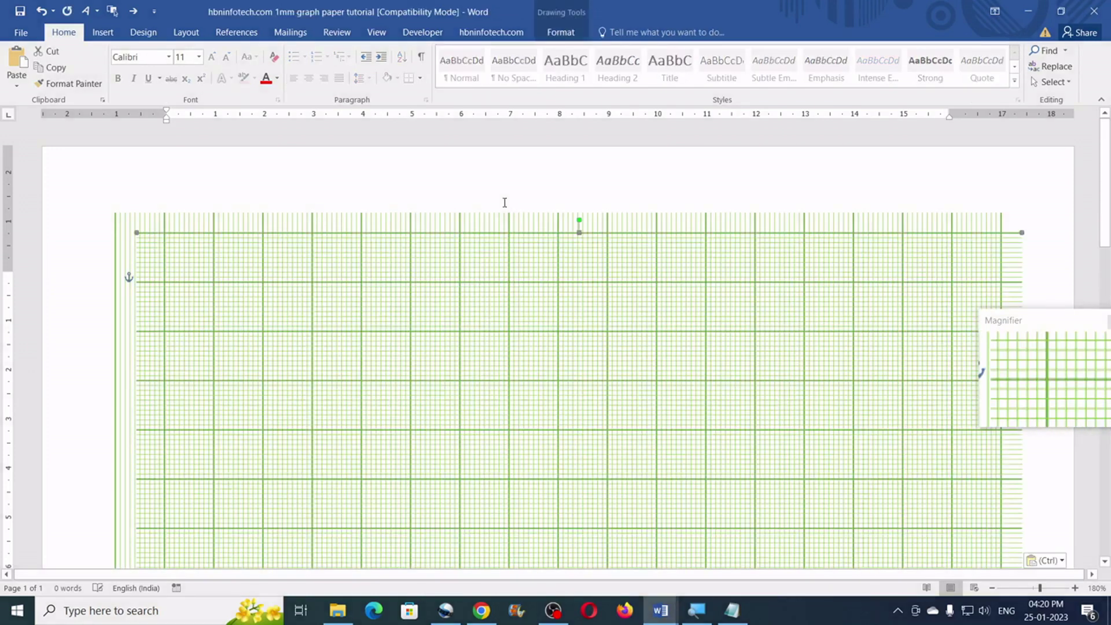
Align the pasted horizontal line group to the center and middle so it overlays the vertical lines, and deselect it.
{"action": "left_click", "coordinate": [572, 33]}
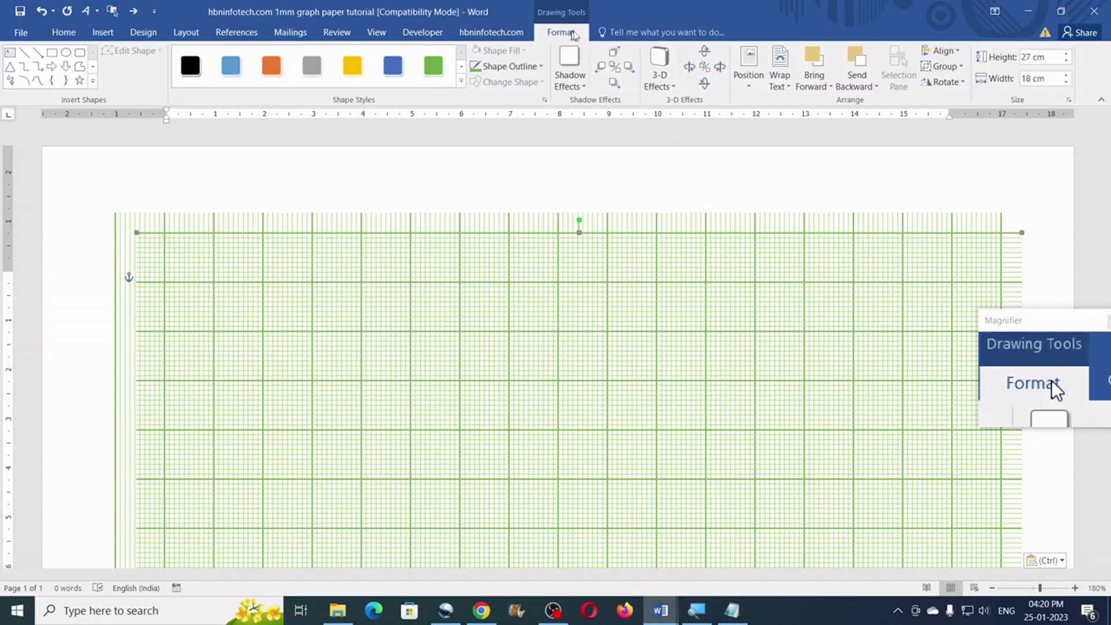
{"action": "left_click", "coordinate": [945, 51]}
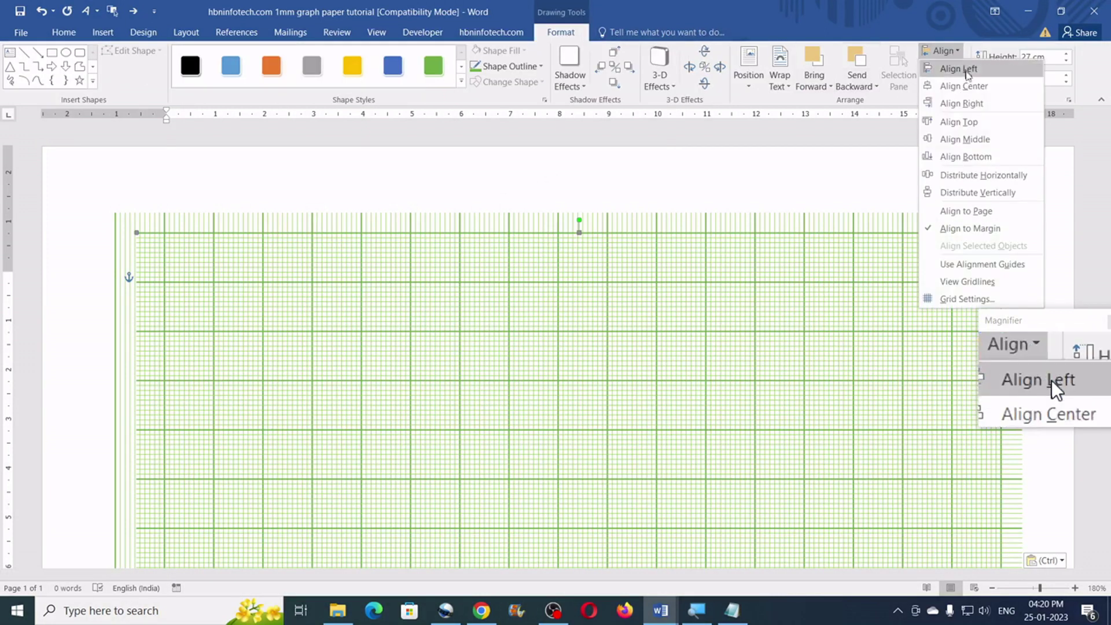
{"action": "left_click", "coordinate": [963, 86]}
{"action": "left_click", "coordinate": [943, 52]}
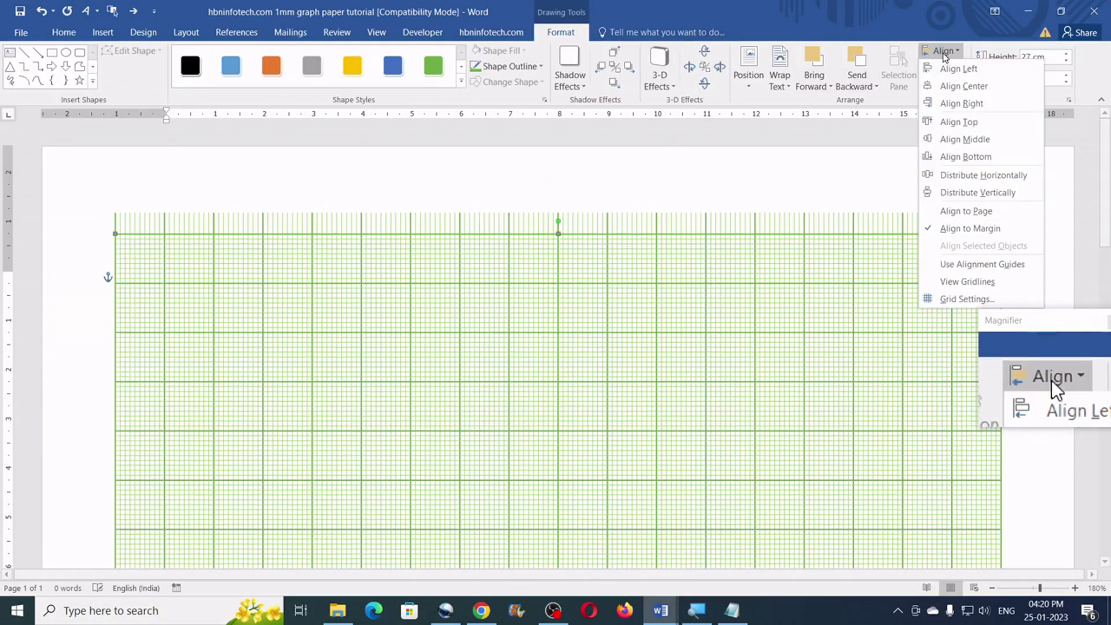
{"action": "left_click", "coordinate": [964, 139]}
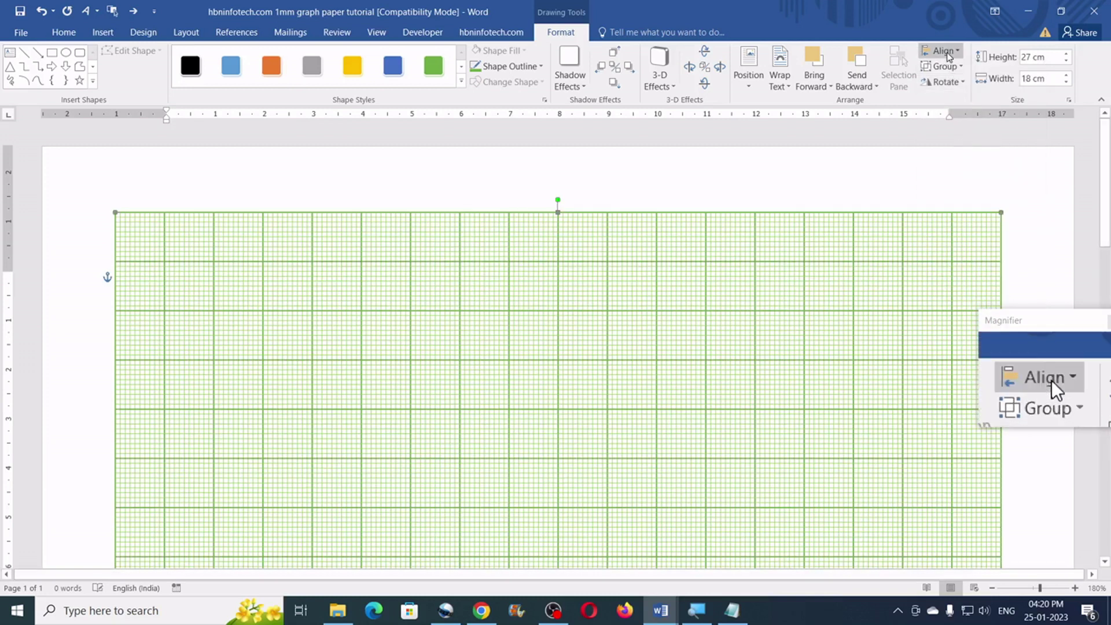
{"action": "left_click", "coordinate": [947, 52]}
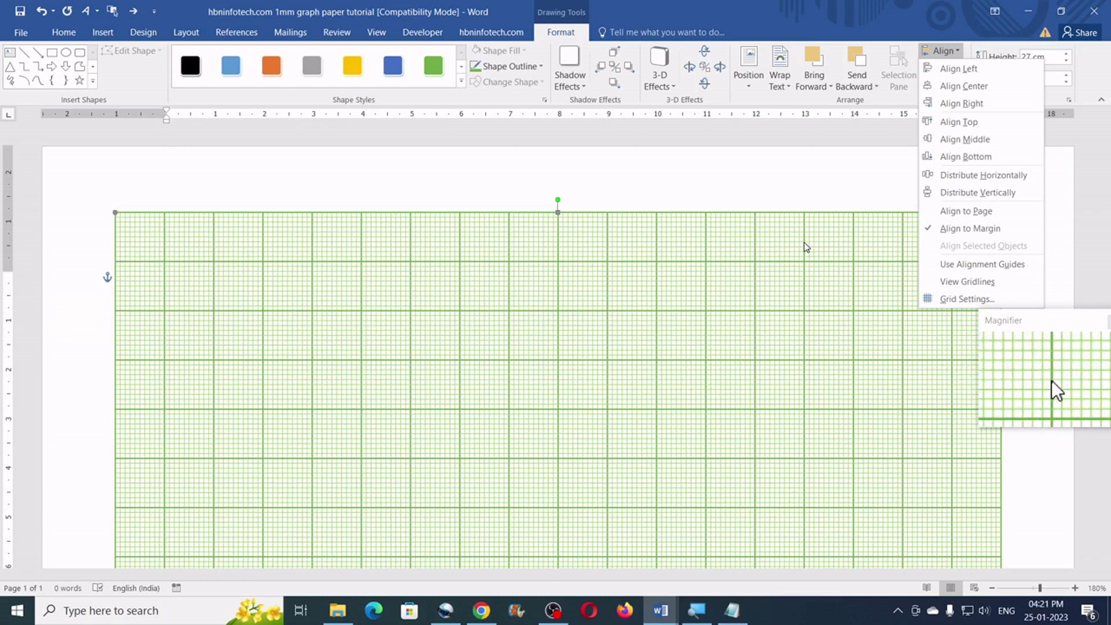
{"action": "left_click", "coordinate": [828, 189]}
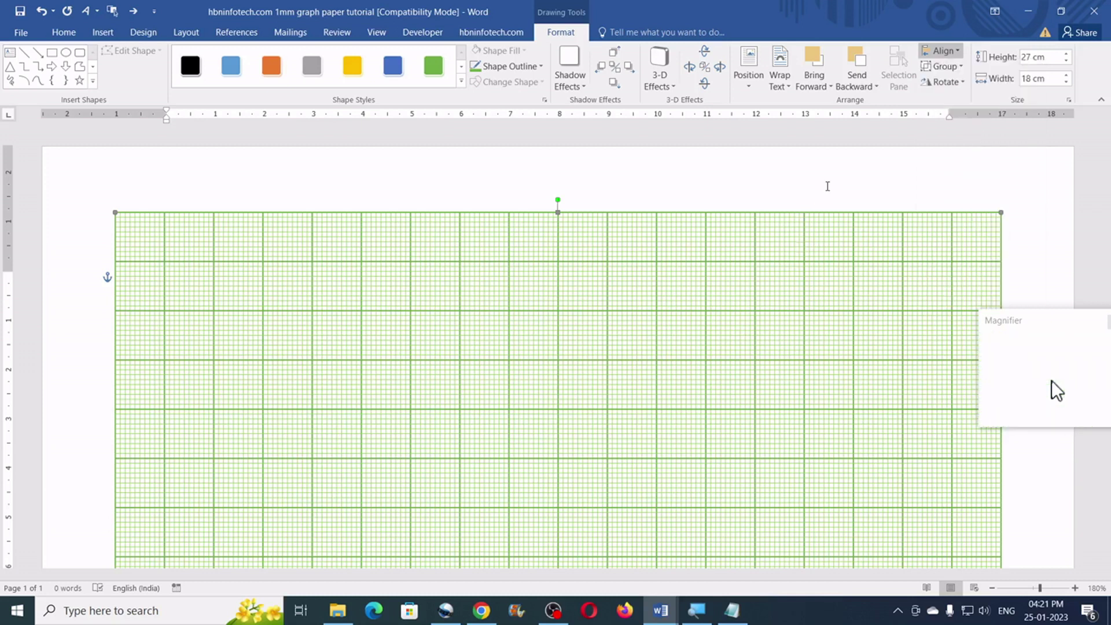
{"action": "left_click", "coordinate": [771, 238]}
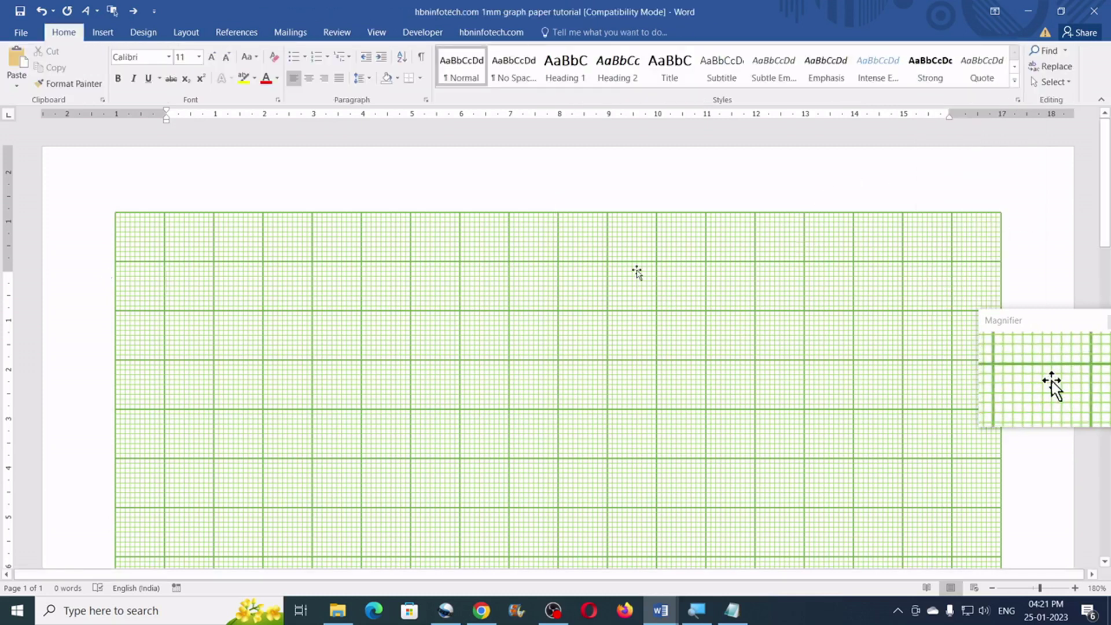
Examine the combined graph paper grid from the top to the bottom of the page.
{"action": "scroll", "coordinate": [637, 272], "scroll_direction": "down", "scroll_amount": 2}
{"action": "scroll", "coordinate": [637, 272], "scroll_direction": "down", "scroll_amount": 14}
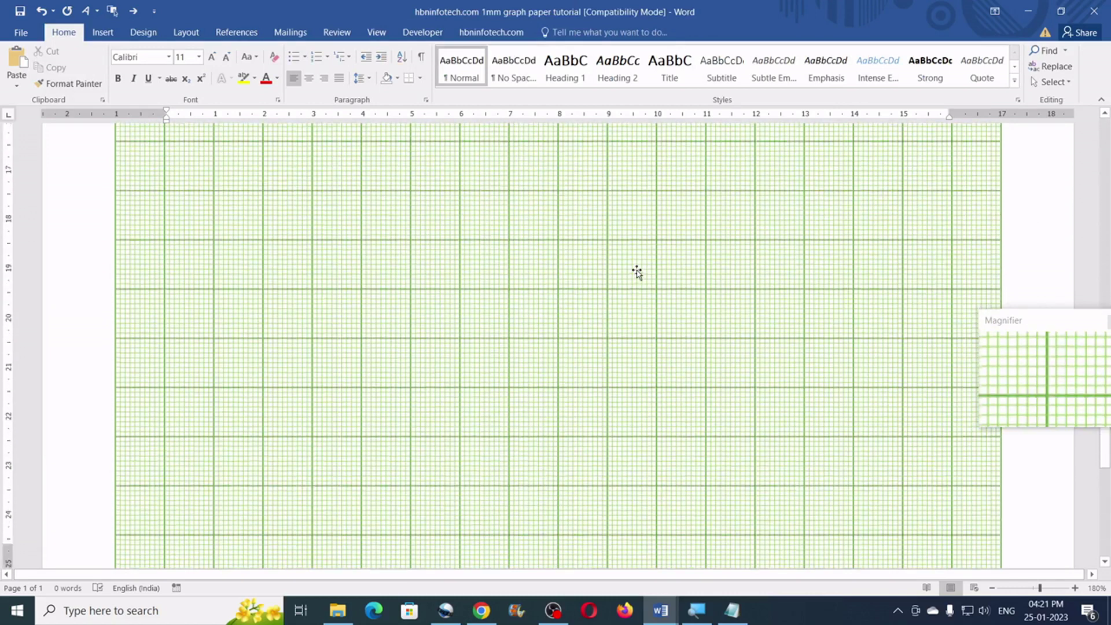
{"action": "scroll", "coordinate": [636, 283], "scroll_direction": "up", "scroll_amount": 14}
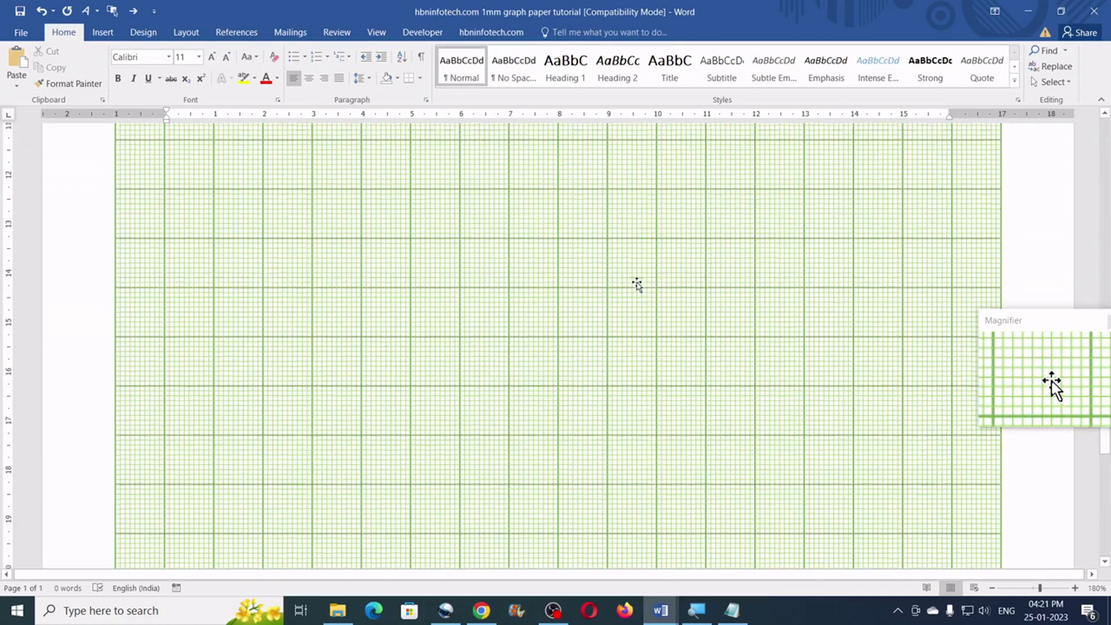
{"action": "scroll", "coordinate": [636, 283], "scroll_direction": "down", "scroll_amount": 14}
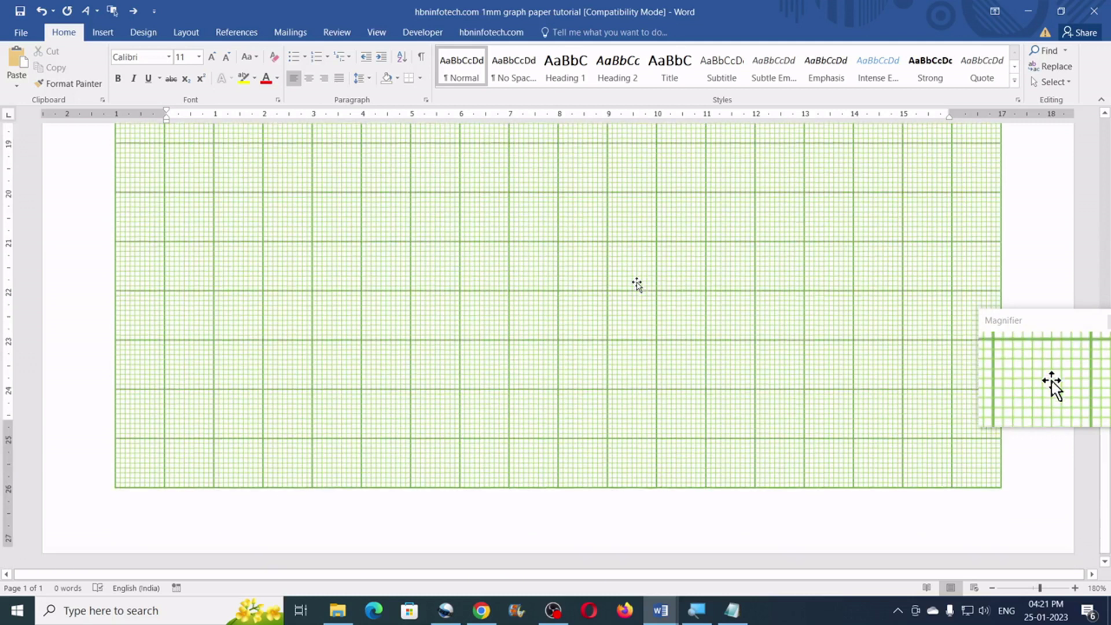
{"action": "scroll", "coordinate": [636, 283], "scroll_direction": "up", "scroll_amount": 18}
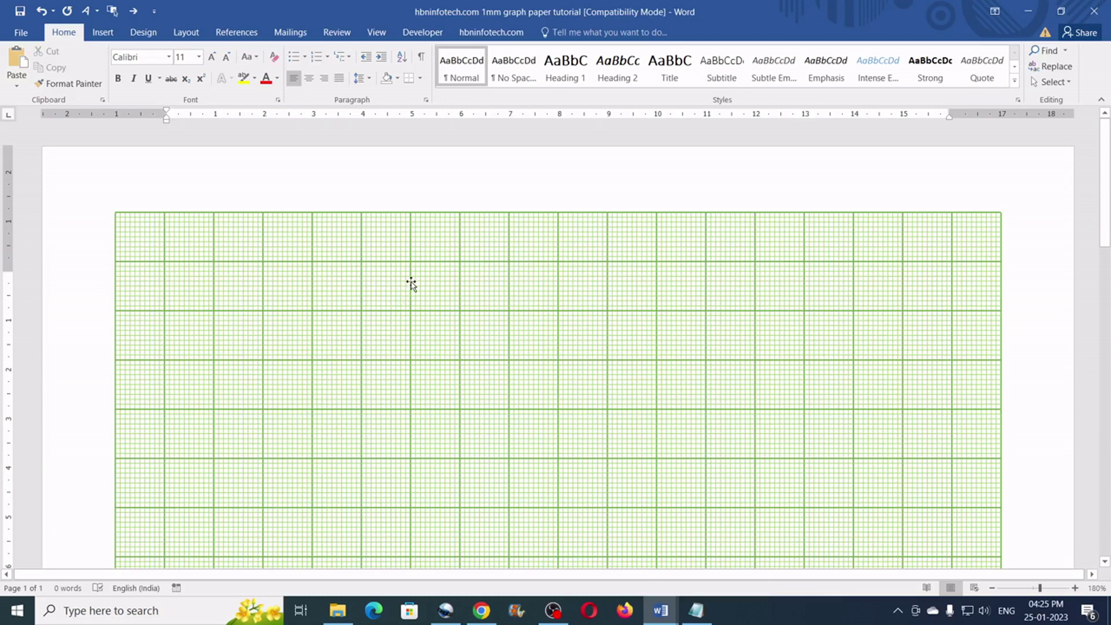
Offset the horizontal line group down and right from the vertical lines, and set the vertical line group's outline to standard red.
{"action": "left_click", "coordinate": [459, 300]}
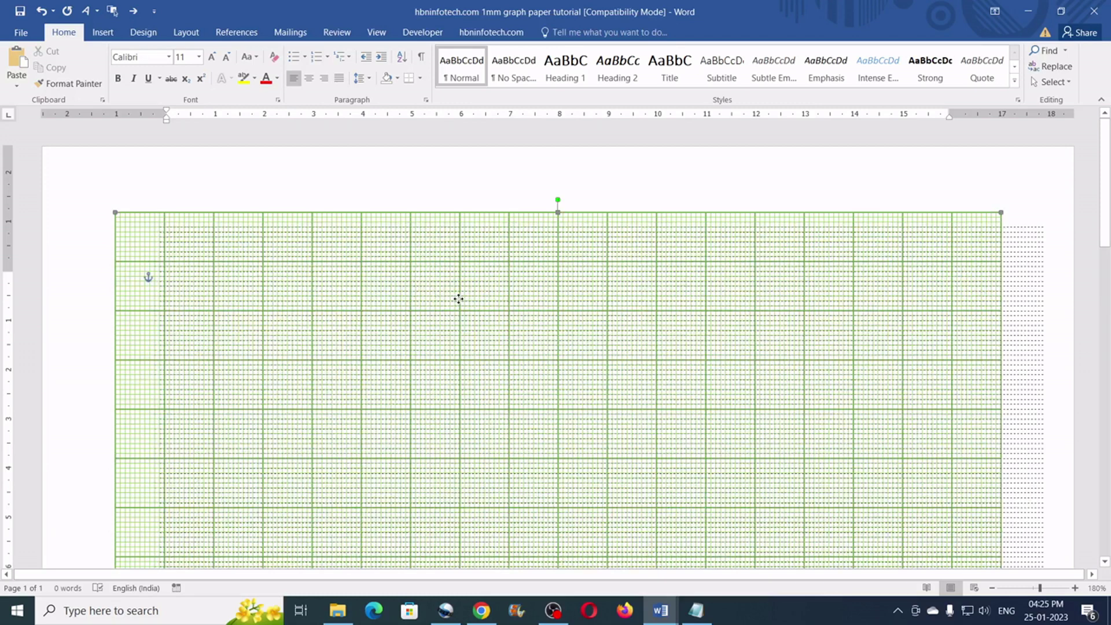
{"action": "key", "text": "ctrl+v"}
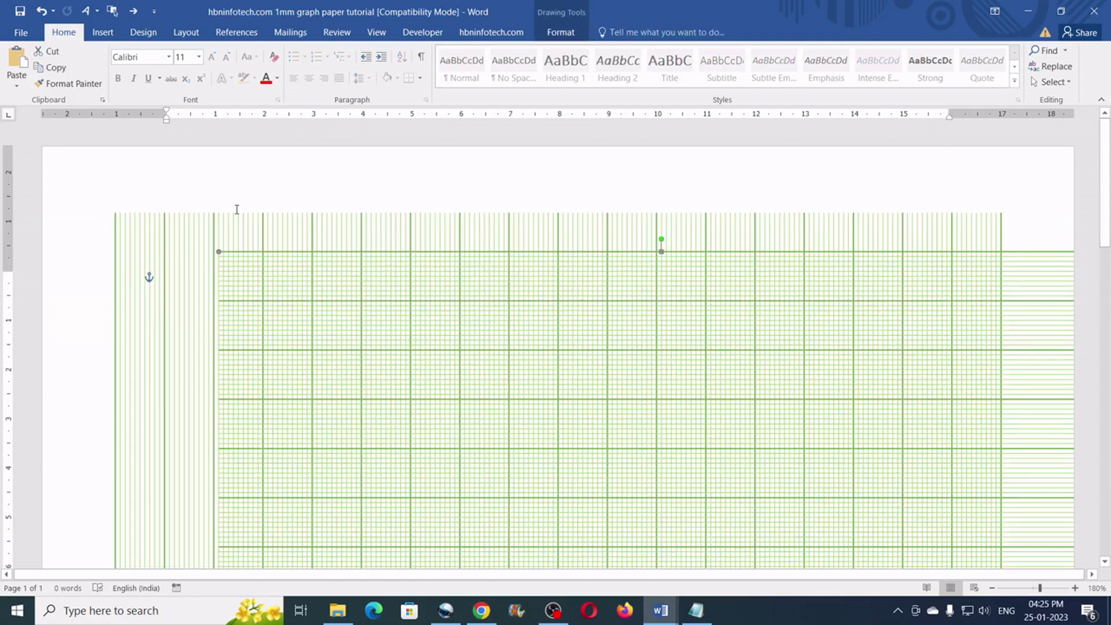
{"action": "left_click", "coordinate": [164, 220]}
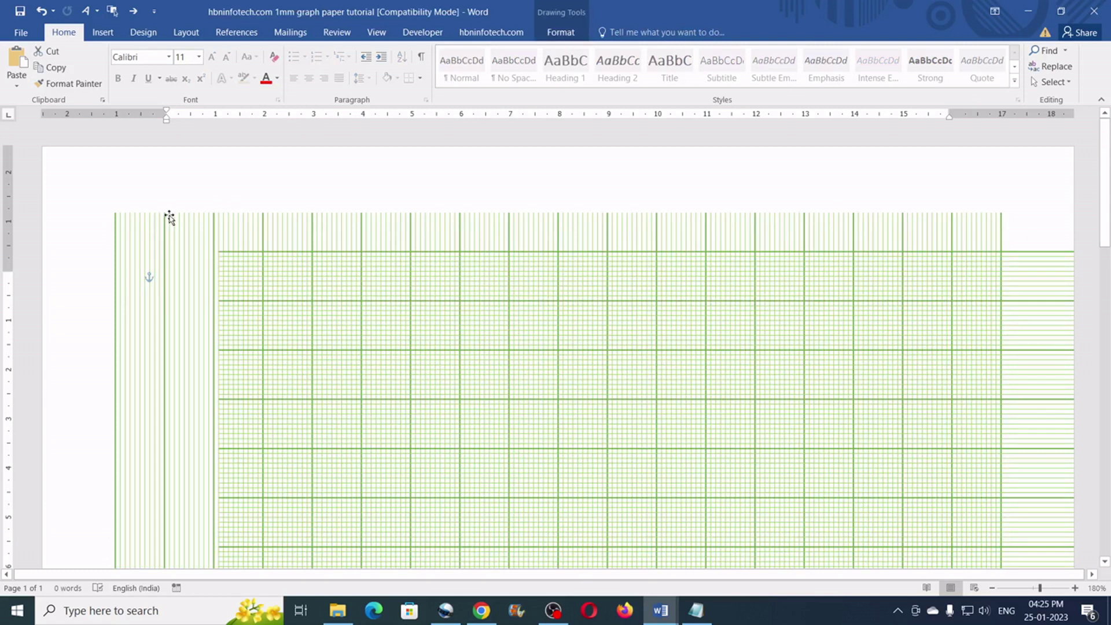
{"action": "left_click", "coordinate": [554, 33]}
{"action": "left_click", "coordinate": [533, 65]}
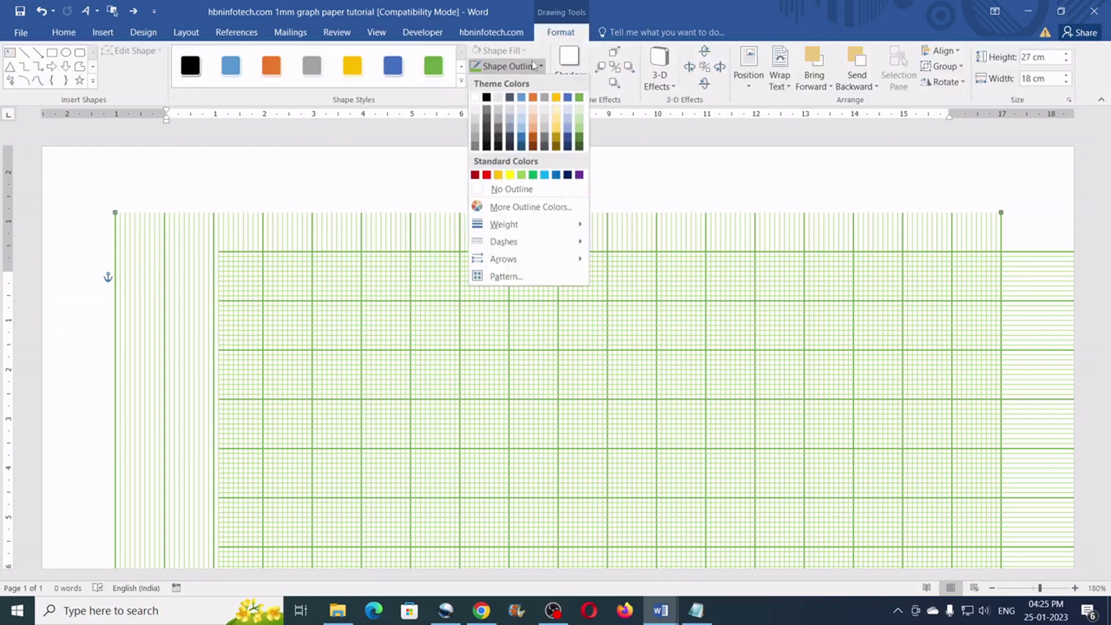
{"action": "left_click", "coordinate": [486, 174]}
Set the outline colour of the offset horizontal line group to standard red.
{"action": "left_click", "coordinate": [1022, 253]}
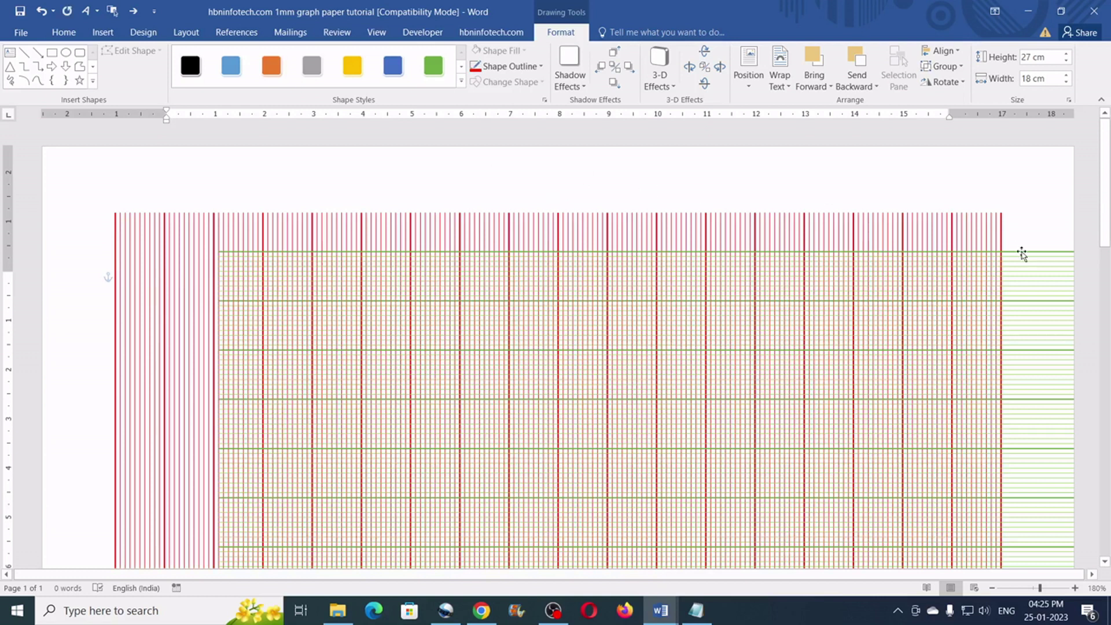
{"action": "scroll", "coordinate": [1021, 250], "scroll_direction": "down", "scroll_amount": 1}
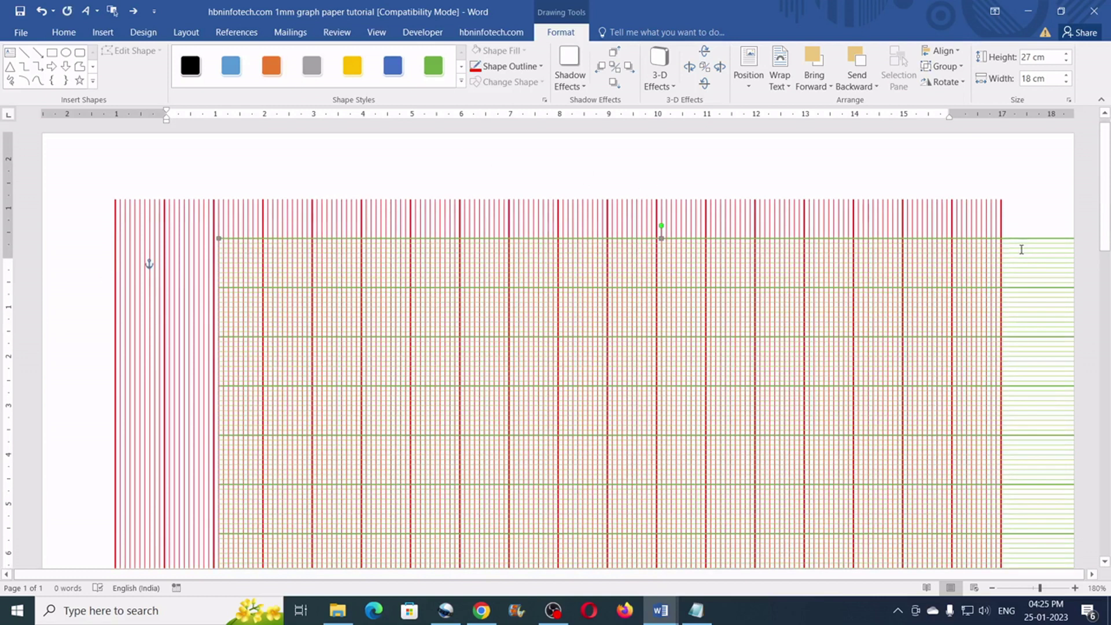
{"action": "left_click", "coordinate": [509, 66]}
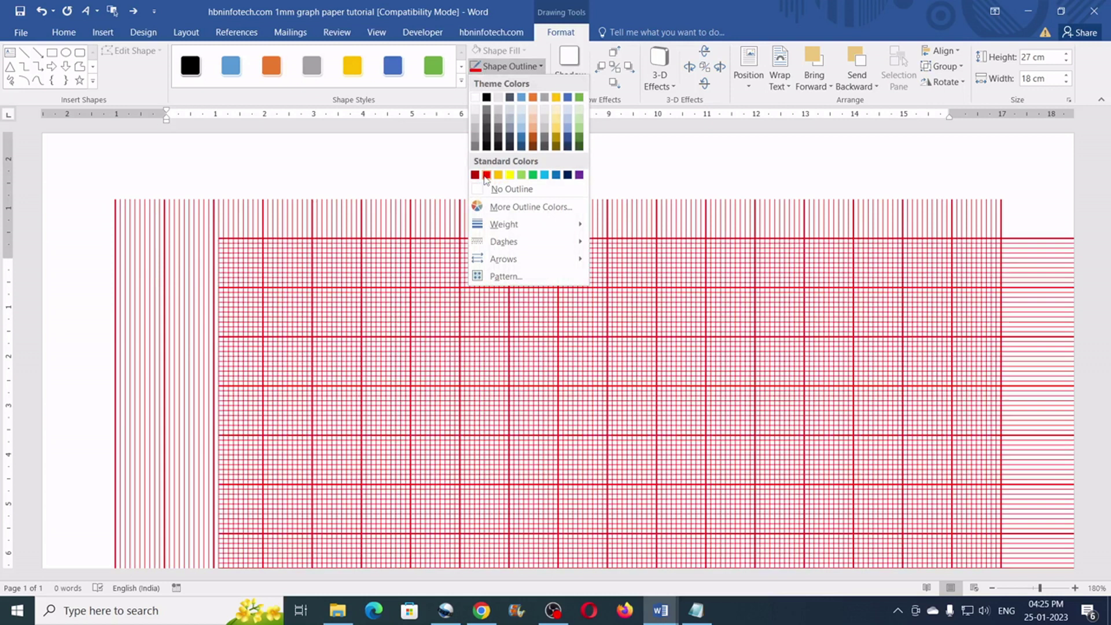
{"action": "left_click", "coordinate": [486, 175]}
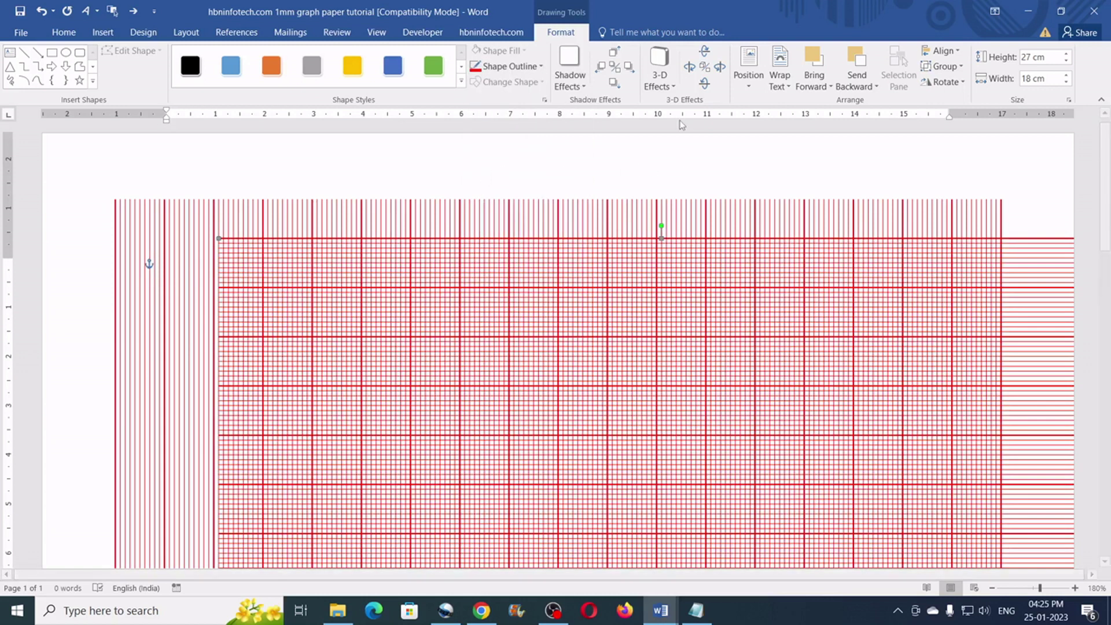
Align the red horizontal line group to the center and middle so it covers the red vertical lines again, and deselect it.
{"action": "left_click", "coordinate": [942, 51]}
{"action": "left_click", "coordinate": [956, 86]}
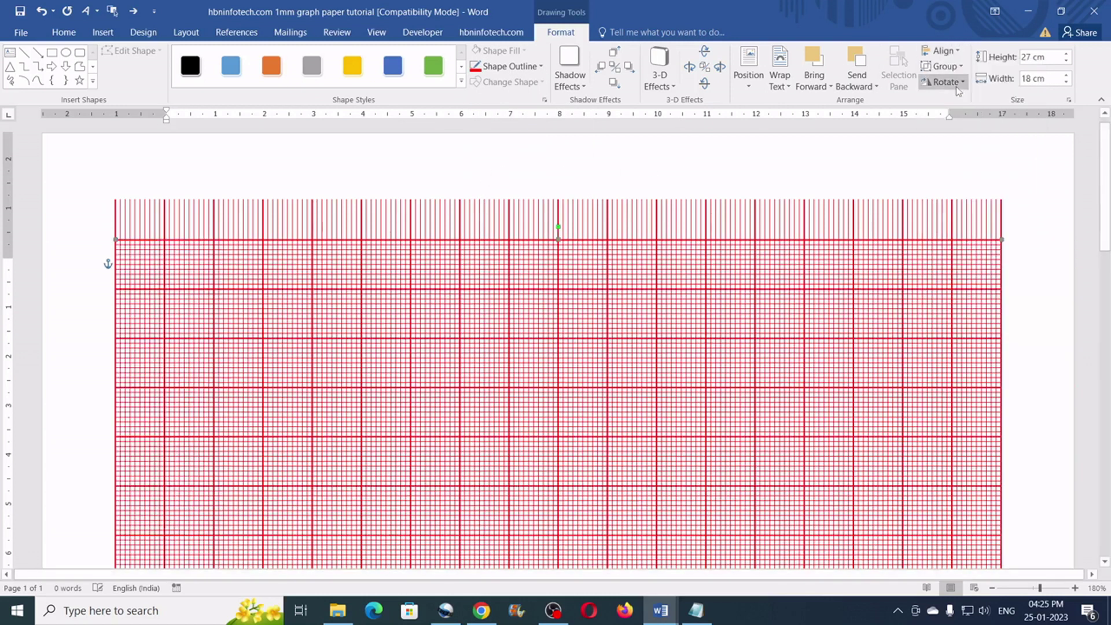
{"action": "left_click", "coordinate": [942, 51]}
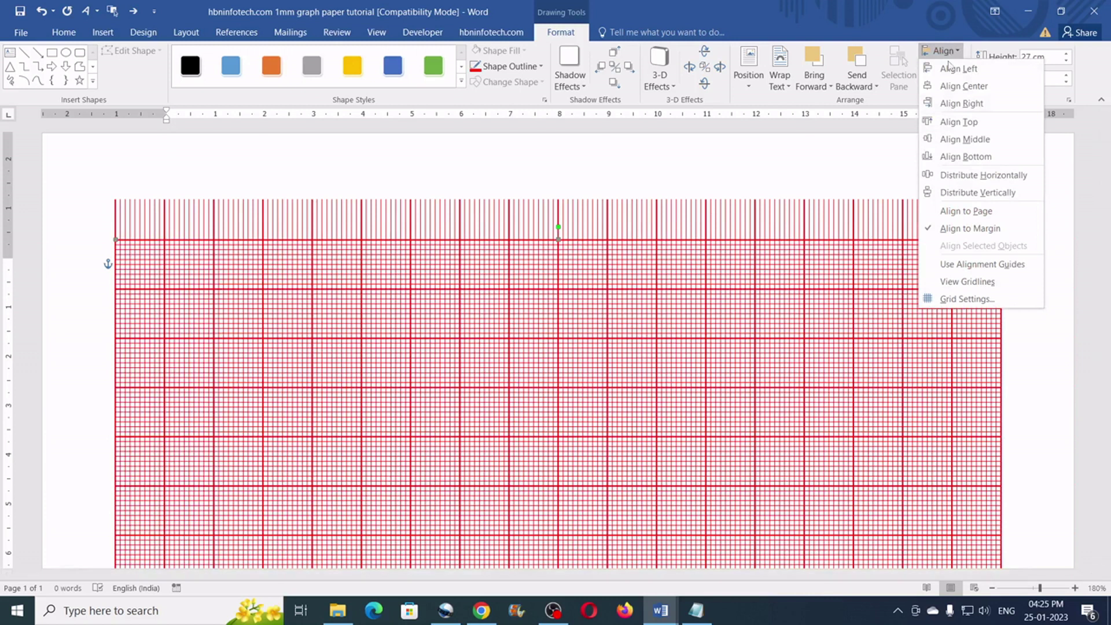
{"action": "left_click", "coordinate": [962, 139]}
{"action": "left_click", "coordinate": [1026, 212]}
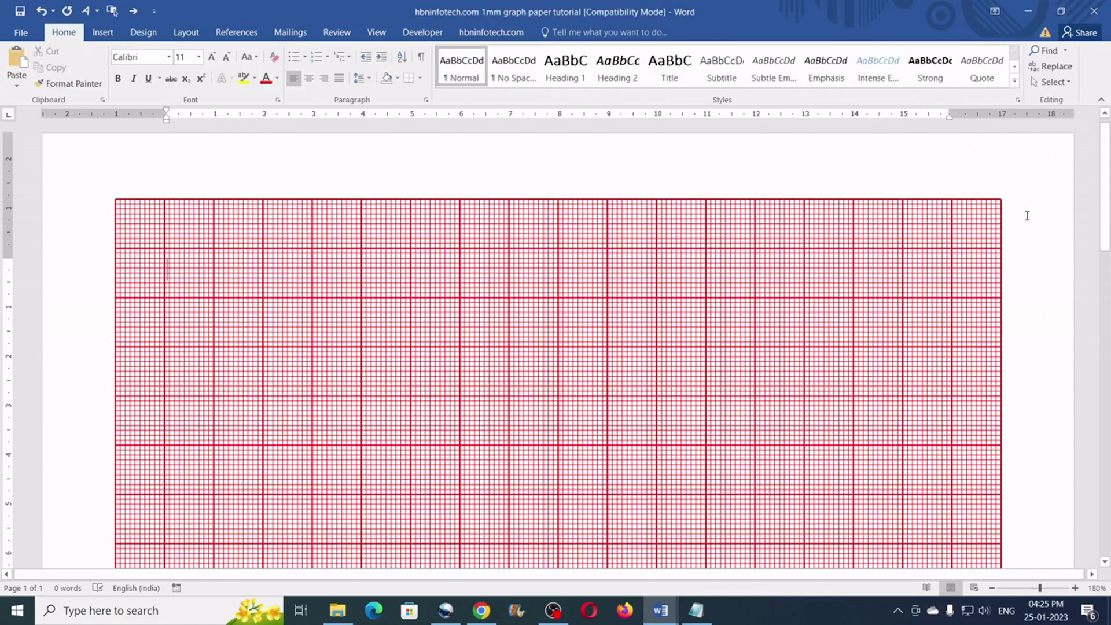